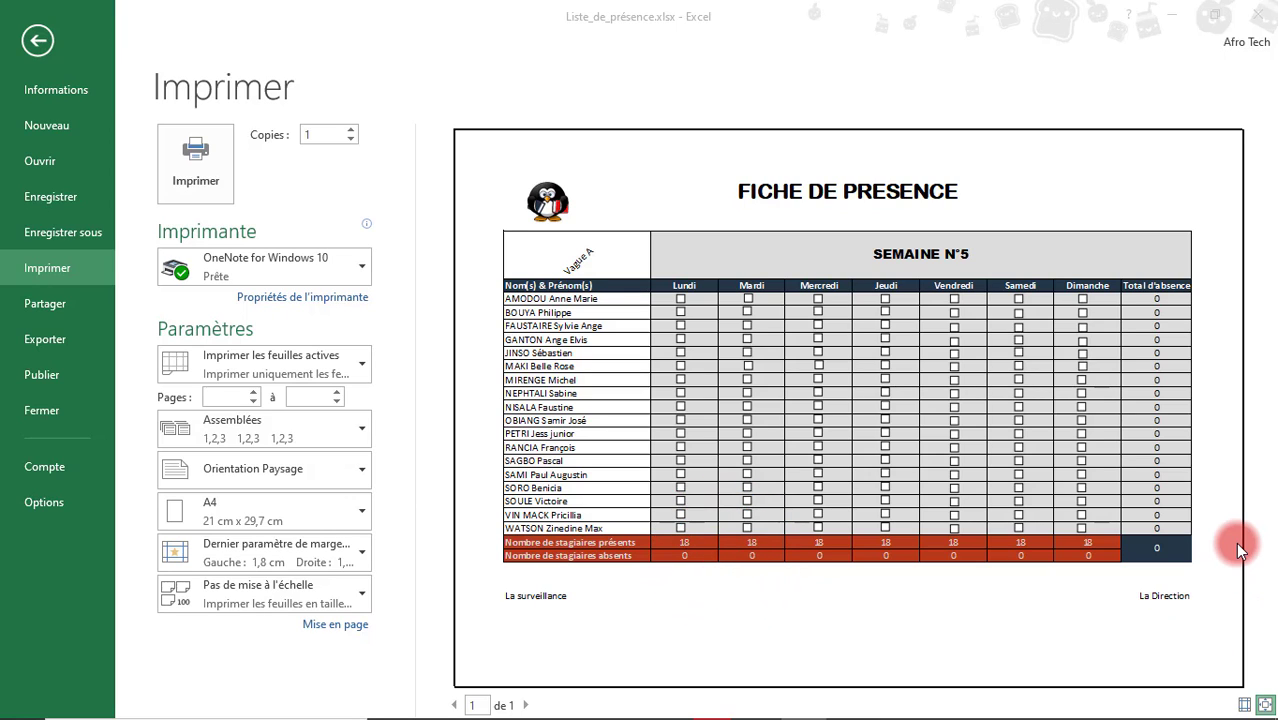
Step: Leave the print preview and mark Monday absences for the trainees in rows 7 and 18 and a Friday absence in row 12
key("Escape")
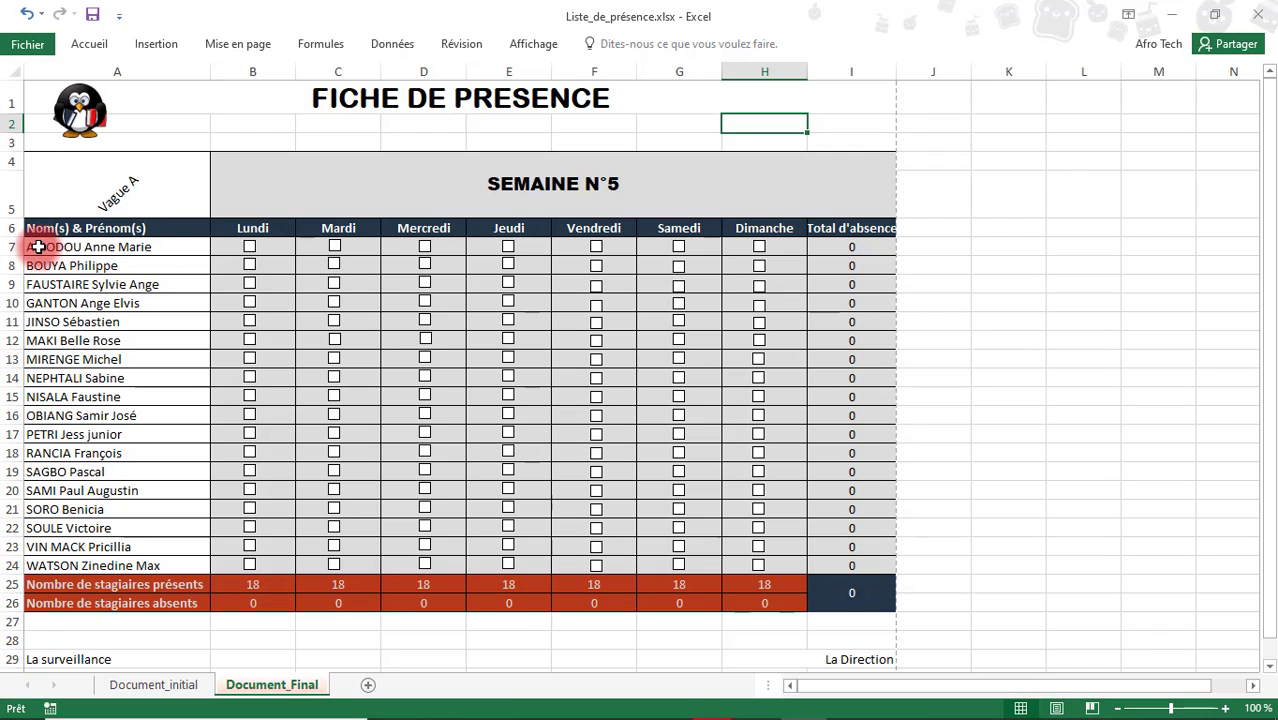
left_click(250, 248)
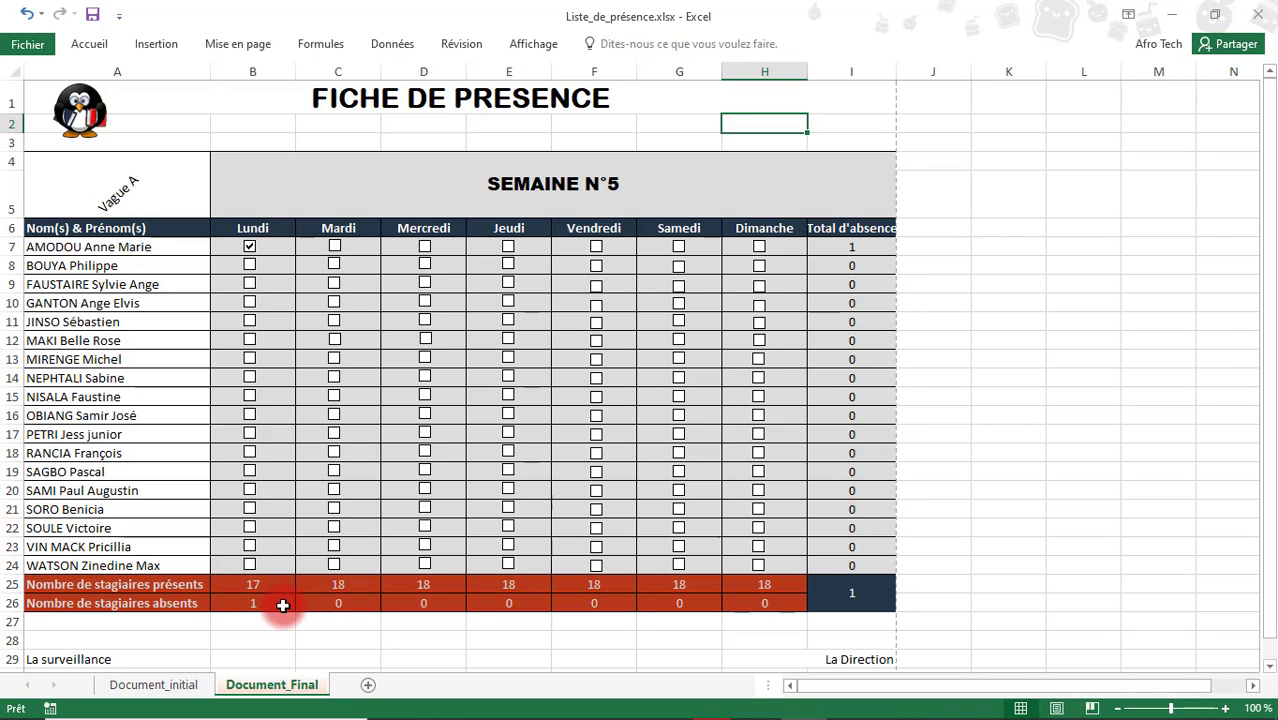
left_click(249, 455)
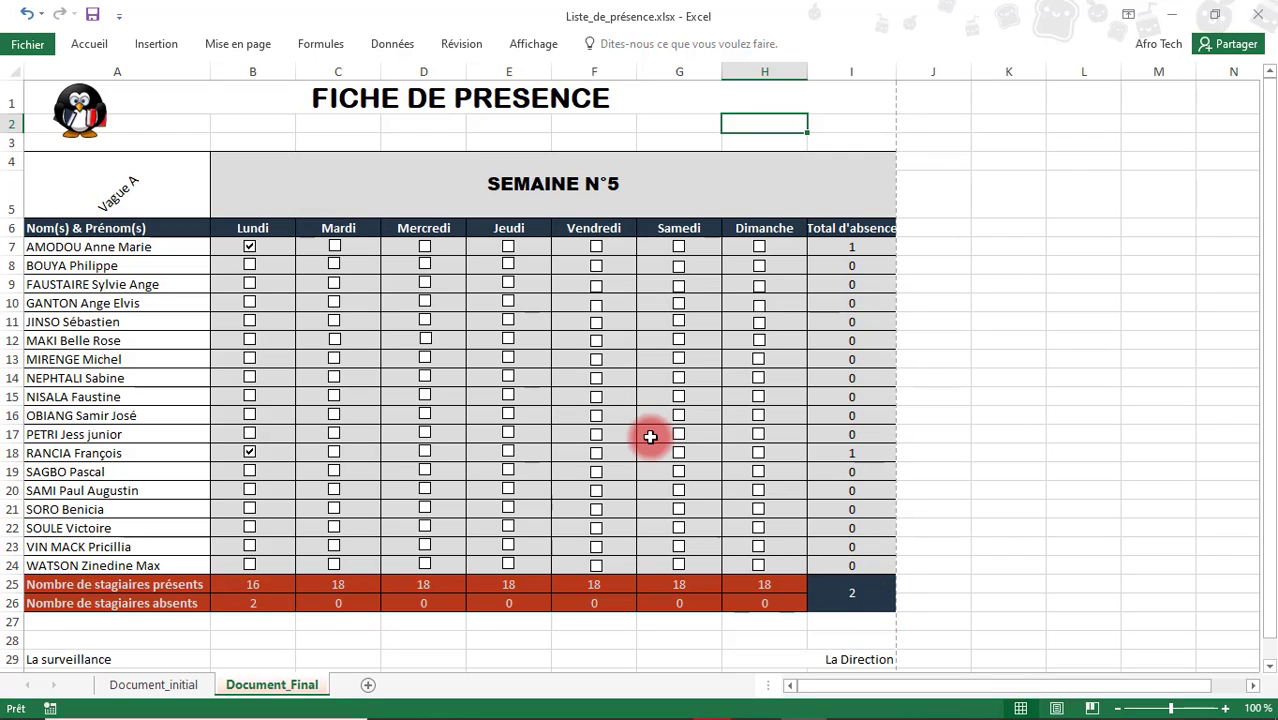
left_click(596, 342)
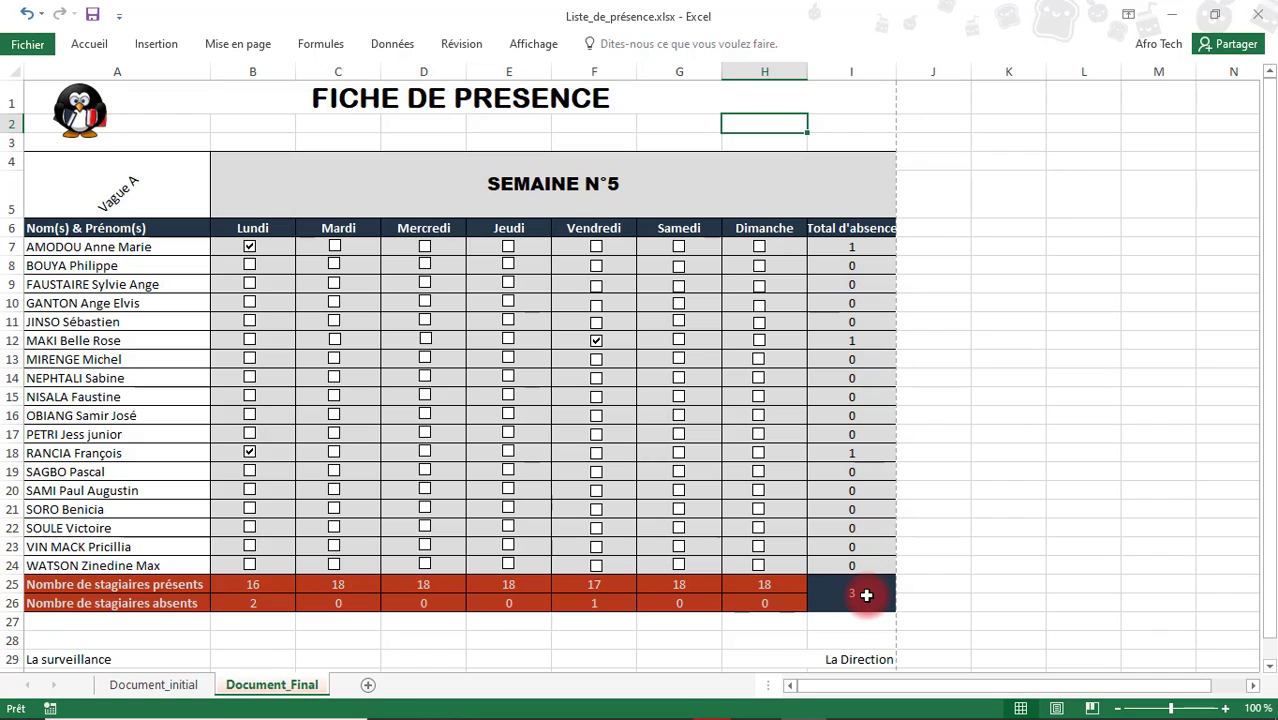
Step: Switch to the Document_initial sheet and keep the command ribbon permanently expanded
left_click(160, 685)
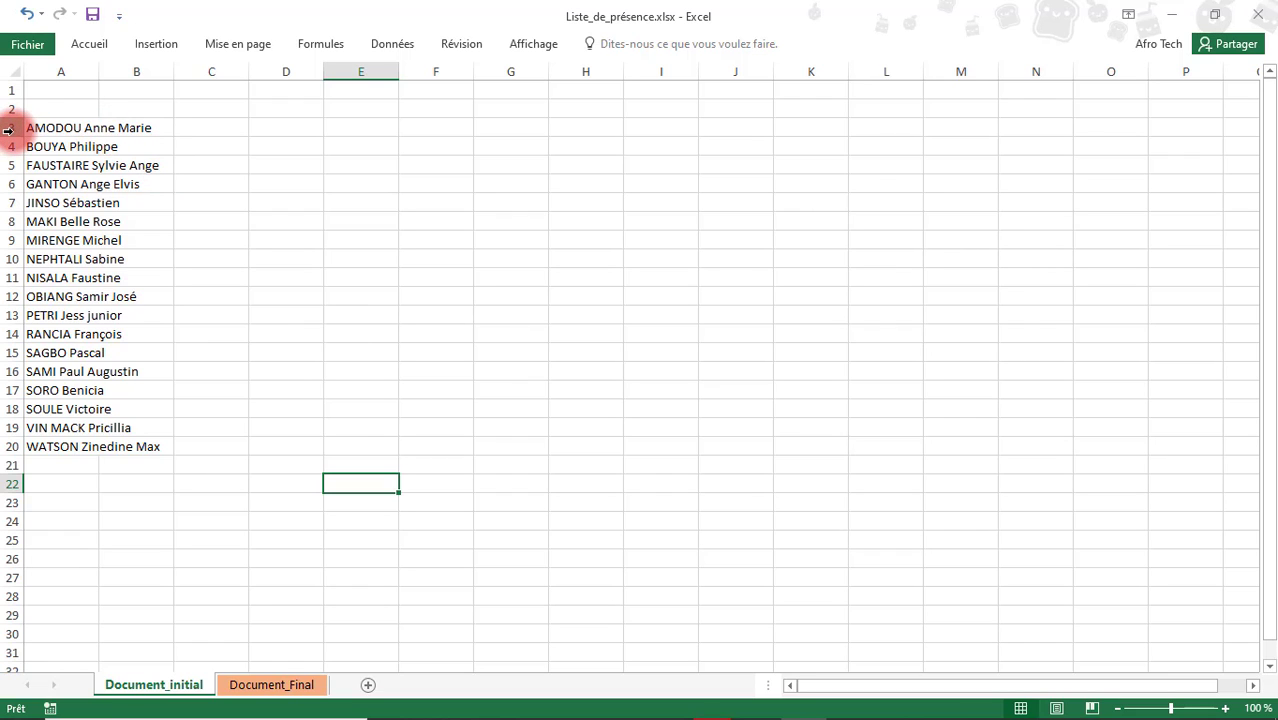
left_click(105, 46)
left_click(1264, 134)
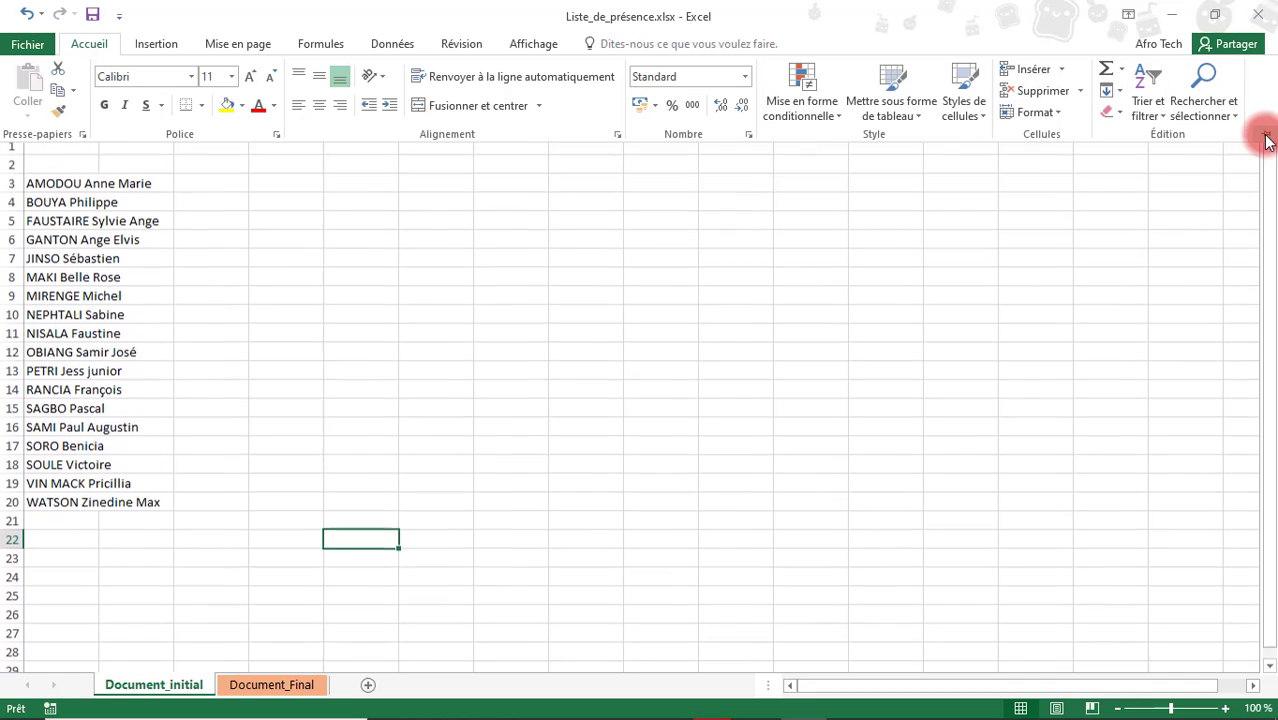
Step: Insert four blank rows at row 3, above the first name in the trainee list
right_click(6, 208)
left_click(82, 337)
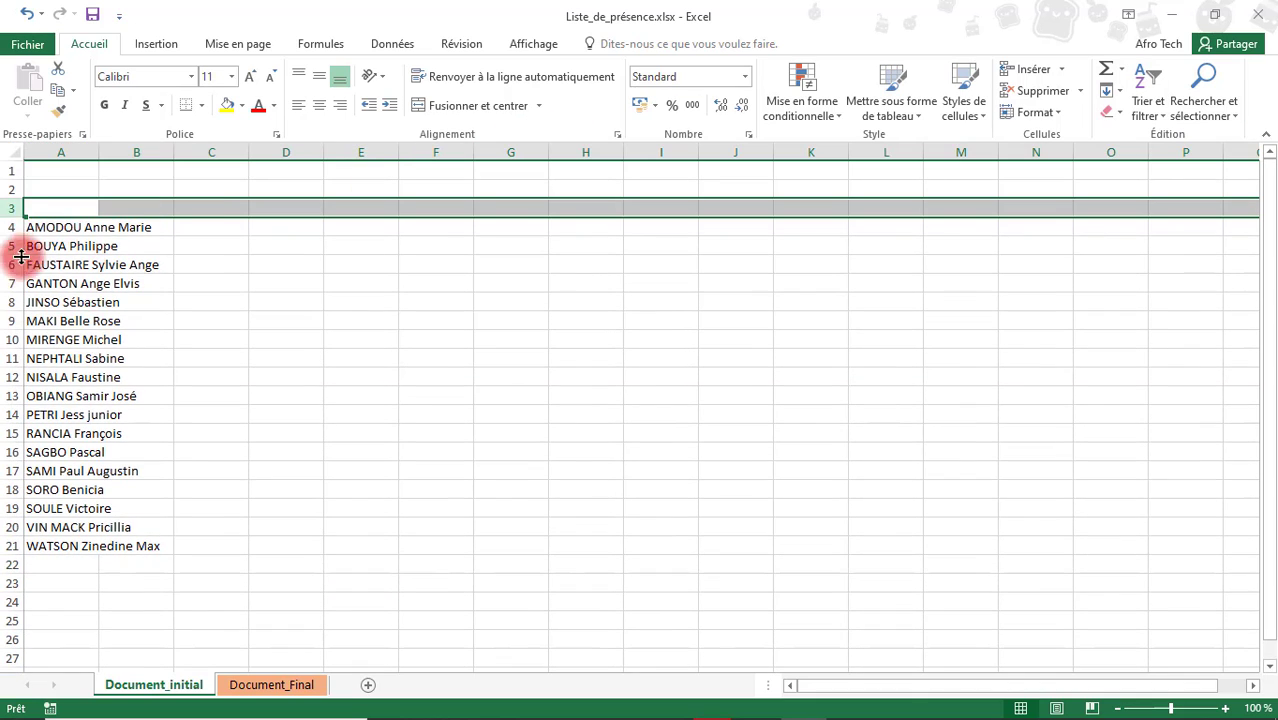
right_click(10, 208)
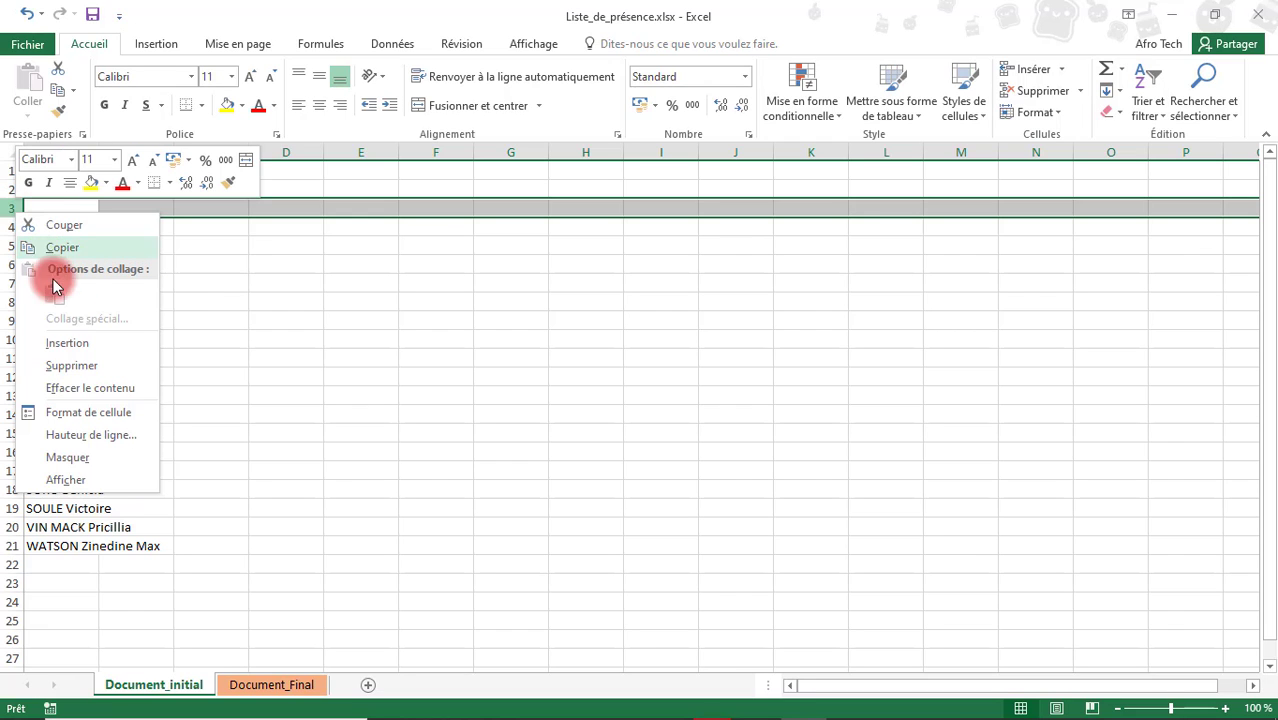
left_click(94, 340)
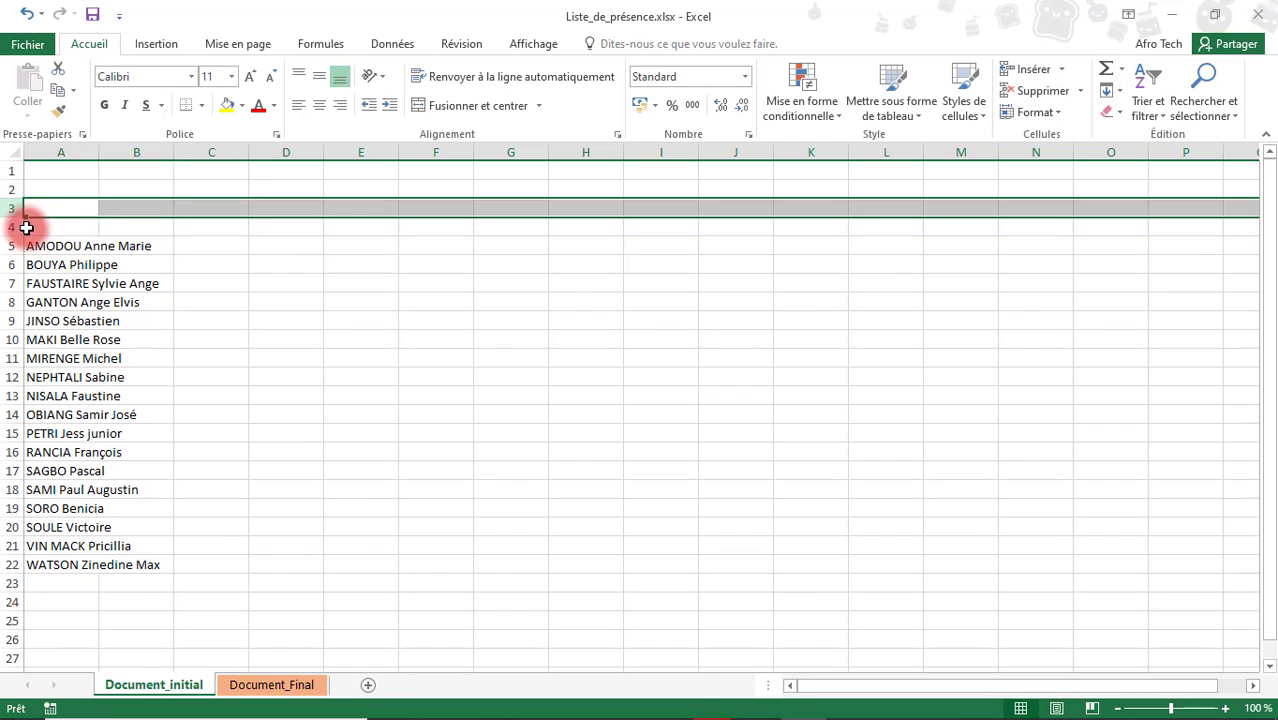
left_click_drag(11, 224, 12, 212)
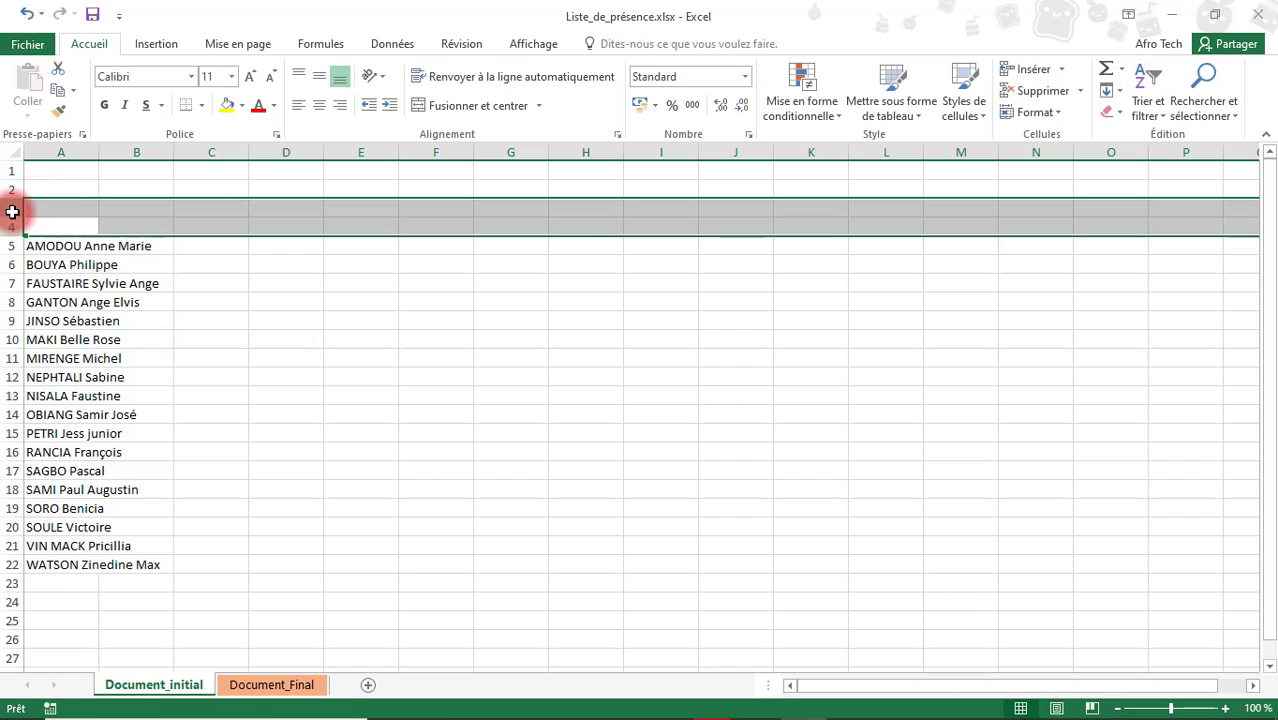
right_click(12, 212)
left_click(58, 346)
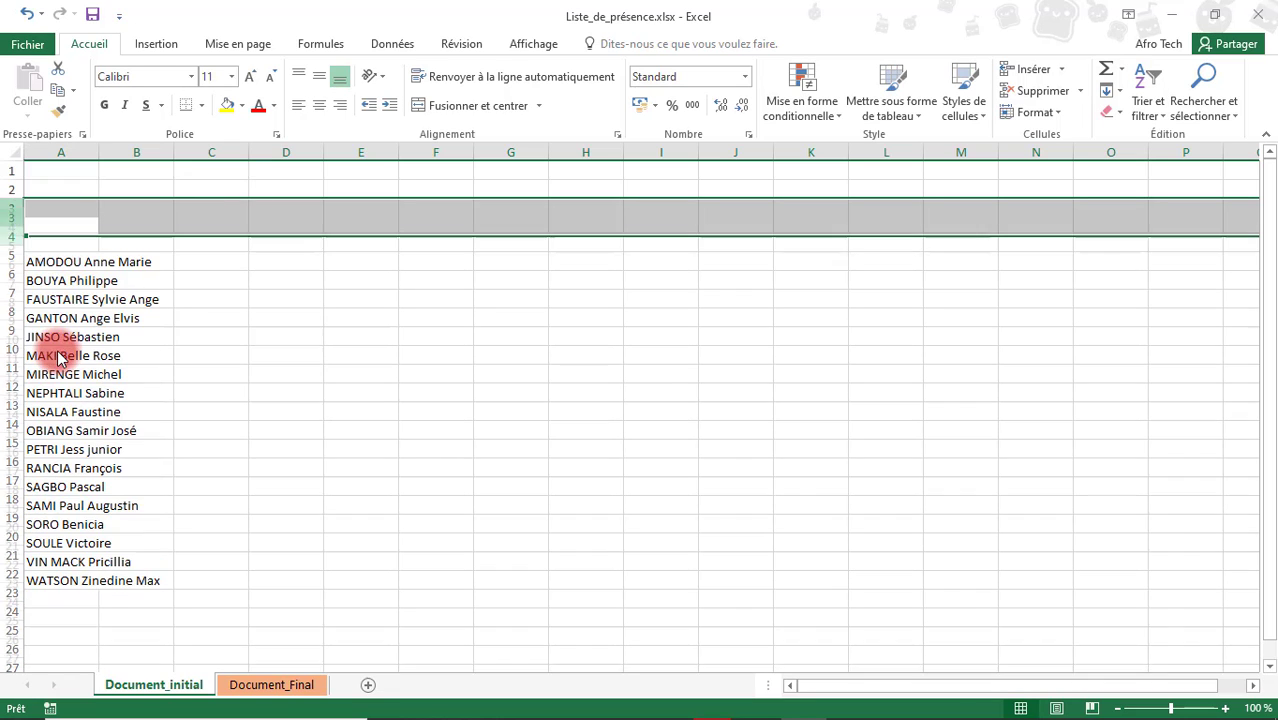
Step: Enter the title FICHE DE PRESENCE in cell D1
left_click(88, 184)
left_click(89, 170)
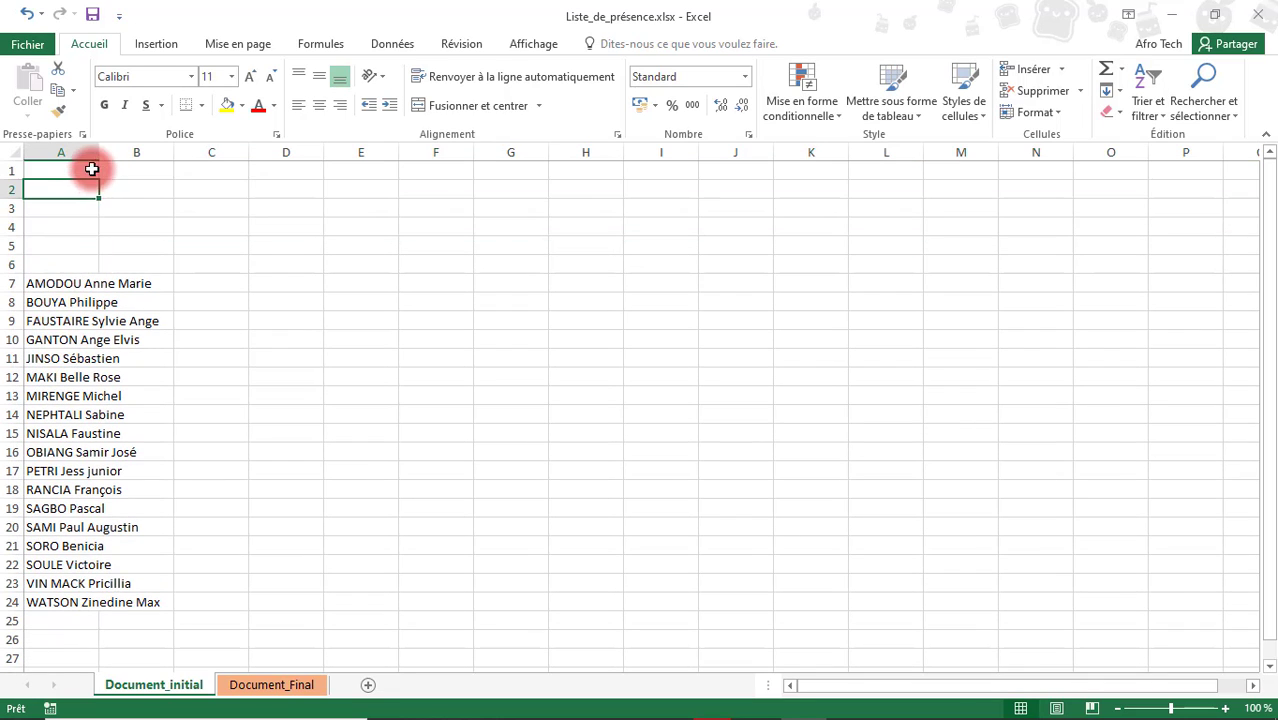
left_click(270, 169)
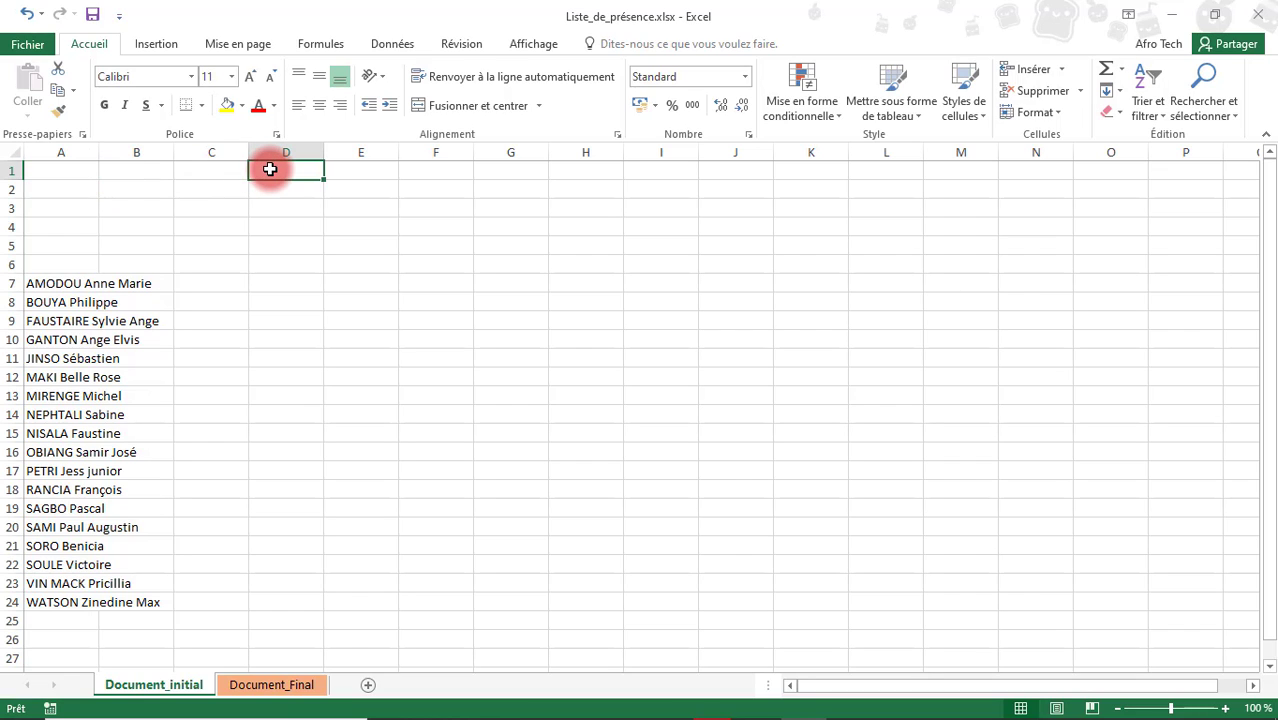
type("FICHE DE")
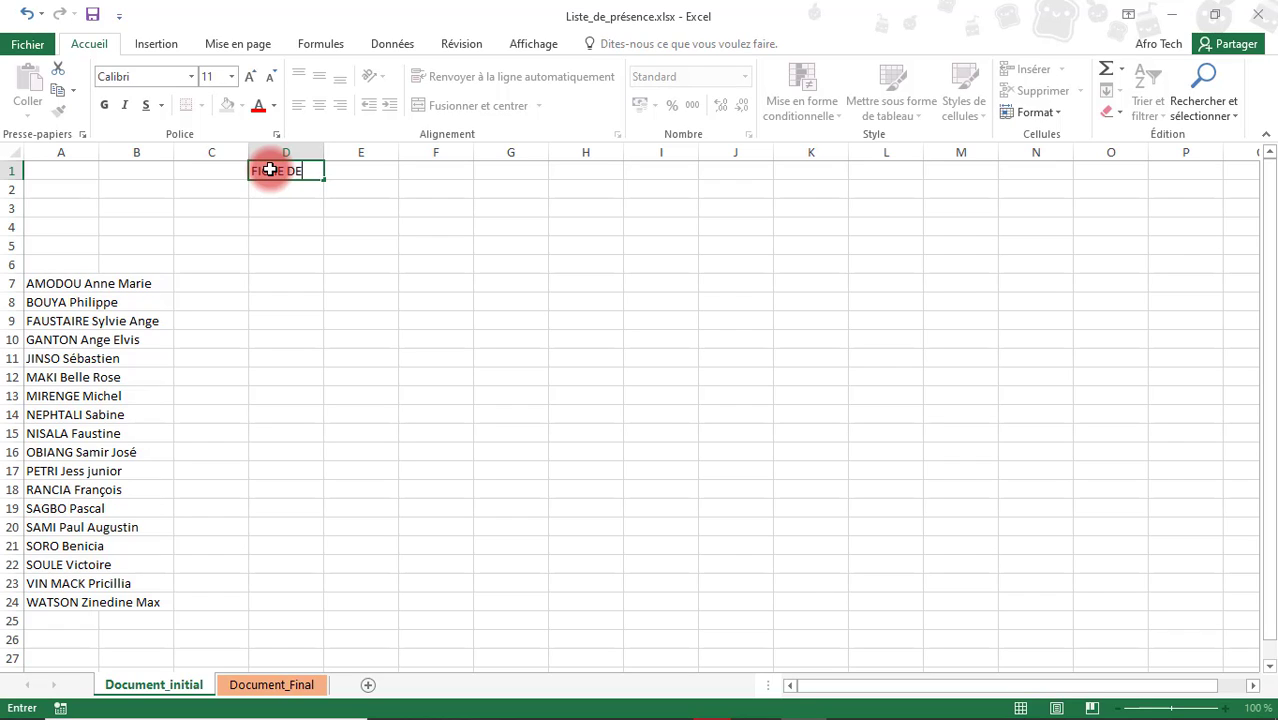
type(" PRESENCE")
left_click(287, 224)
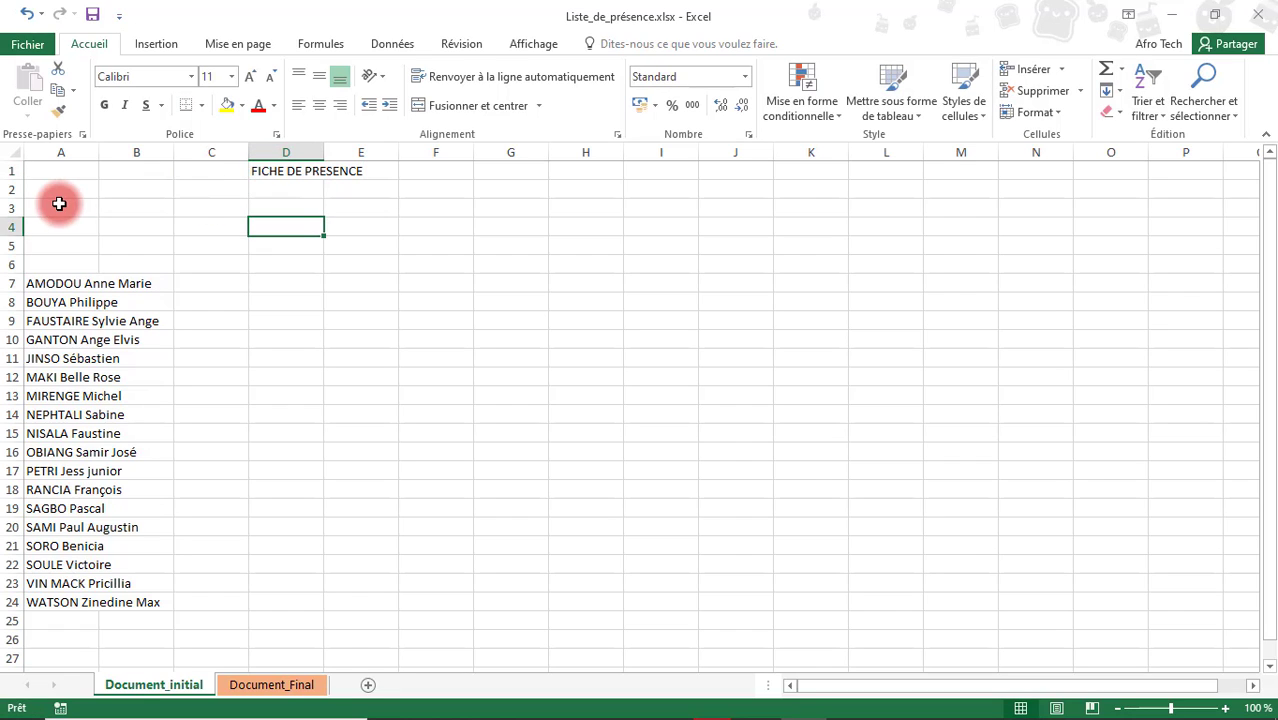
Step: Enter Vague A in cell A6 above the names and autofit column A to its contents
left_click(71, 257)
type("V")
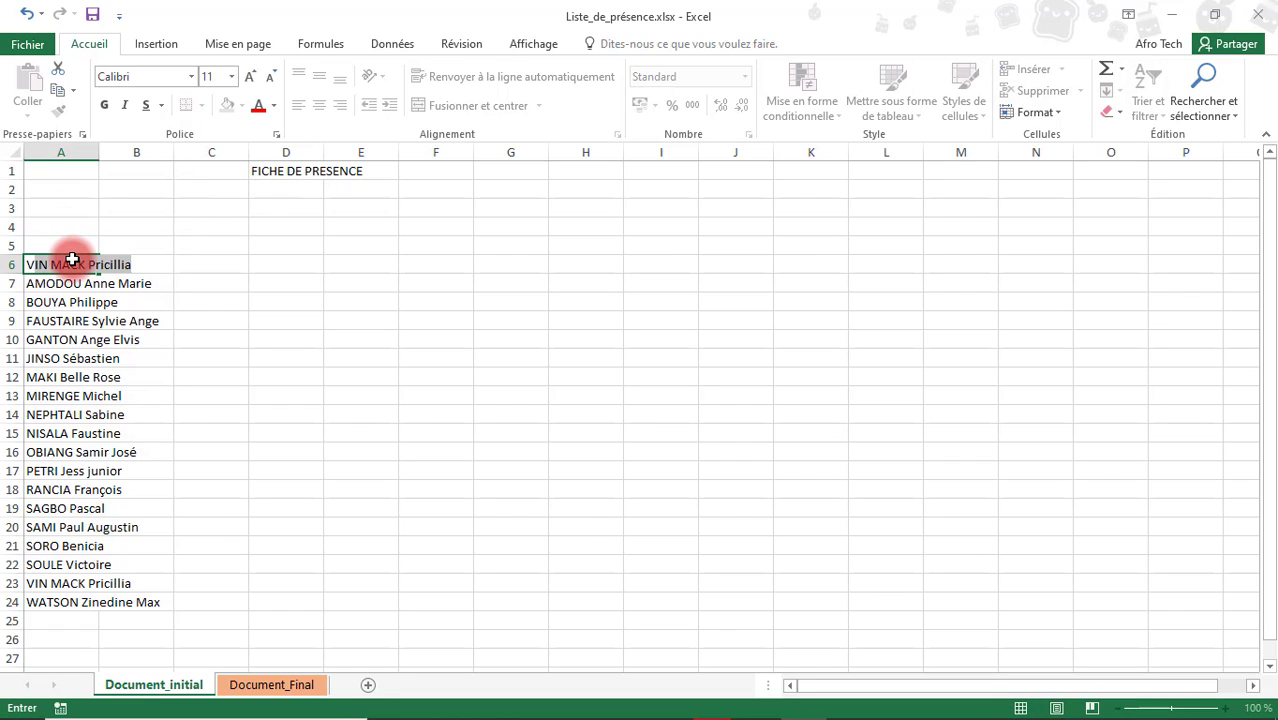
key("Delete")
type("ague")
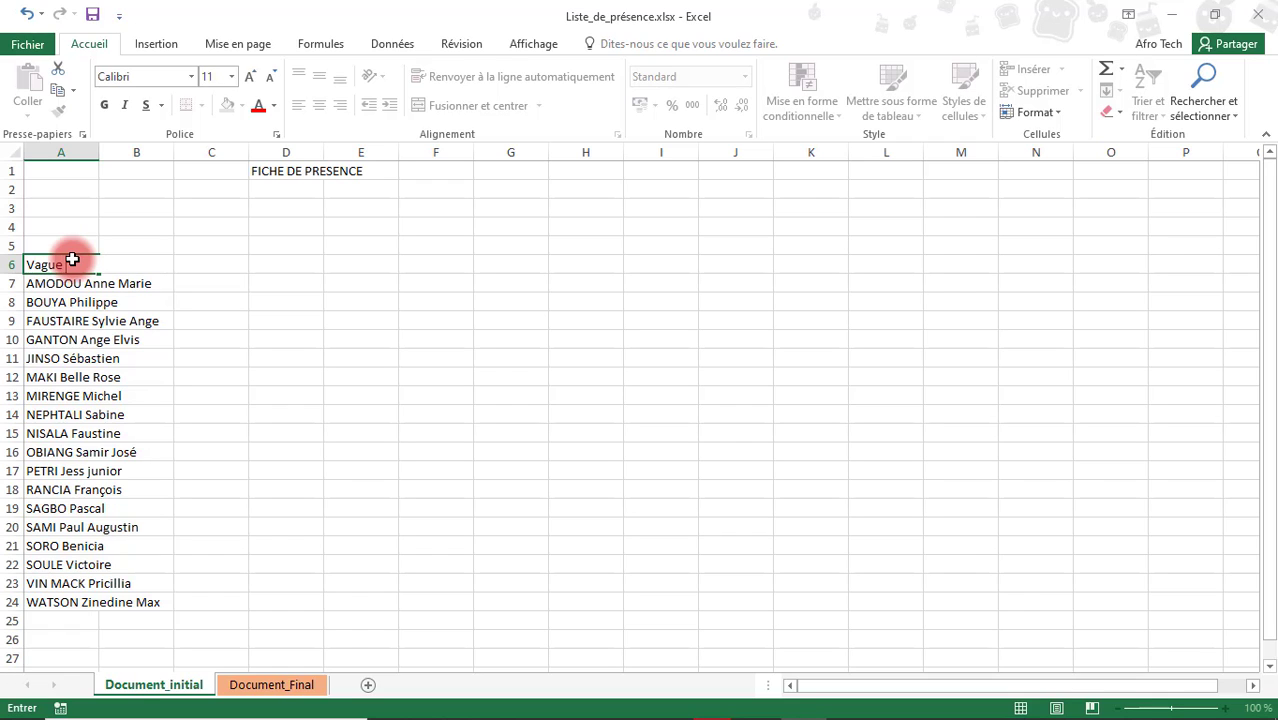
type(" A")
left_click(195, 262)
left_click(155, 260)
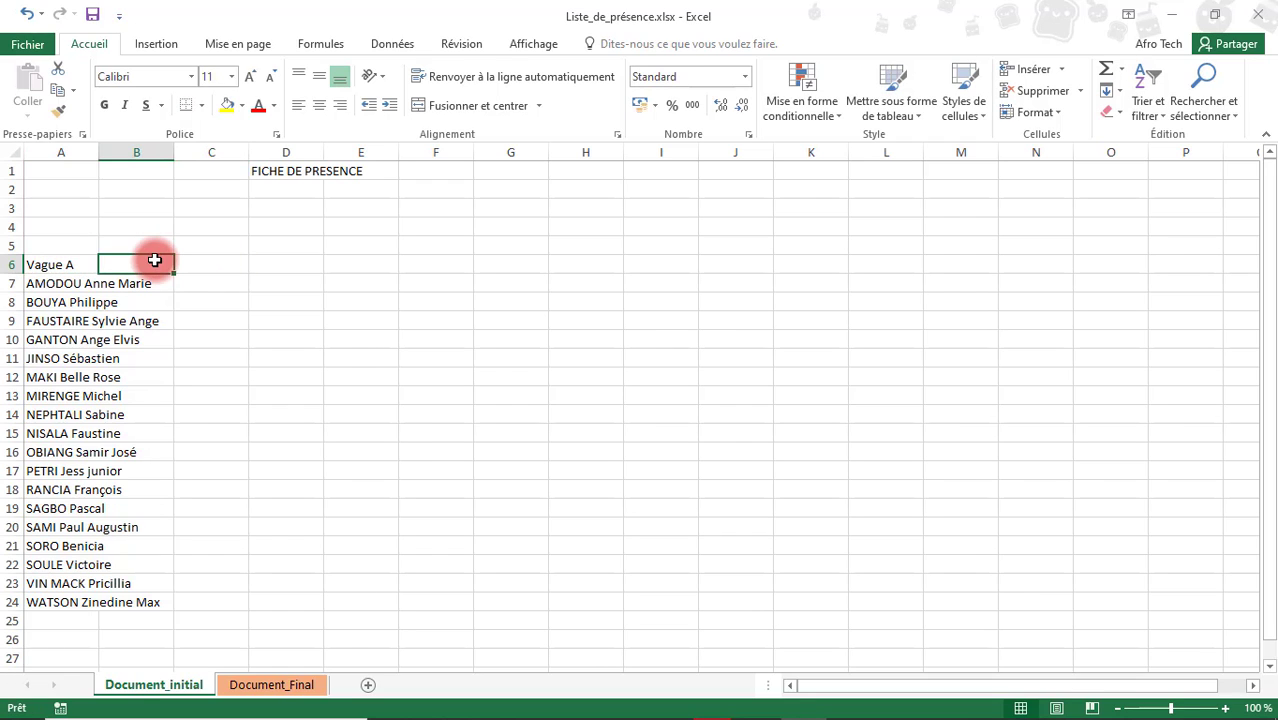
double_click(99, 145)
Step: Display the formula bar and fill row 6 with the weekdays from Lundi in B6 to Dimanche in H6
left_click(533, 44)
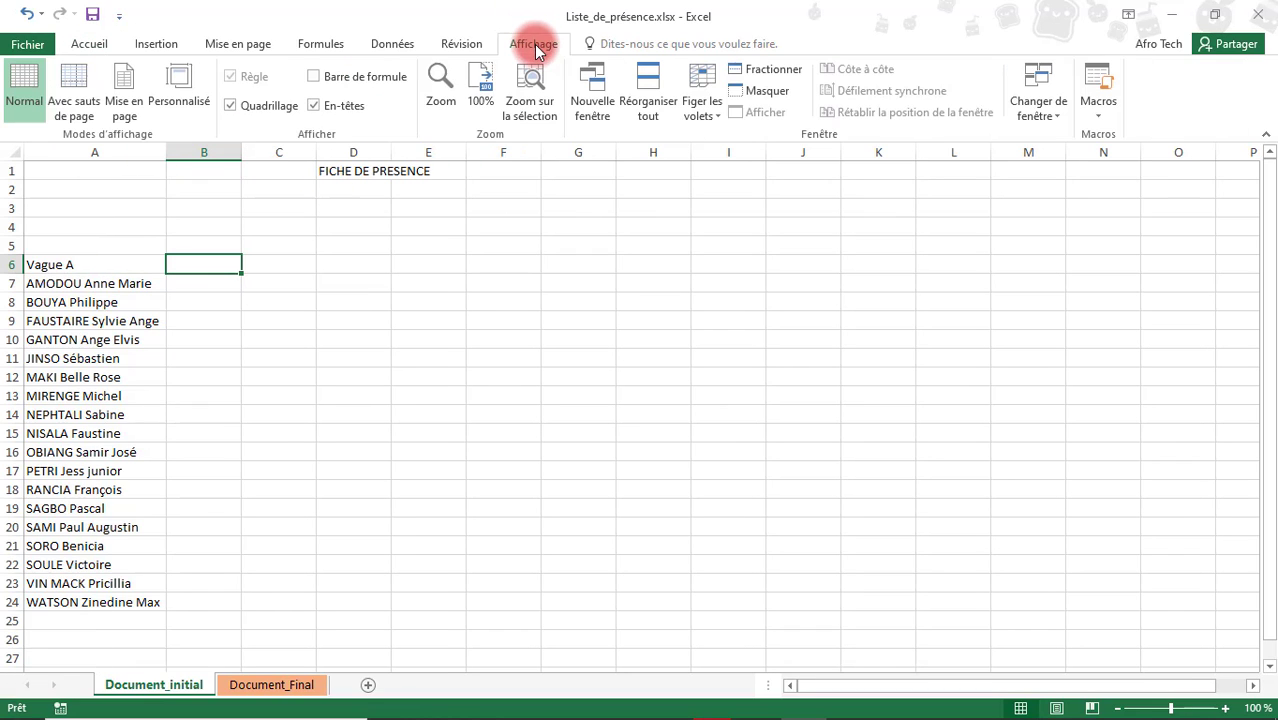
left_click(343, 77)
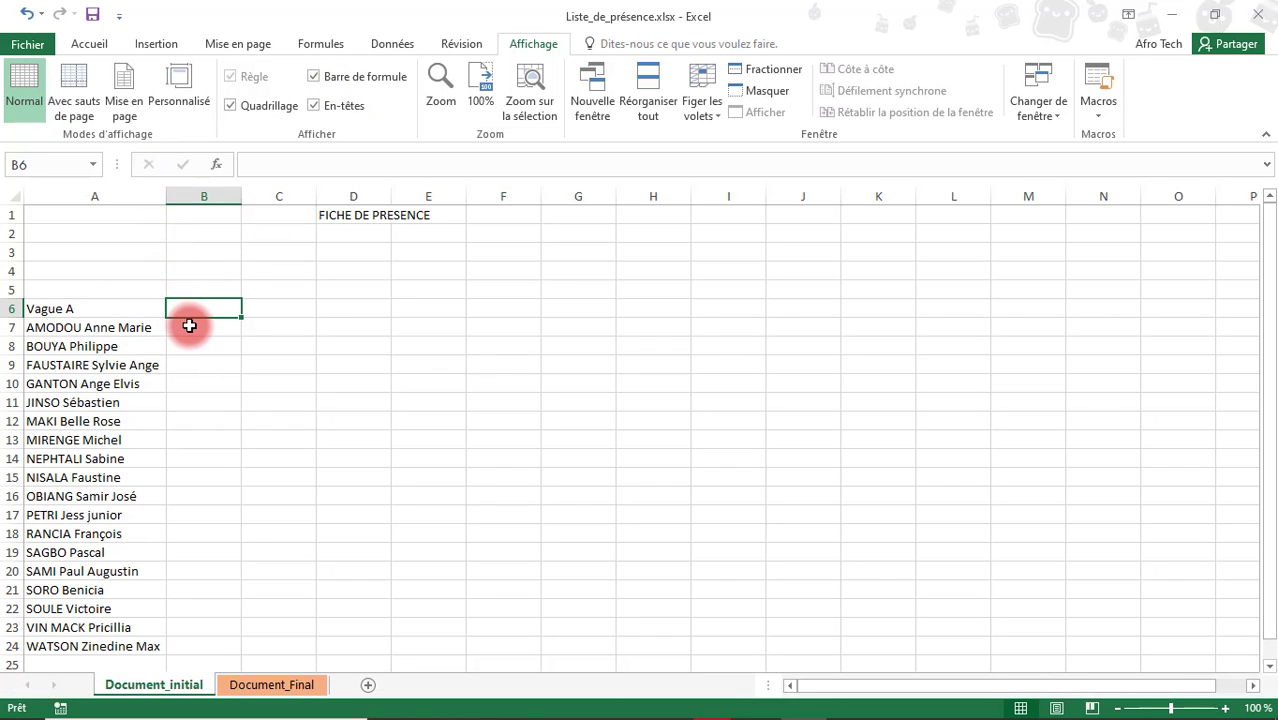
type("Lundi")
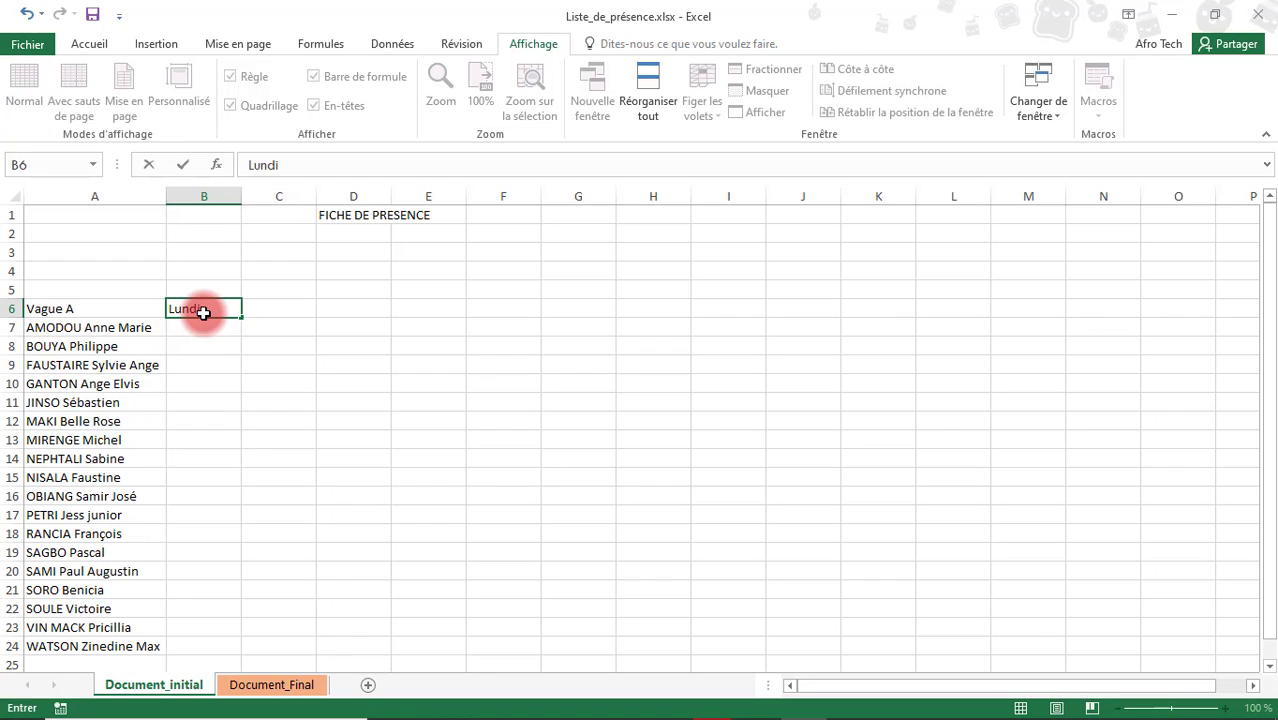
key("Return")
left_click(206, 312)
left_click_drag(241, 316, 673, 325)
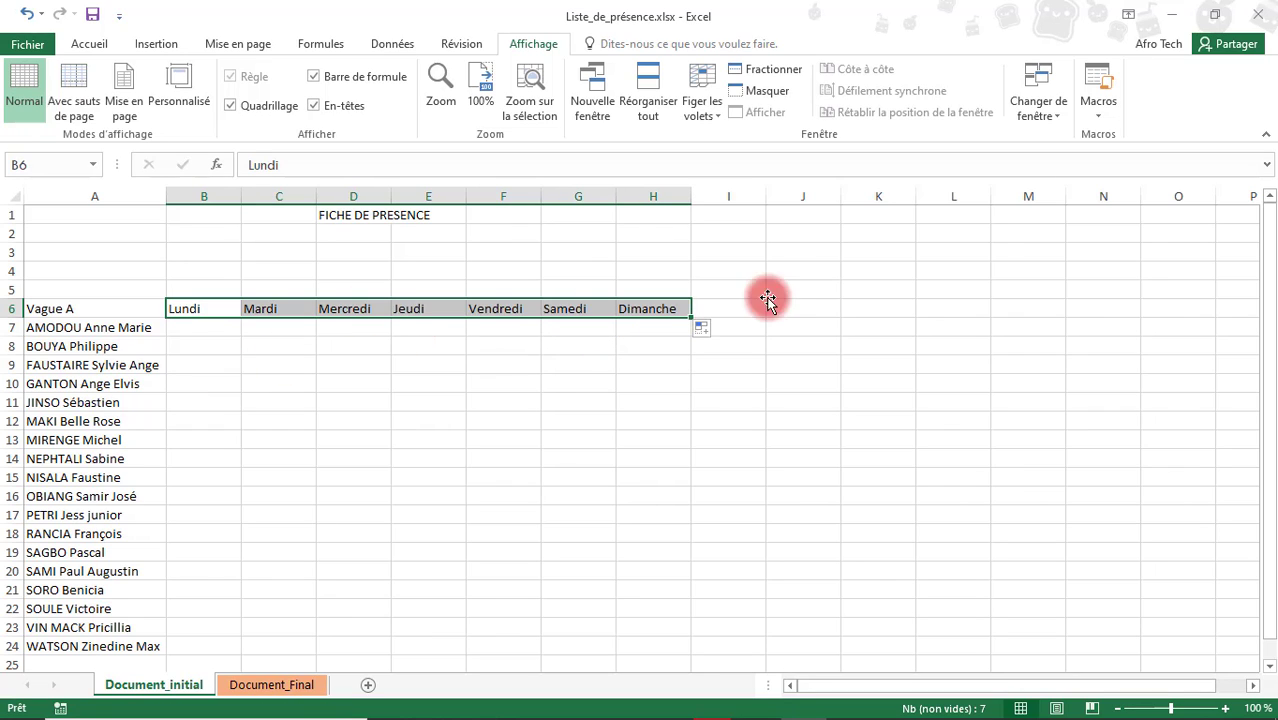
Step: Enter the header Total d'absences in cell I6 and autofit column I
left_click(733, 307)
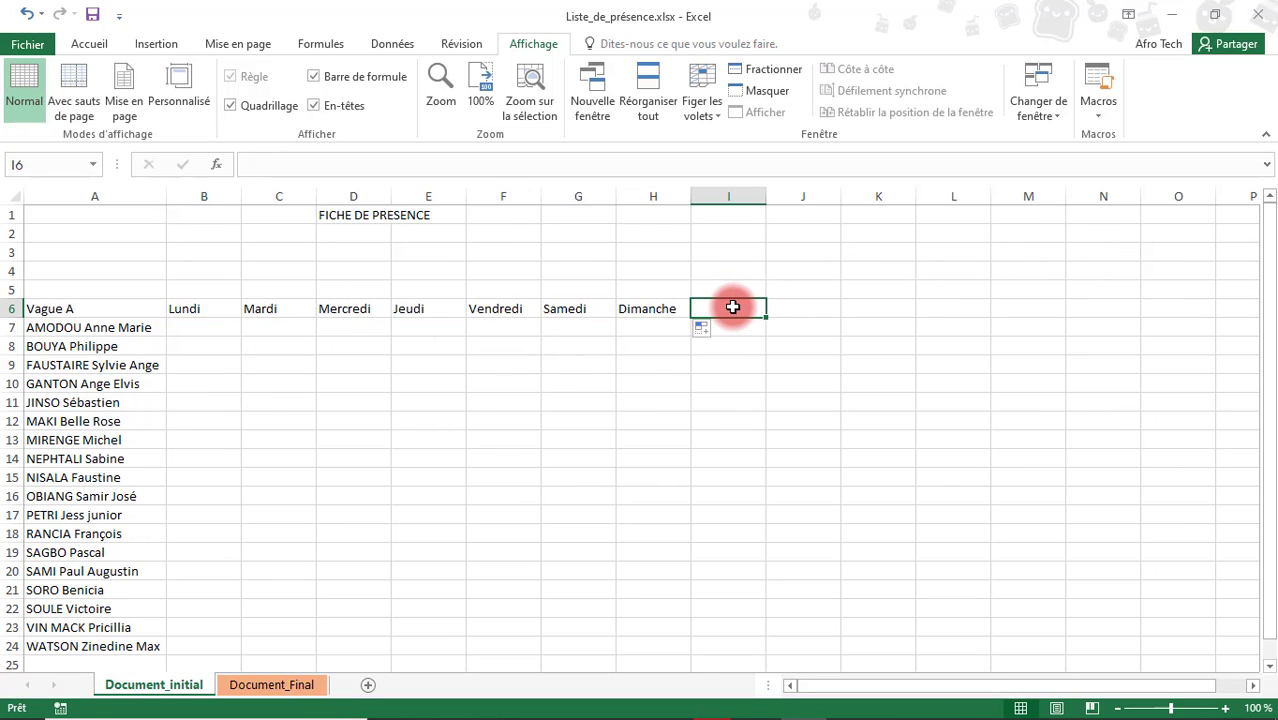
type("Tot")
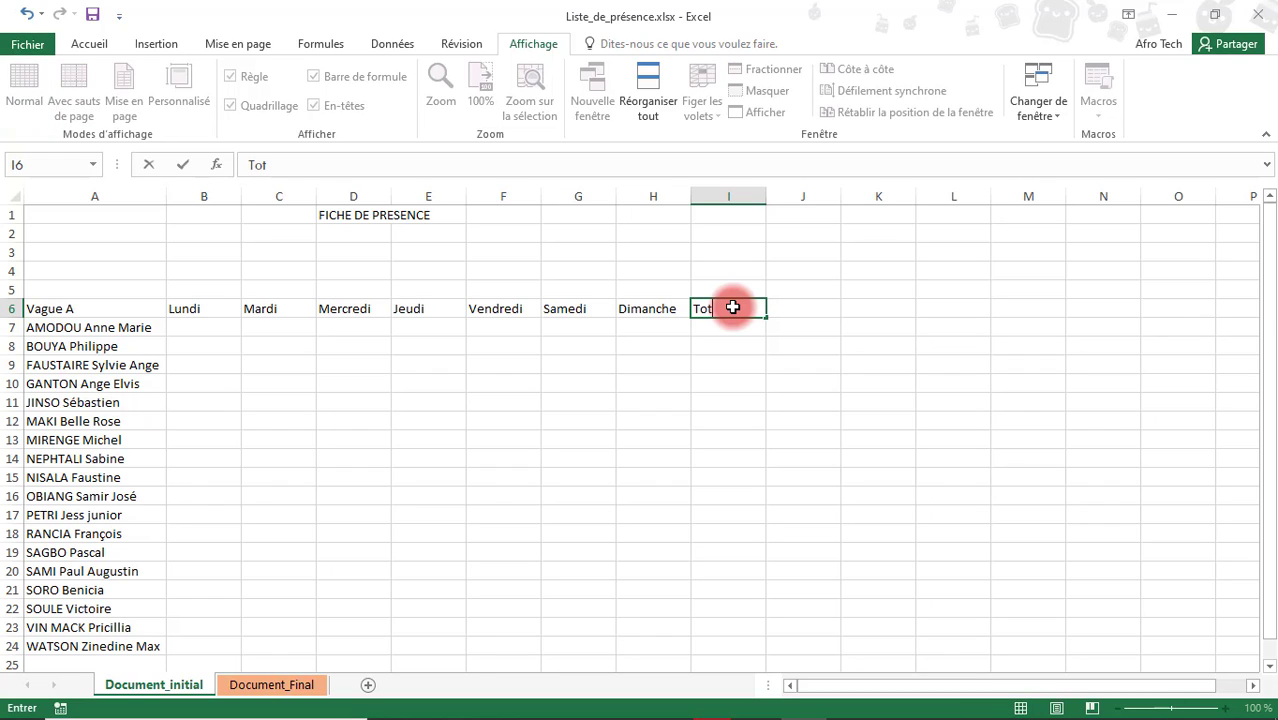
type("al d'absences")
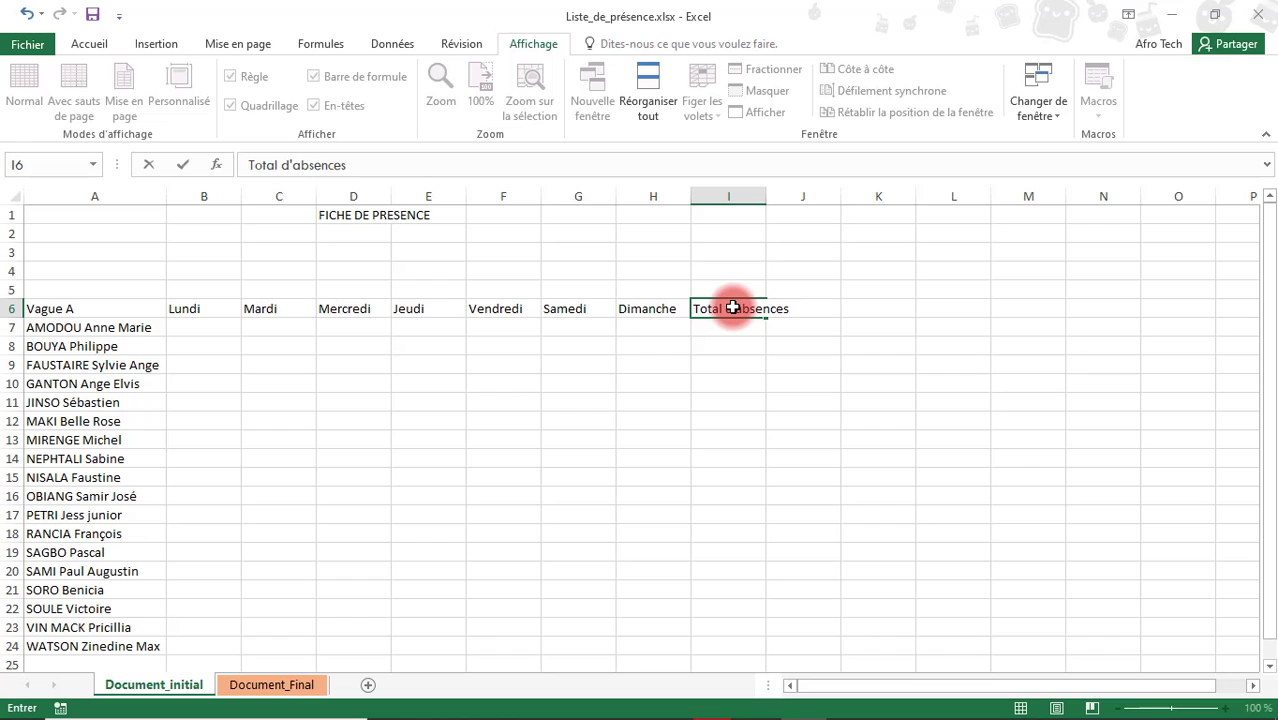
left_click(792, 322)
left_click_drag(769, 188, 769, 188)
double_click(769, 188)
Step: Enter the label Nombre de stagiaires présents in cell A25, below the last name
left_click_drag(1270, 242, 1272, 264)
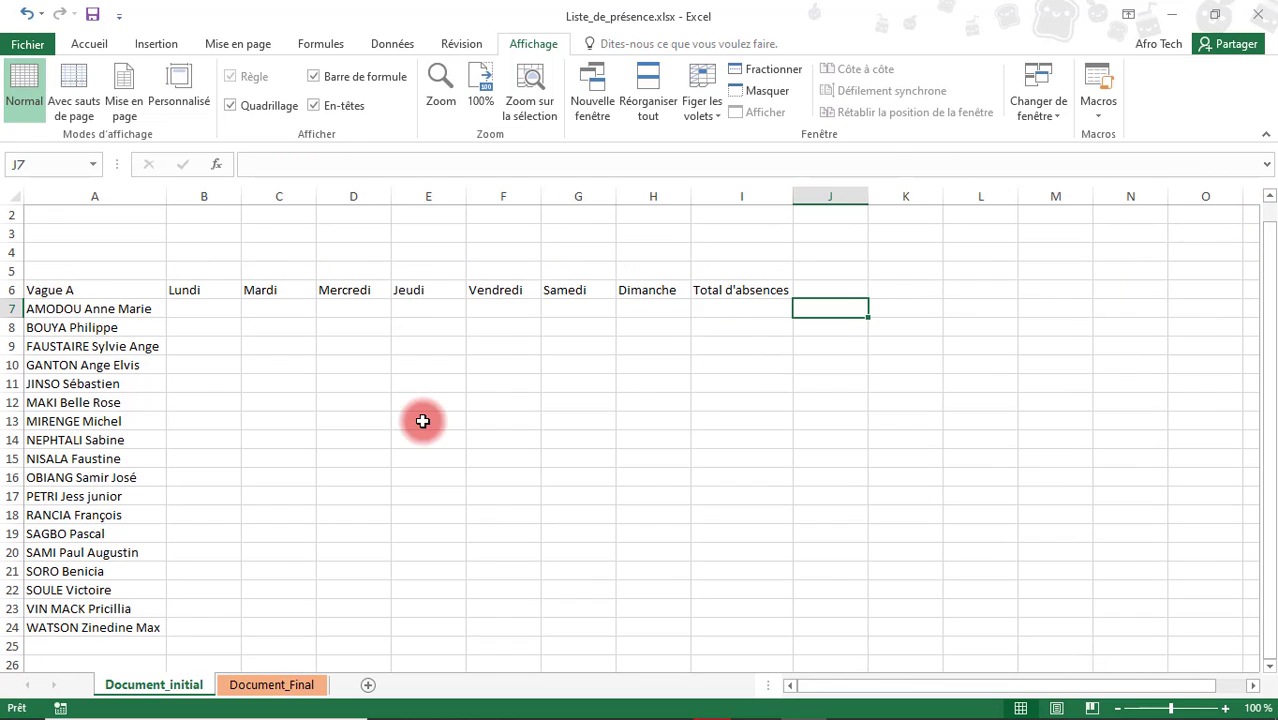
left_click(138, 625)
left_click(131, 643)
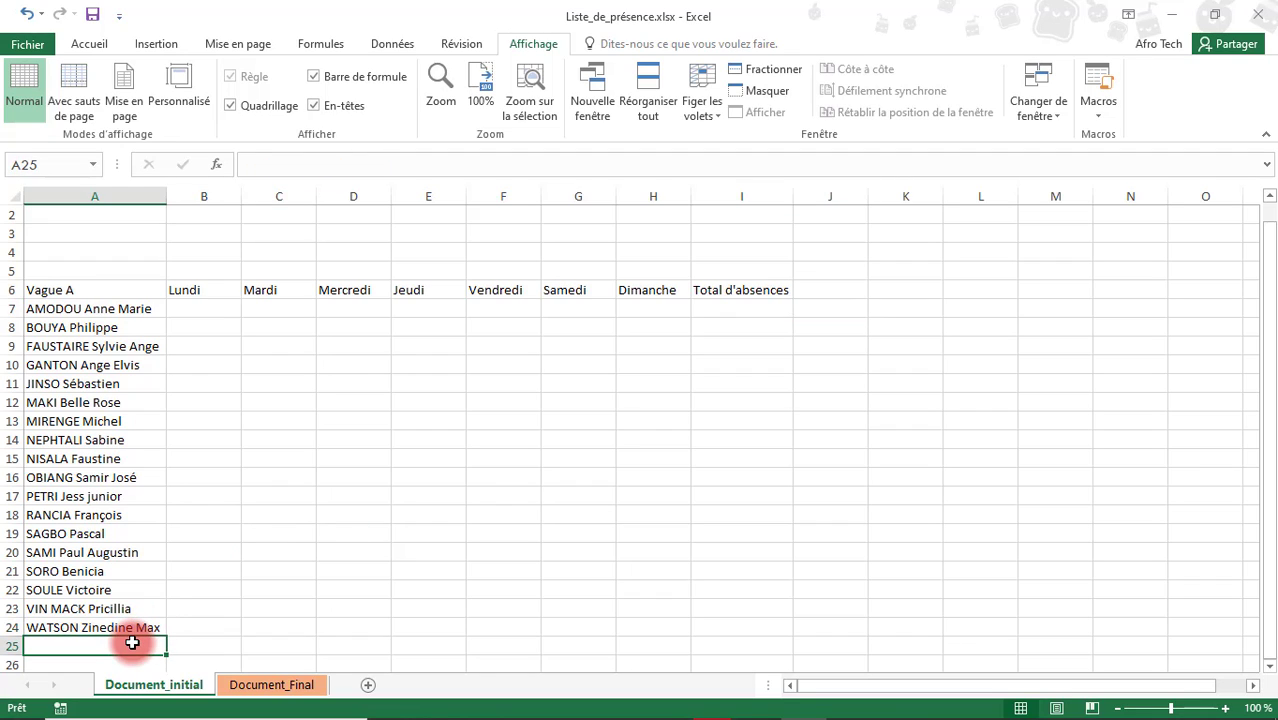
type("Nomb")
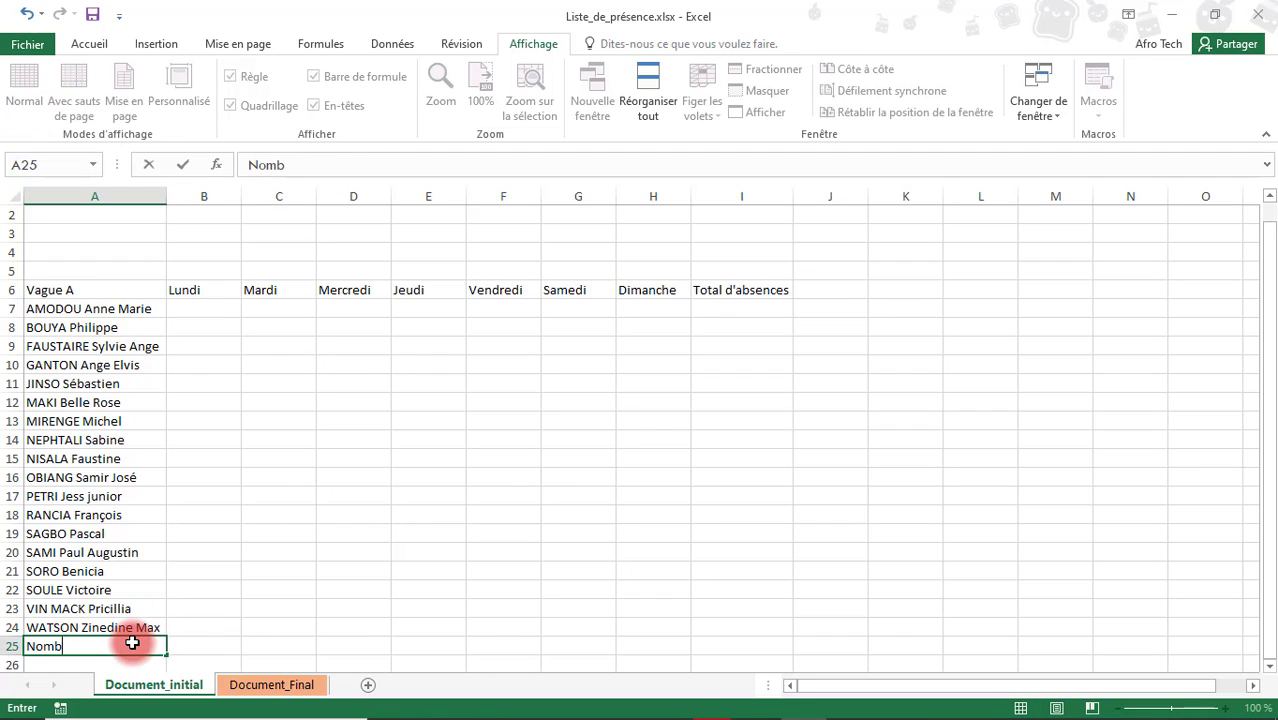
type("re de stagia")
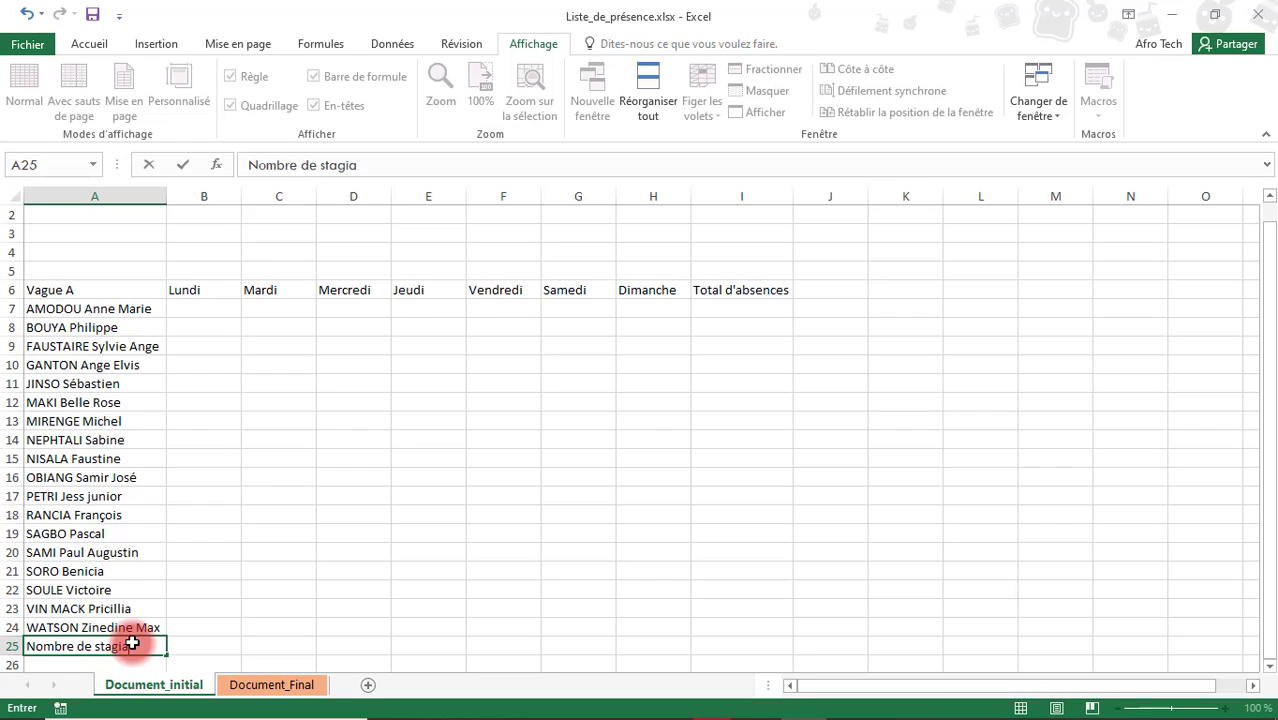
type("ires prése")
type("nts")
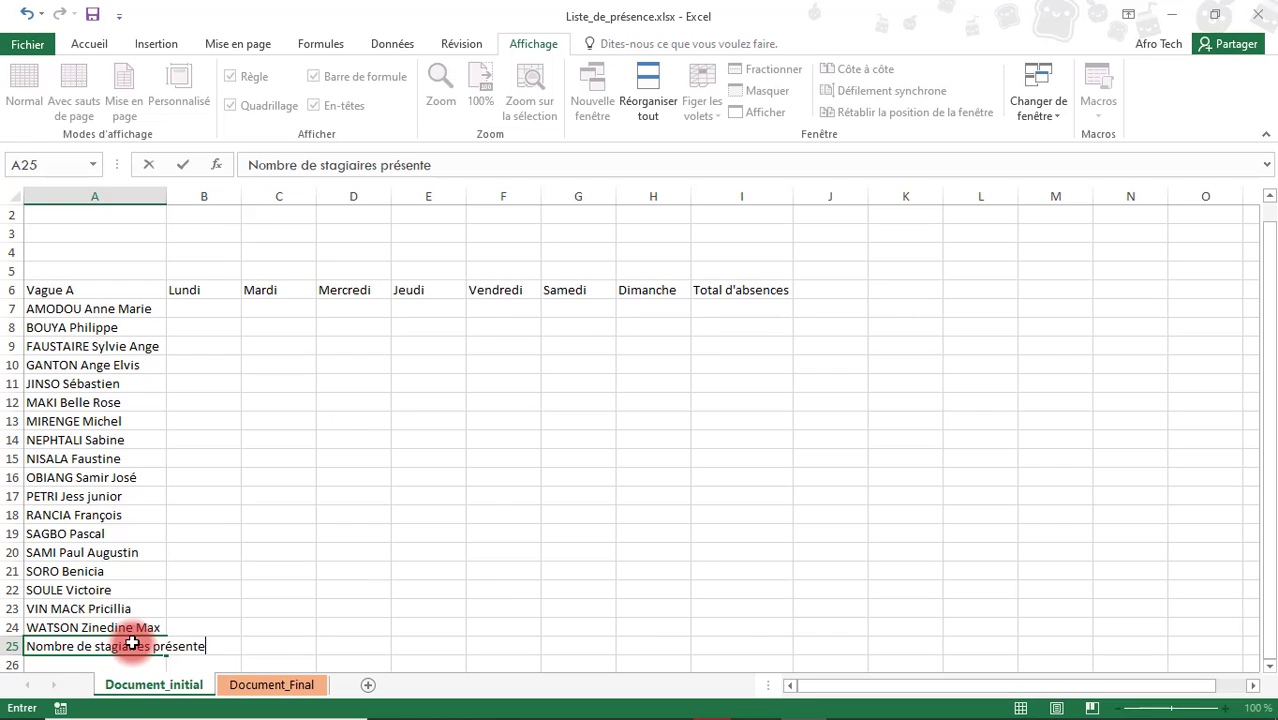
key("Return")
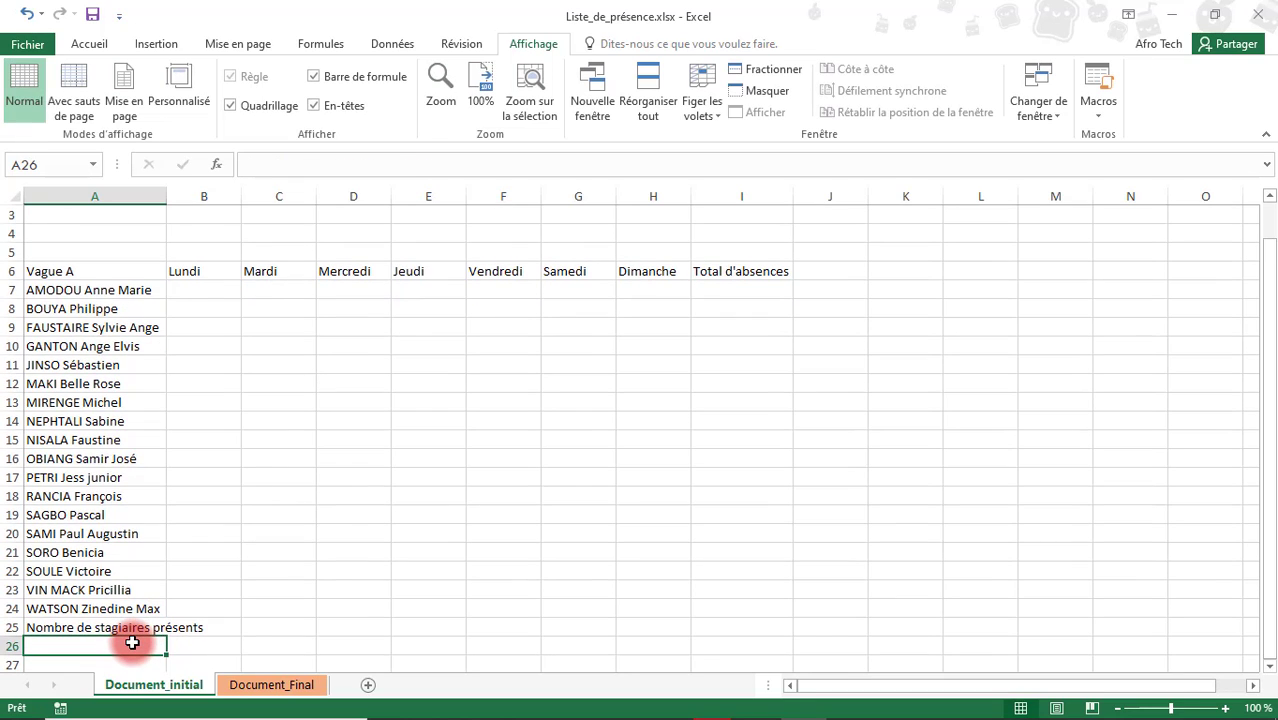
Step: Enter the label Nombre de stagiaires absents in cell A26 and autofit column A to the longer labels
type("Nombre de s")
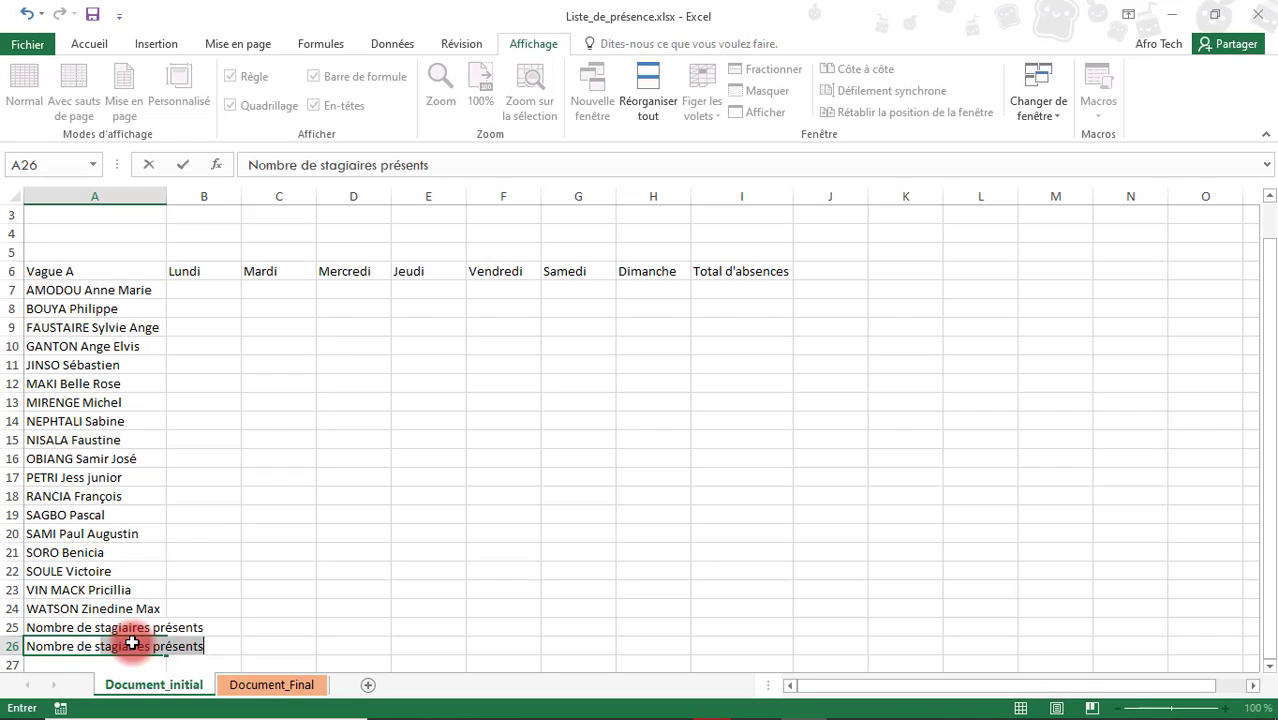
type("tagiaires abs")
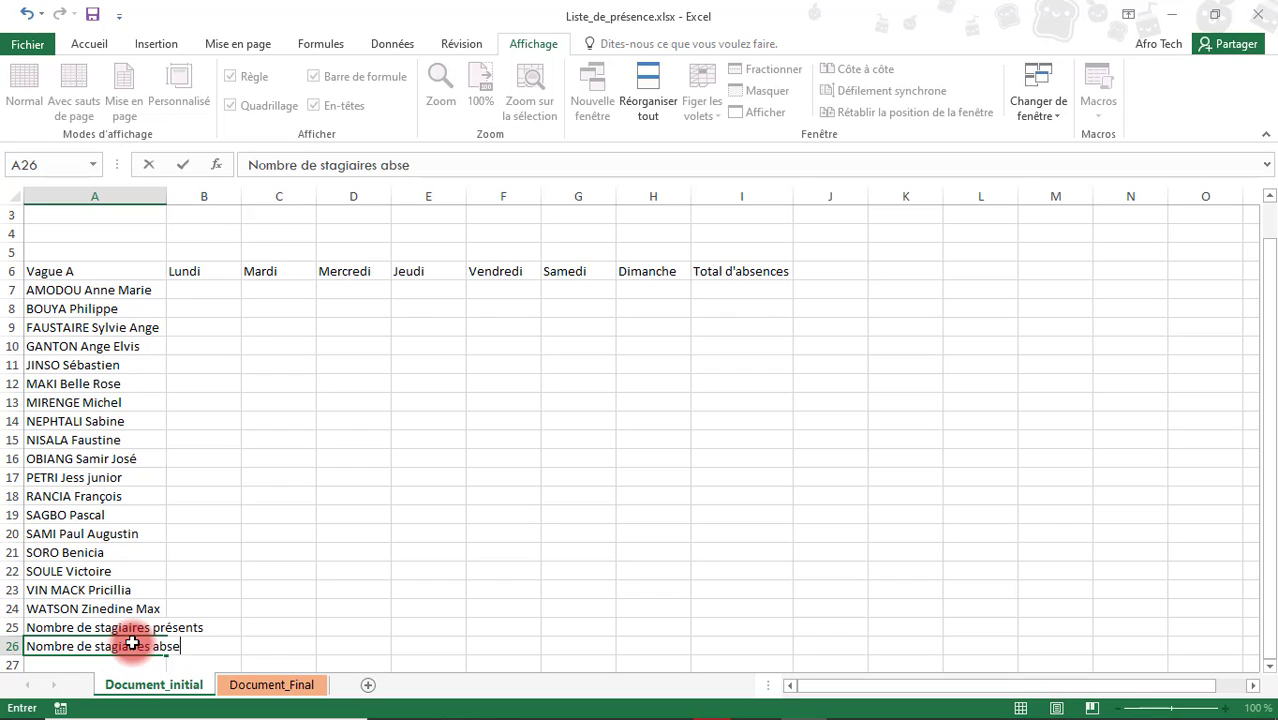
type("ents")
left_click(225, 608)
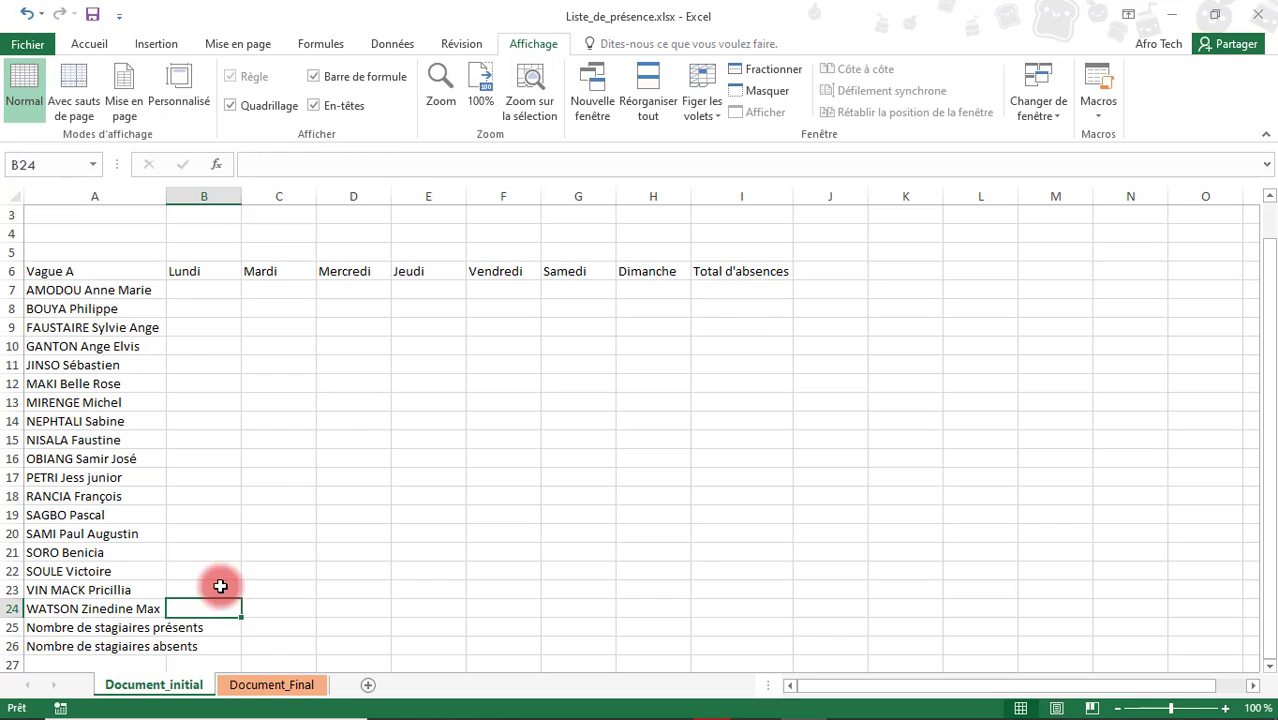
double_click(168, 196)
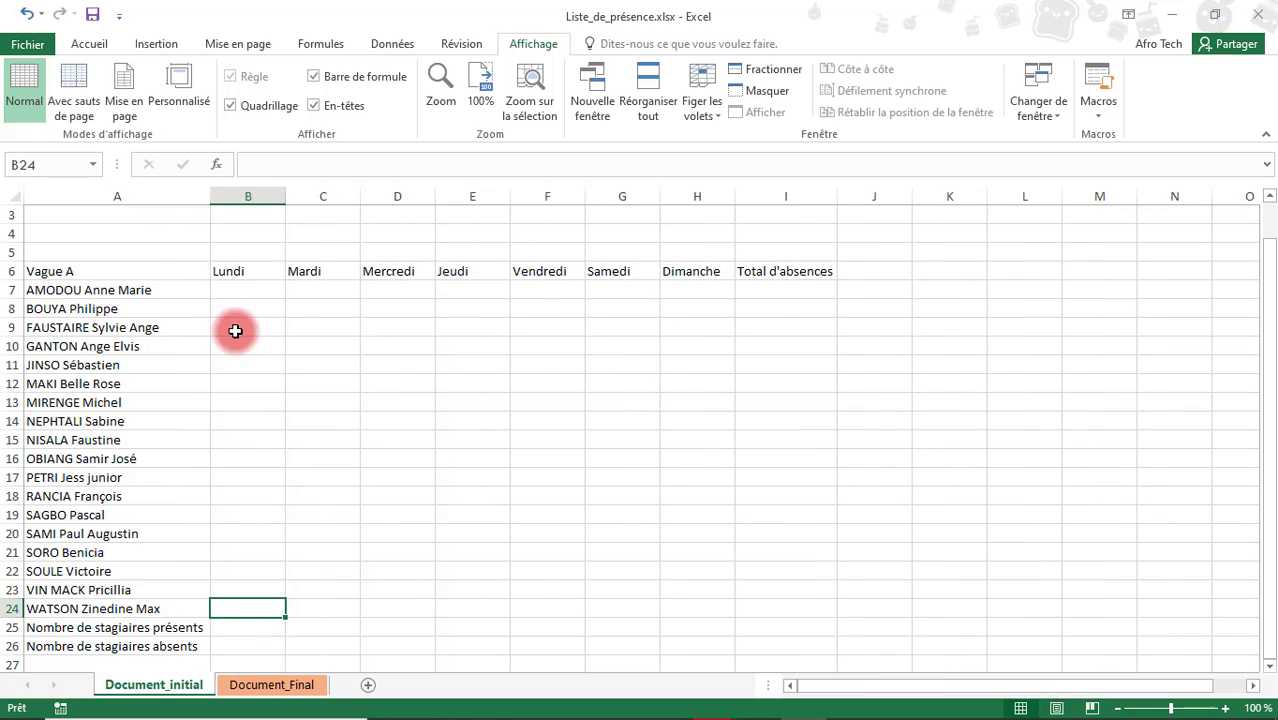
Step: Make the weekday and Total d'absences headers in B6:I6 bold
left_click_drag(229, 275, 789, 273)
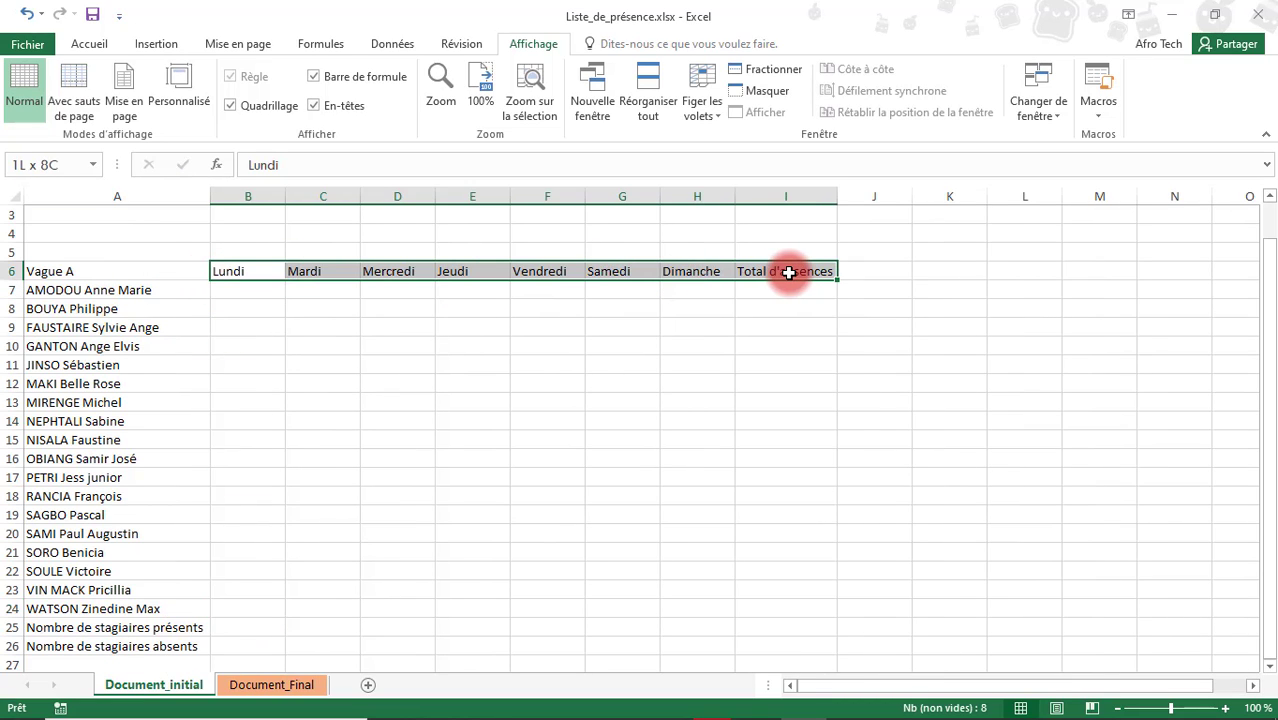
left_click(92, 44)
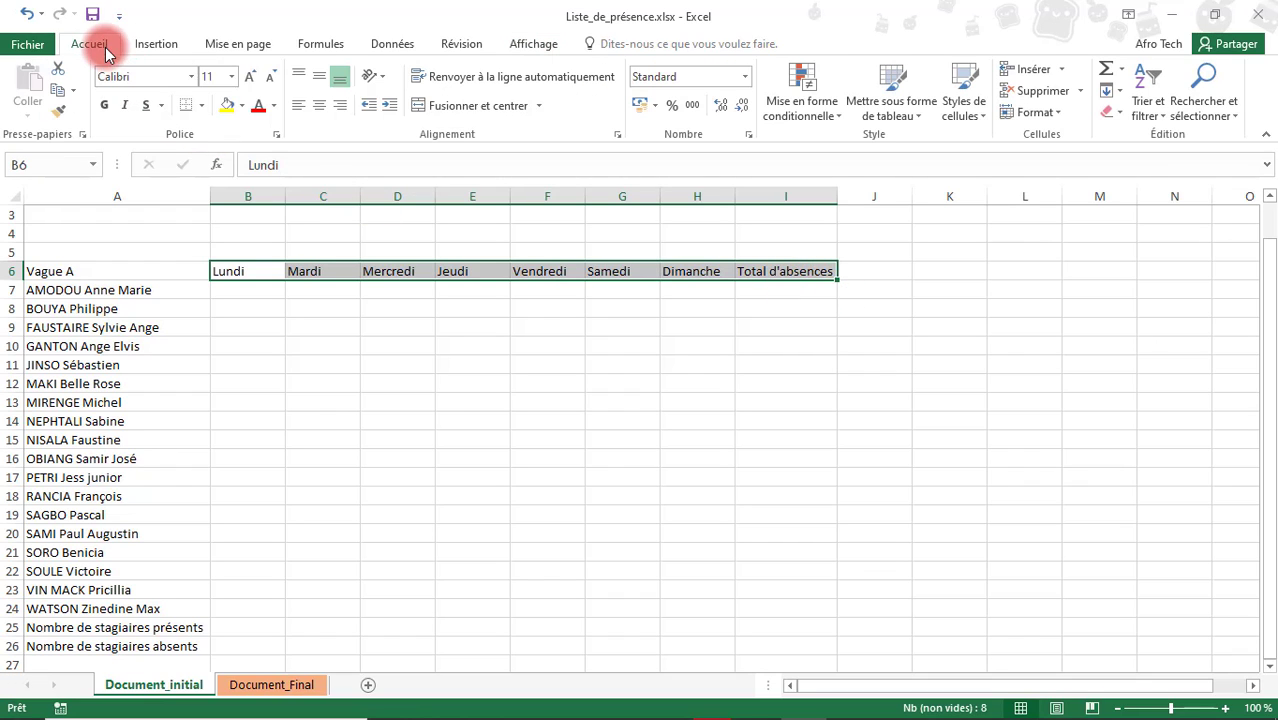
left_click(104, 105)
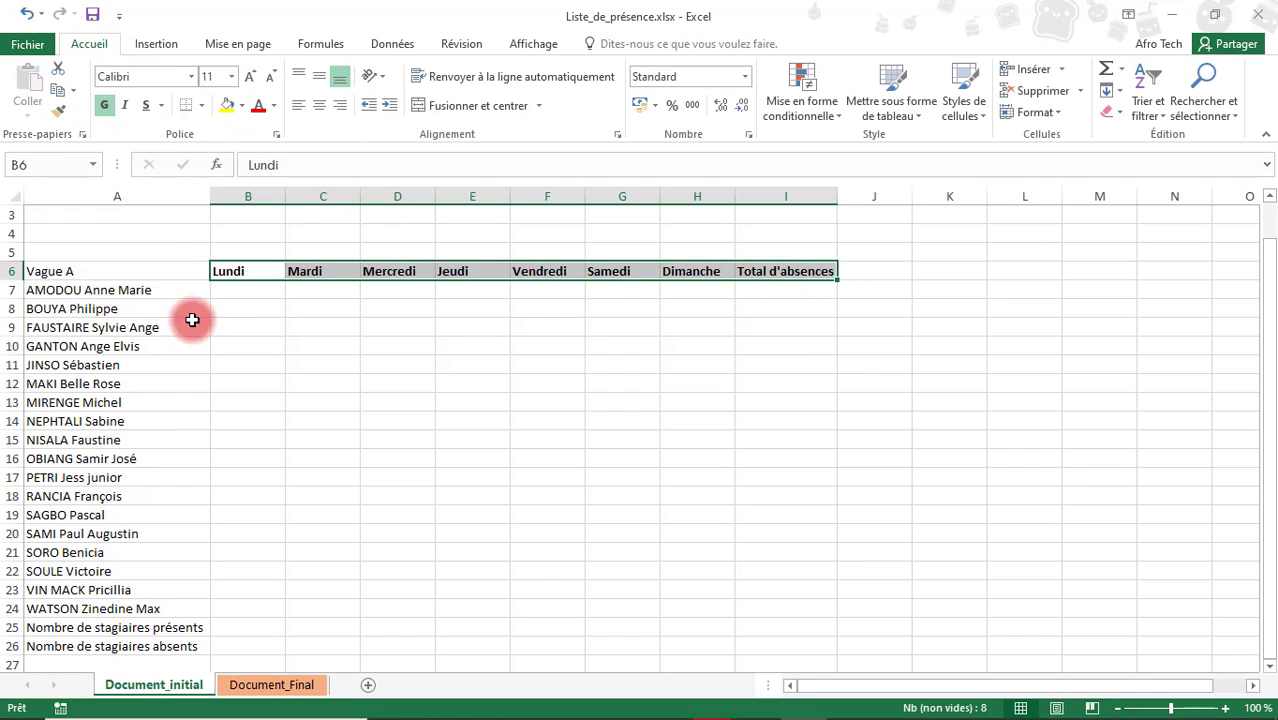
Step: Move Vague A from A6 up to cell A5 and enter the bold header Nom(s) &Prénom(s) in A6
left_click(140, 270)
left_click_drag(141, 272, 147, 249)
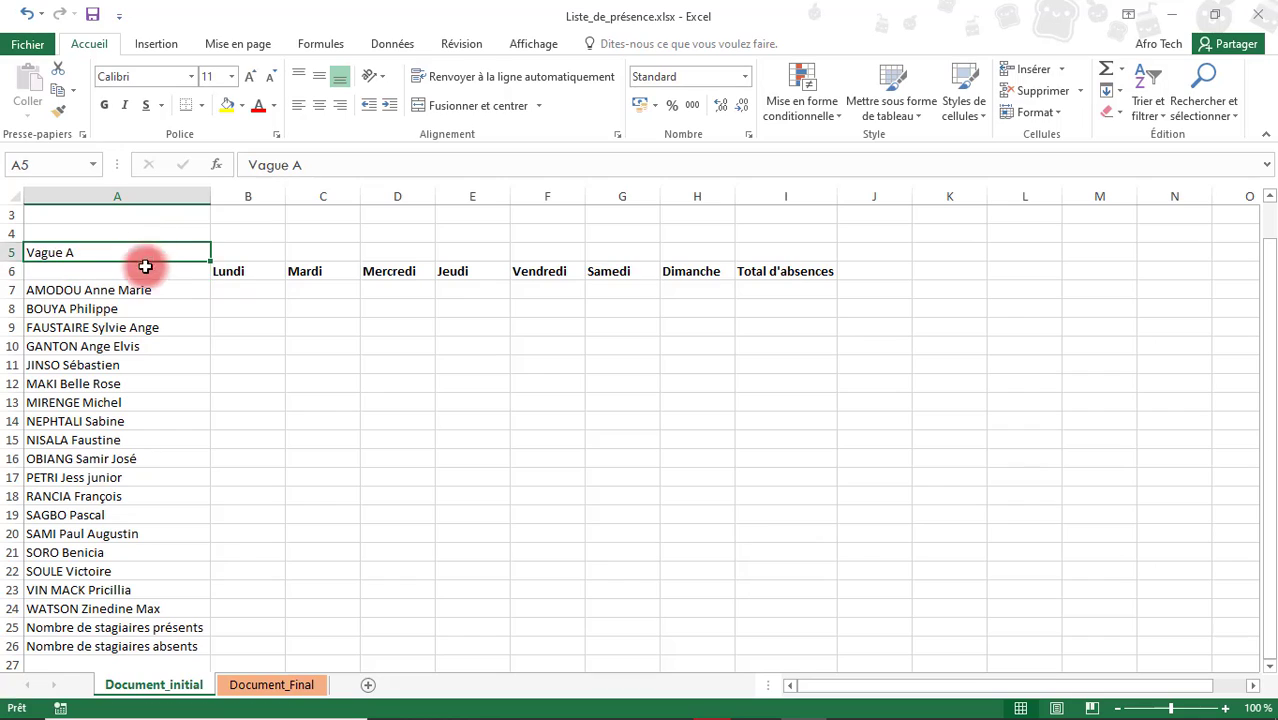
left_click(146, 277)
type("Nom(s")
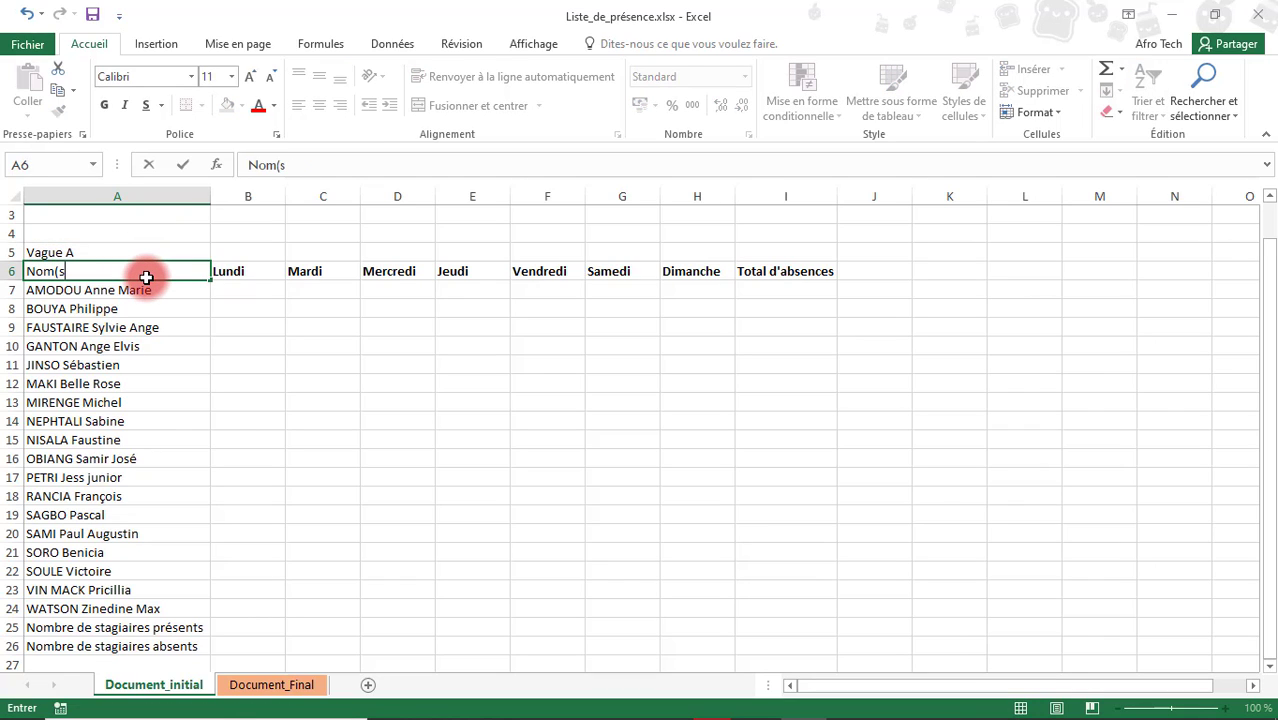
type(") &Prénom(s")
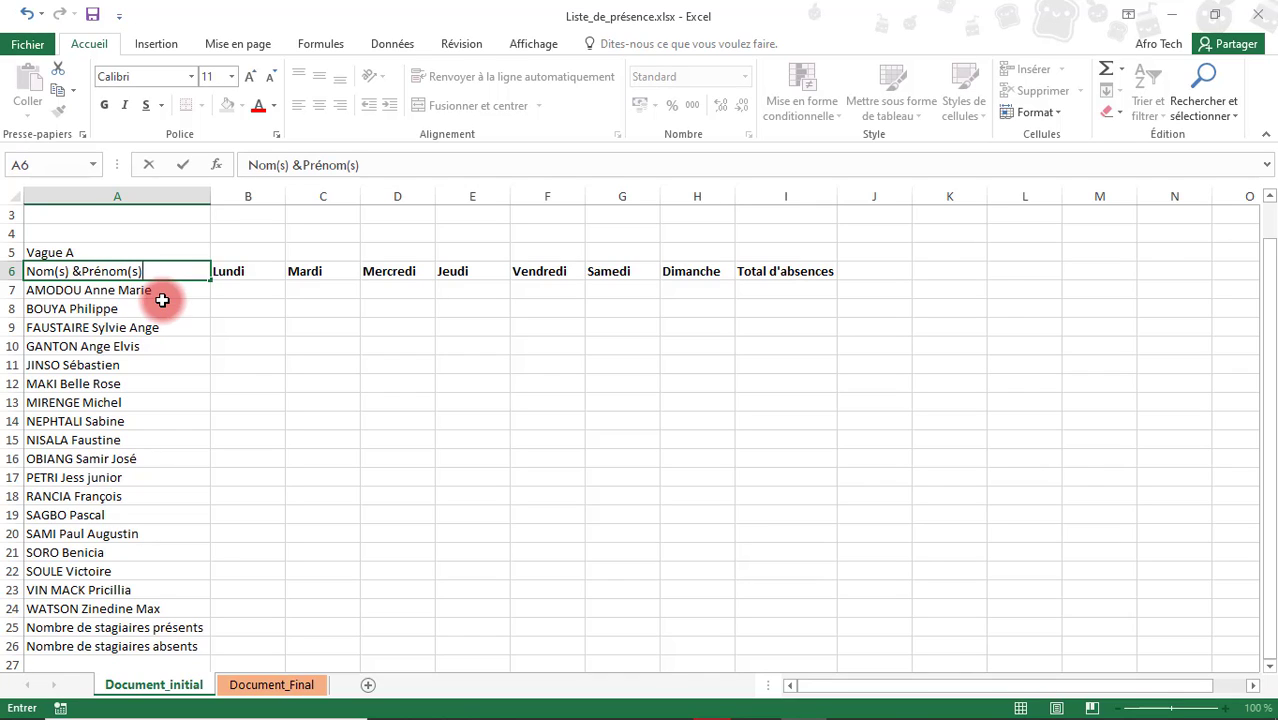
left_click(160, 305)
left_click(160, 268)
left_click(110, 104)
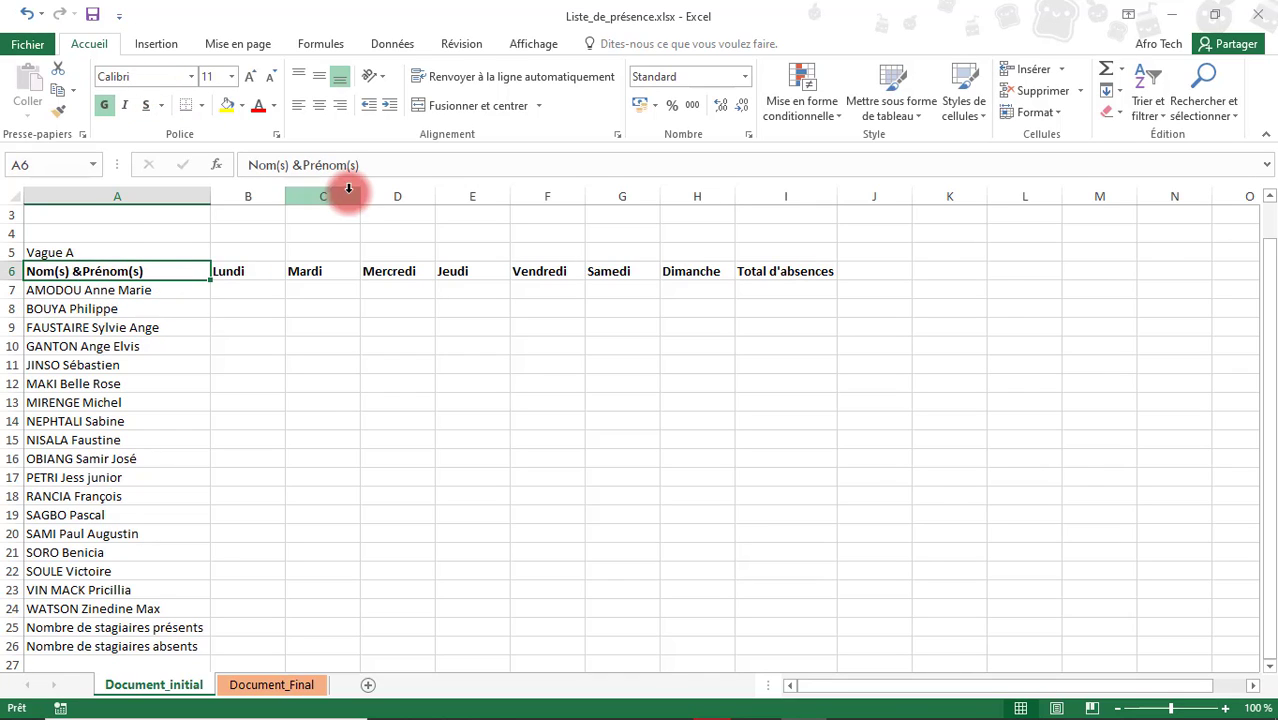
Step: Centre the weekday and Total d'absences headers in B6:I6 horizontally
left_click_drag(262, 266, 822, 271)
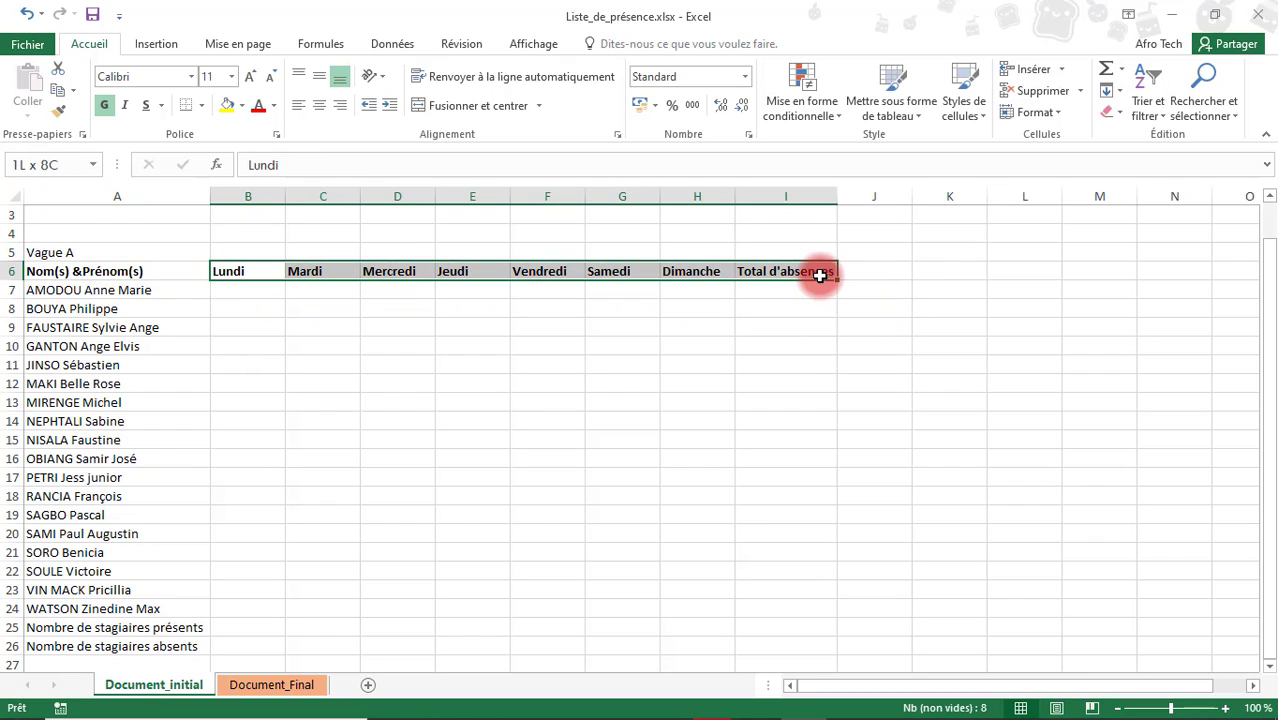
left_click(316, 105)
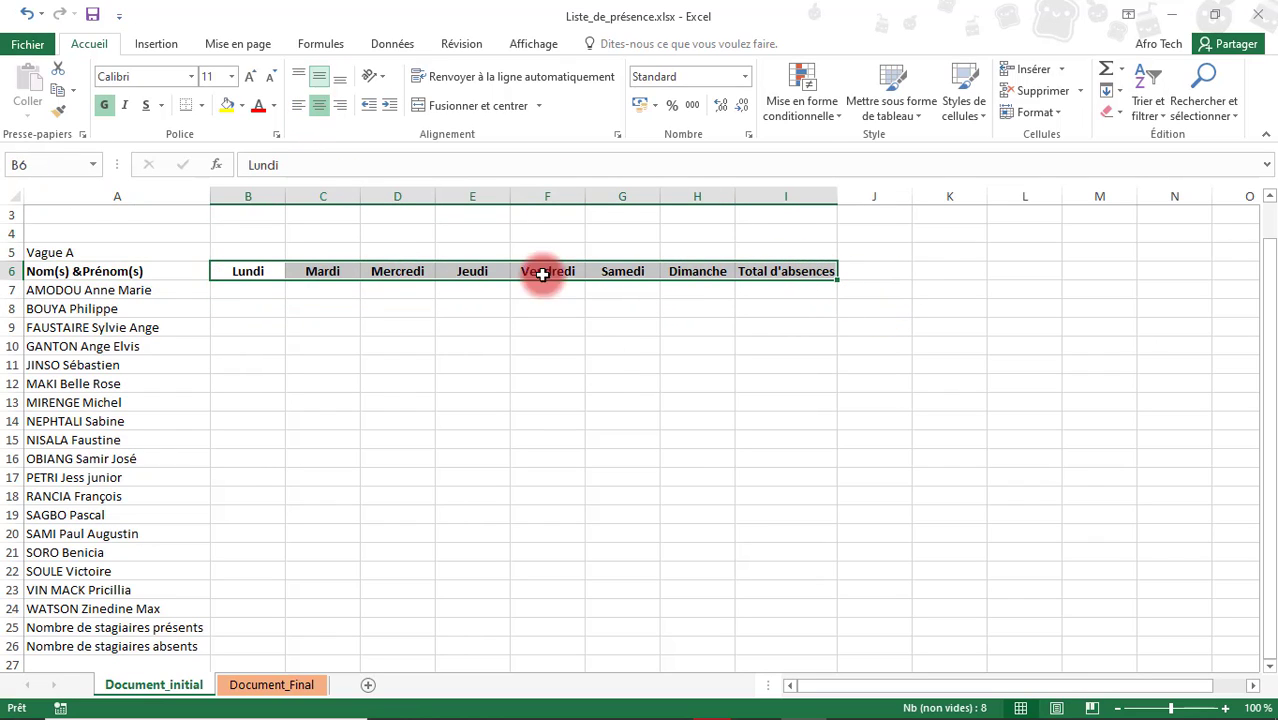
left_click(598, 362)
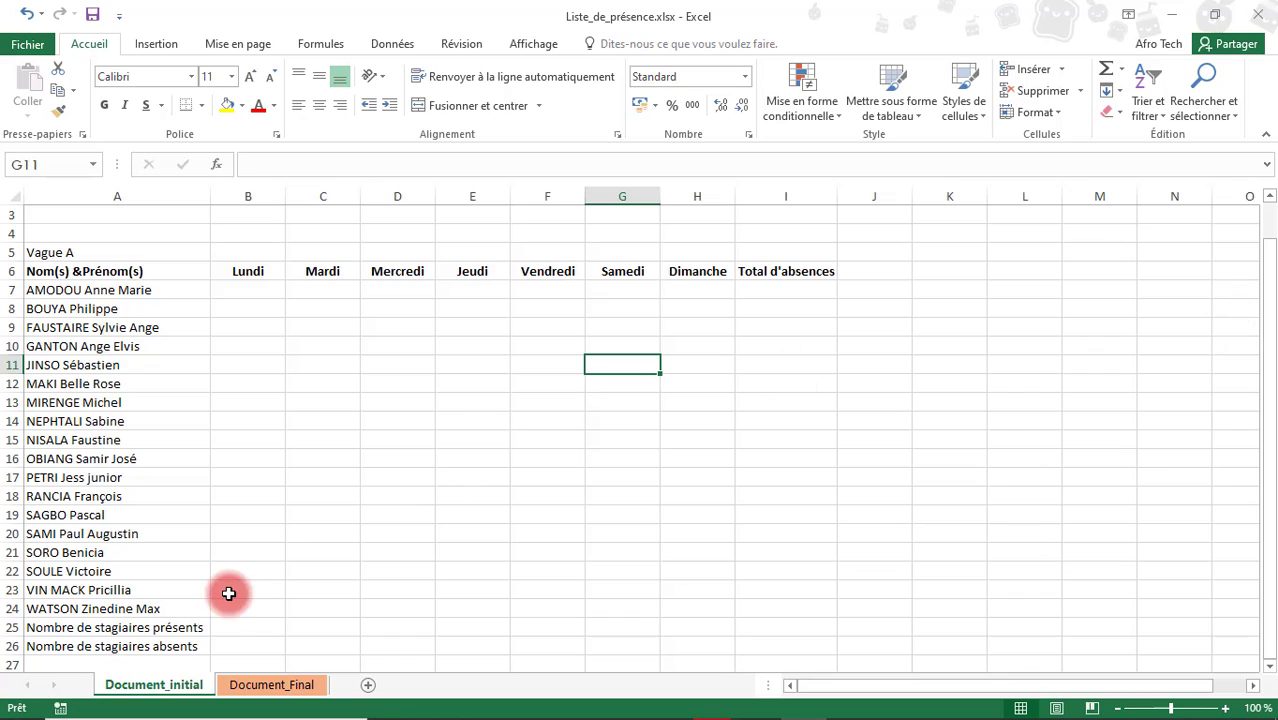
Step: Make the labels Nombre de stagiaires présents and Nombre de stagiaires absents in A25:A26 bold
left_click_drag(180, 624, 182, 638)
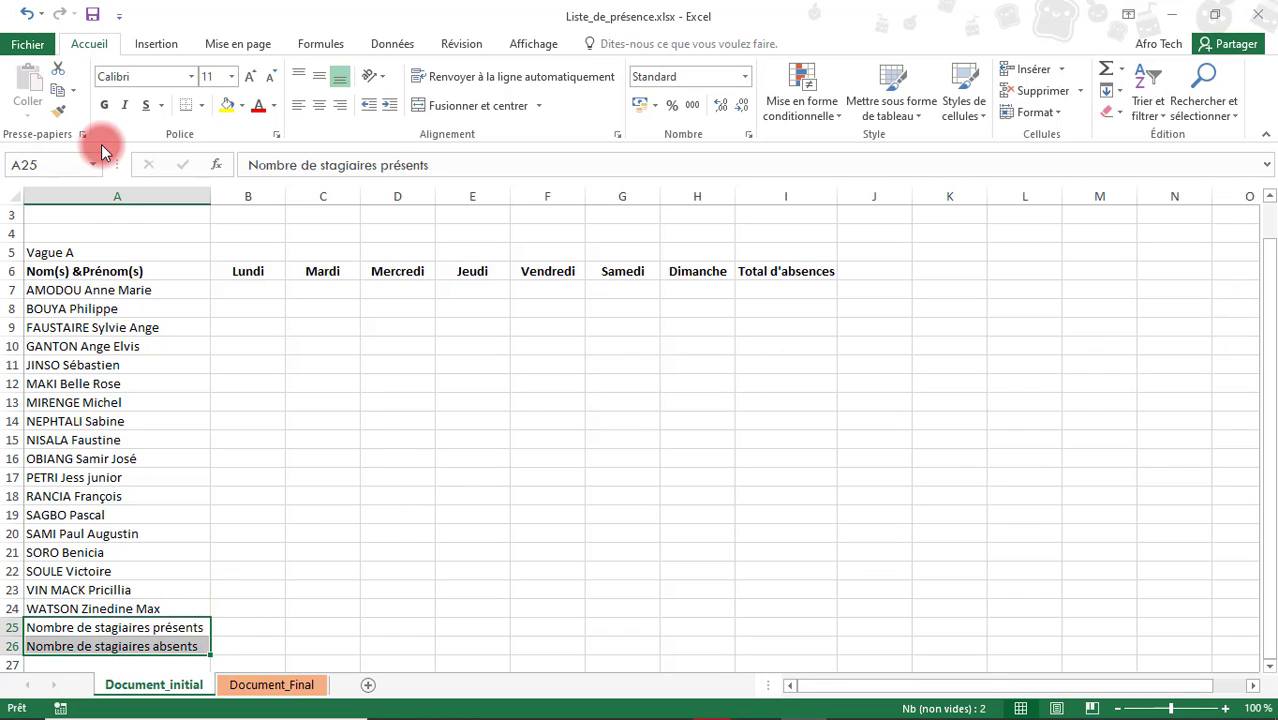
left_click(104, 105)
left_click(380, 627)
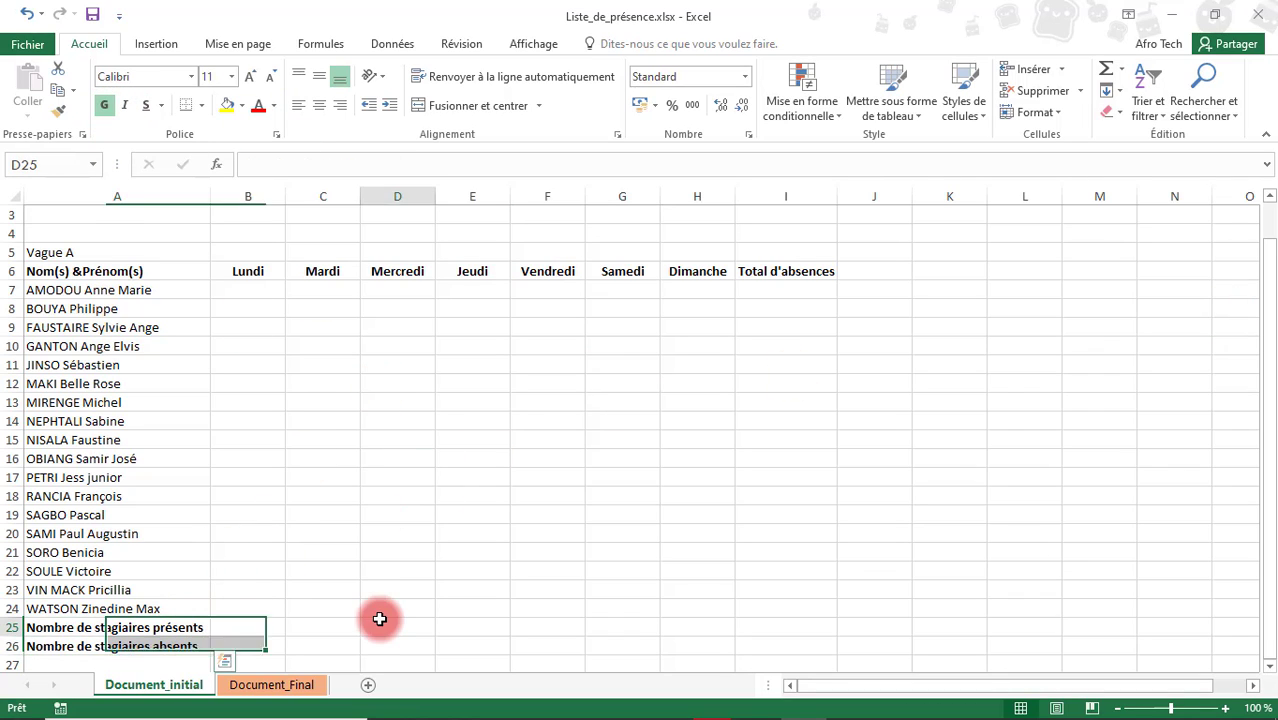
Step: Tick the Mardi and Mercredi checkboxes in row 7 of the Document_Final sheet, and return to Document_initial
left_click_drag(1264, 348, 1264, 309)
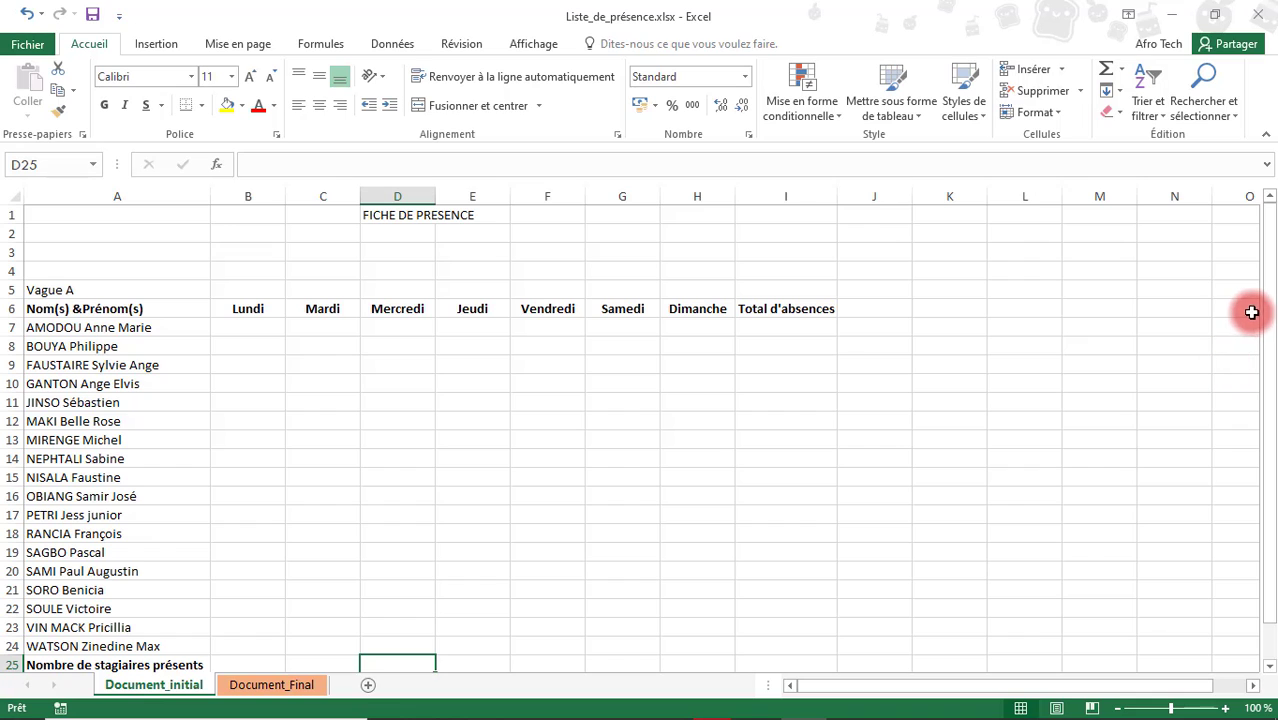
left_click_drag(1268, 315, 1270, 327)
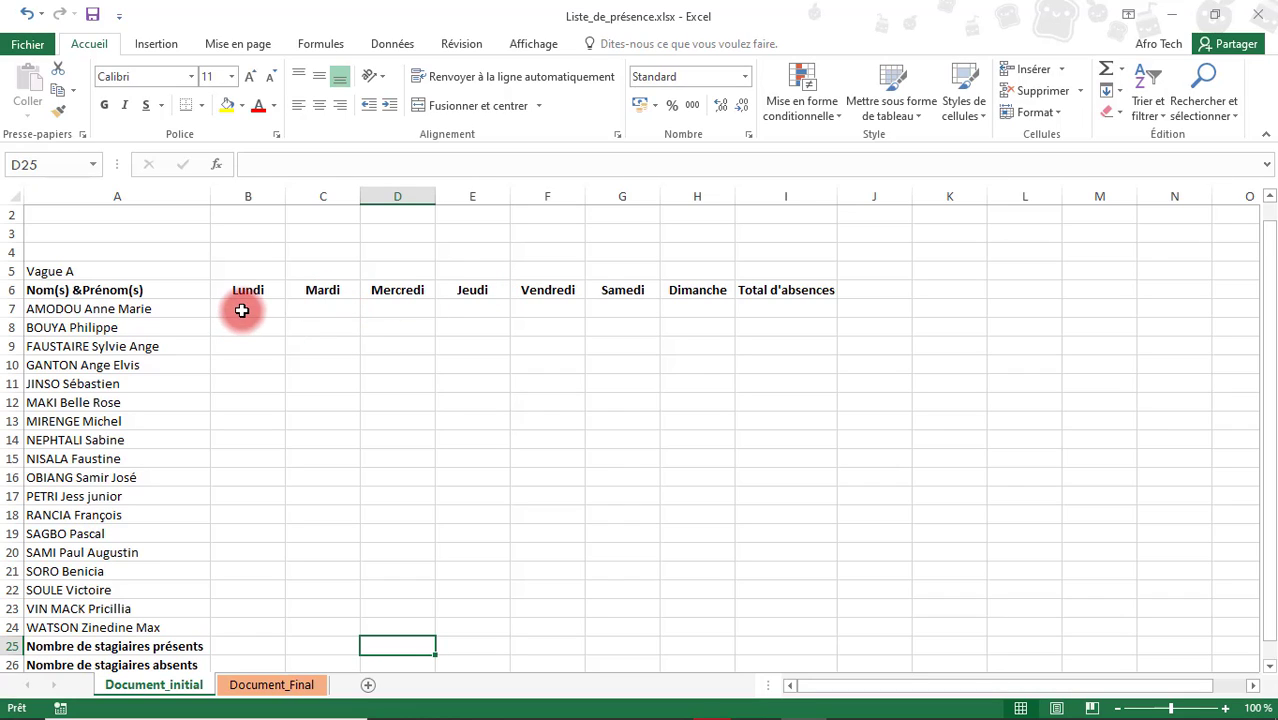
left_click(296, 684)
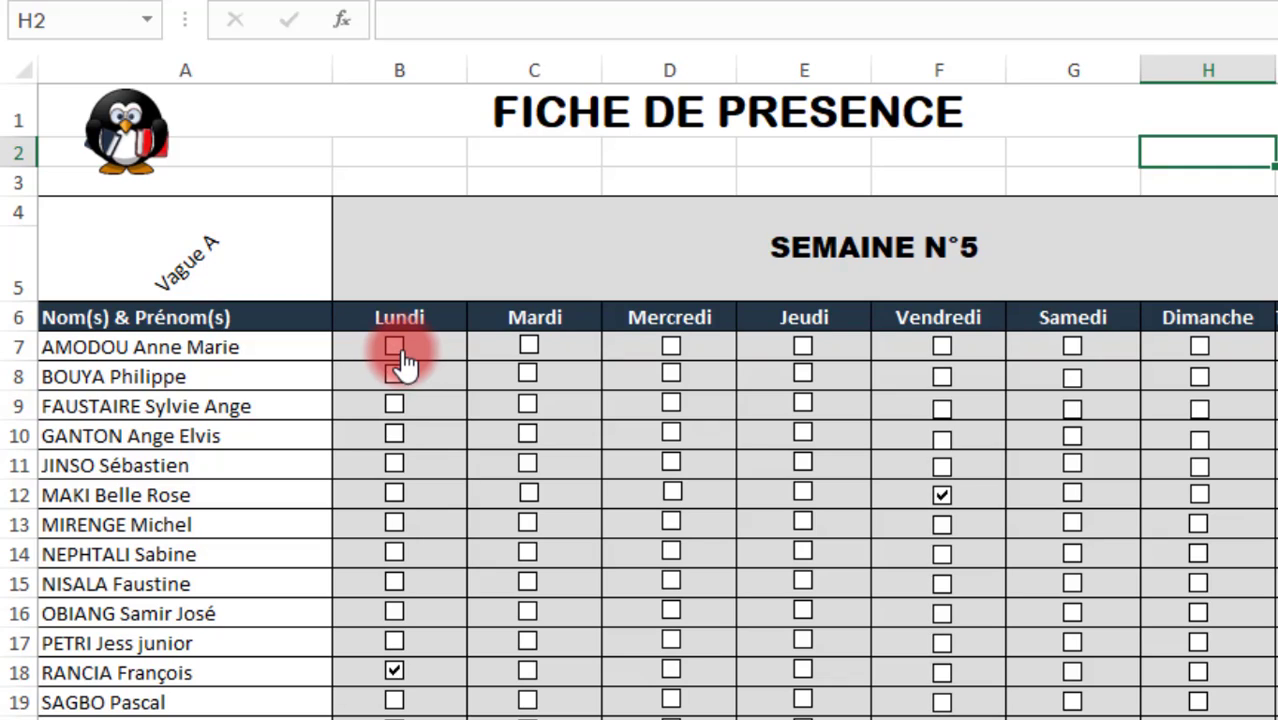
left_click(529, 345)
left_click(671, 347)
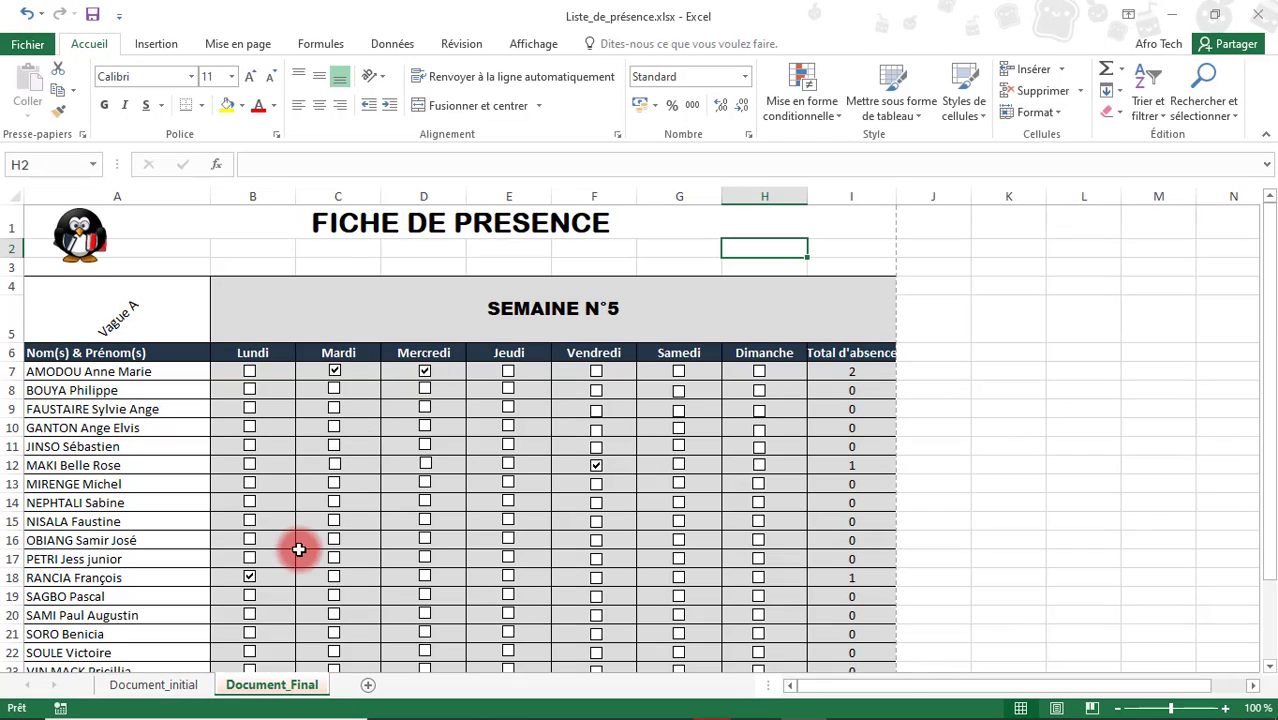
left_click(165, 685)
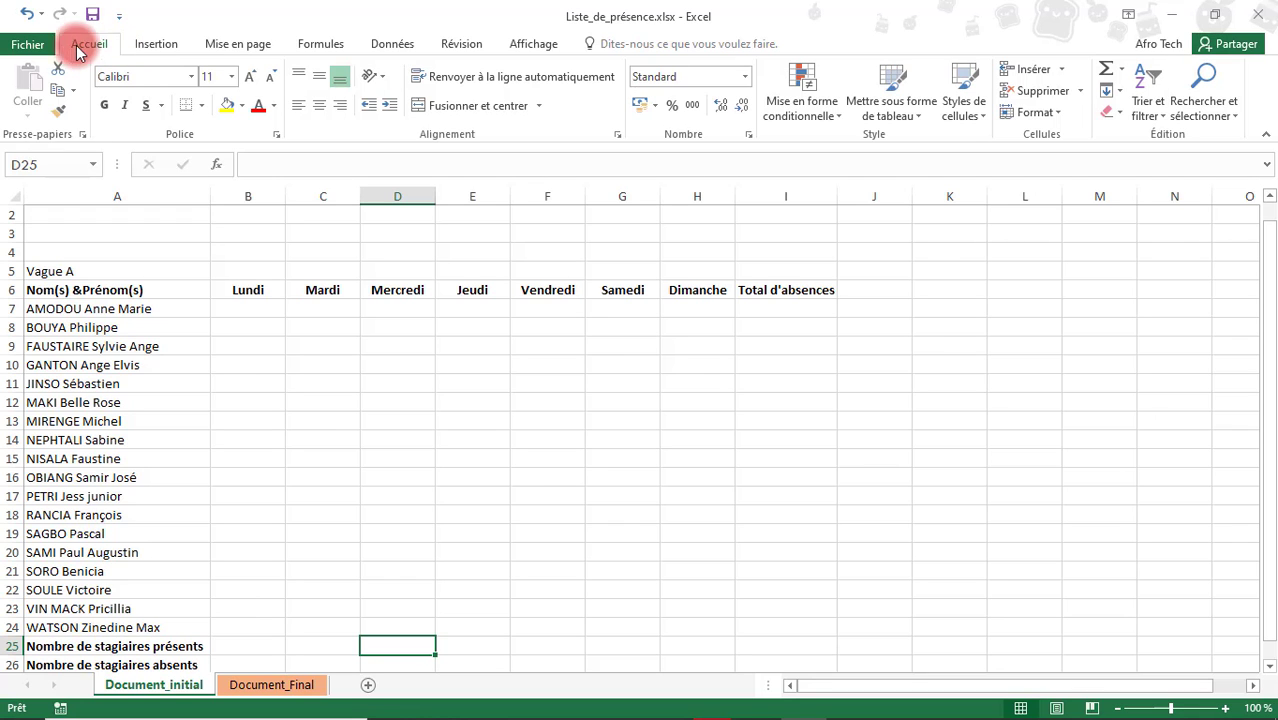
Step: Enable the Développeur tab in the Excel ribbon customization options
left_click(43, 44)
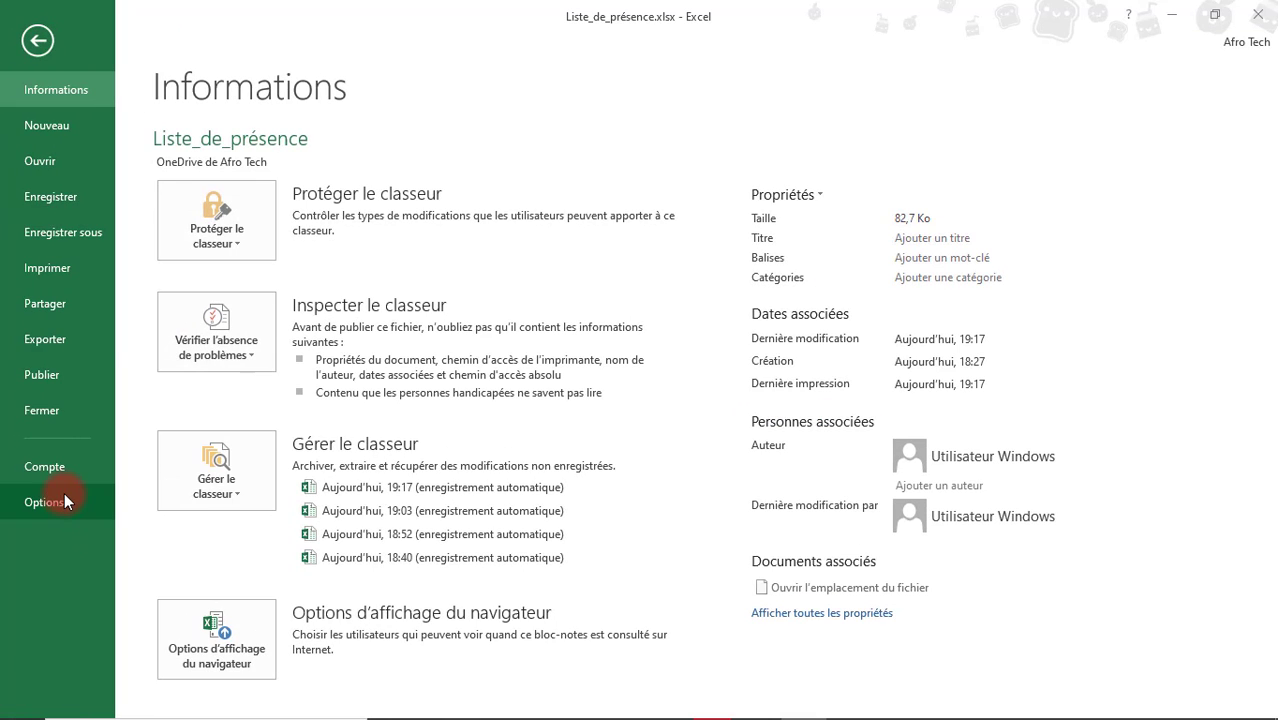
left_click(64, 492)
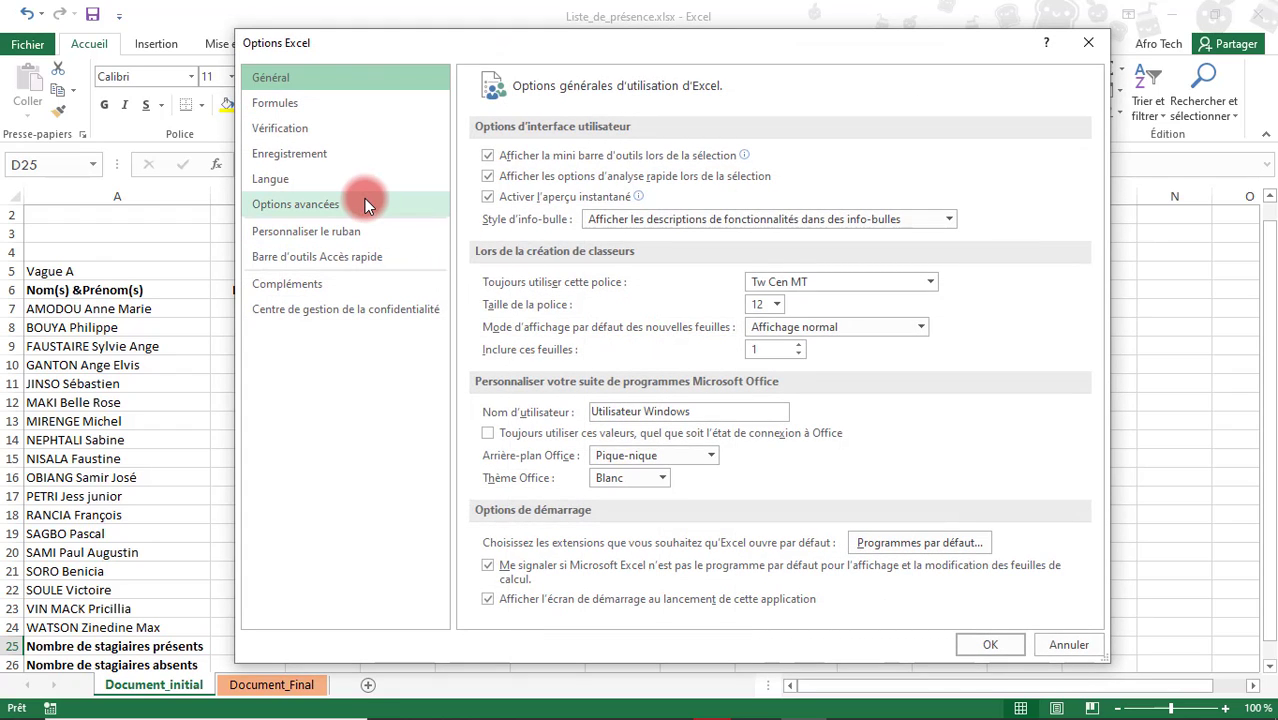
left_click(364, 202)
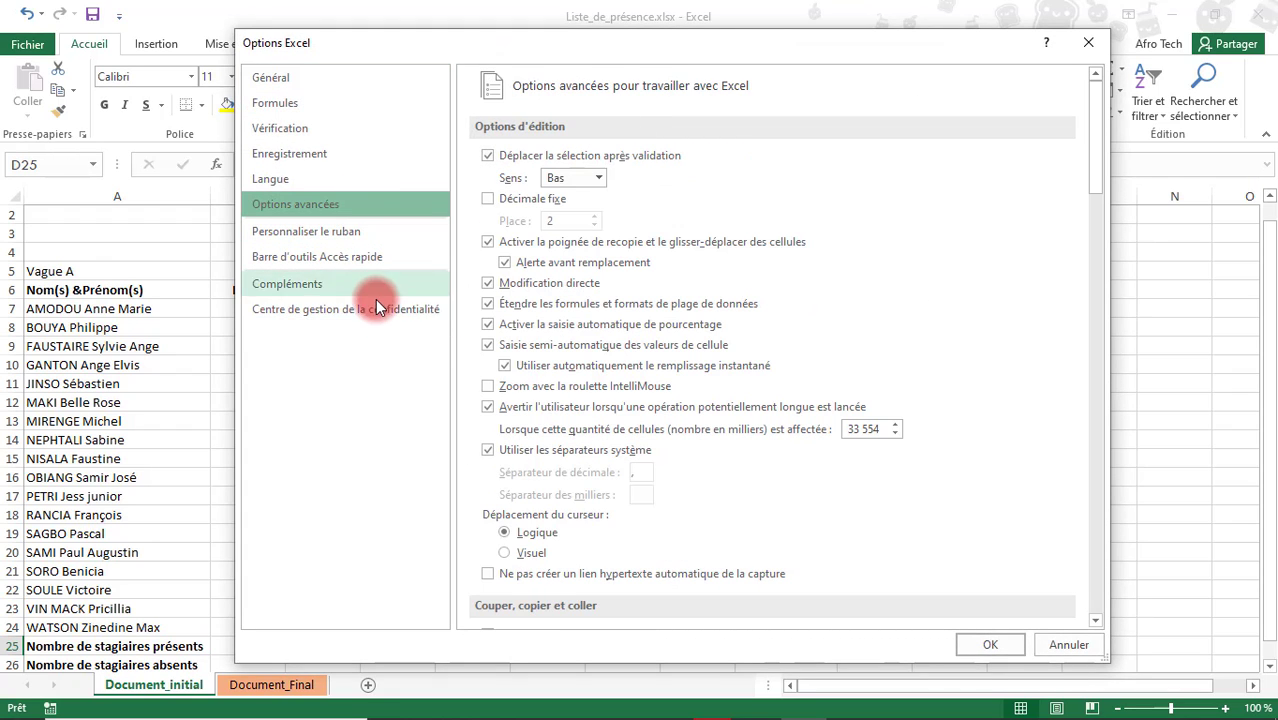
left_click(386, 236)
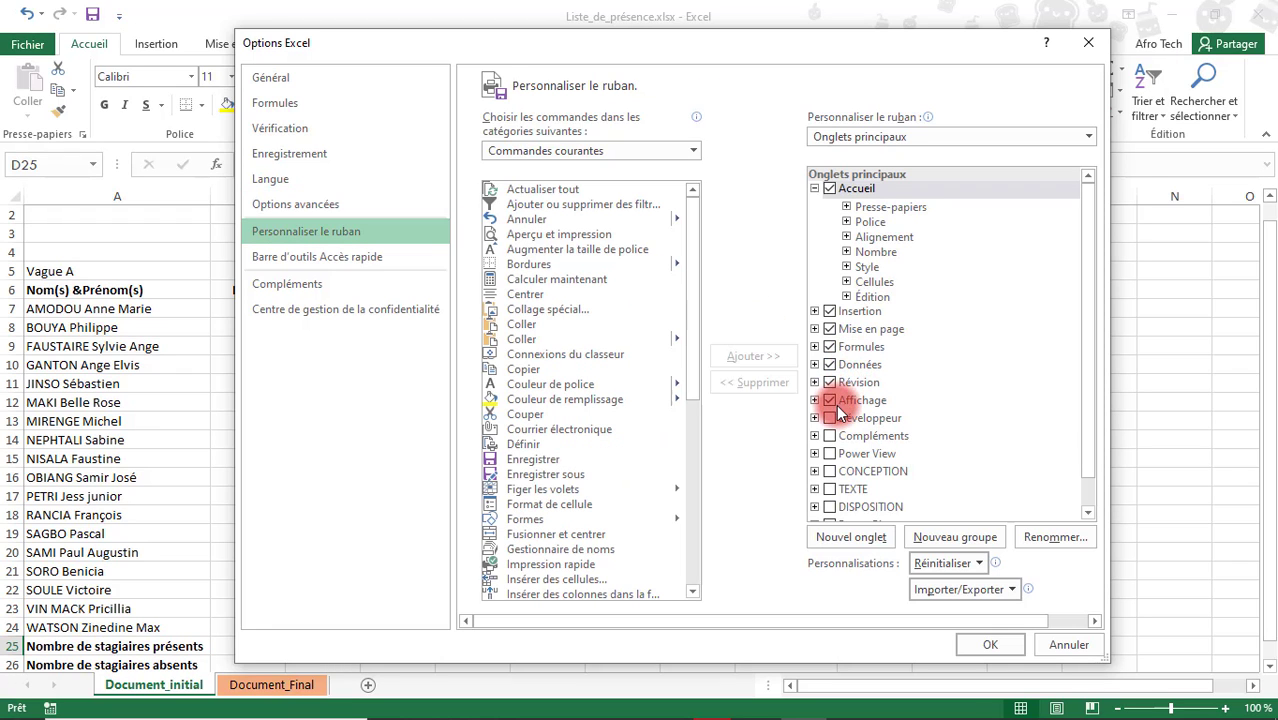
left_click(830, 418)
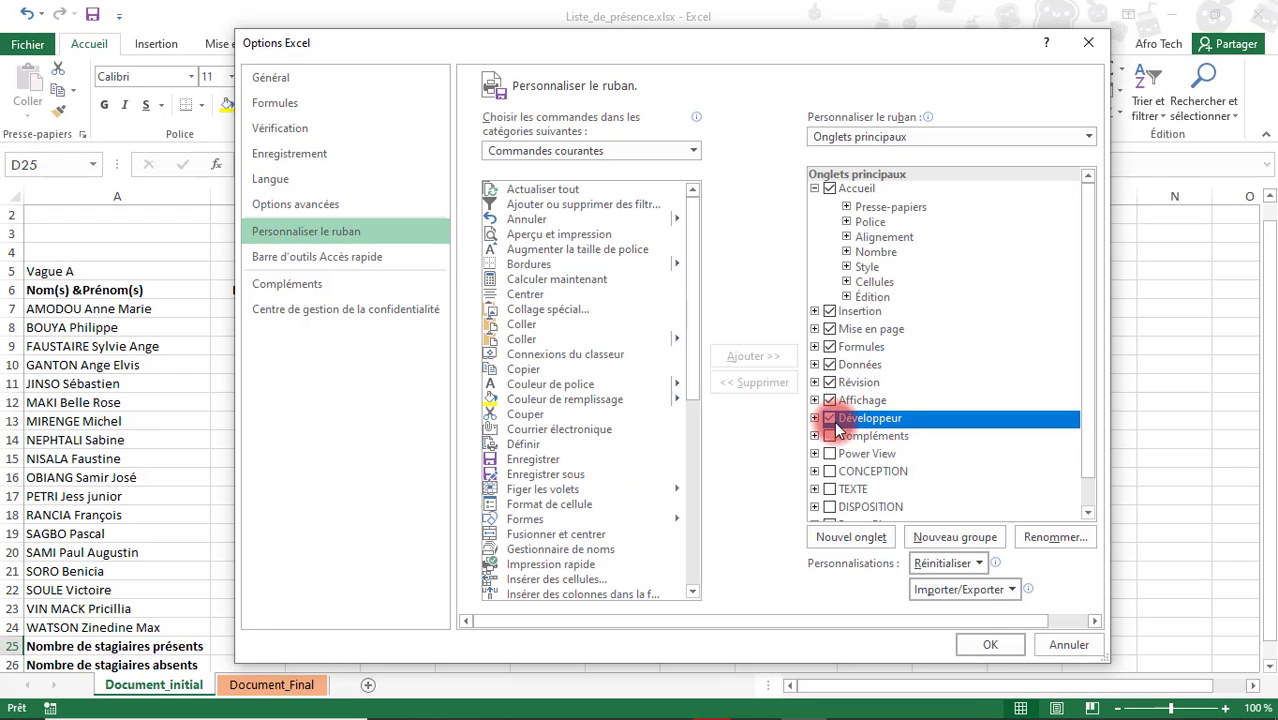
left_click(988, 648)
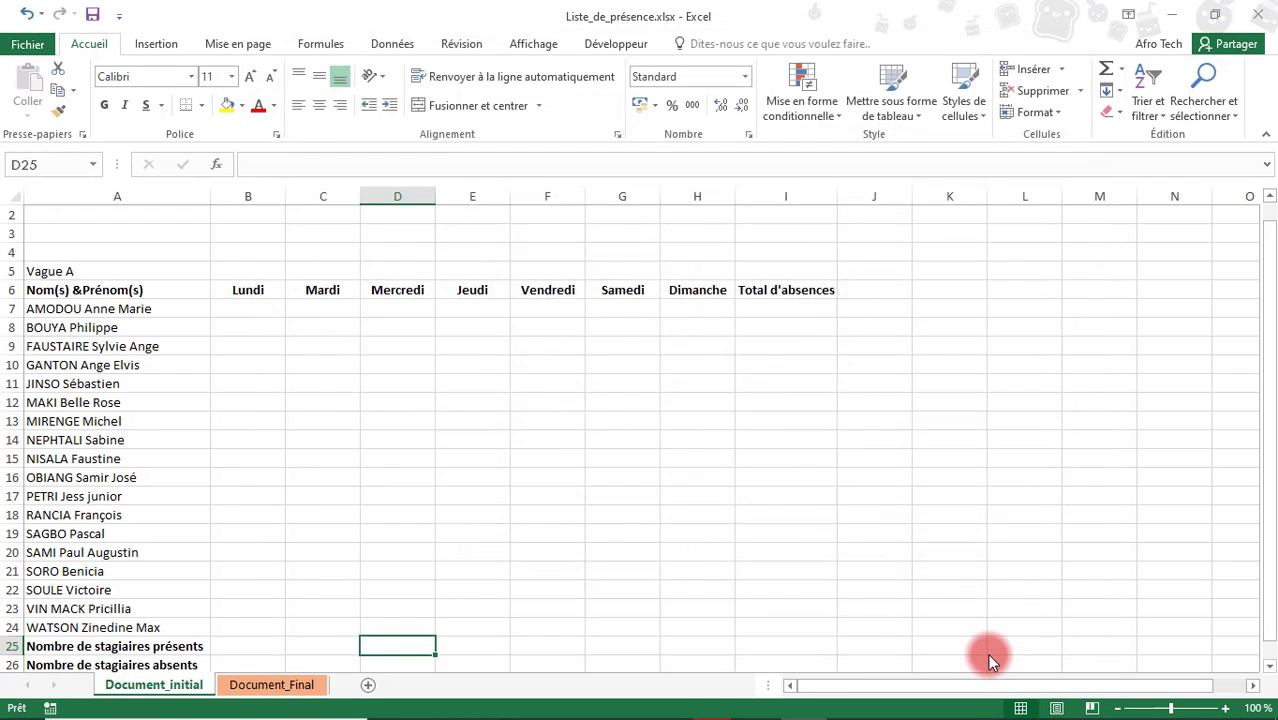
Step: Insert a form-control checkbox over cell B7, under Lundi
left_click(619, 47)
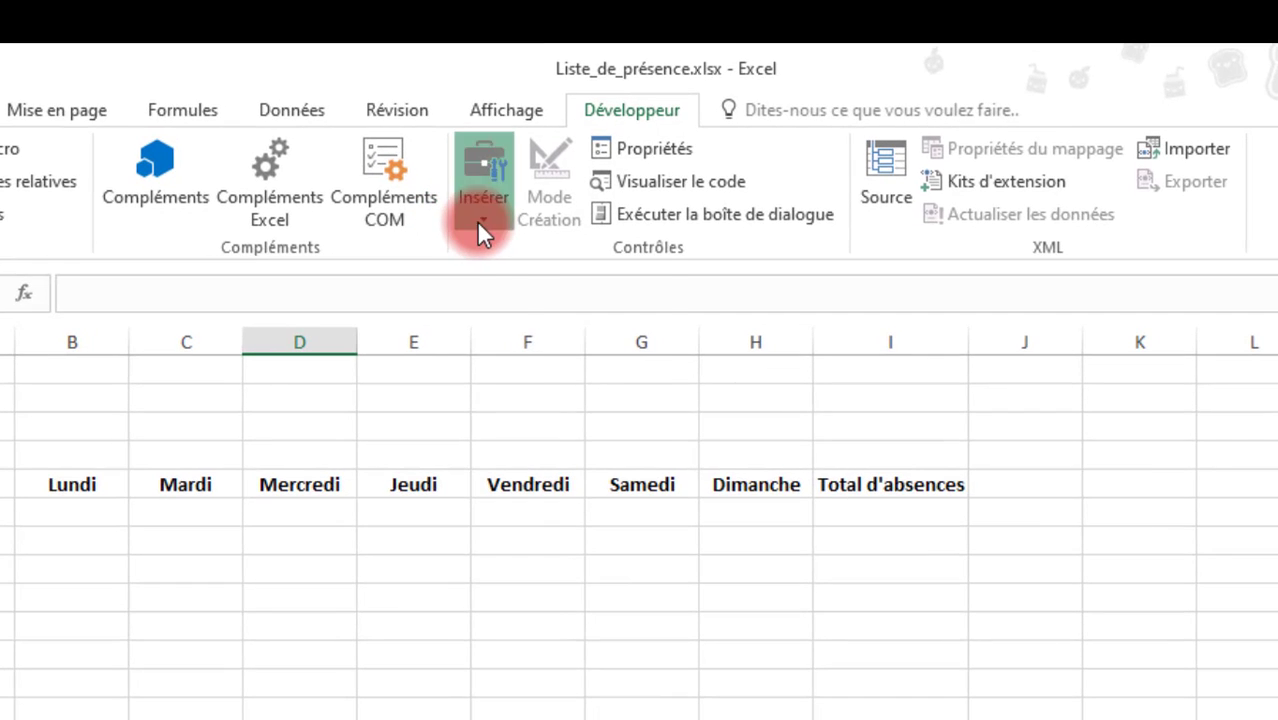
left_click(482, 222)
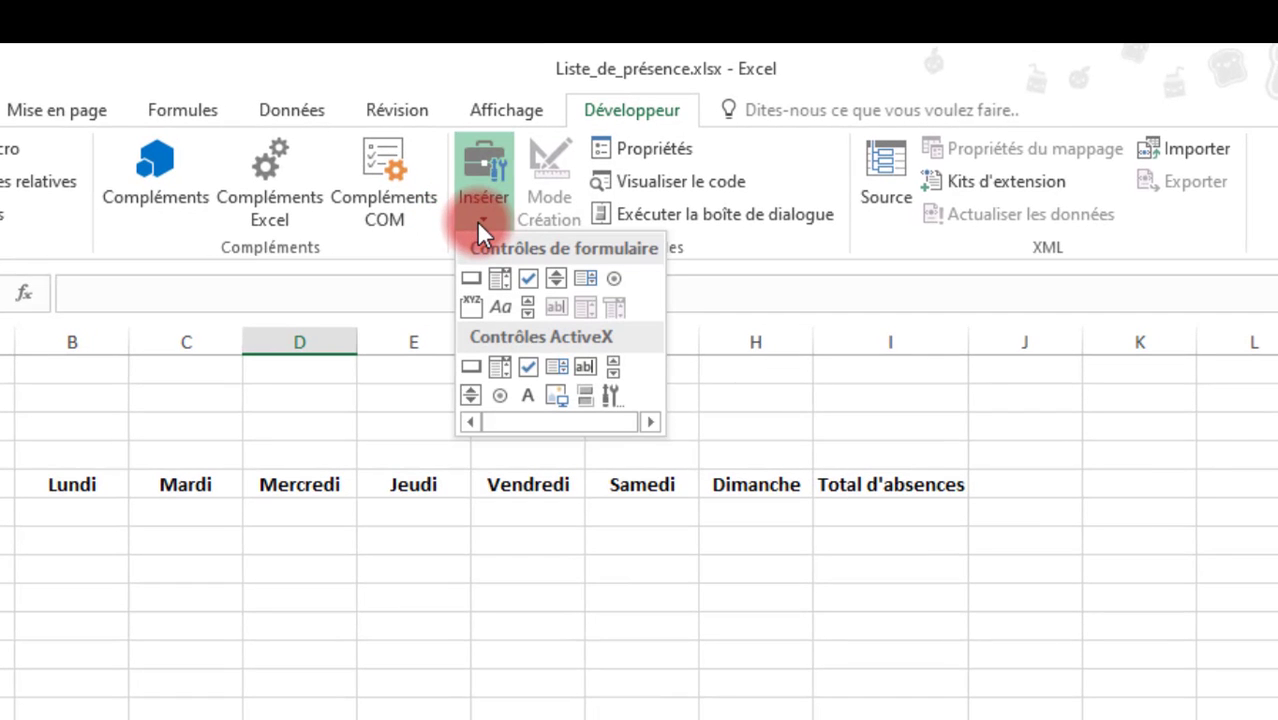
left_click(525, 277)
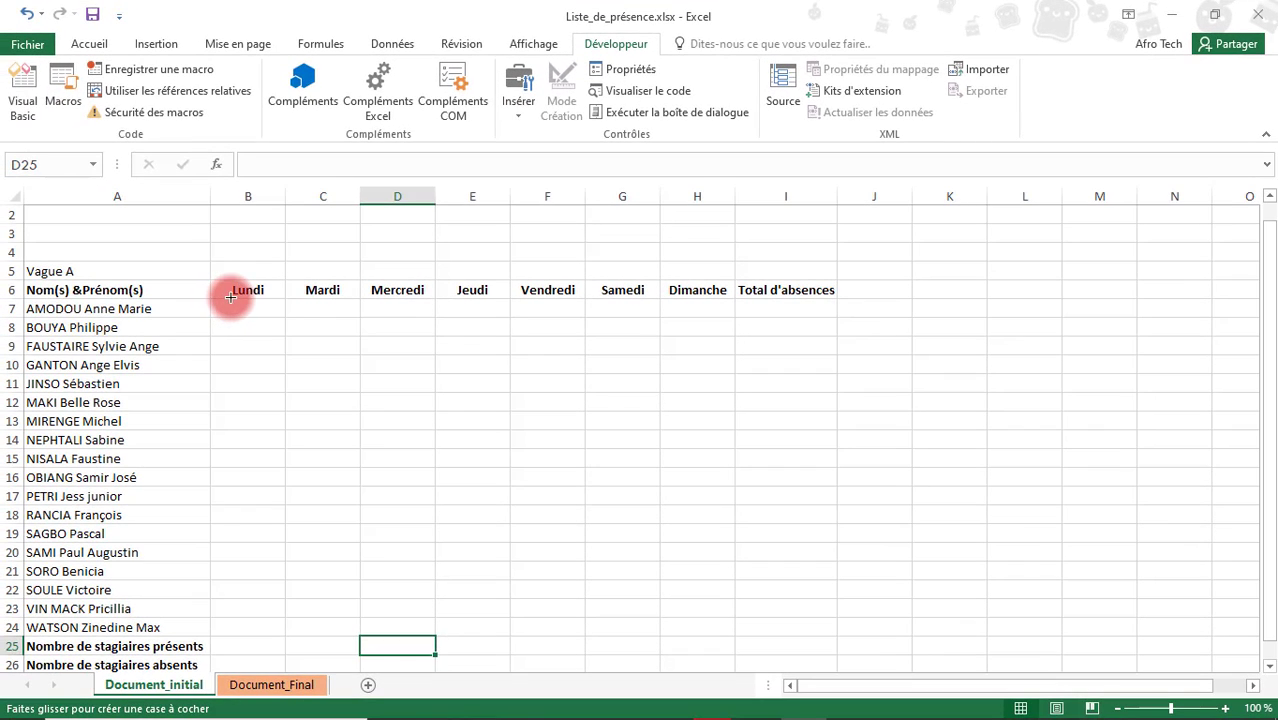
left_click_drag(231, 297, 240, 311)
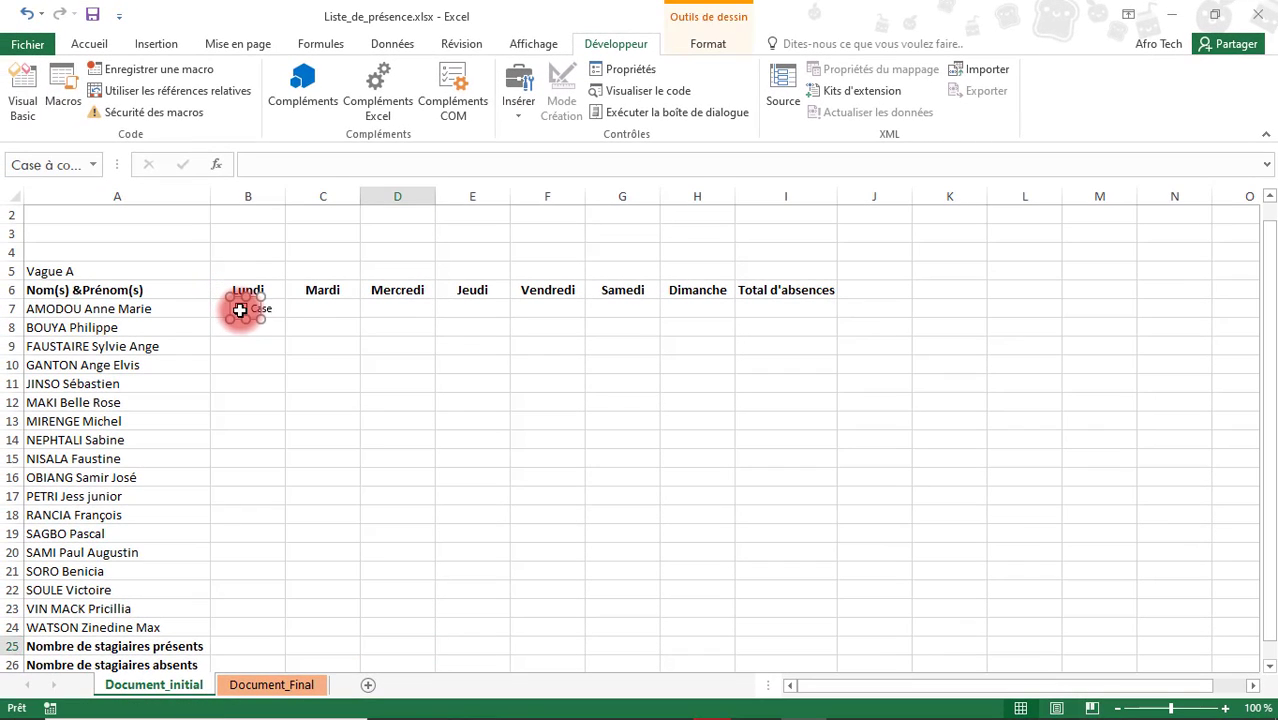
Step: Widen the new checkbox's frame across column C and delete its caption text
left_click(255, 310)
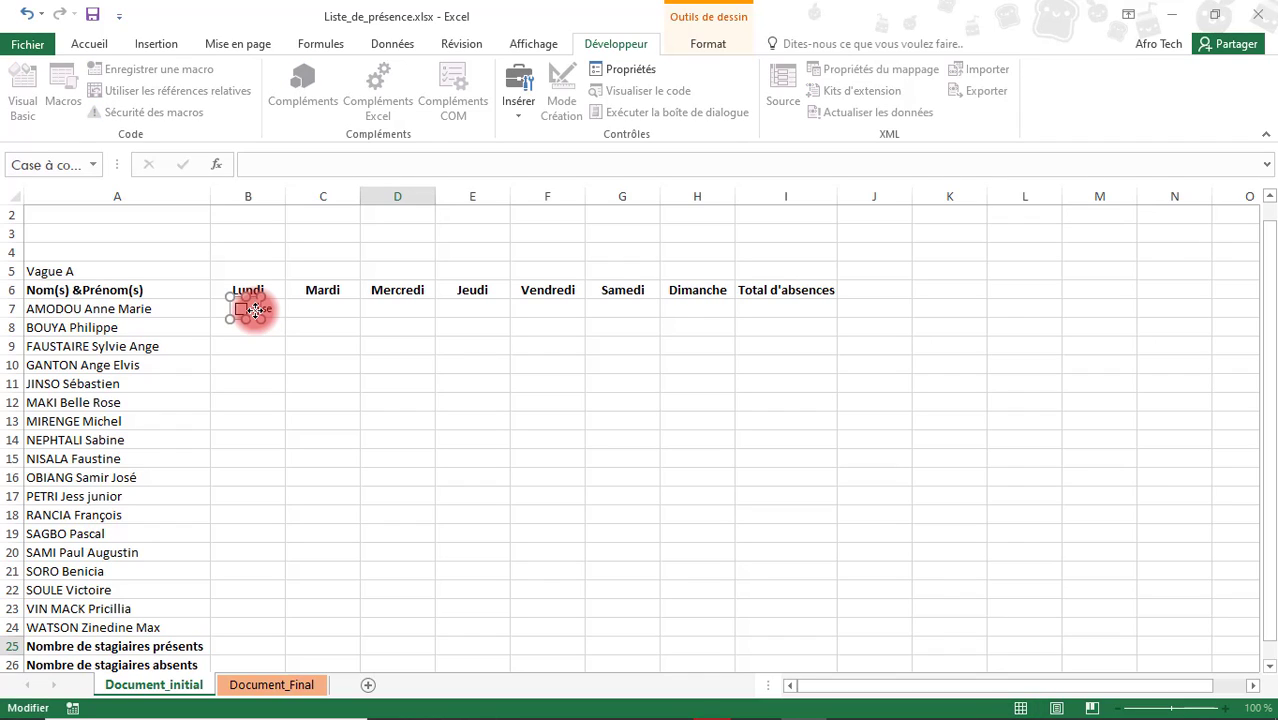
left_click_drag(263, 318, 328, 323)
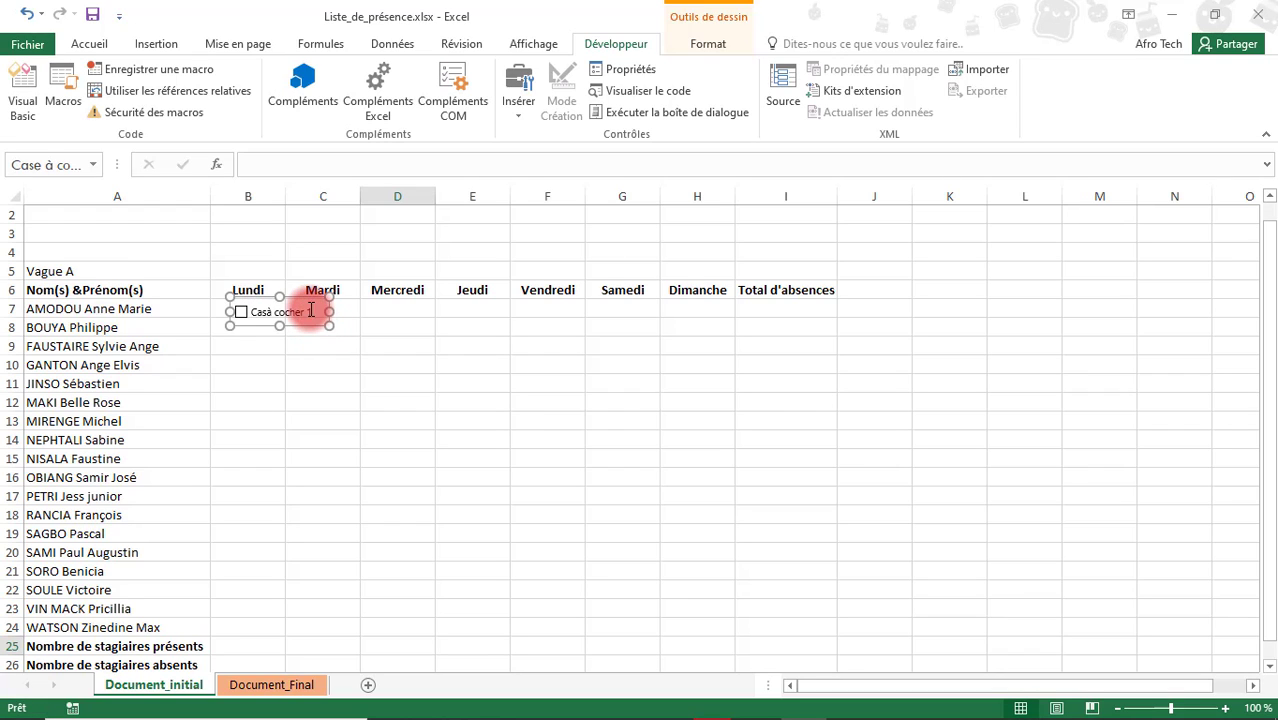
left_click(308, 309)
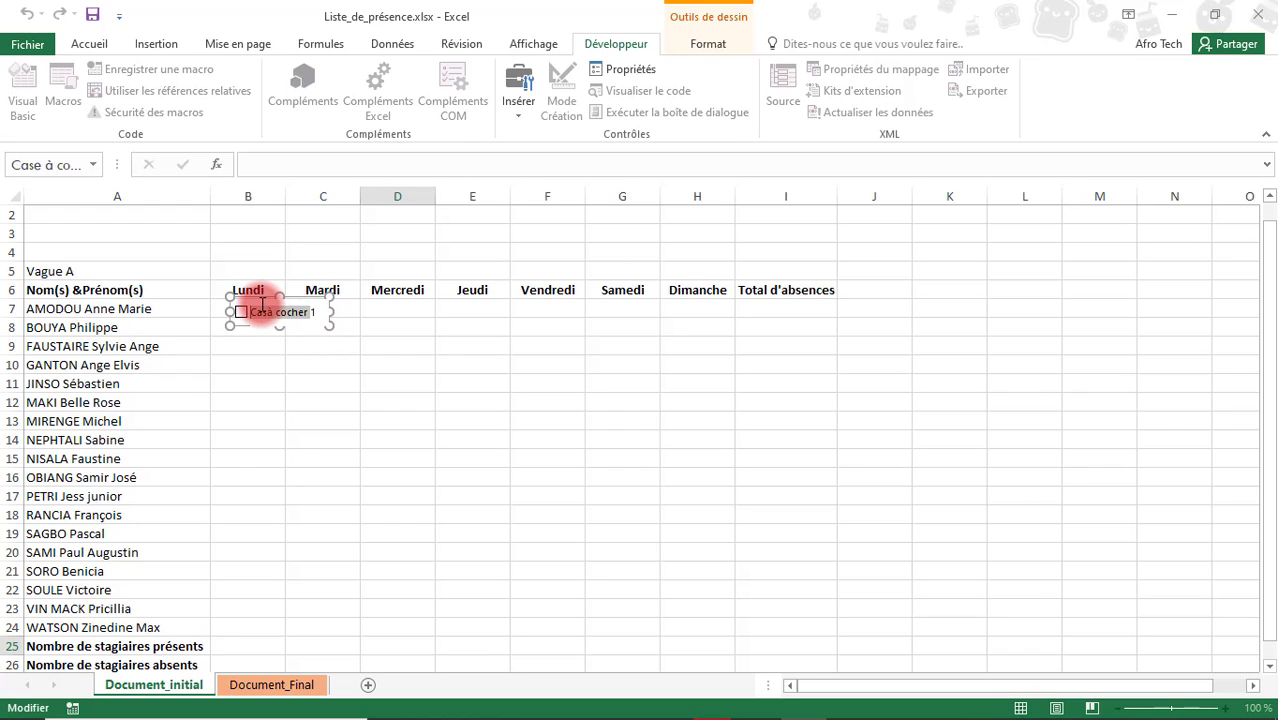
key("BackSpace")
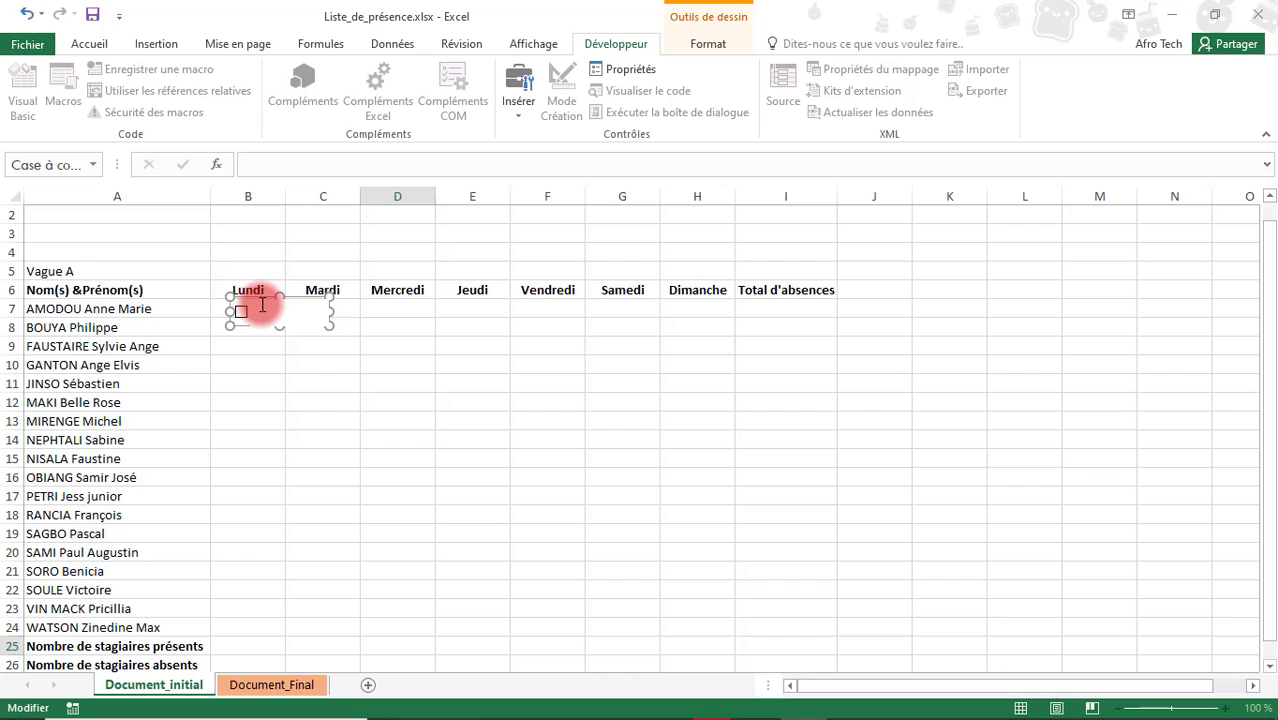
left_click(300, 348)
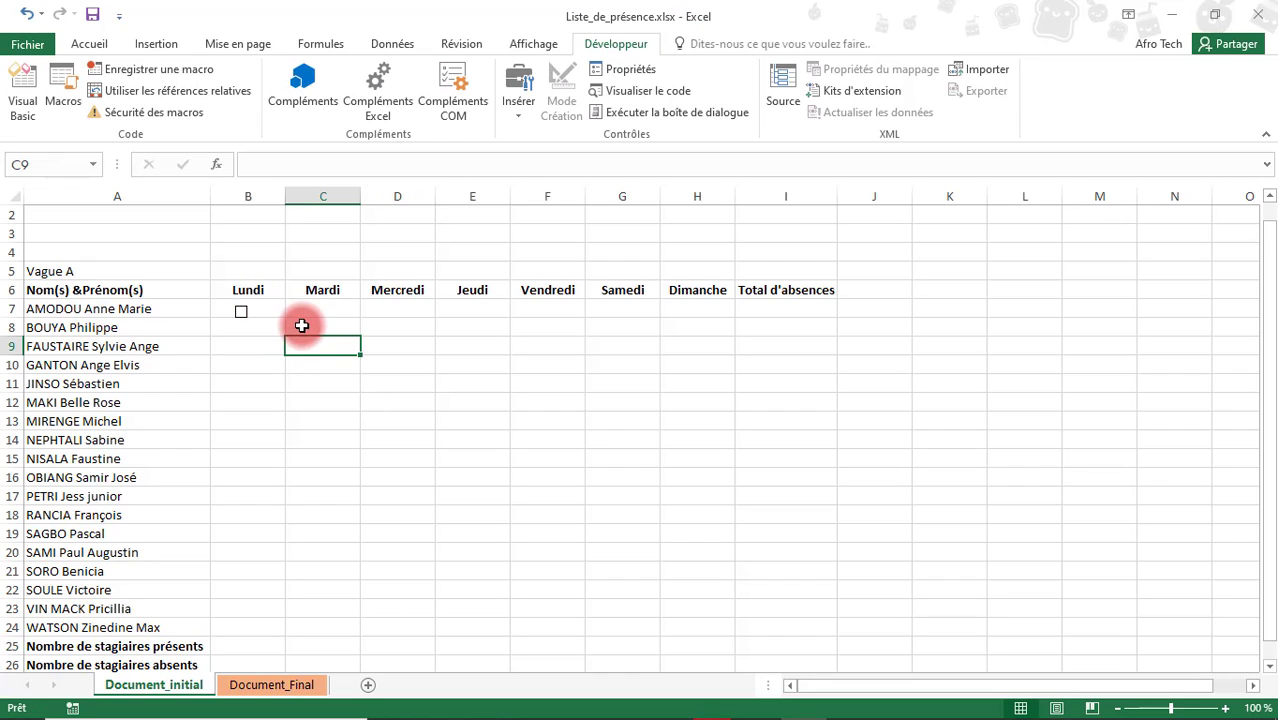
Step: Shrink the checkbox's frame to fit the box and position it in the middle of cell B7
left_click(246, 313)
right_click(243, 313)
left_click(320, 305)
left_click_drag(329, 311, 248, 308)
left_click(272, 330)
left_click(274, 347)
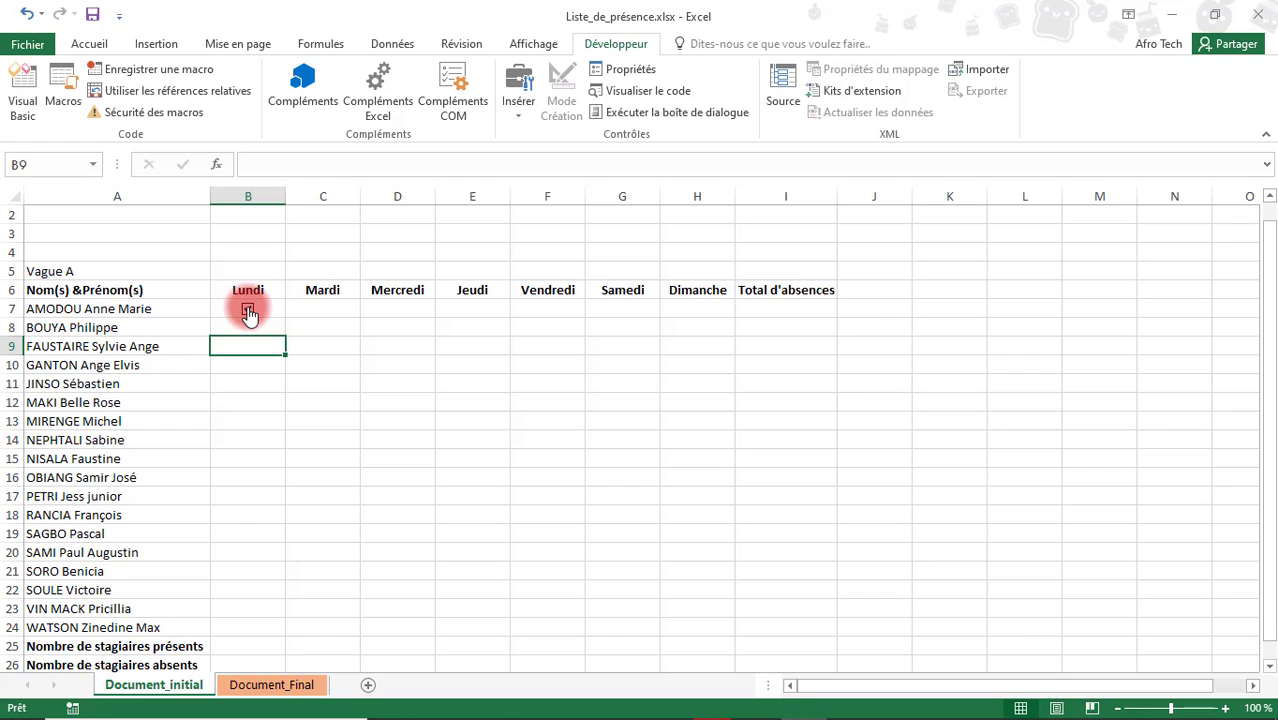
Step: Link the checkbox in cell B7 to cell $B$7 in its control format settings
left_click(241, 648)
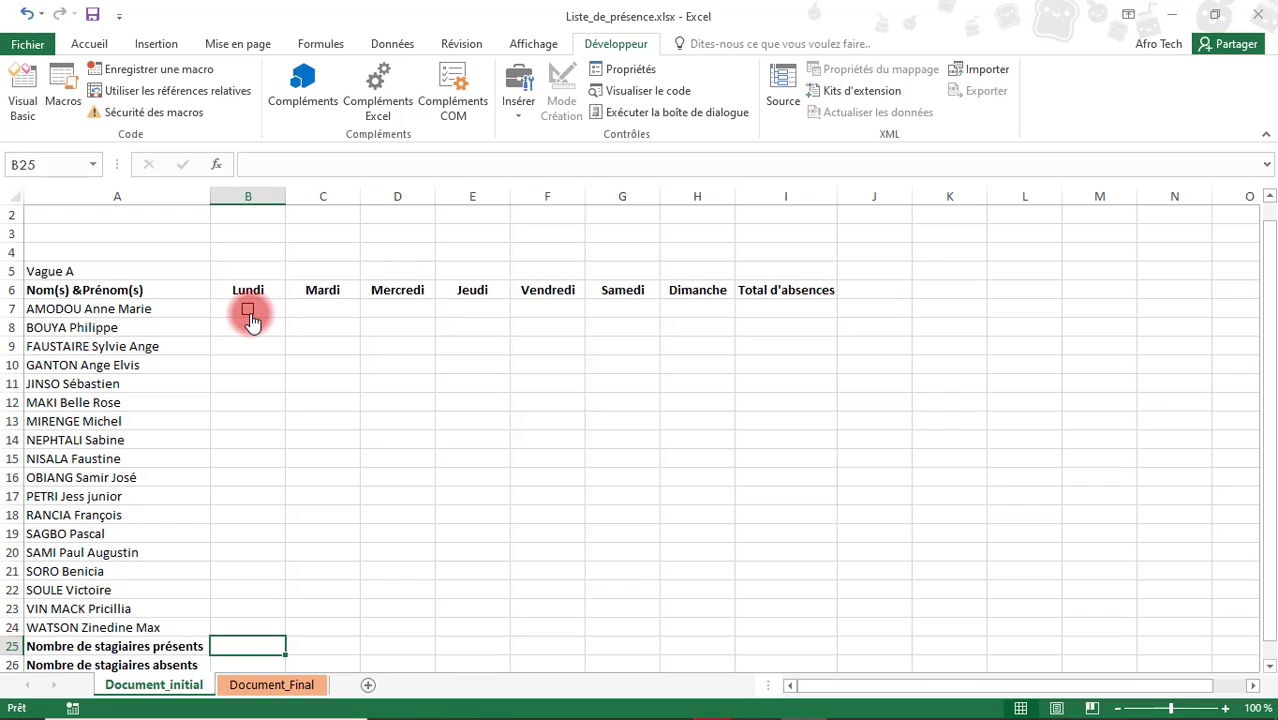
right_click(318, 302)
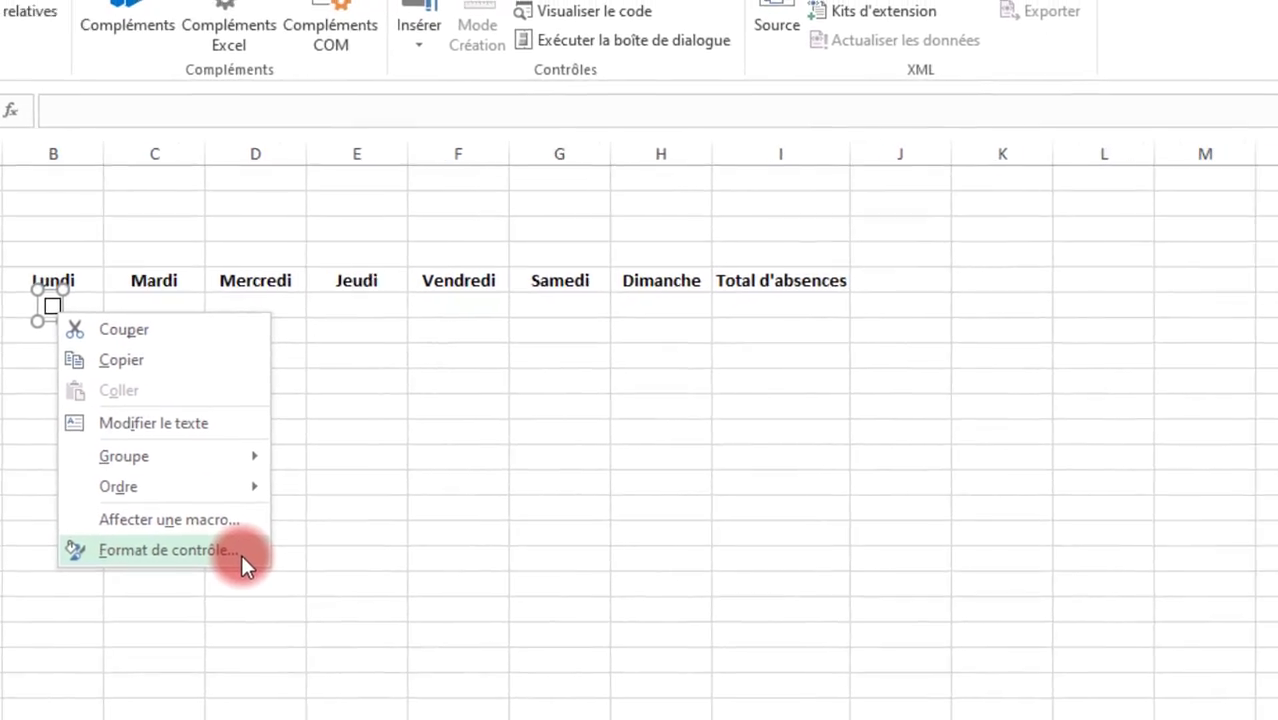
left_click(241, 554)
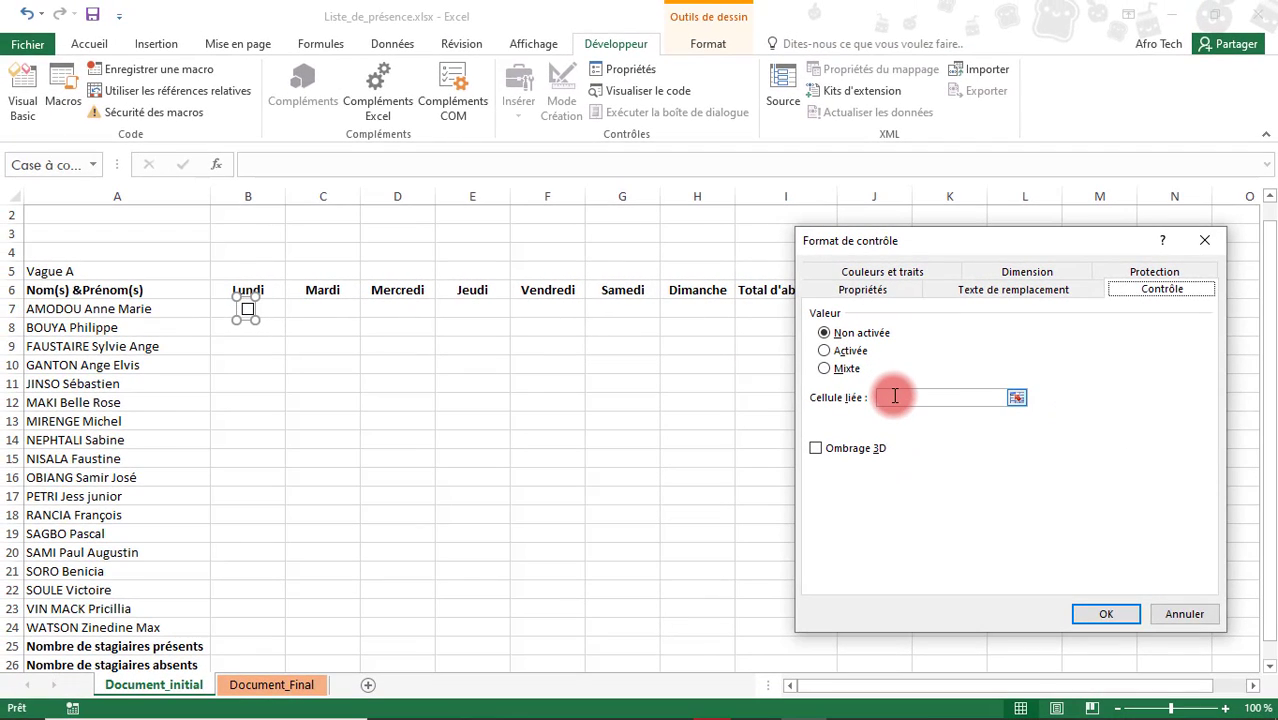
left_click(894, 397)
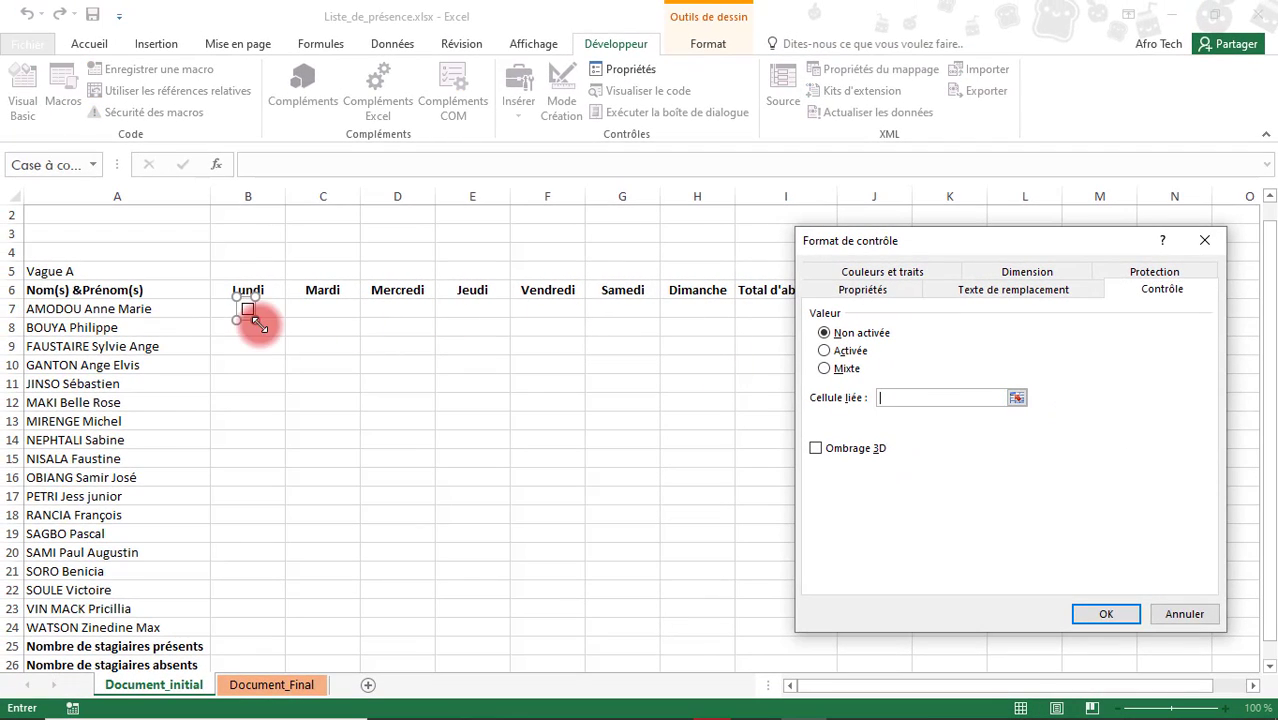
left_click(223, 310)
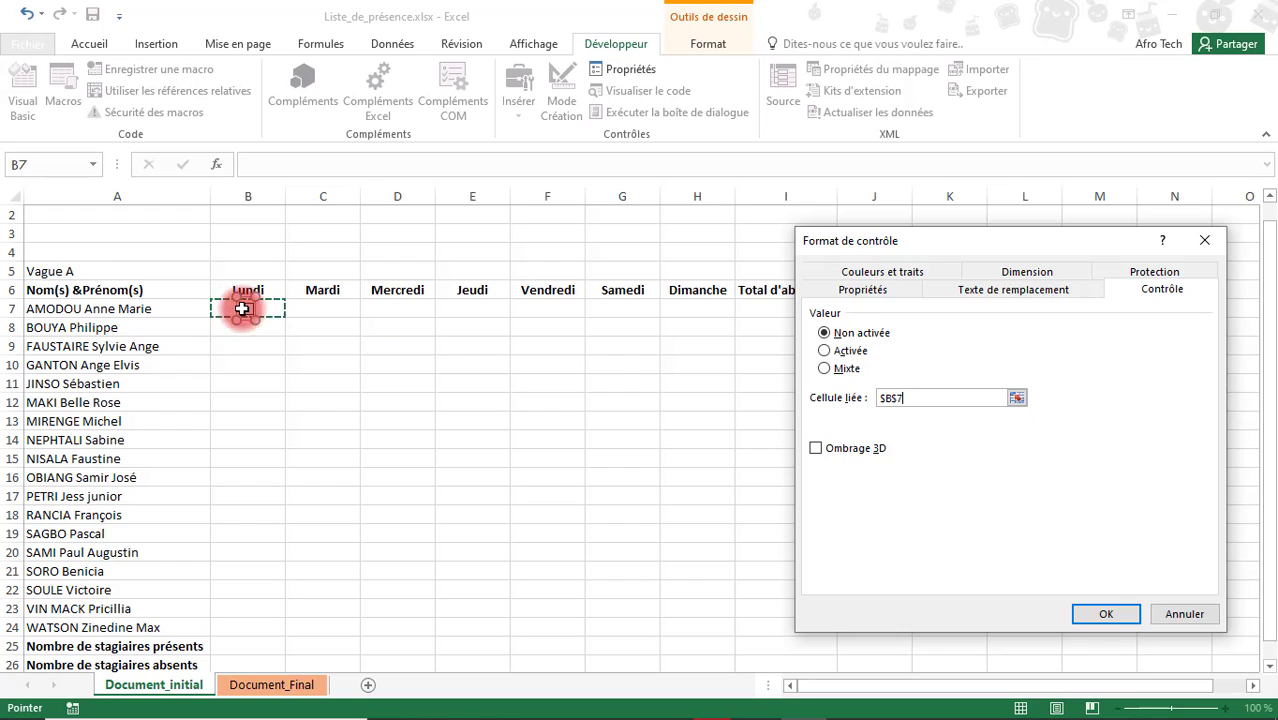
double_click(910, 399)
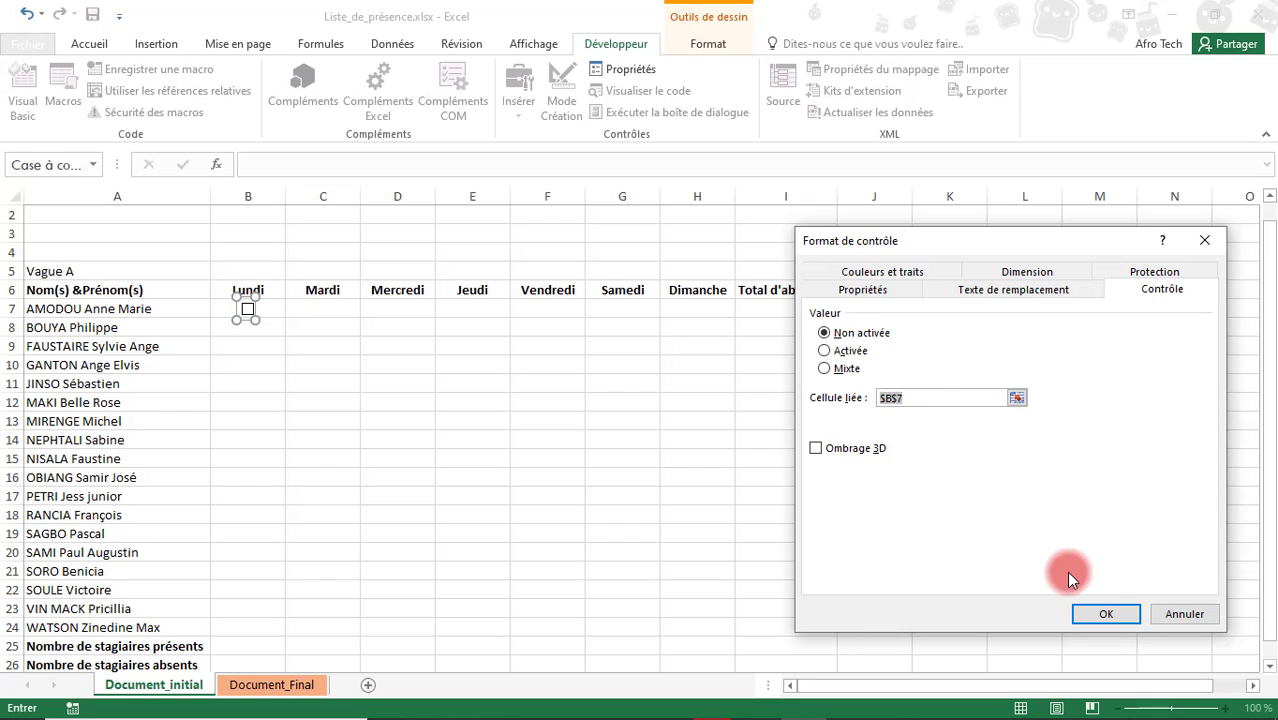
left_click(1095, 617)
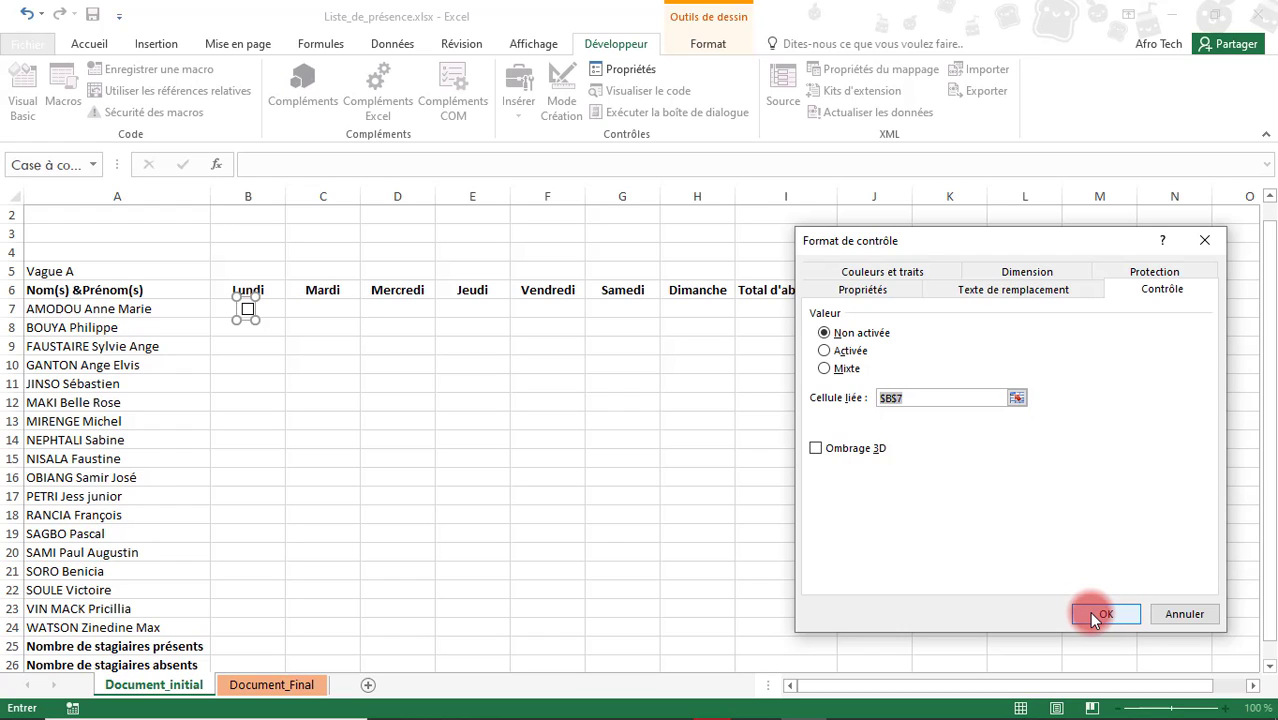
Step: Test the B7 checkbox by ticking it, selecting its linked cell and clearing the tick again
left_click(350, 439)
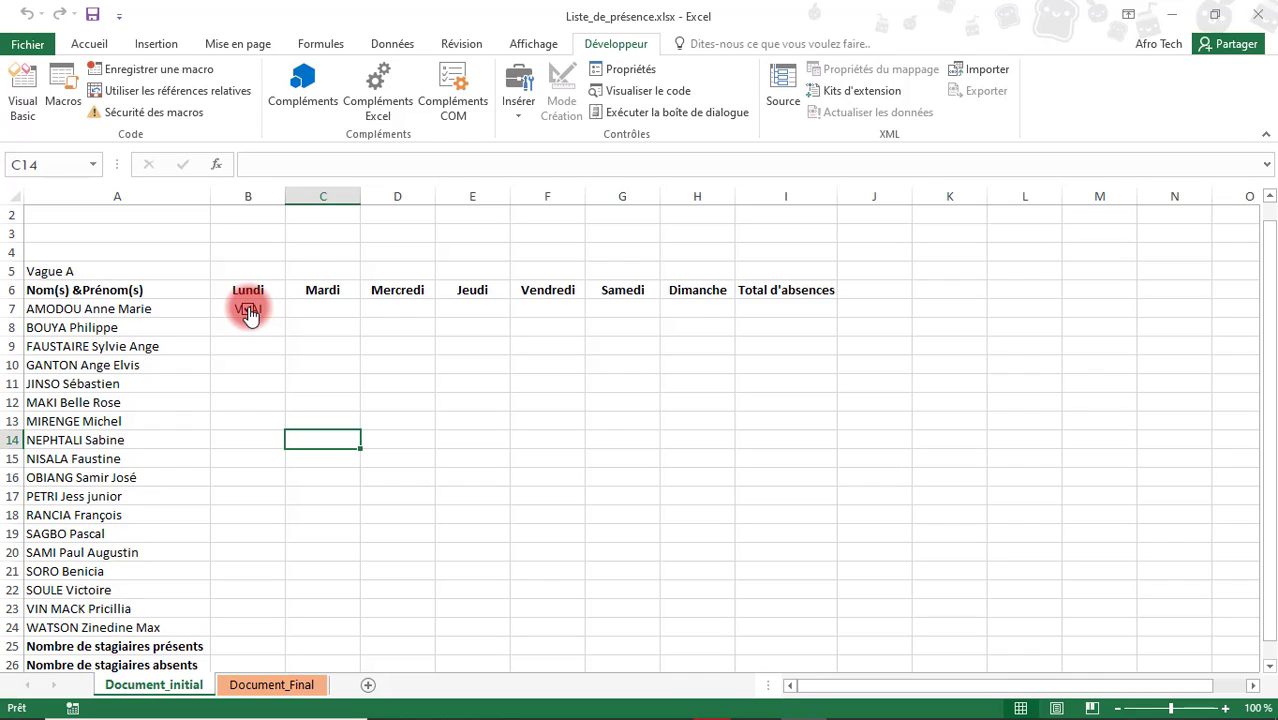
left_click(222, 307)
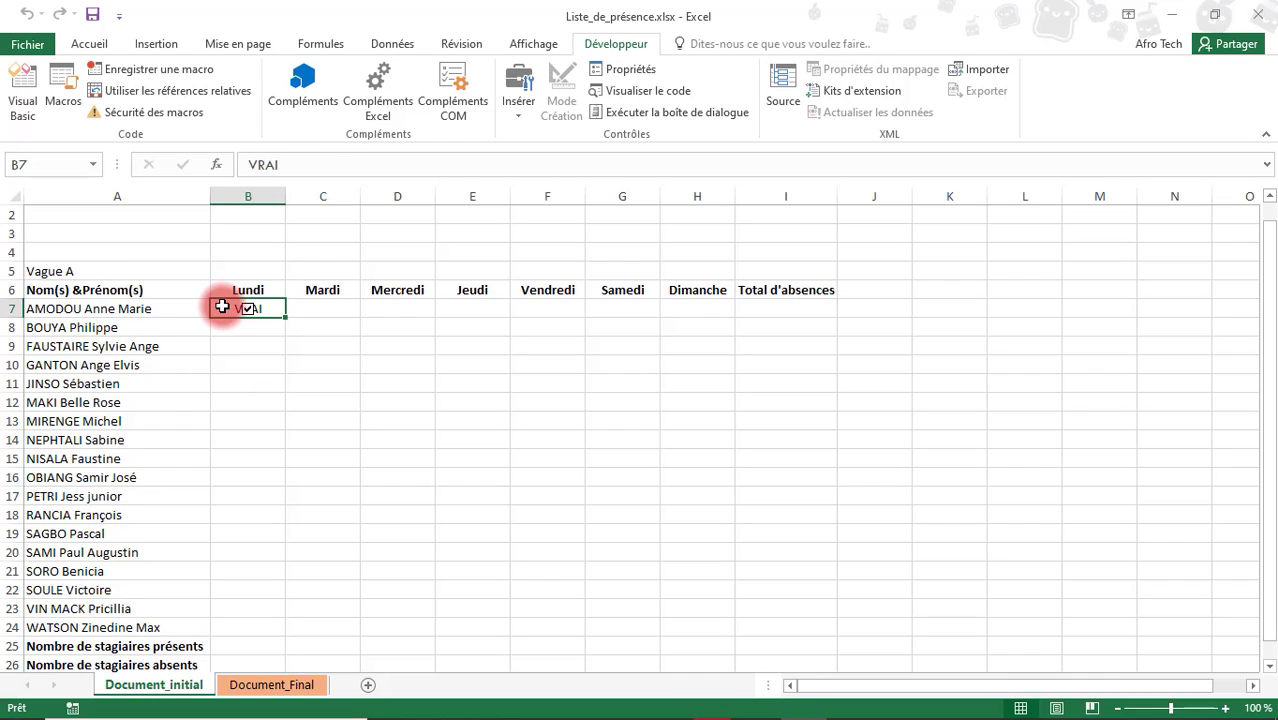
left_click(250, 316)
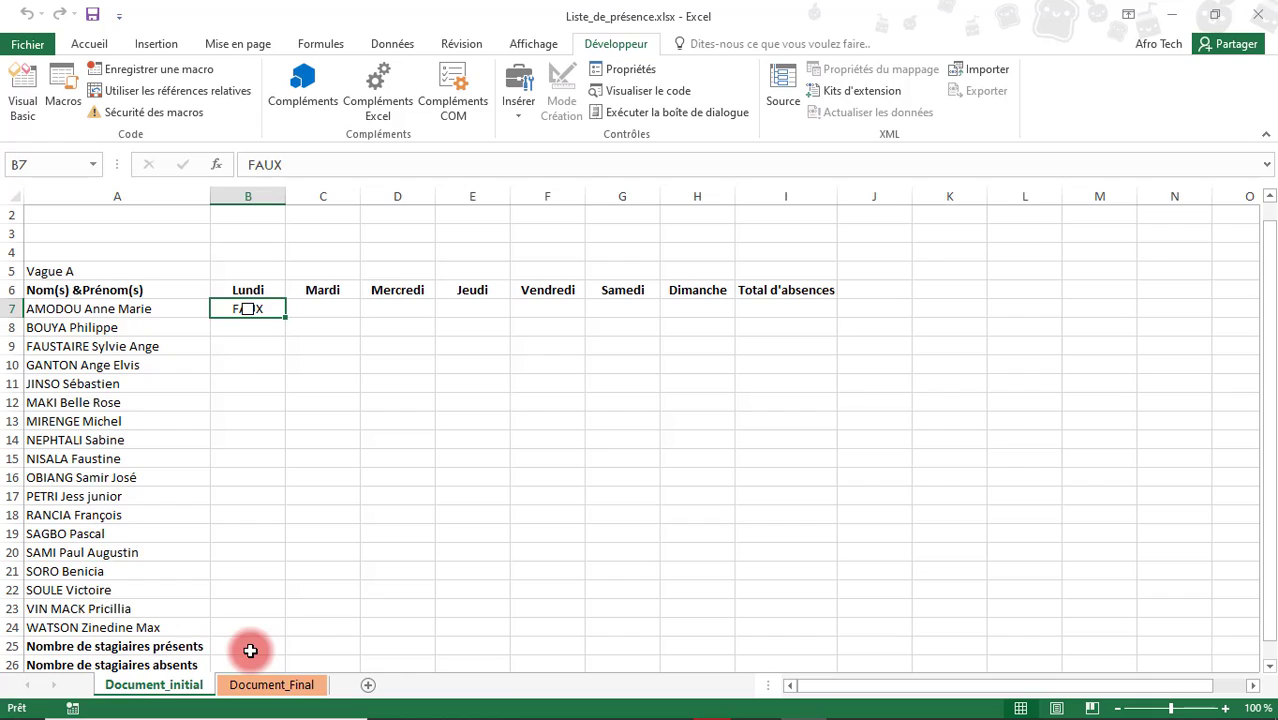
left_click(250, 381)
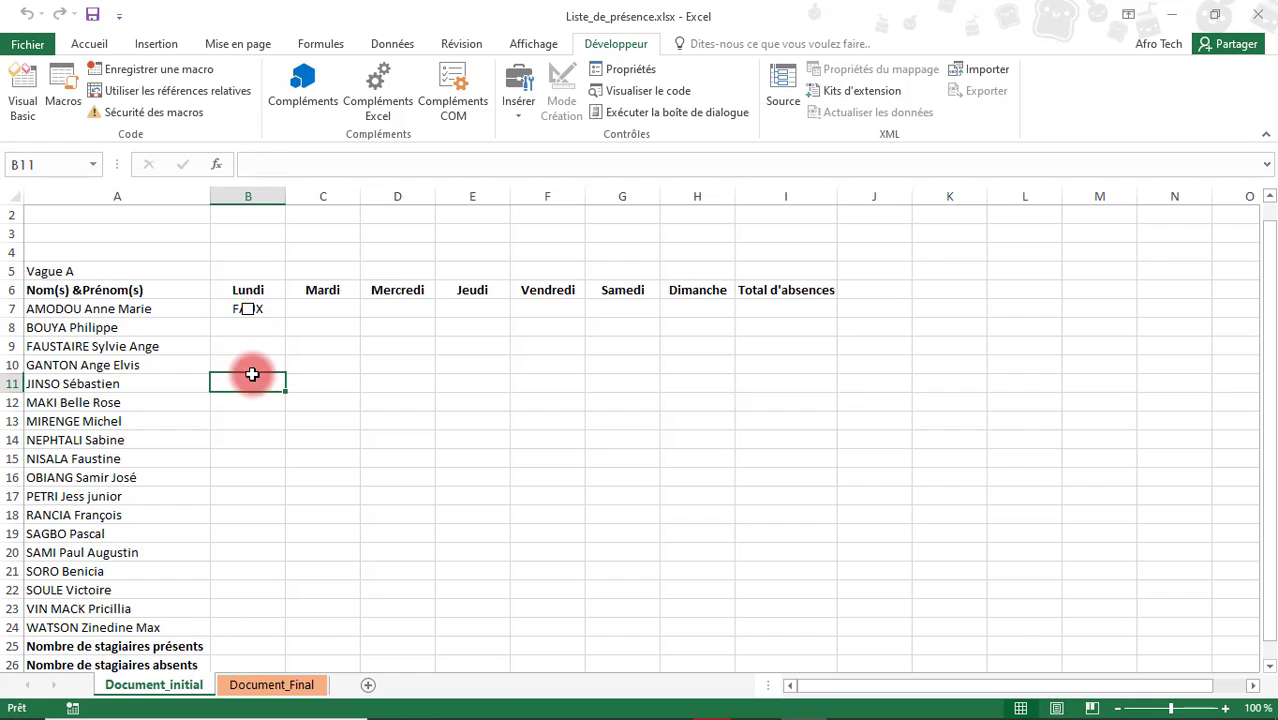
Step: Duplicate the B7 checkbox and place the copy in cell B8
right_click(250, 312)
left_click(252, 312)
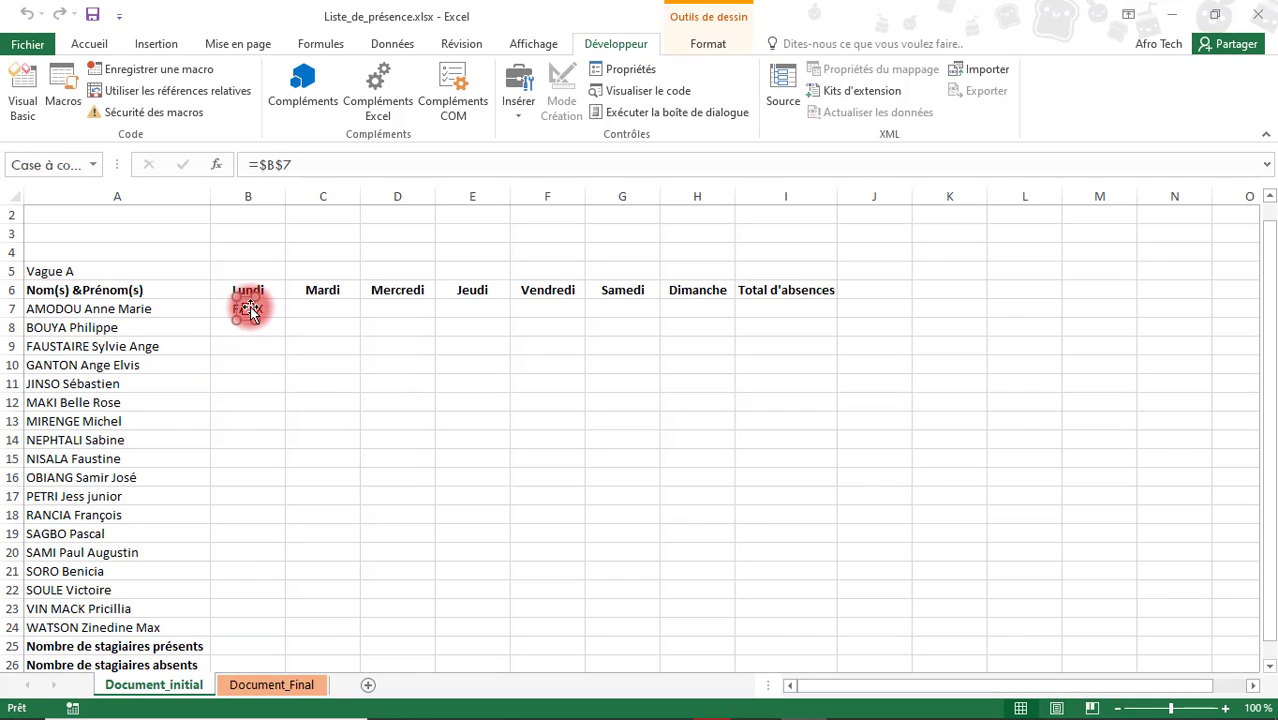
mouse_move(250, 312)
left_mouse_down()
mouse_move(262, 328)
mouse_move(249, 329)
left_mouse_up()
Step: Change the linked cell of the checkbox in B8 to $B$8
right_click(252, 332)
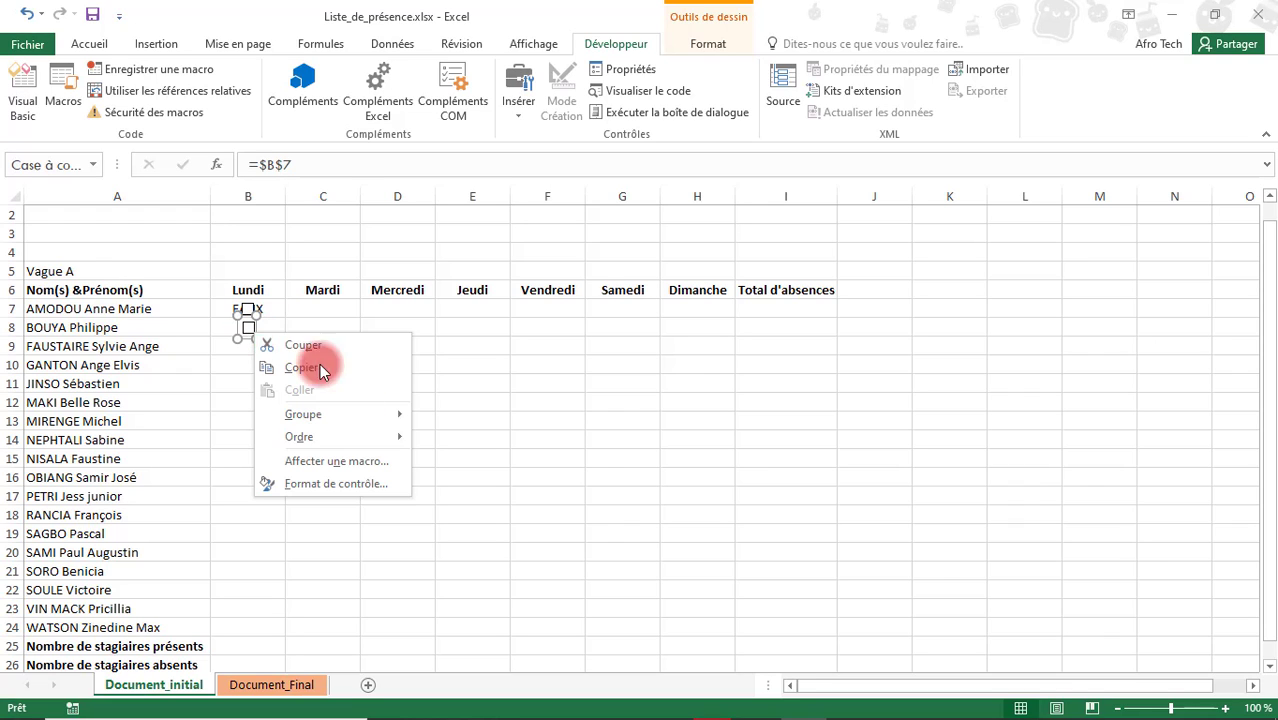
left_click(378, 480)
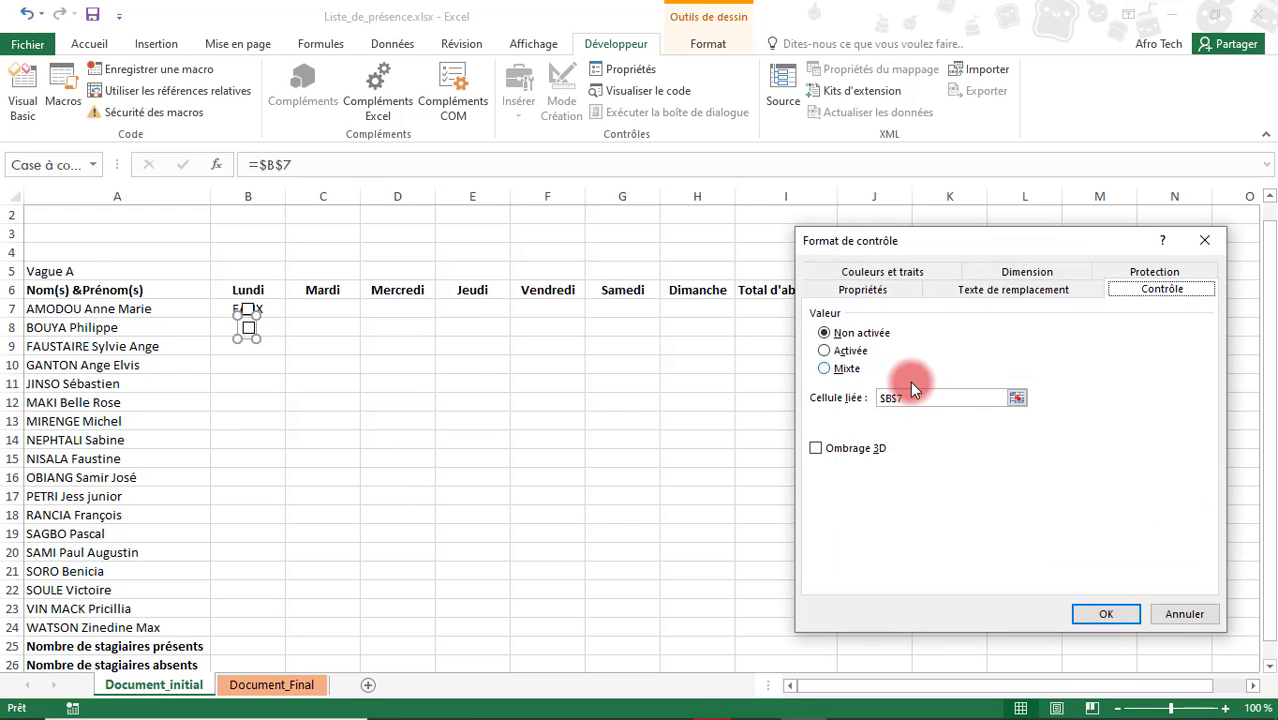
left_click(918, 400)
key("BackSpace")
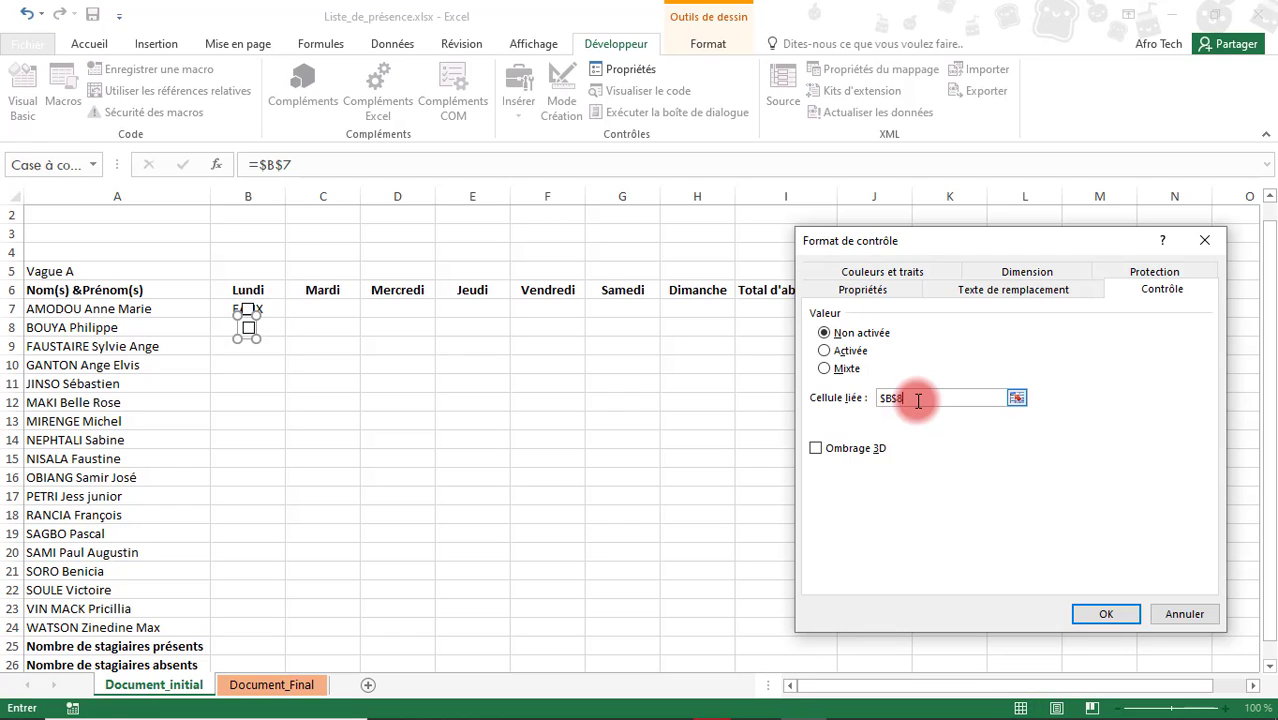
left_click(1106, 613)
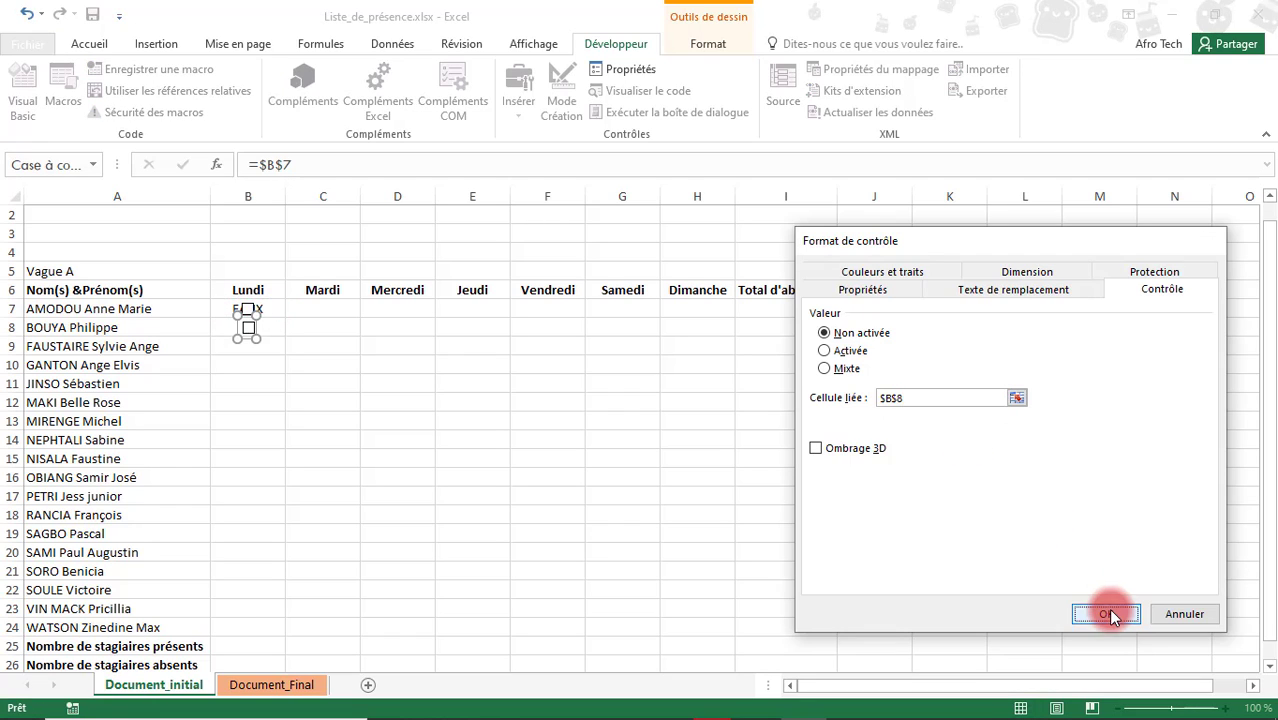
left_click(305, 401)
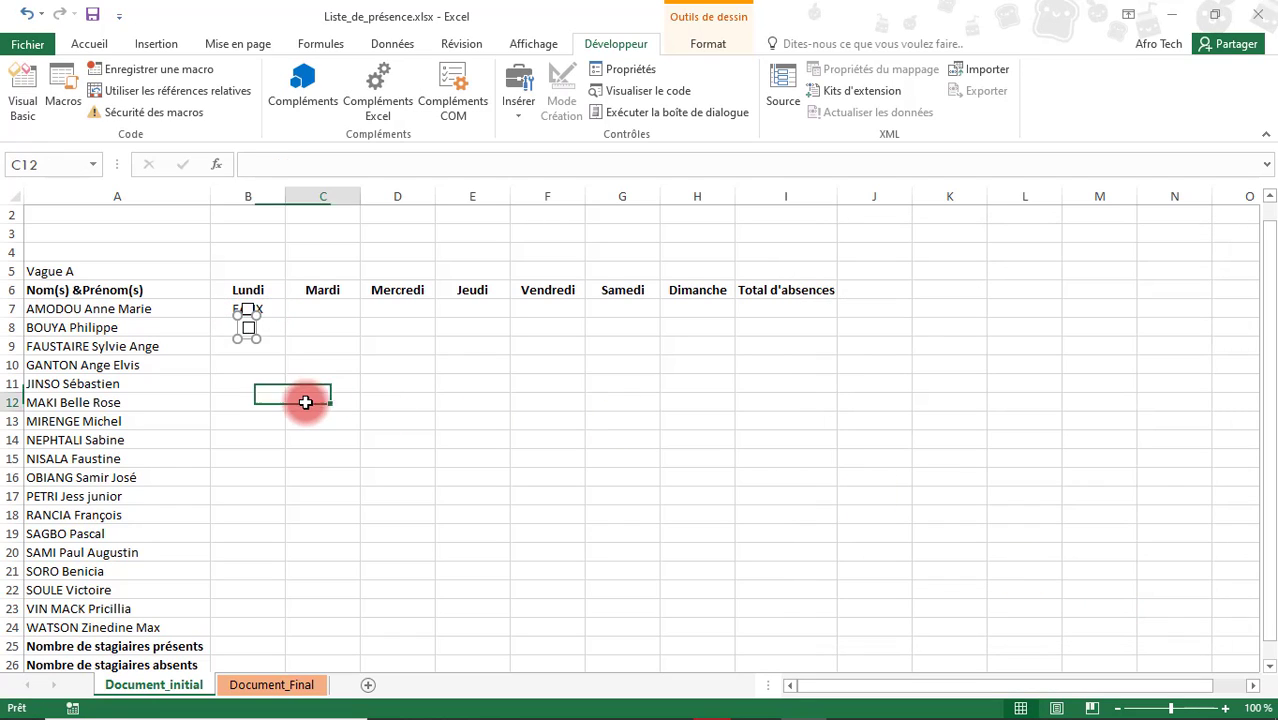
Step: Duplicate the B8 checkbox into cell B9, align it with the boxes above and open the copy's control format settings
right_click(250, 327)
left_click(247, 332)
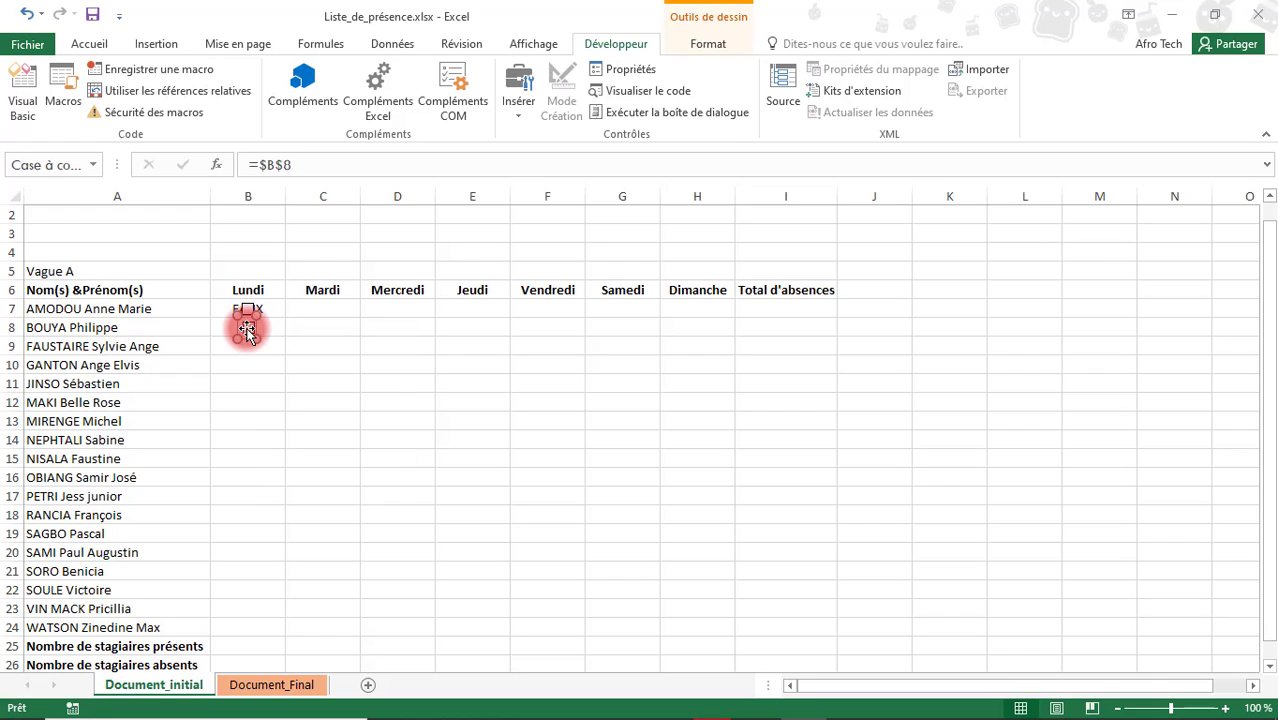
key("ctrl+d")
left_click_drag(266, 342, 249, 347)
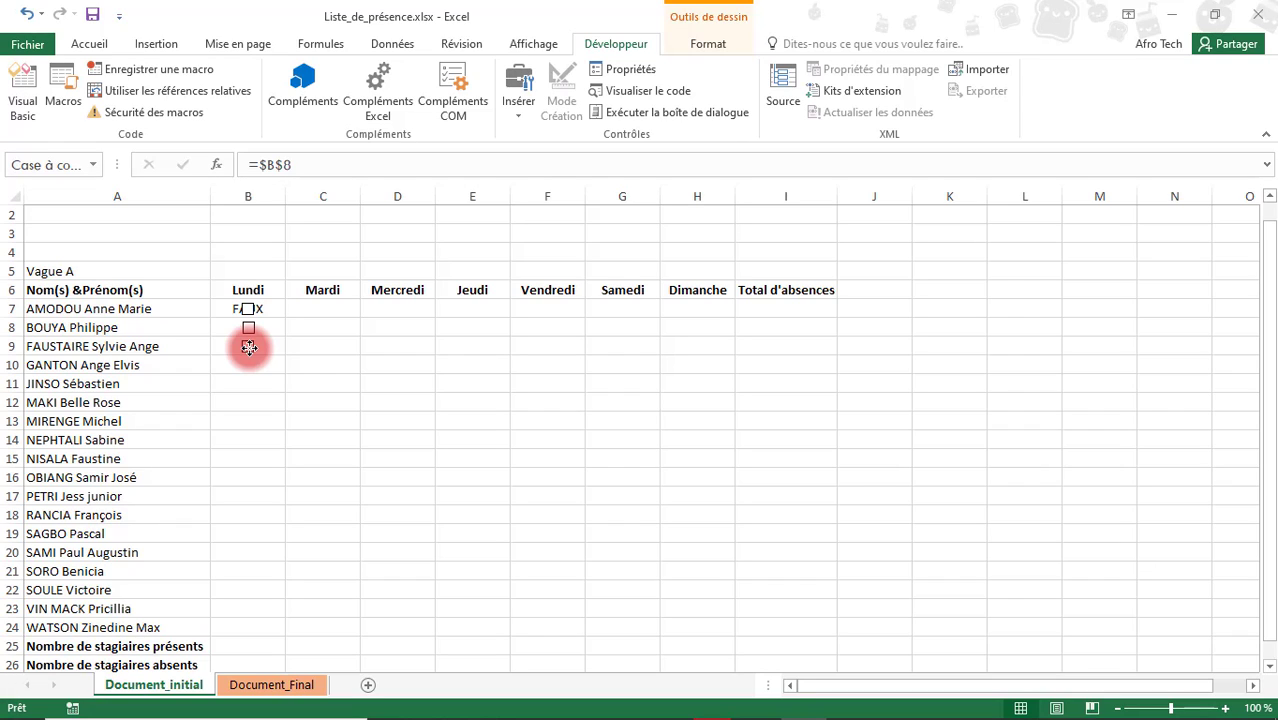
left_click_drag(249, 347, 250, 346)
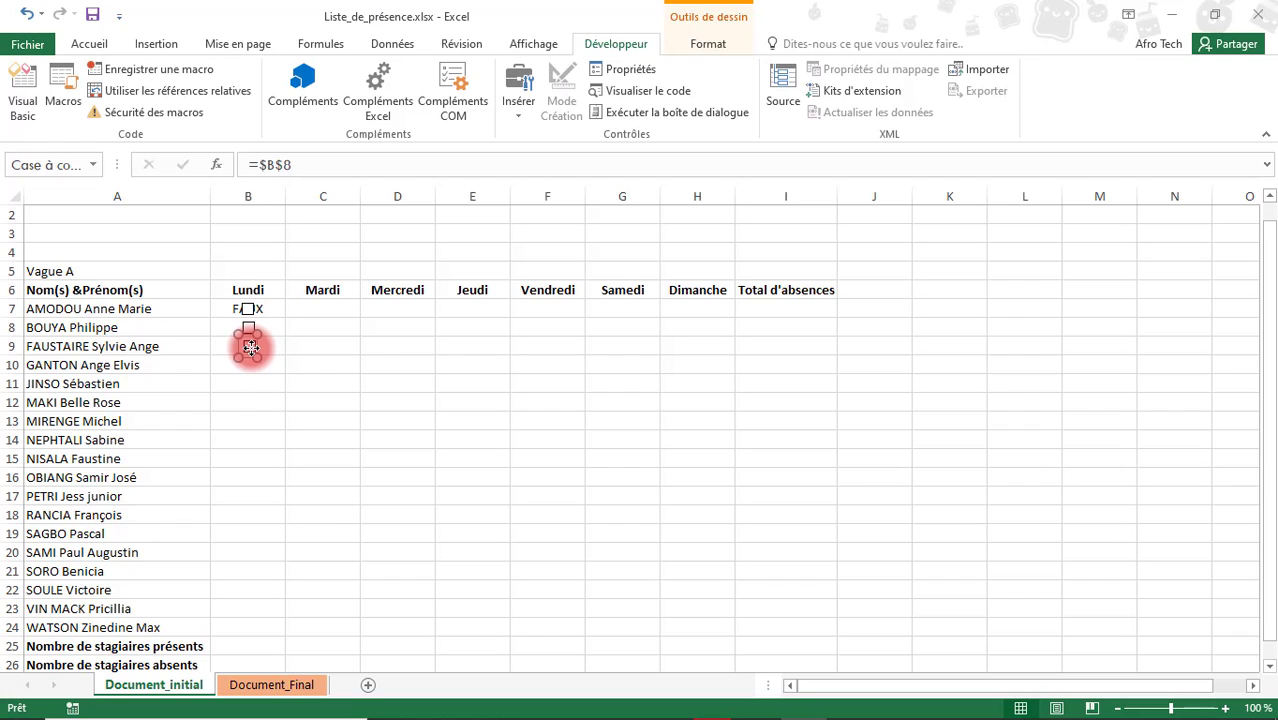
right_click(250, 346)
left_click(322, 499)
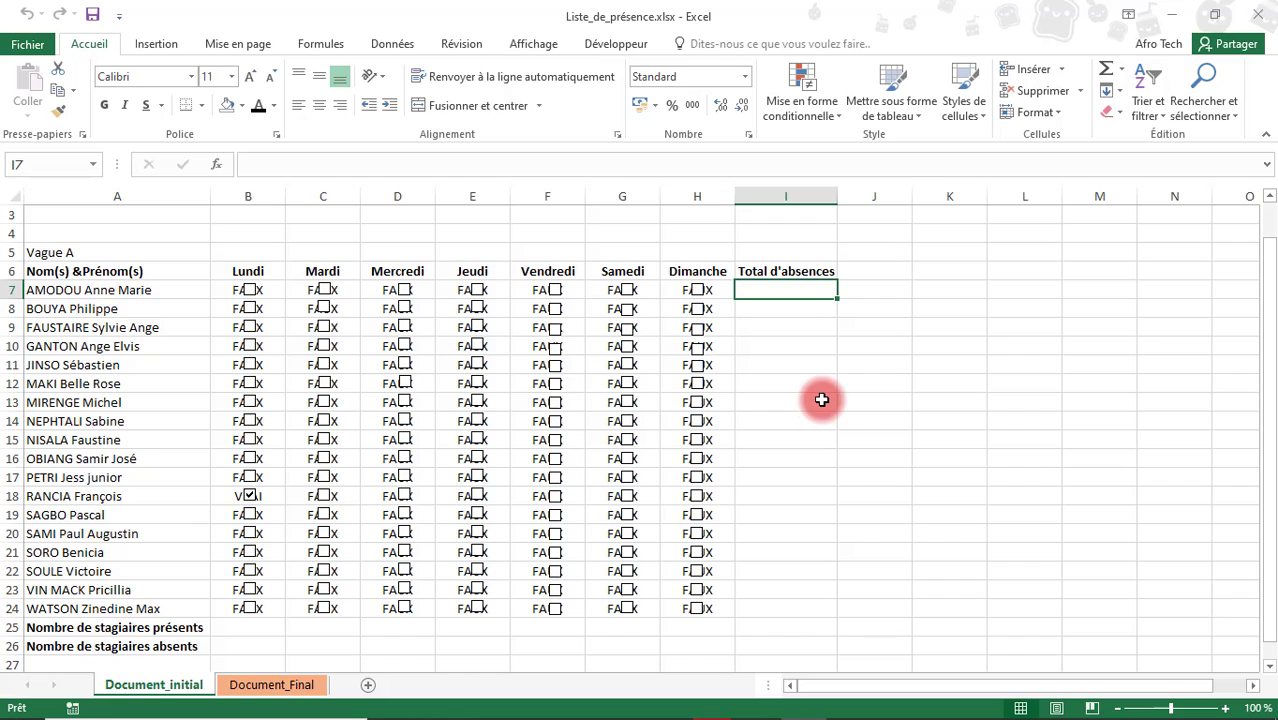
Step: Clear the Lundi checkbox in row 18 and count the "FAUX" values of B7:B24 in cell B25 with NB.SI
left_click(250, 502)
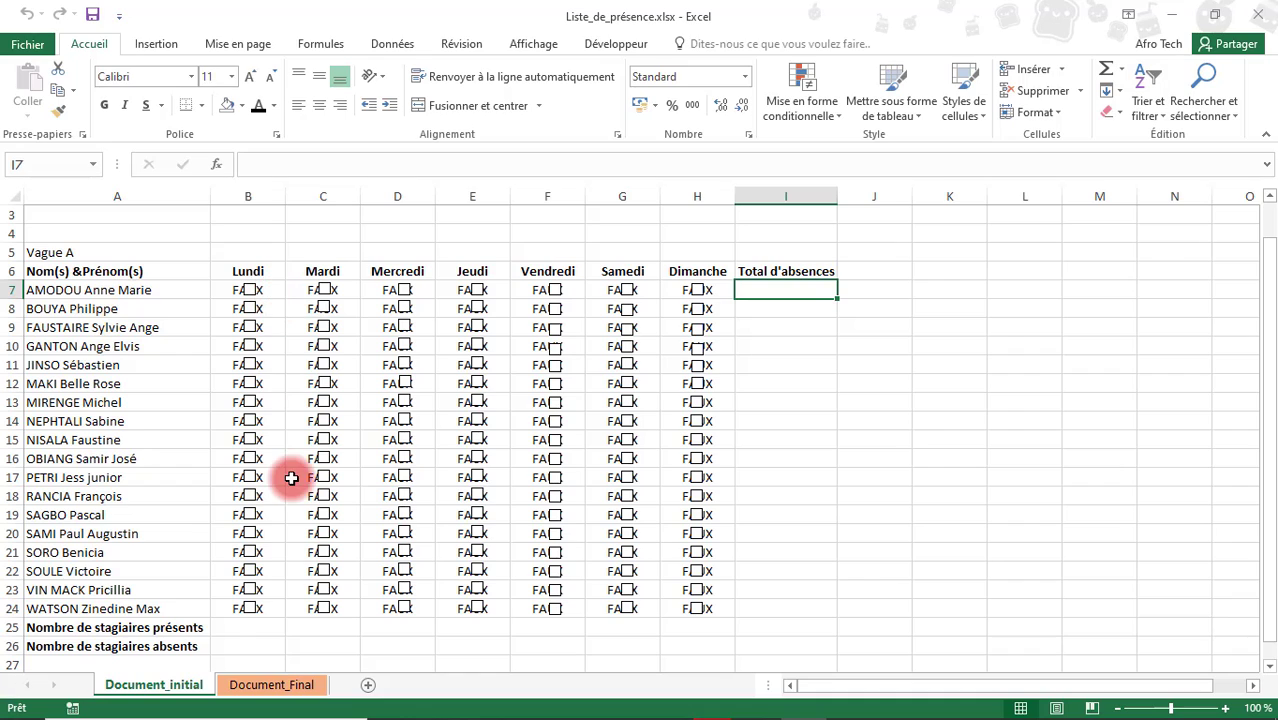
left_click(257, 627)
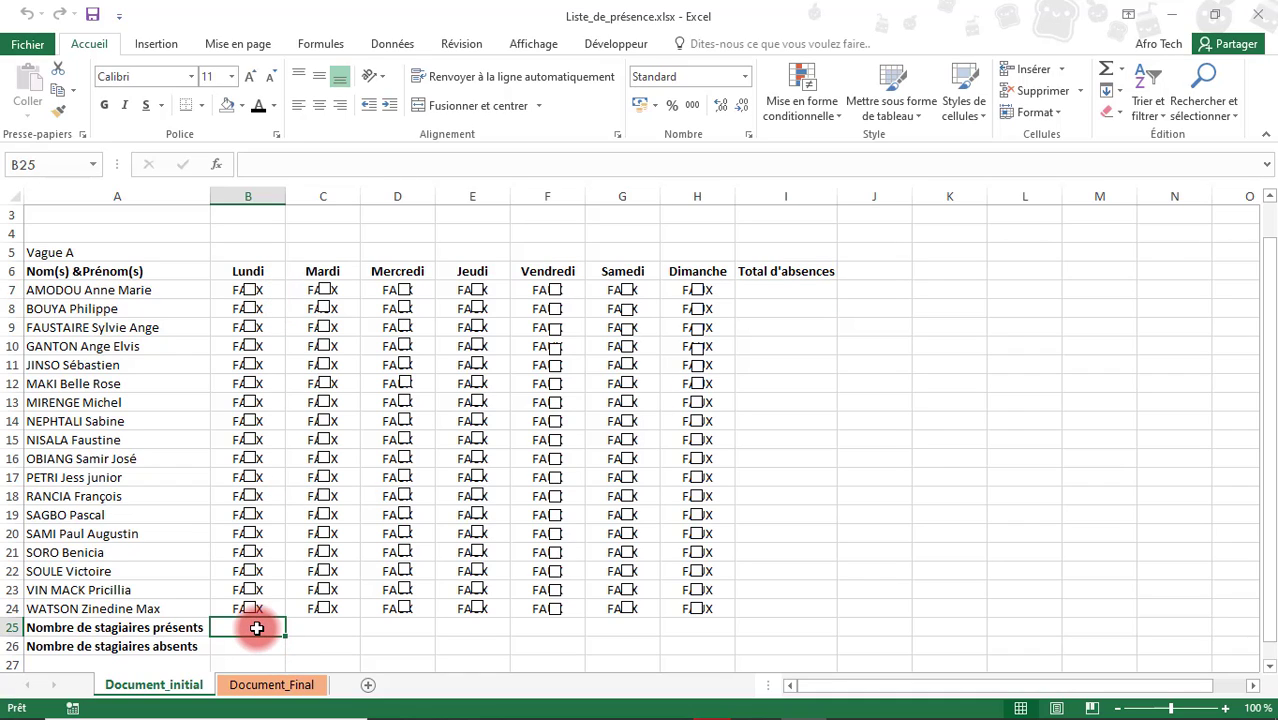
type("=nbs")
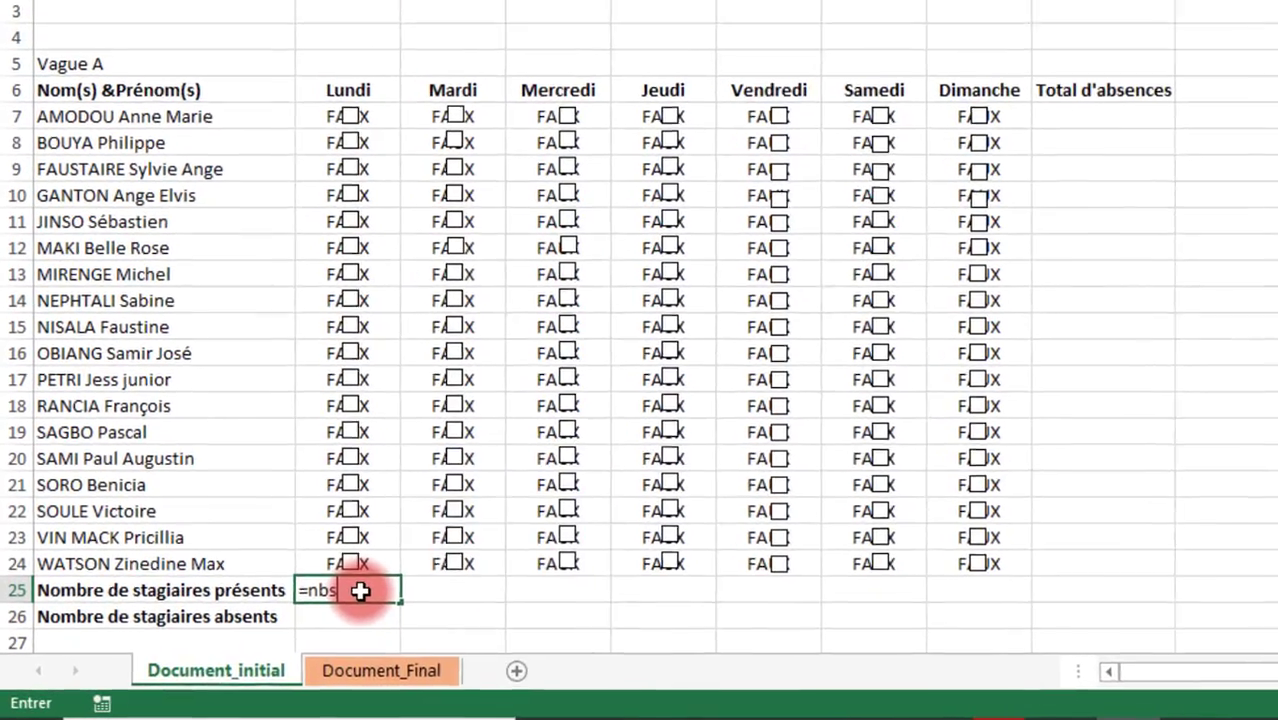
key("BackSpace")
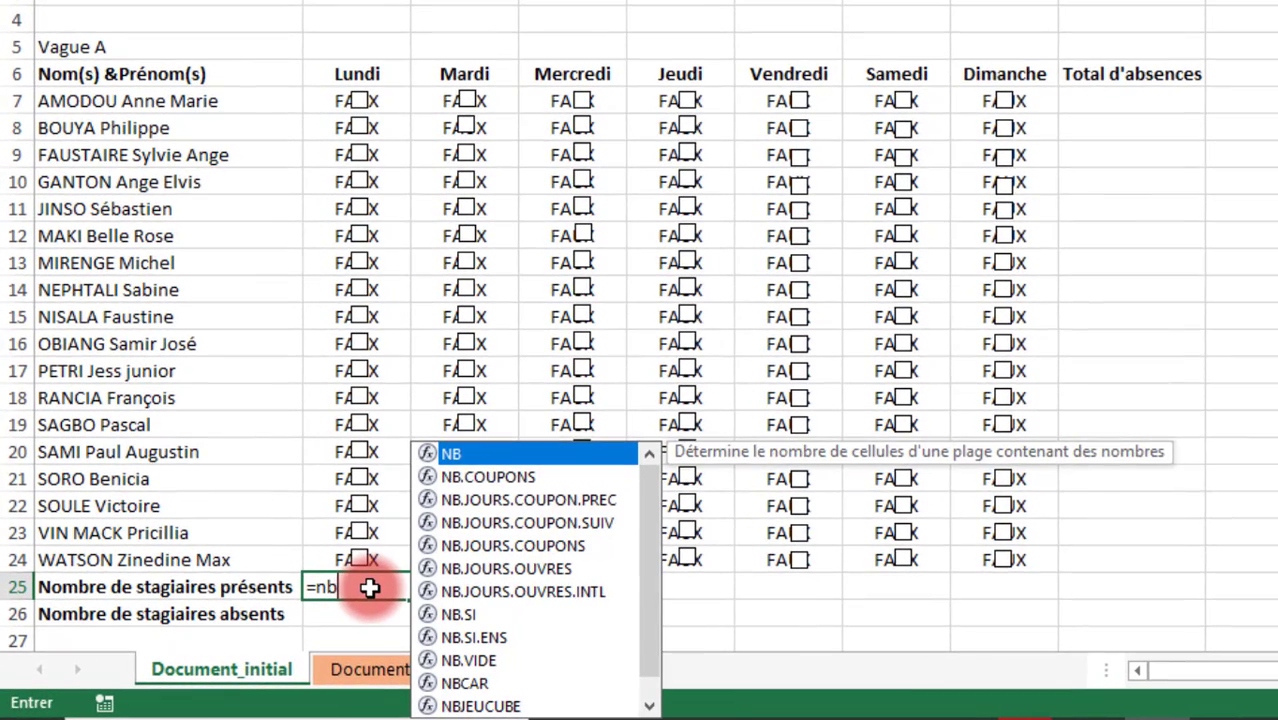
key("Down")
key("Down")
key("Down")
key("Down")
key("Down")
key("Down")
key("Down")
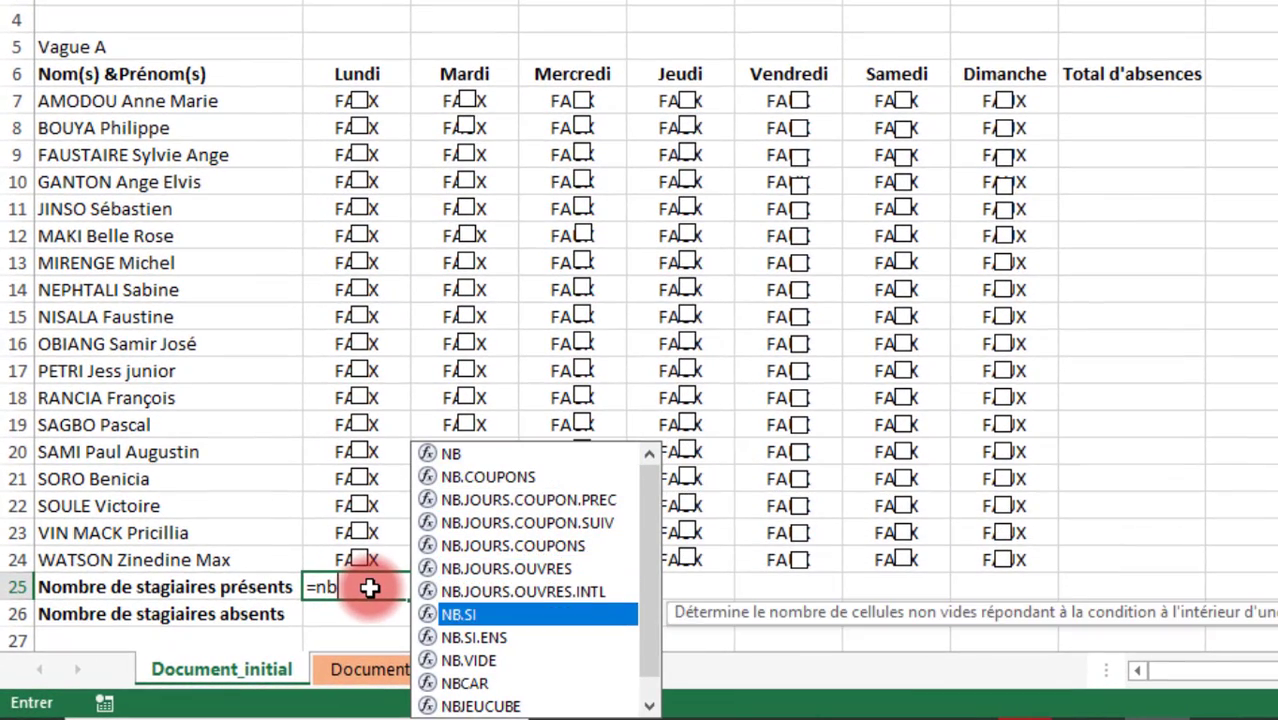
key("Tab")
left_click_drag(388, 103, 368, 555)
type(";")
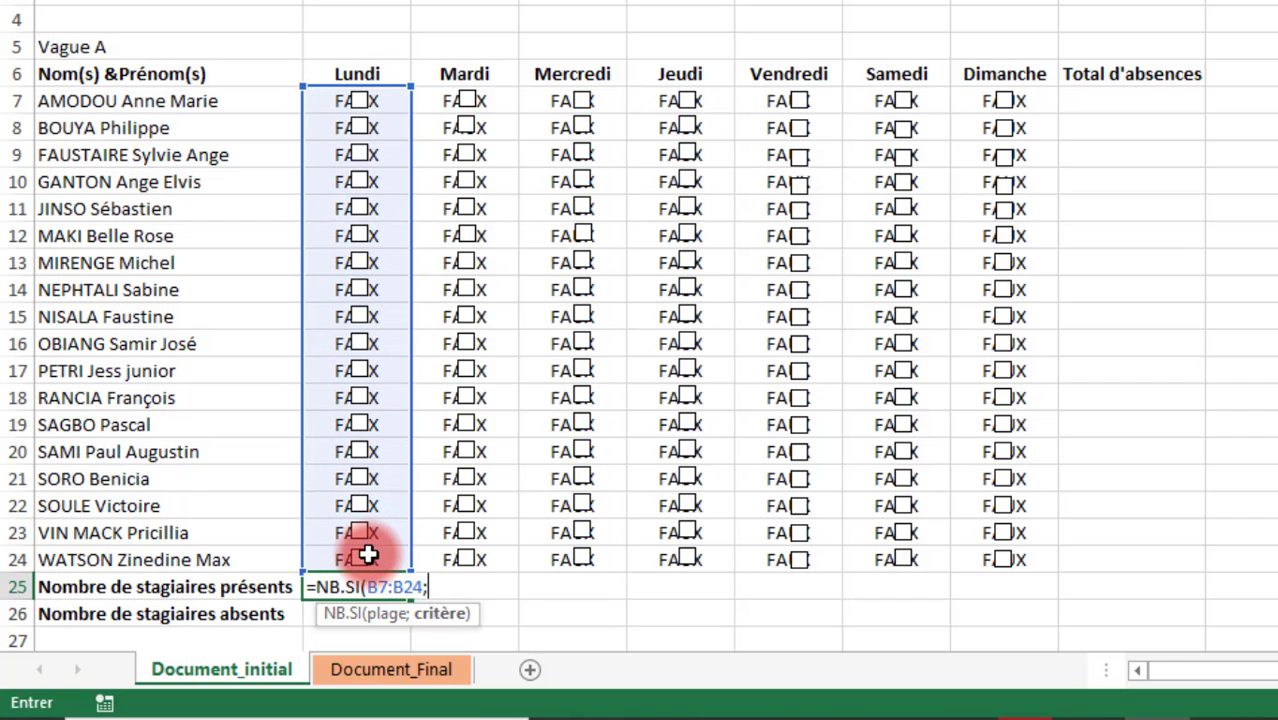
type("\"FAUX")
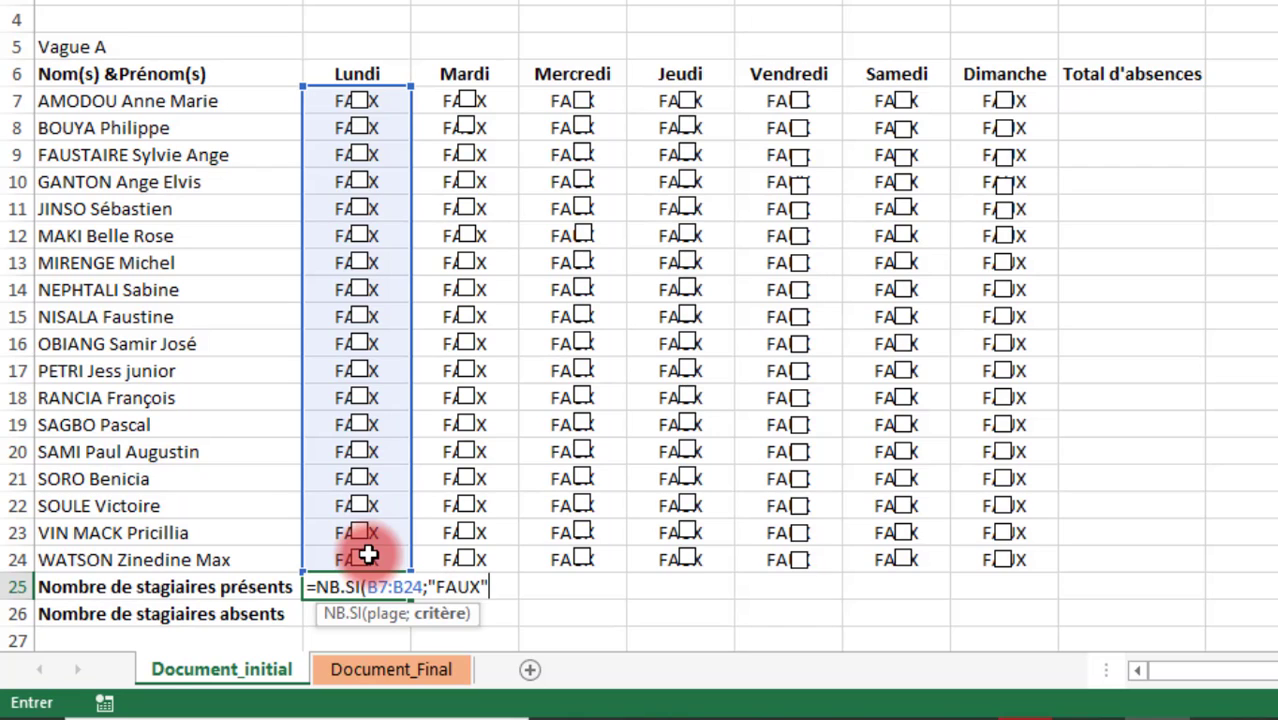
key("Return")
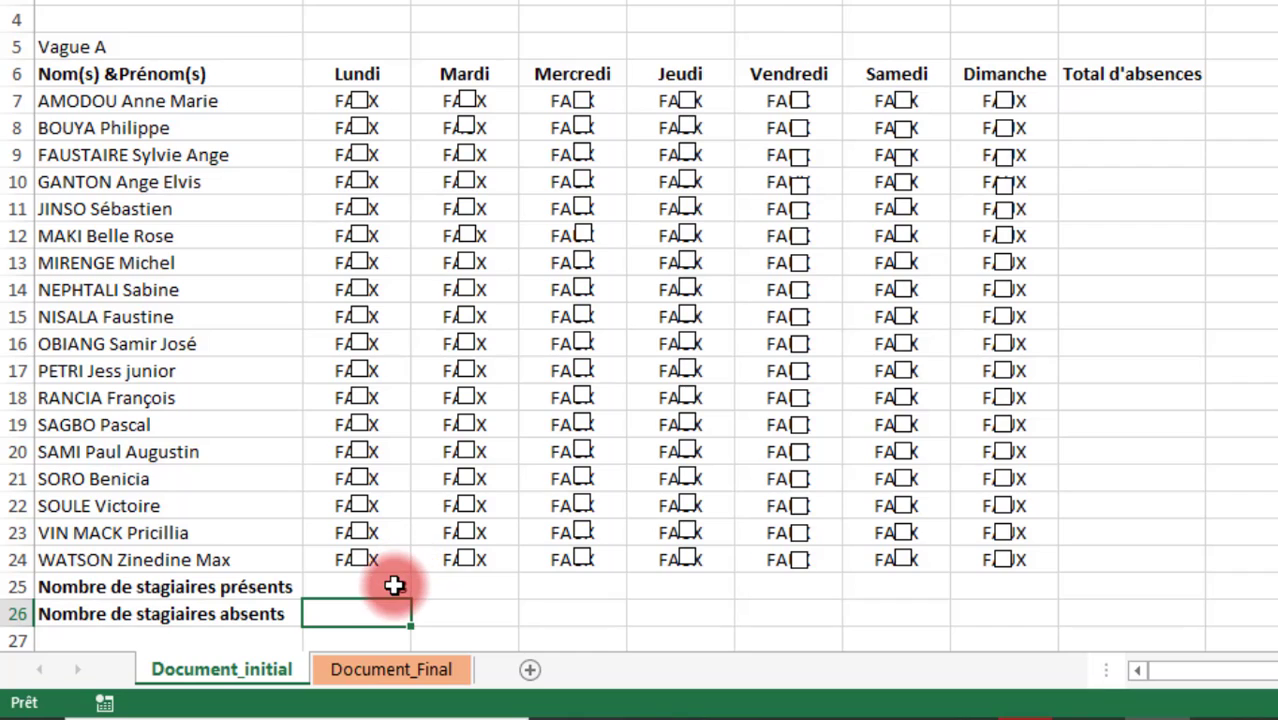
Step: Copy the present-trainees formula from B25 across to H25 for the remaining weekdays
left_click(395, 586)
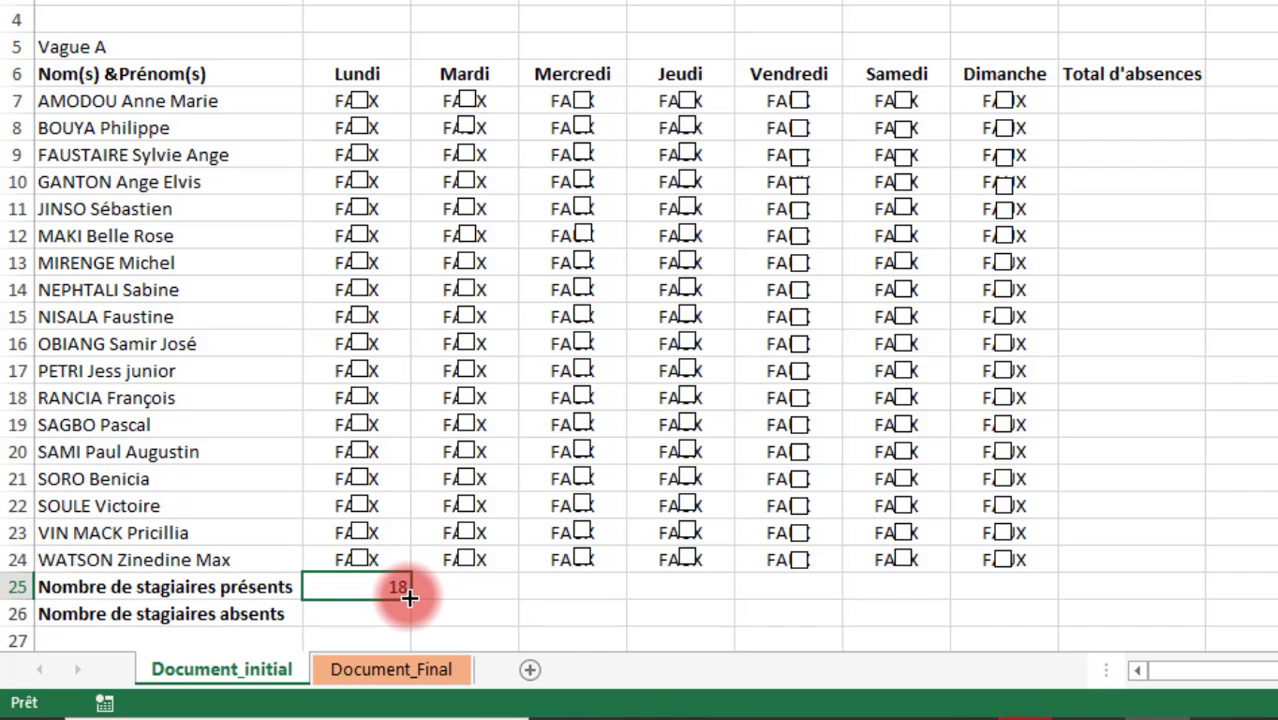
left_click_drag(410, 597, 1038, 600)
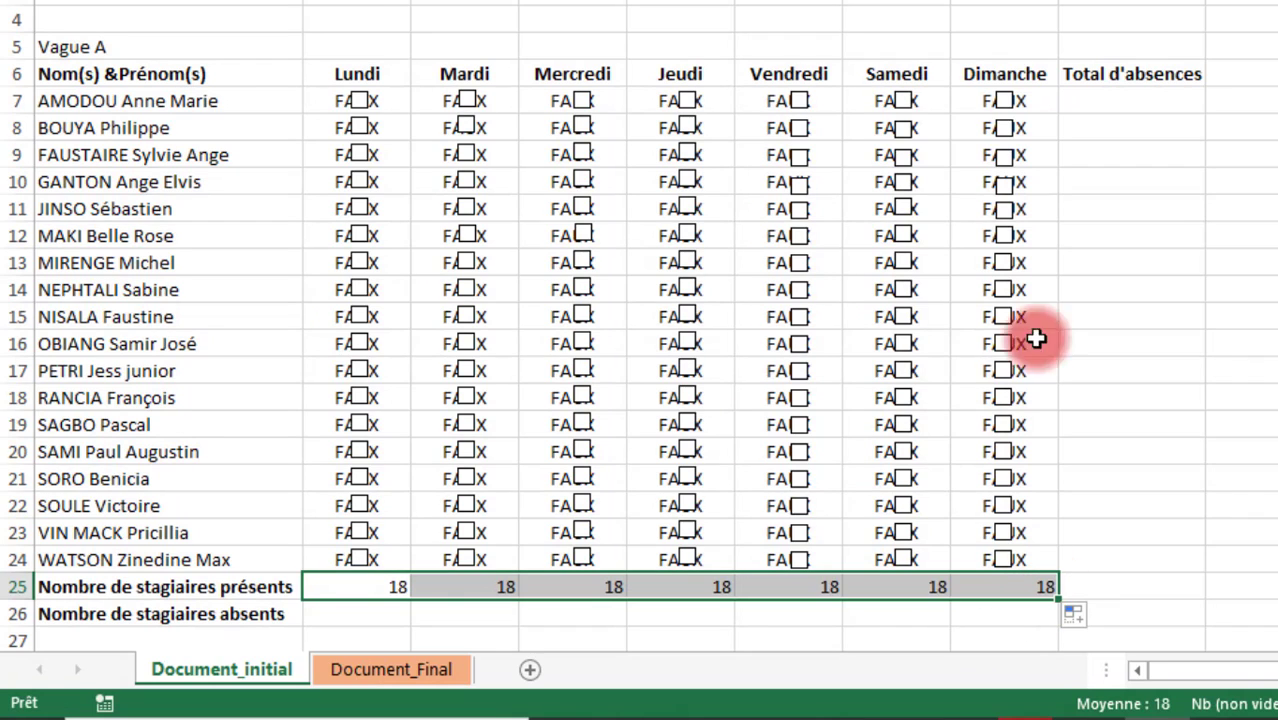
Step: Count the "VRAI" values of B7:B24 in cell B26 with NB.SI and copy the formula across to H26
left_click(363, 616)
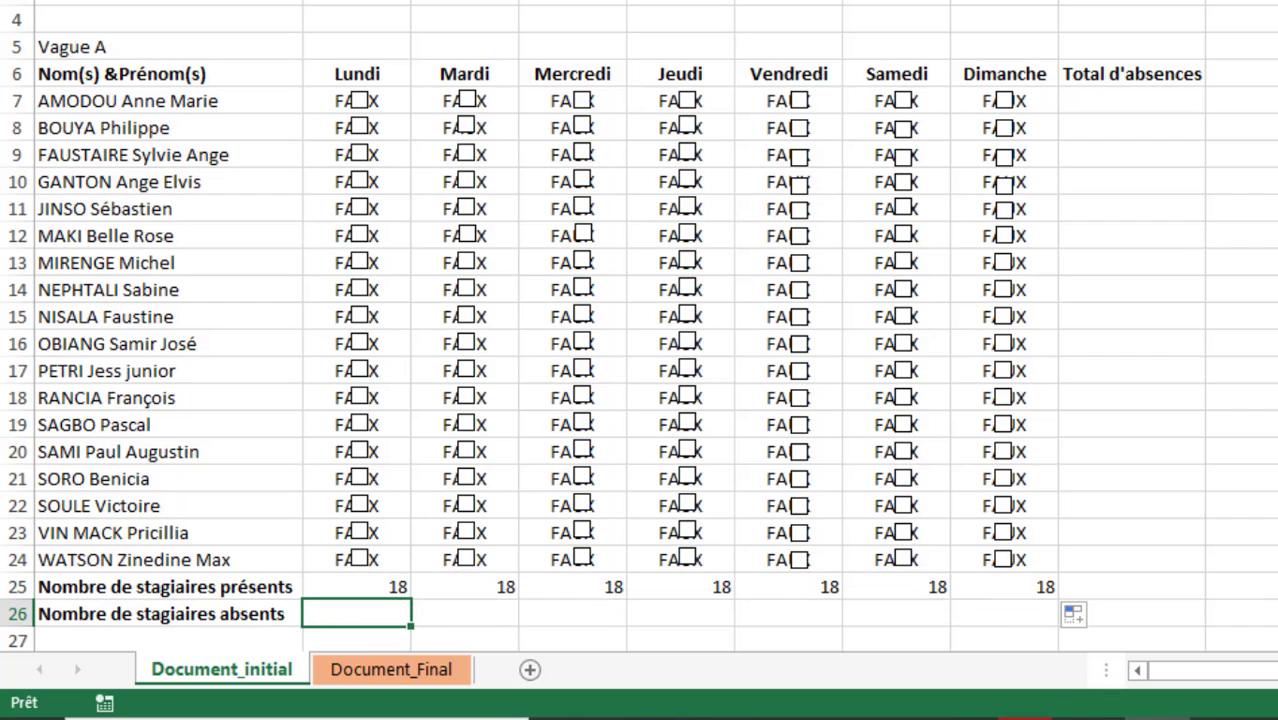
scroll(806, 545, "down", 1)
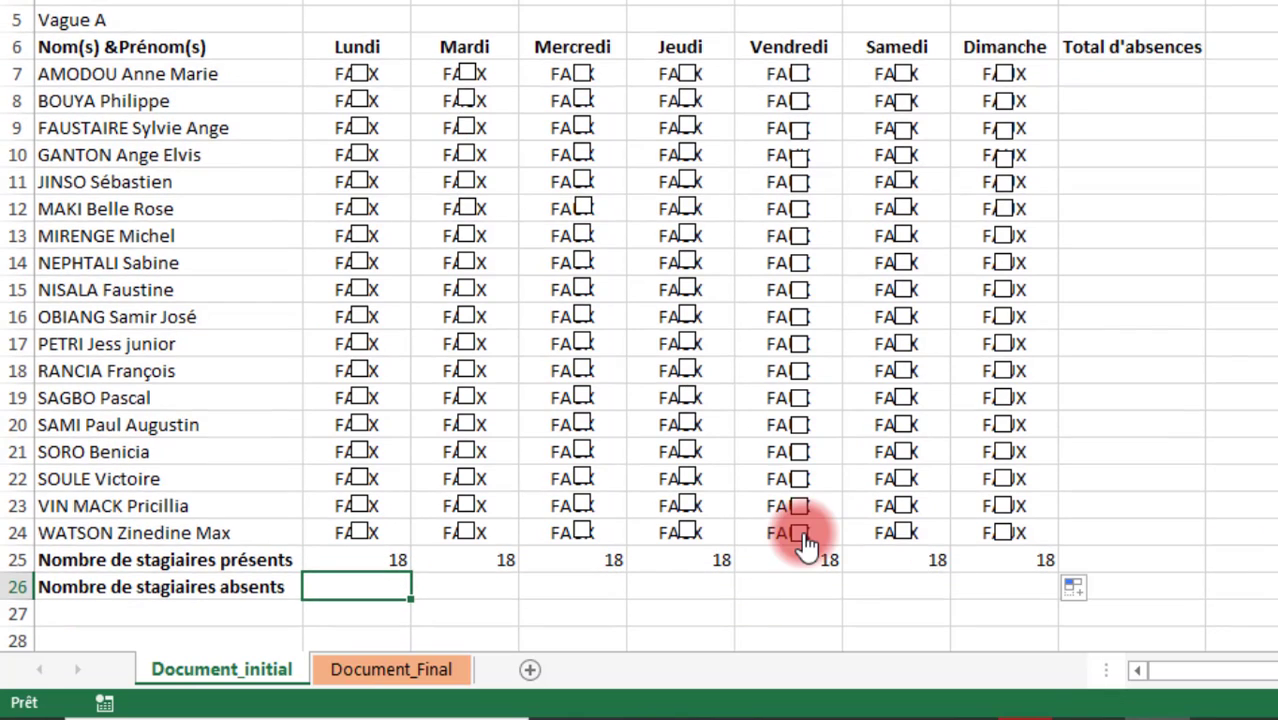
type("=")
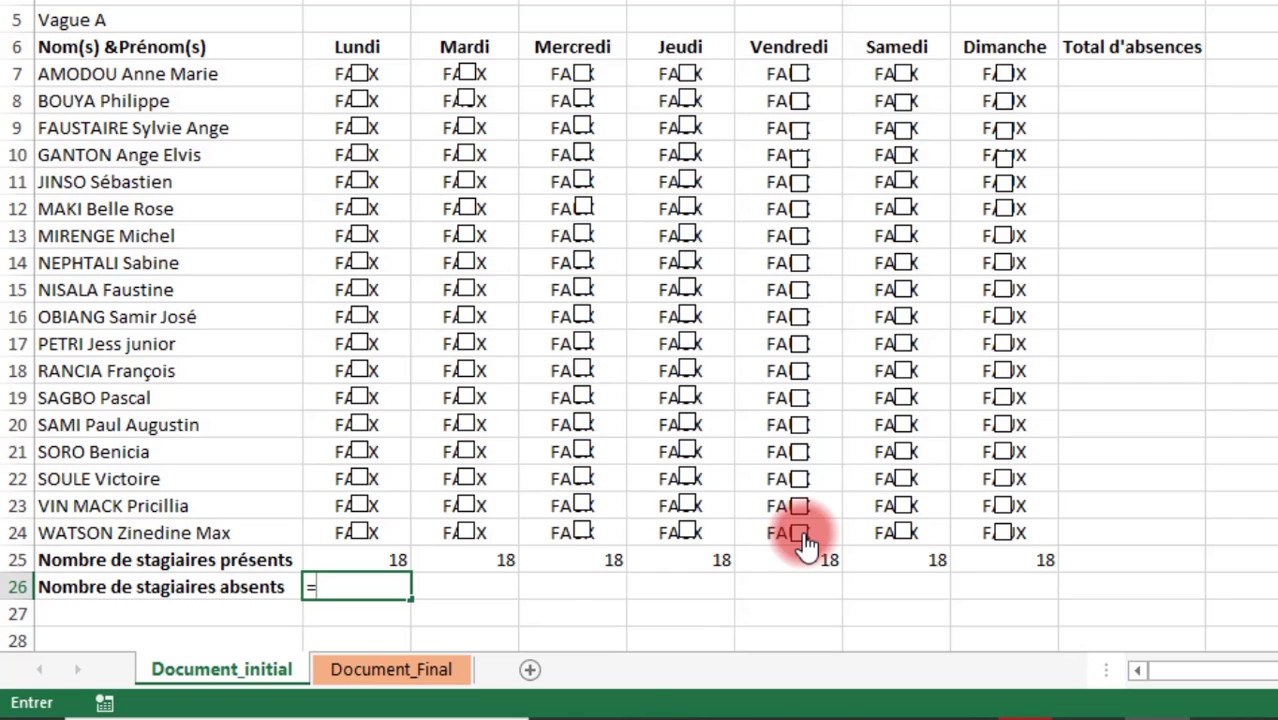
type("nb")
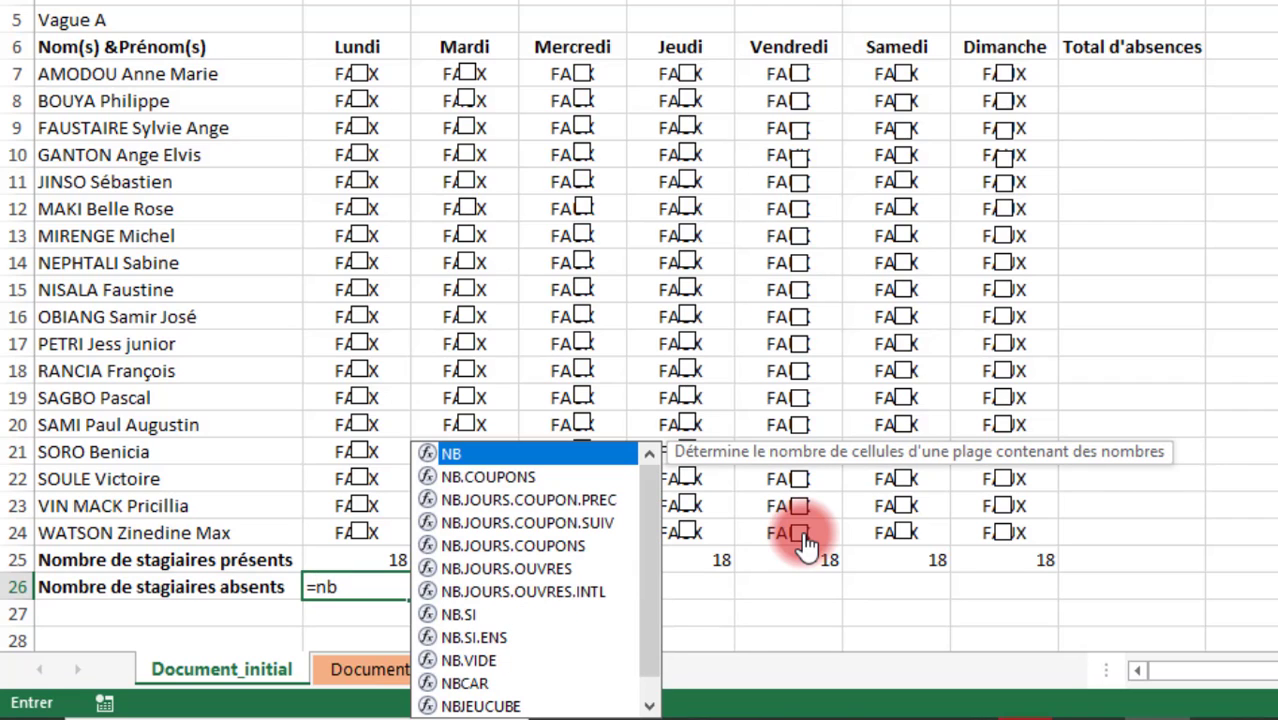
key("Down")
key("Down")
key("Down")
key("Down")
key("Down")
key("Down")
key("Down")
key("Tab")
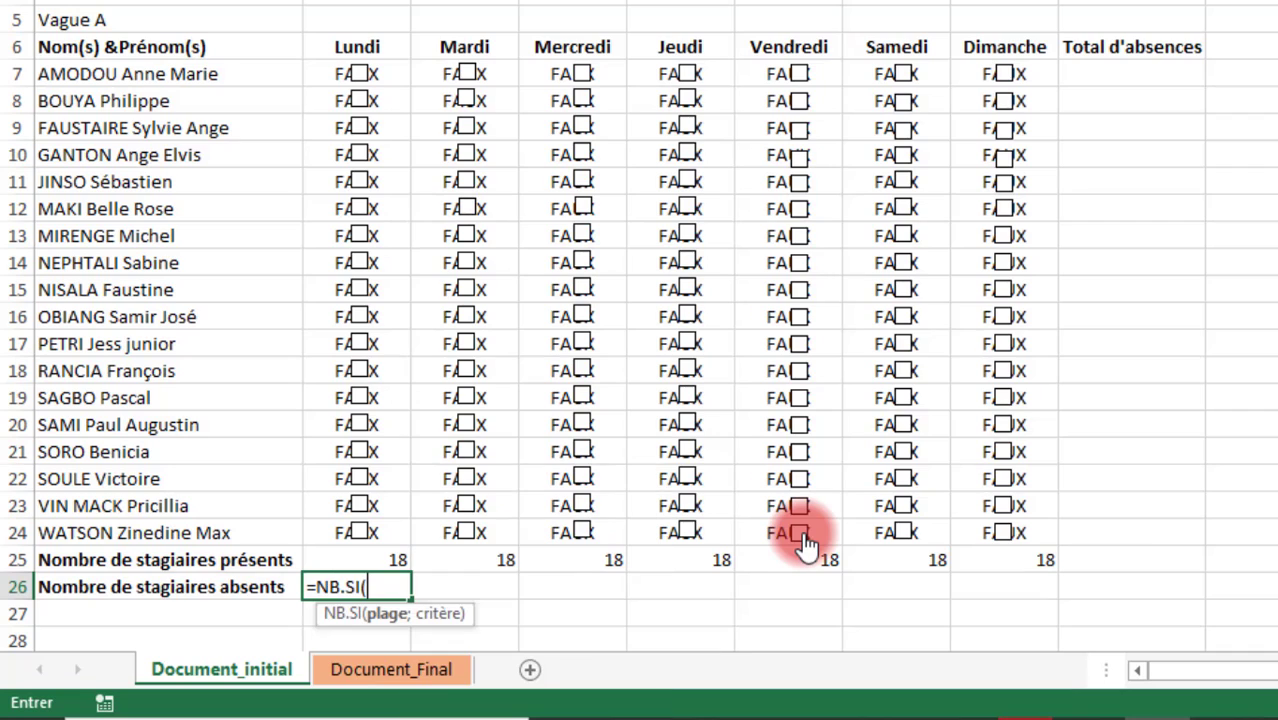
left_click_drag(405, 76, 394, 528)
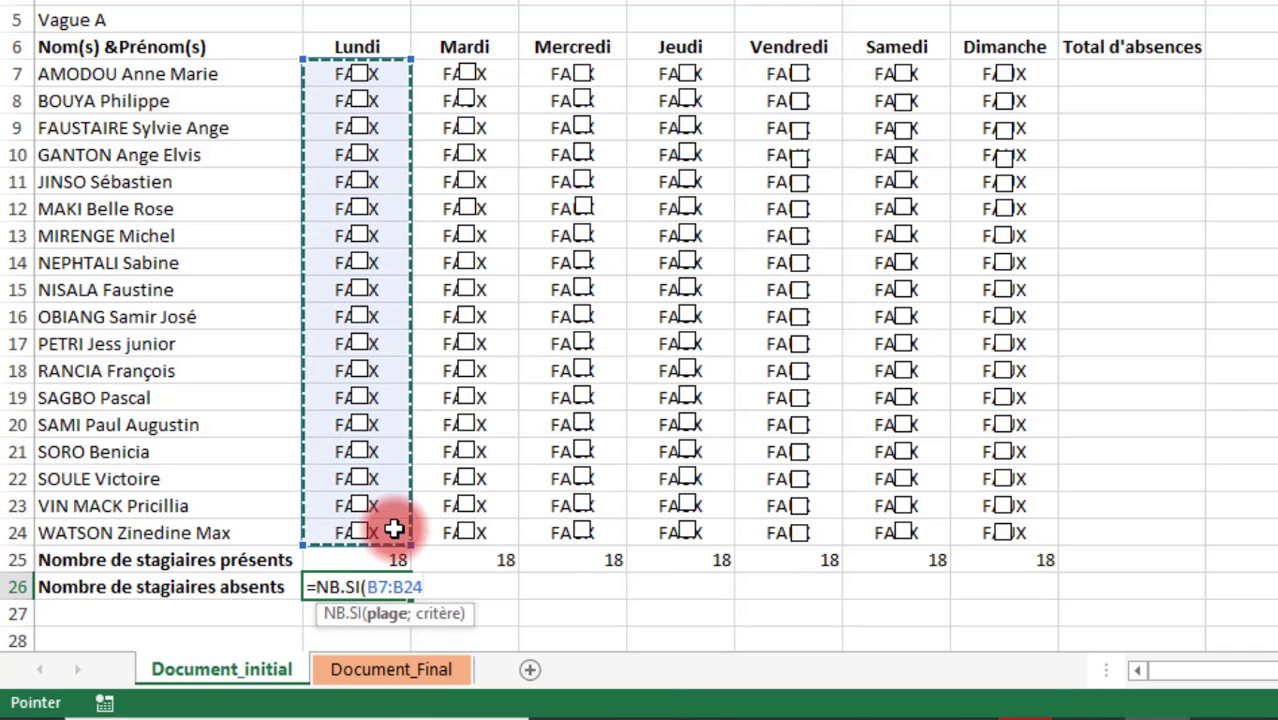
type(";")
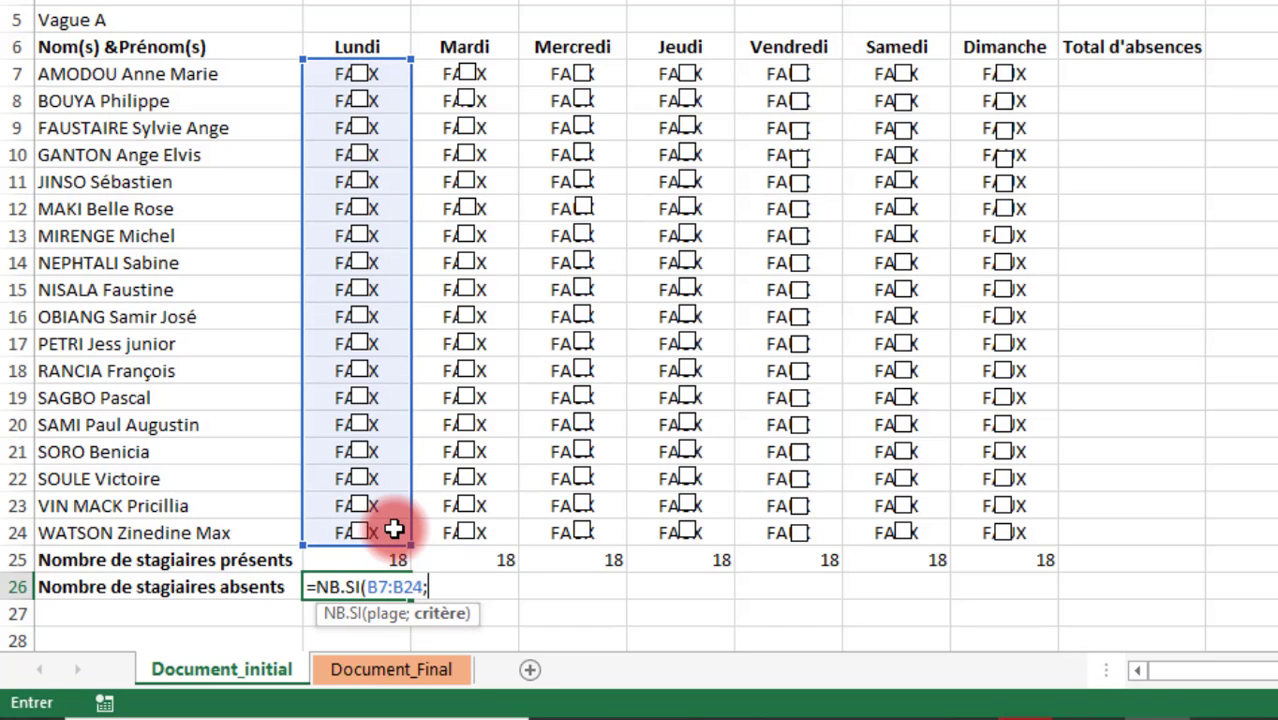
type("\"VRAI")
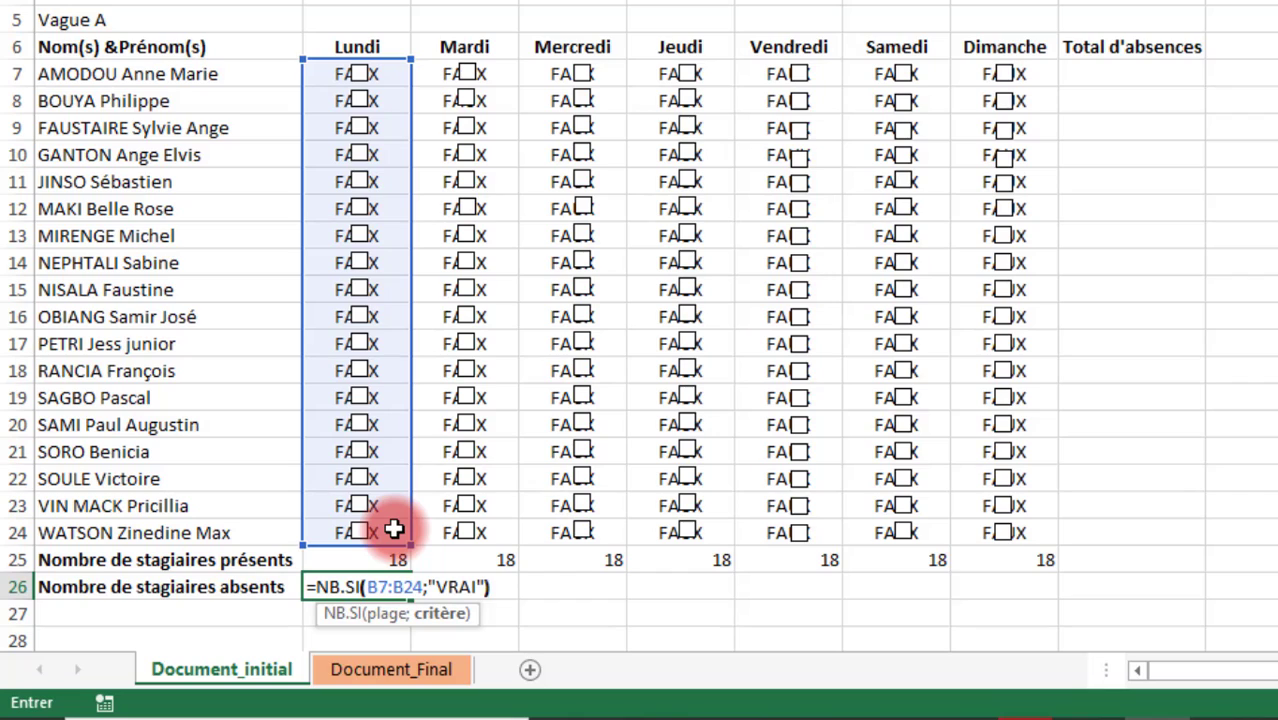
key("Return")
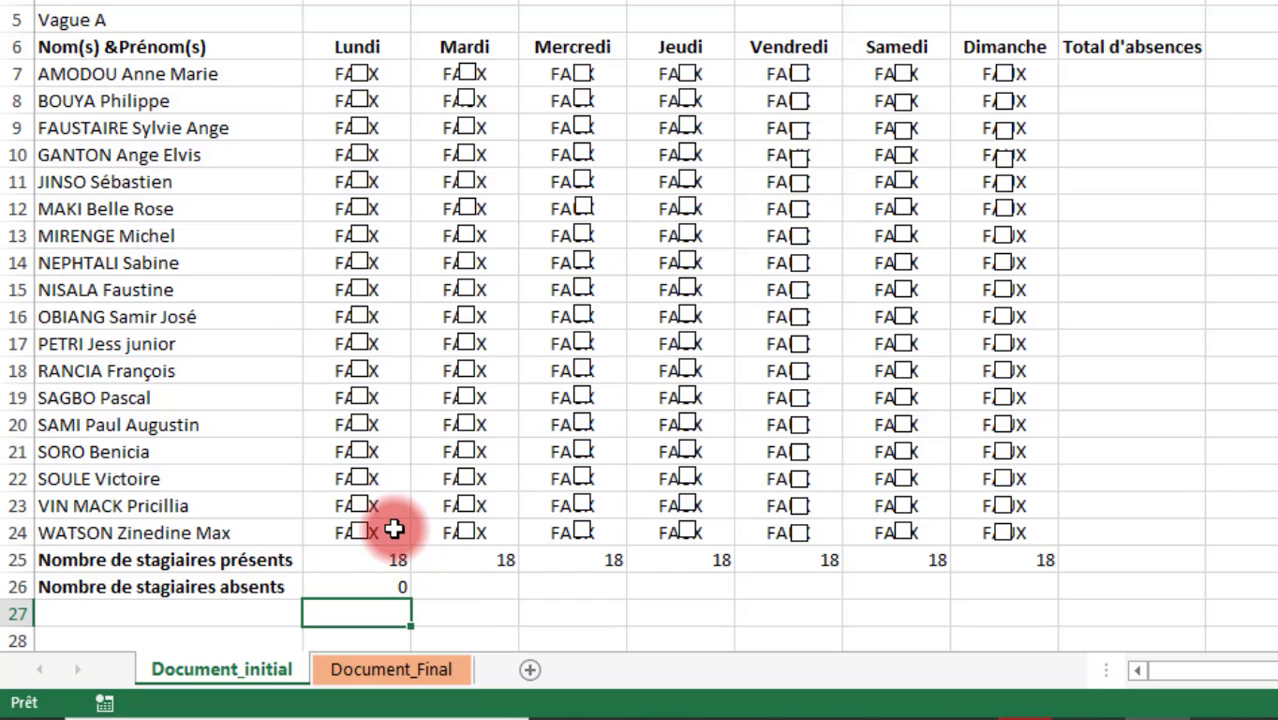
left_click(390, 588)
left_click_drag(410, 600, 1038, 610)
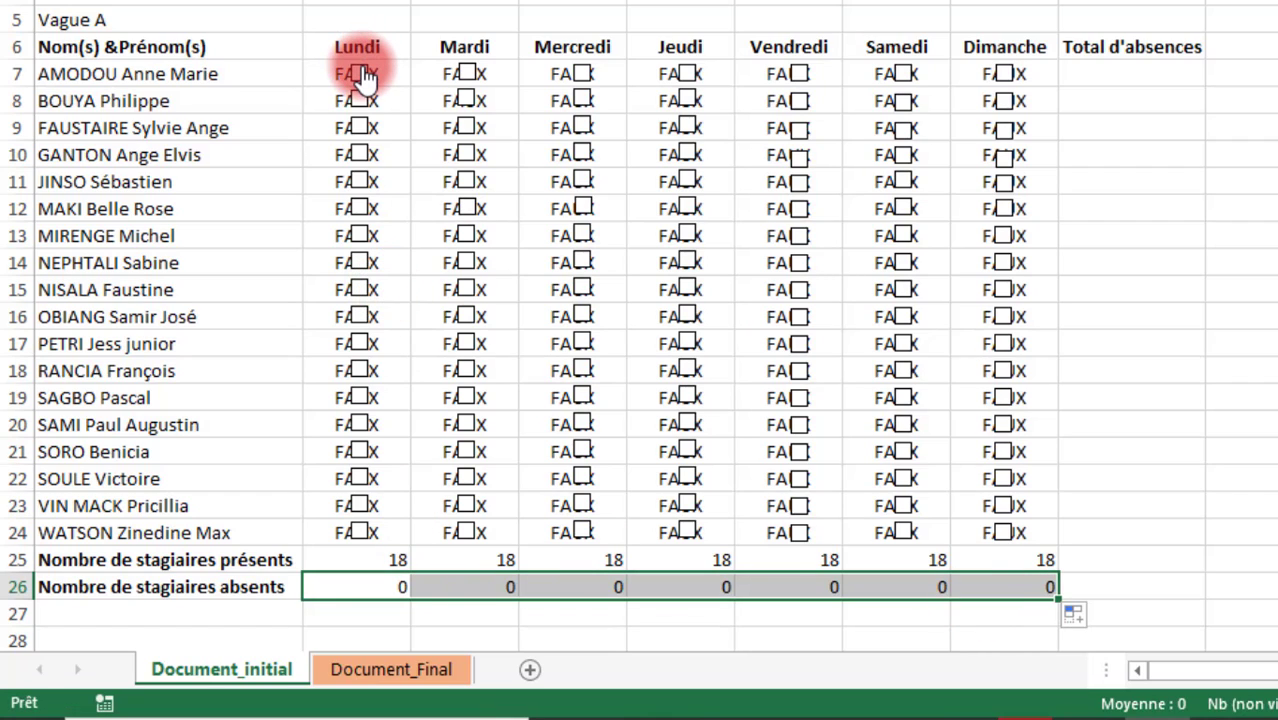
Step: Test several Lundi checkboxes, leaving only those in rows 16 and 19 ticked
left_click(360, 184)
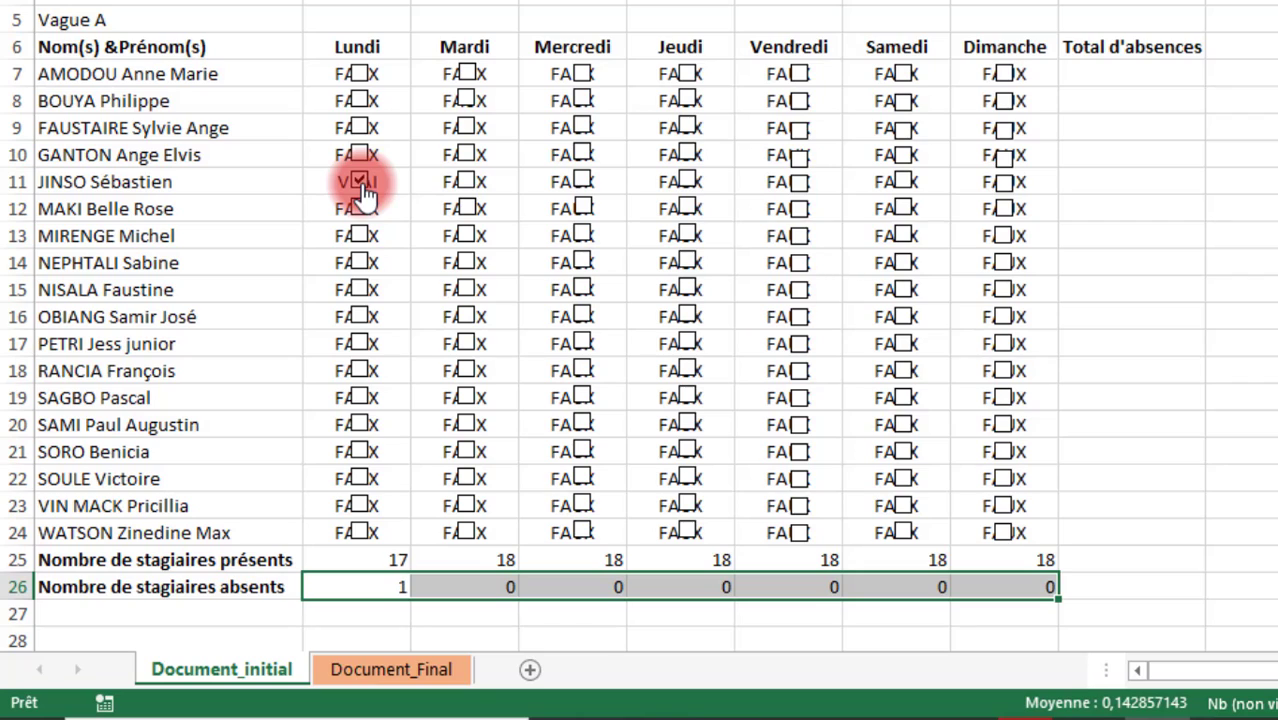
left_click(362, 186)
left_click(358, 316)
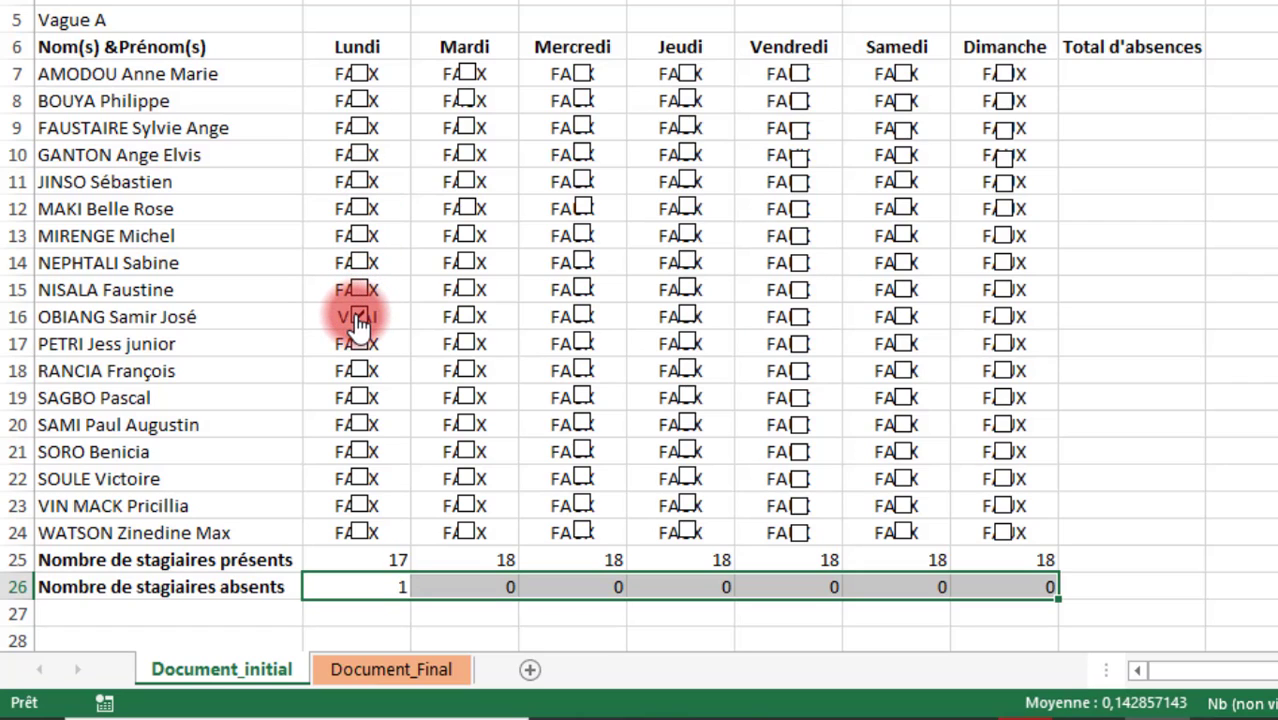
left_click(359, 398)
left_click(360, 476)
left_click(358, 456)
left_click(358, 456)
left_click(360, 478)
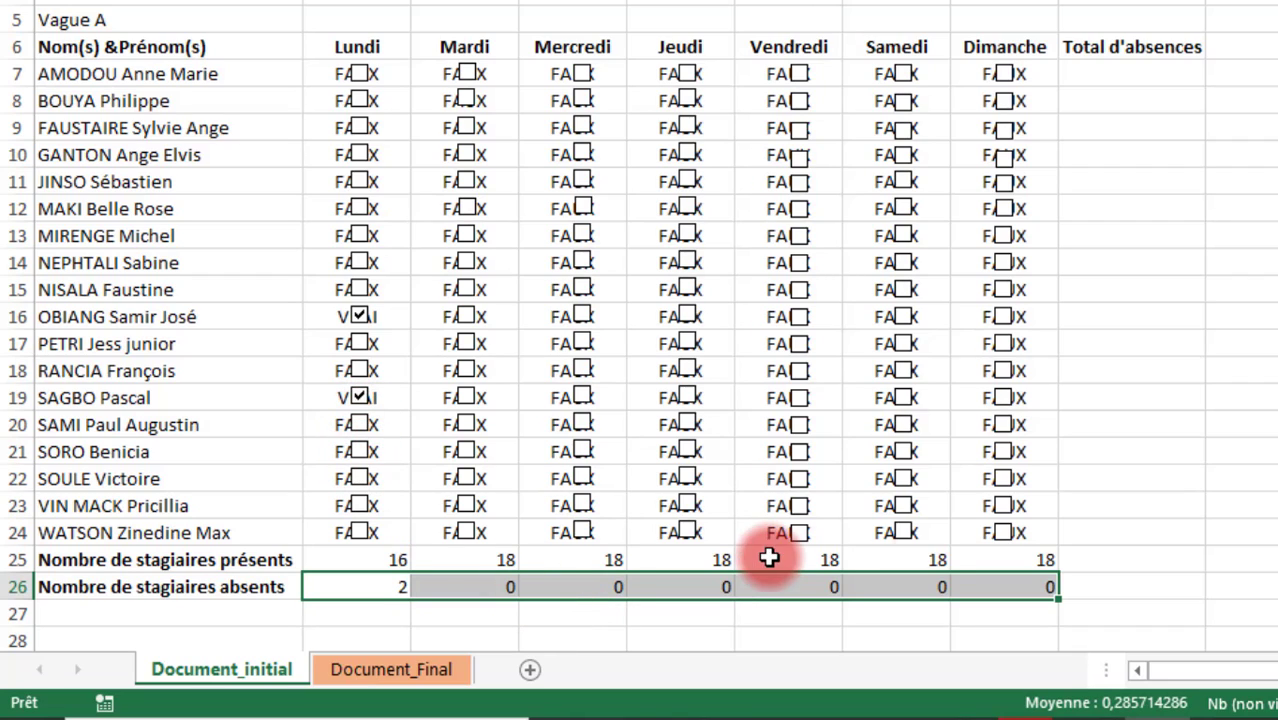
Step: Count the "VRAI" values of B7:H7 in cell I7 with NB.SI and copy the formula down to I24
left_click(1166, 78)
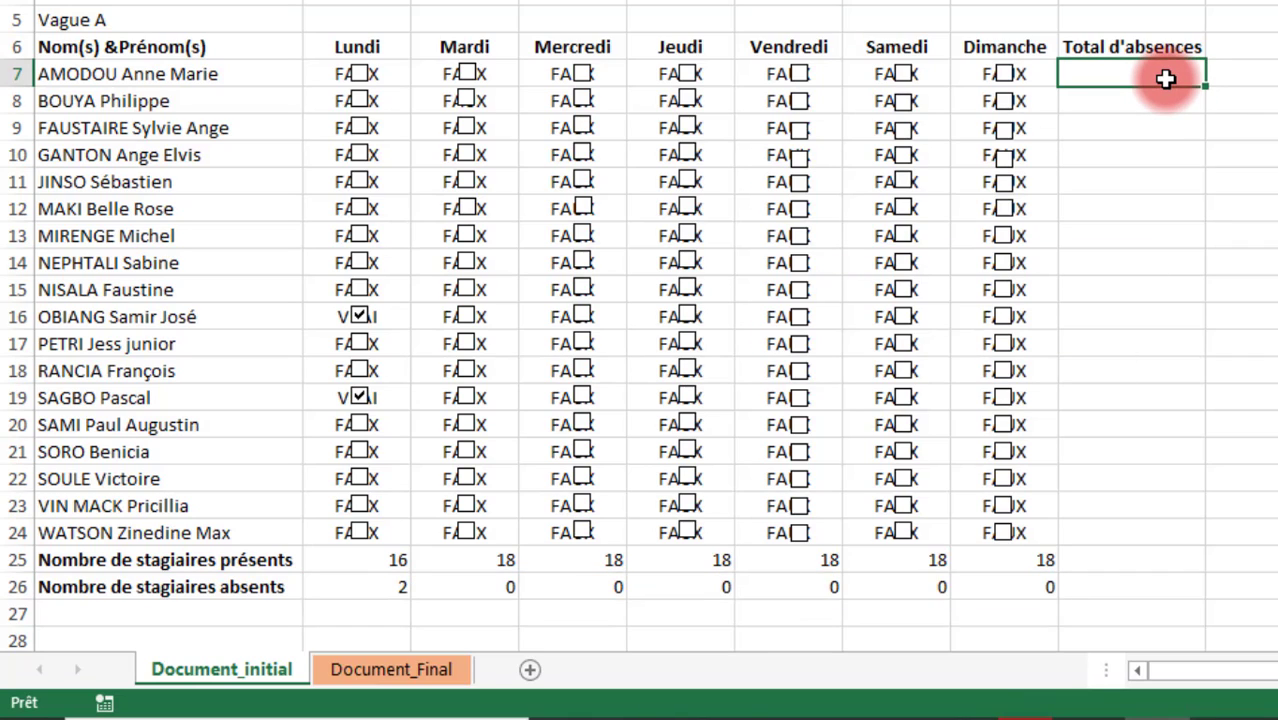
type("=nb")
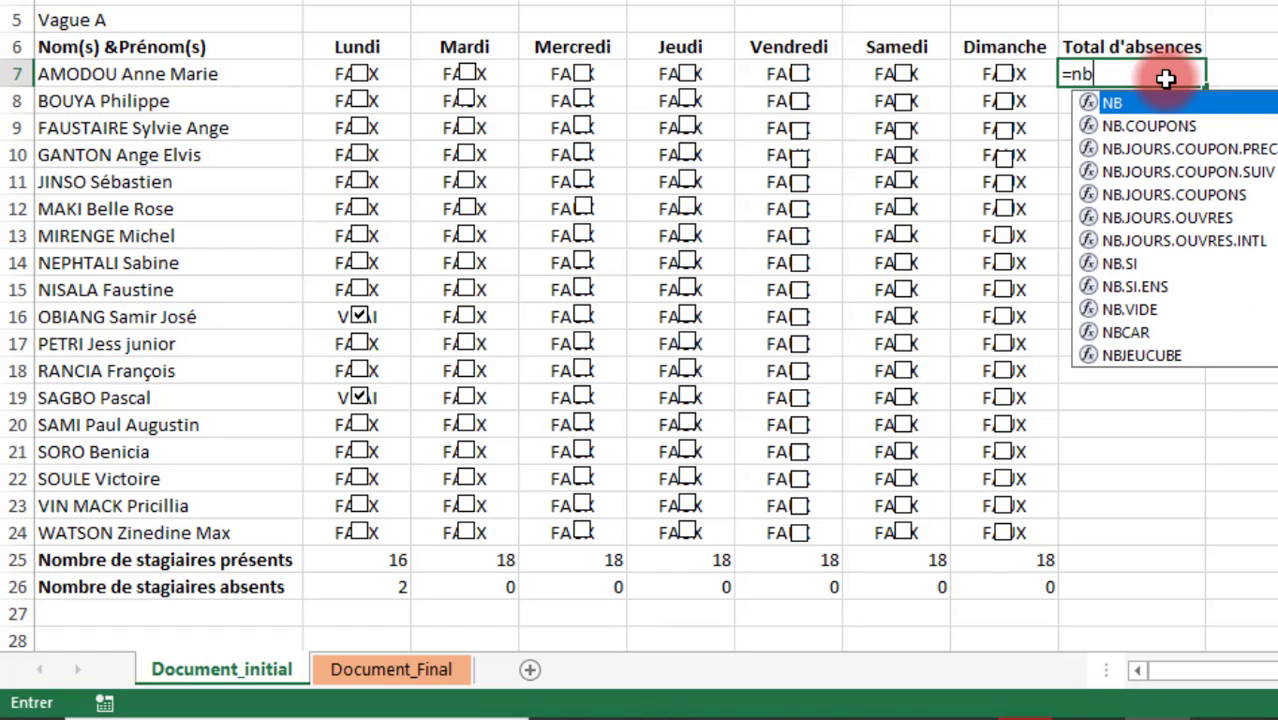
type(".s")
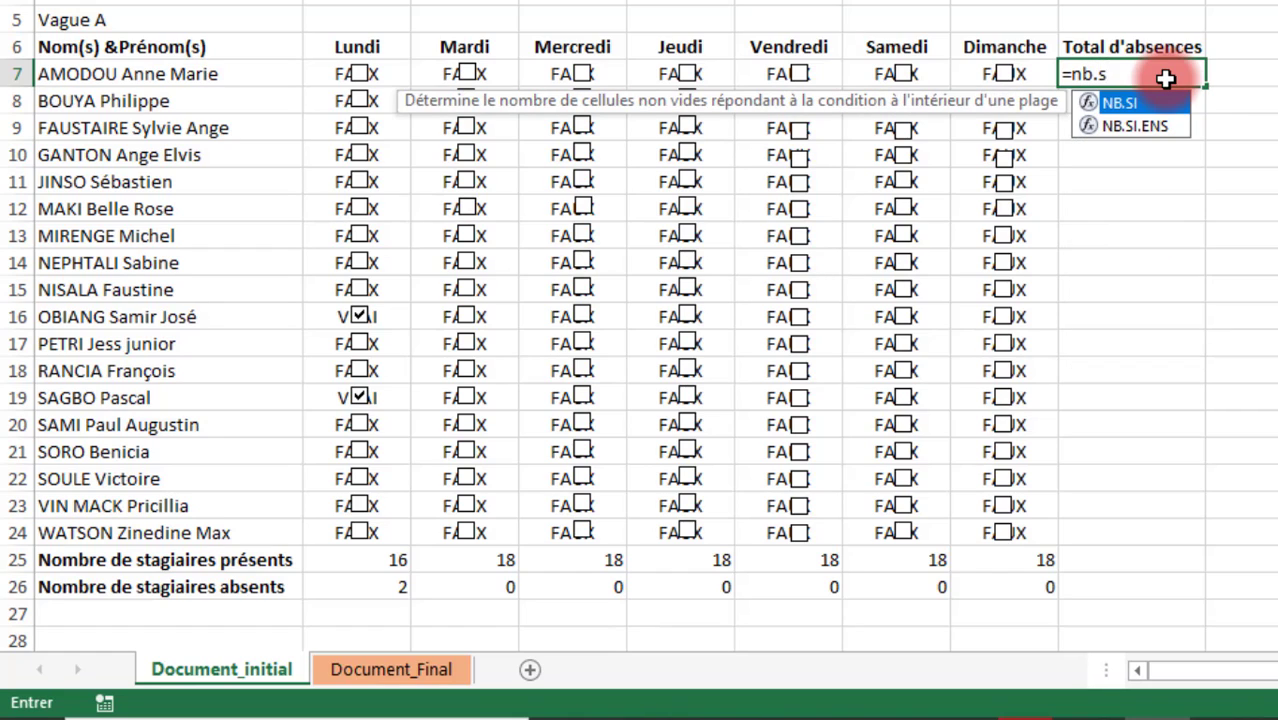
key("Tab")
left_click(322, 68)
key("F8")
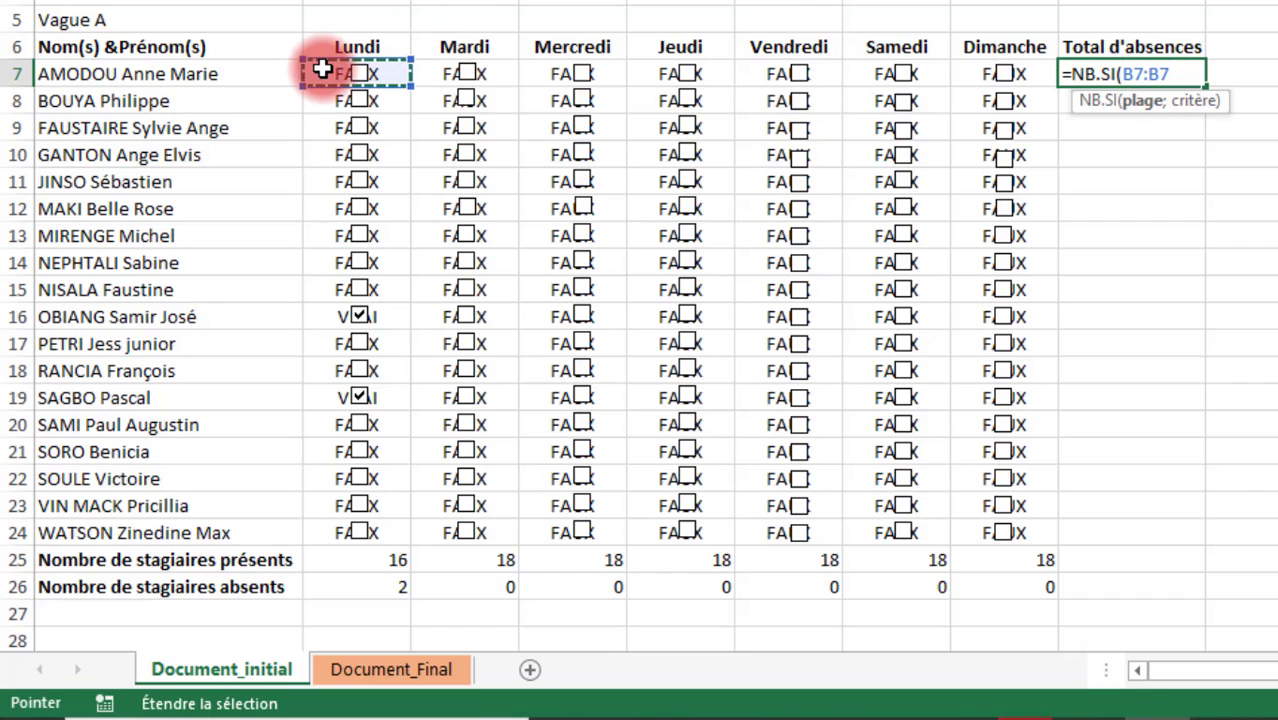
left_click(1040, 76)
type(";\"VRAI")
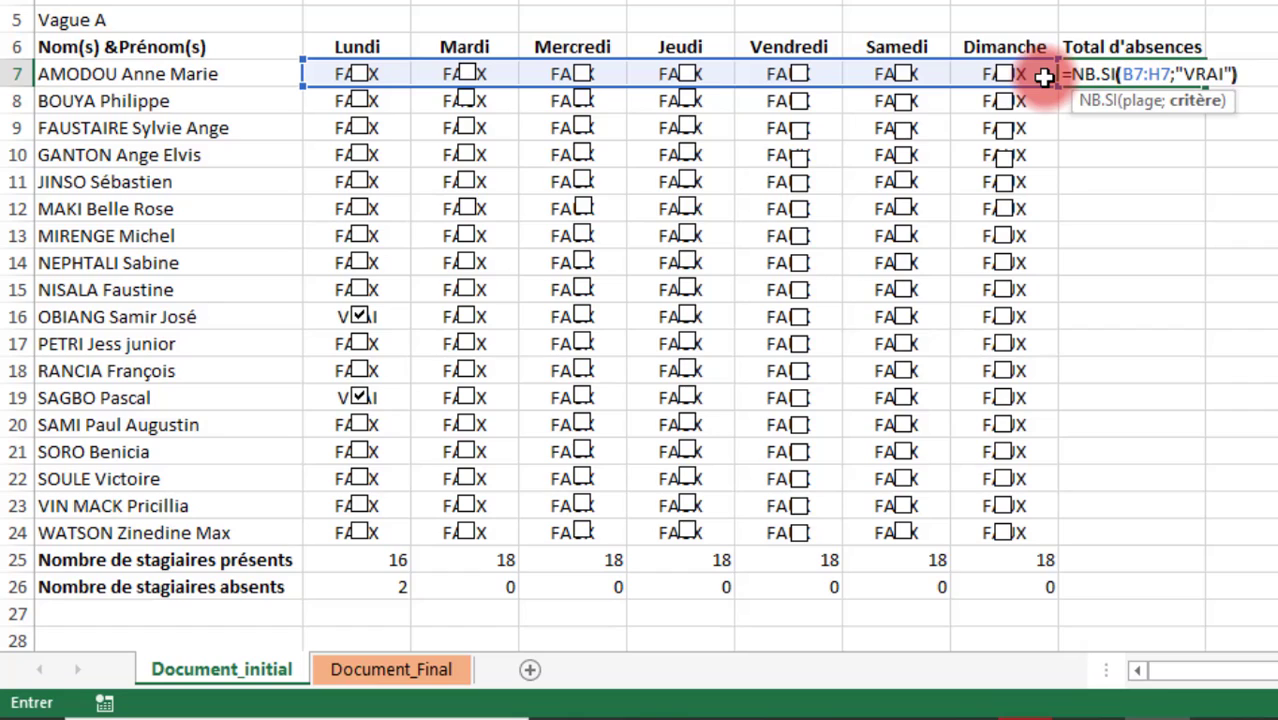
key("Return")
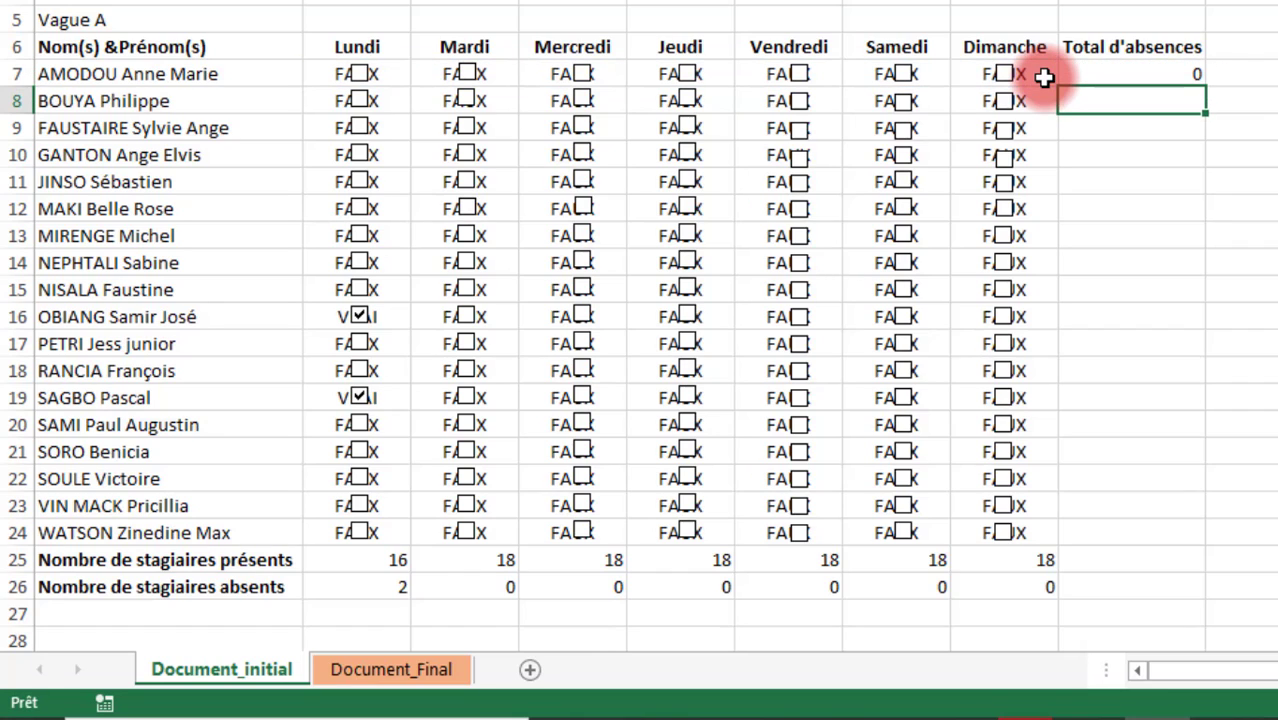
left_click(1126, 76)
left_click_drag(1205, 87, 1170, 534)
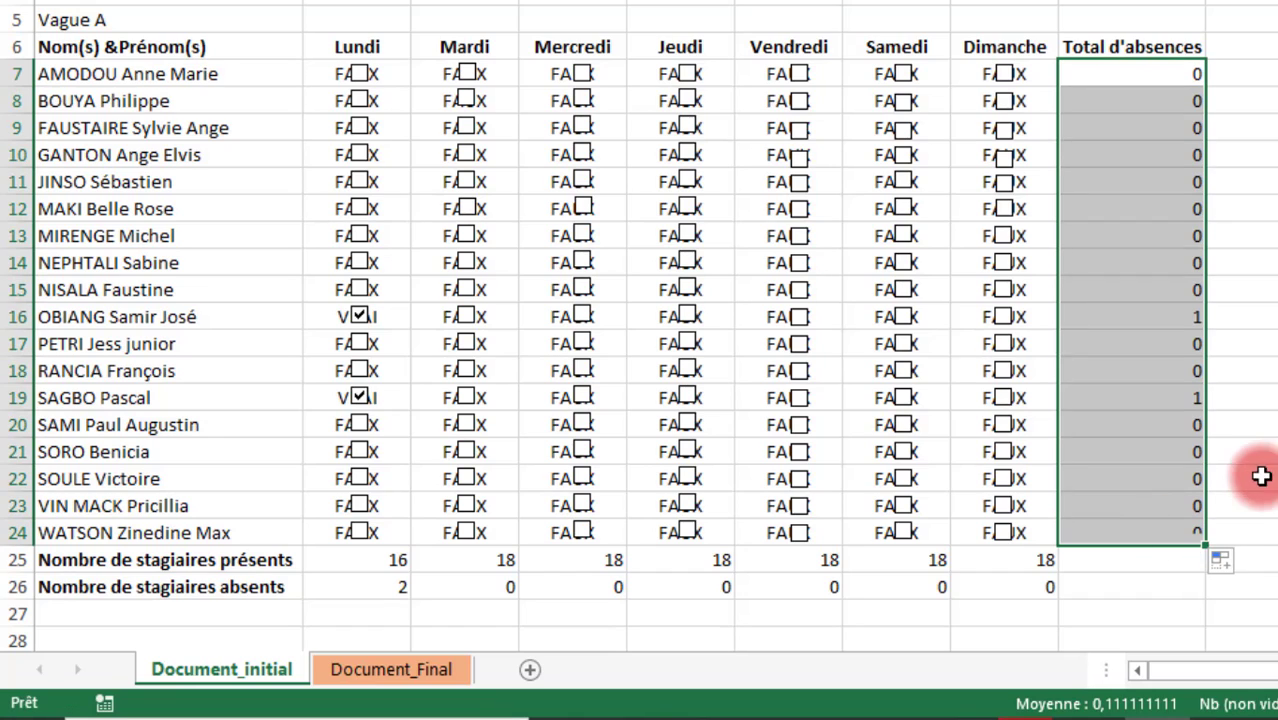
Step: Inspect the range referenced by the total-absences formula in cell I19, leaving the formula as it is
left_click(1159, 395)
key("F2")
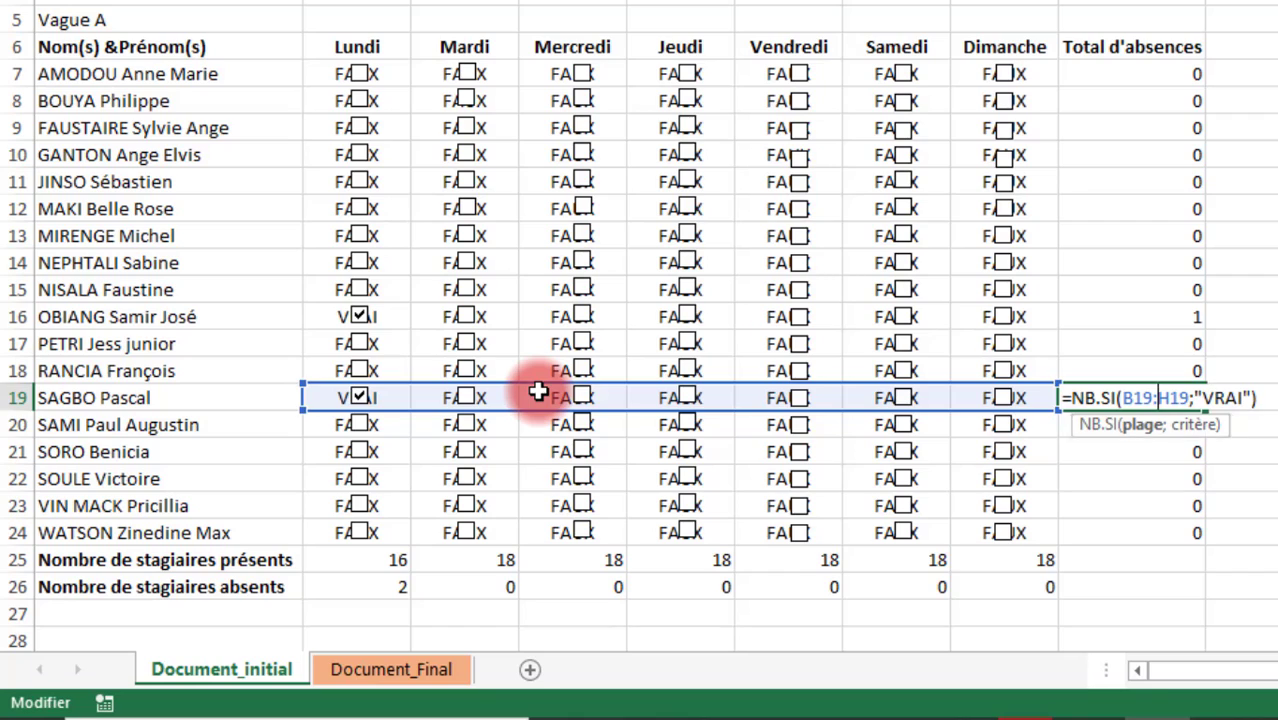
key("Return")
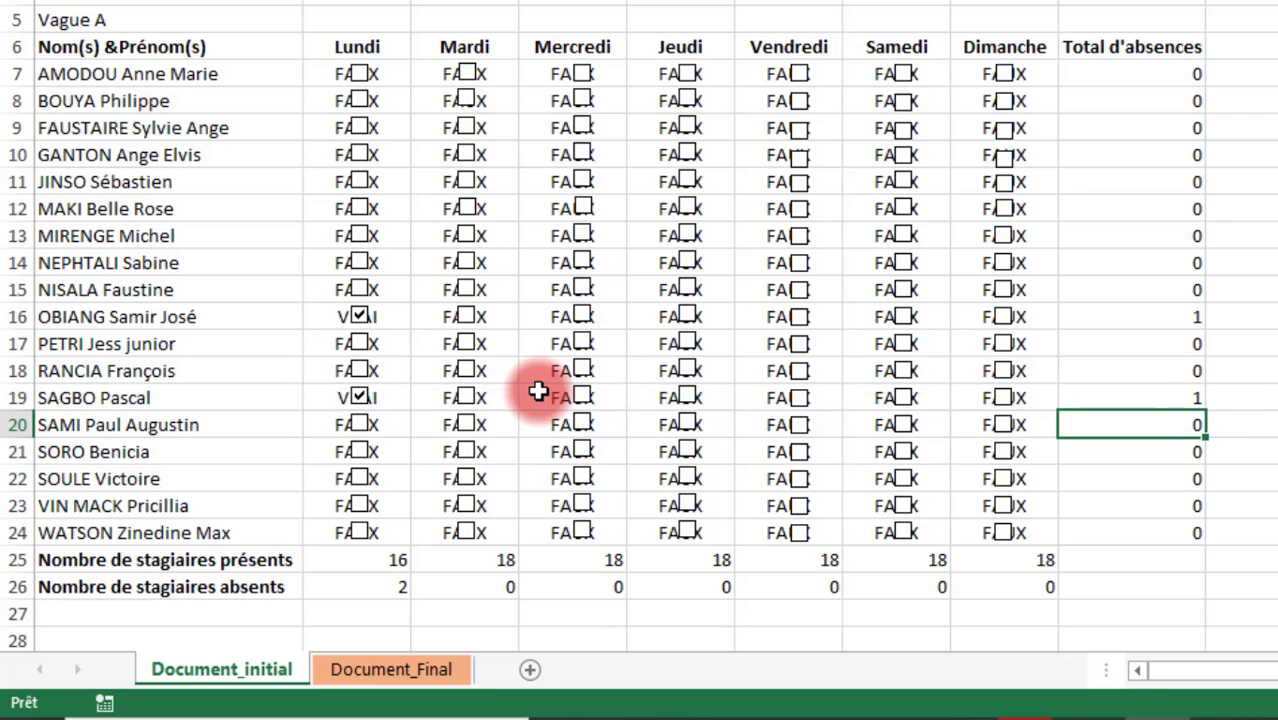
left_click(1109, 396)
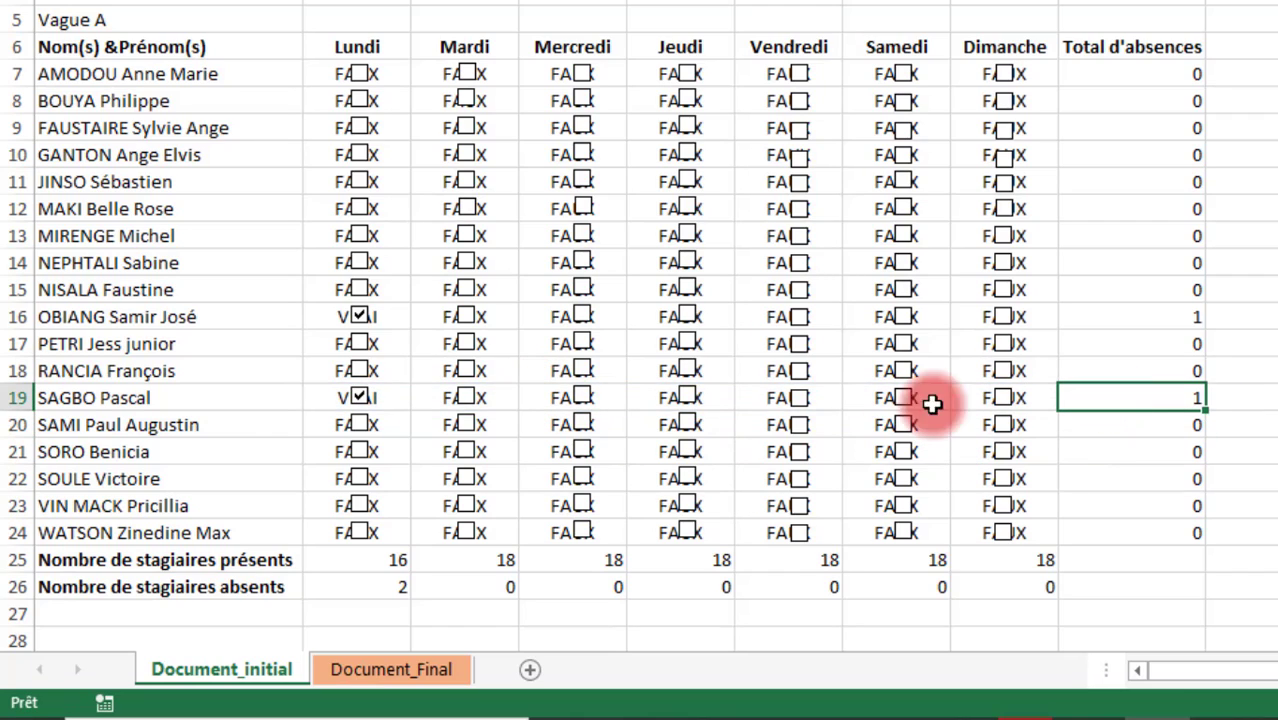
left_click(357, 403)
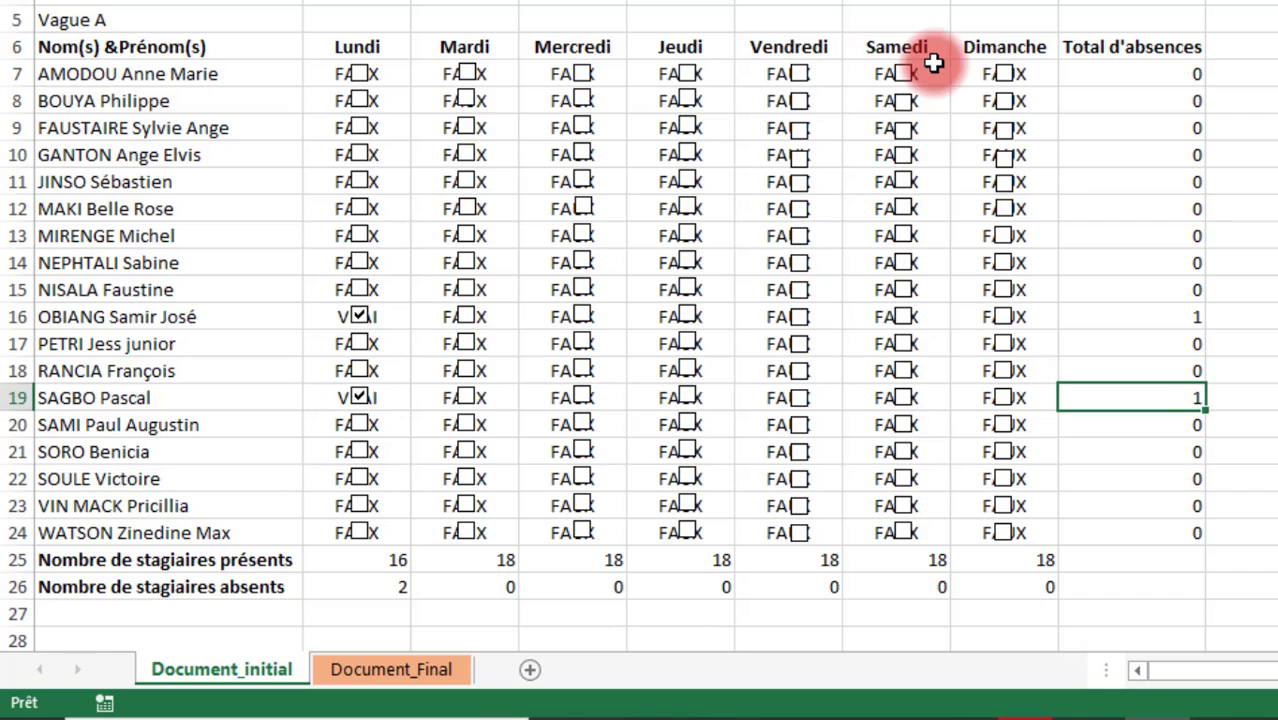
Step: Tick the Dimanche, Samedi and Vendredi checkboxes in row 7 to test the absence totals
left_click(1003, 78)
left_click(902, 76)
left_click(800, 76)
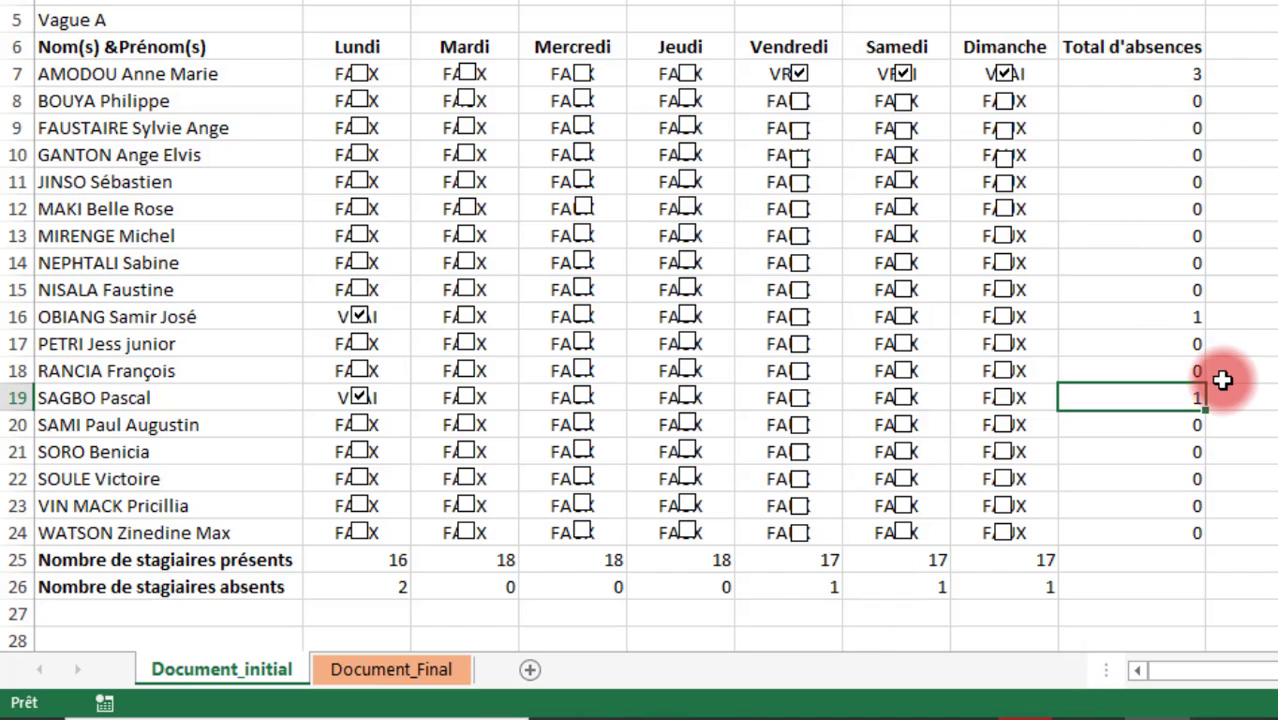
Step: Merge and center cells I25 and I26 below the total-absences column
left_click(1170, 540)
left_click_drag(1170, 556, 1171, 588)
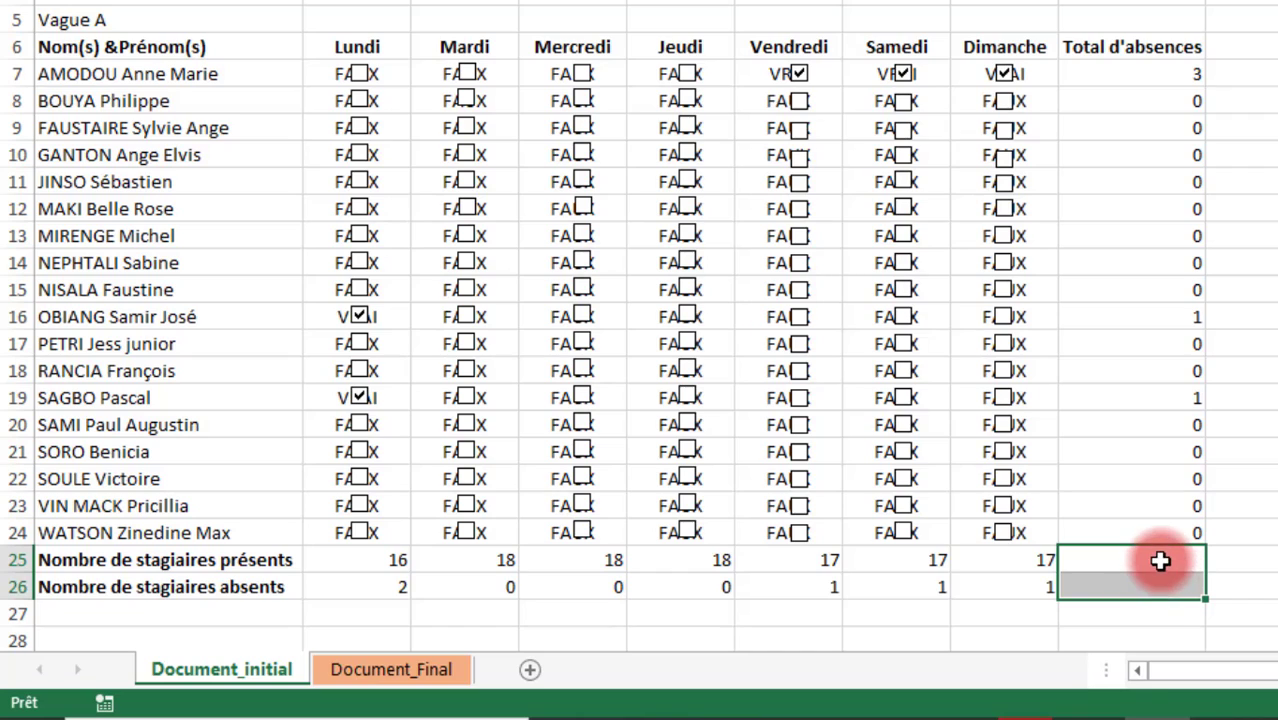
left_click(752, 2)
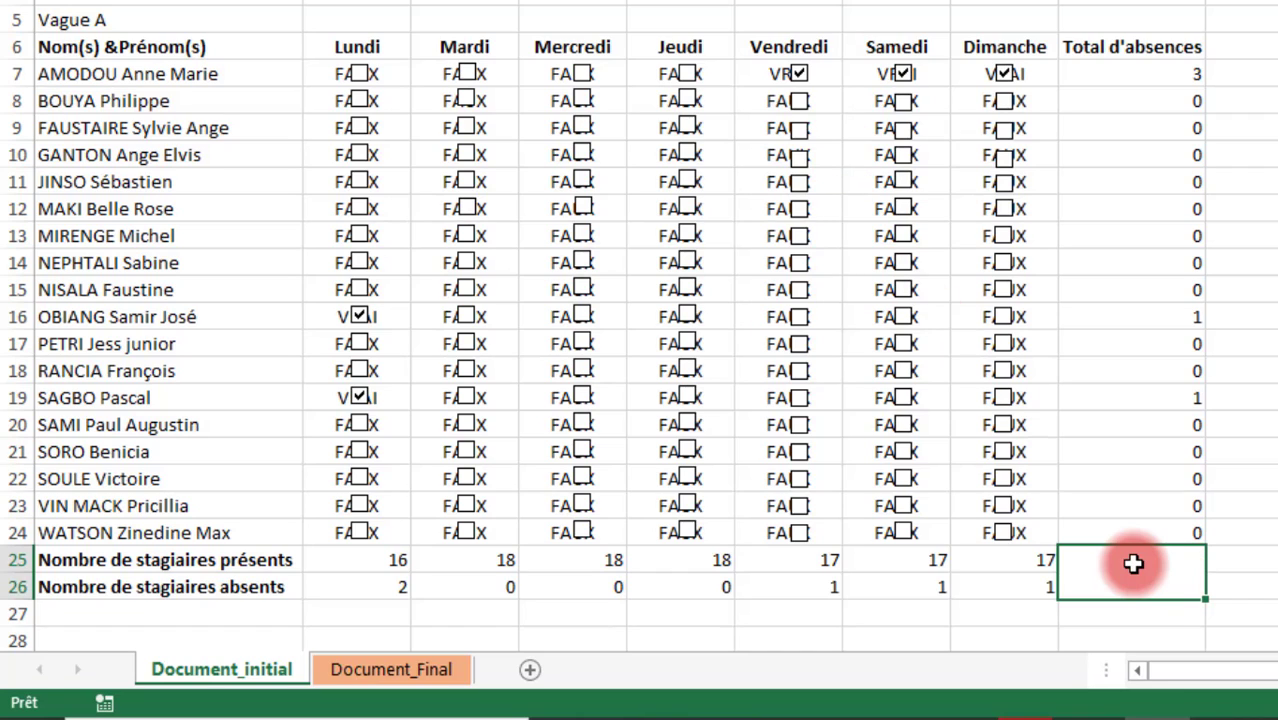
Step: Total the absences of I7:I24 in the merged cell I25 with SOMME
type("=somm")
key("Tab")
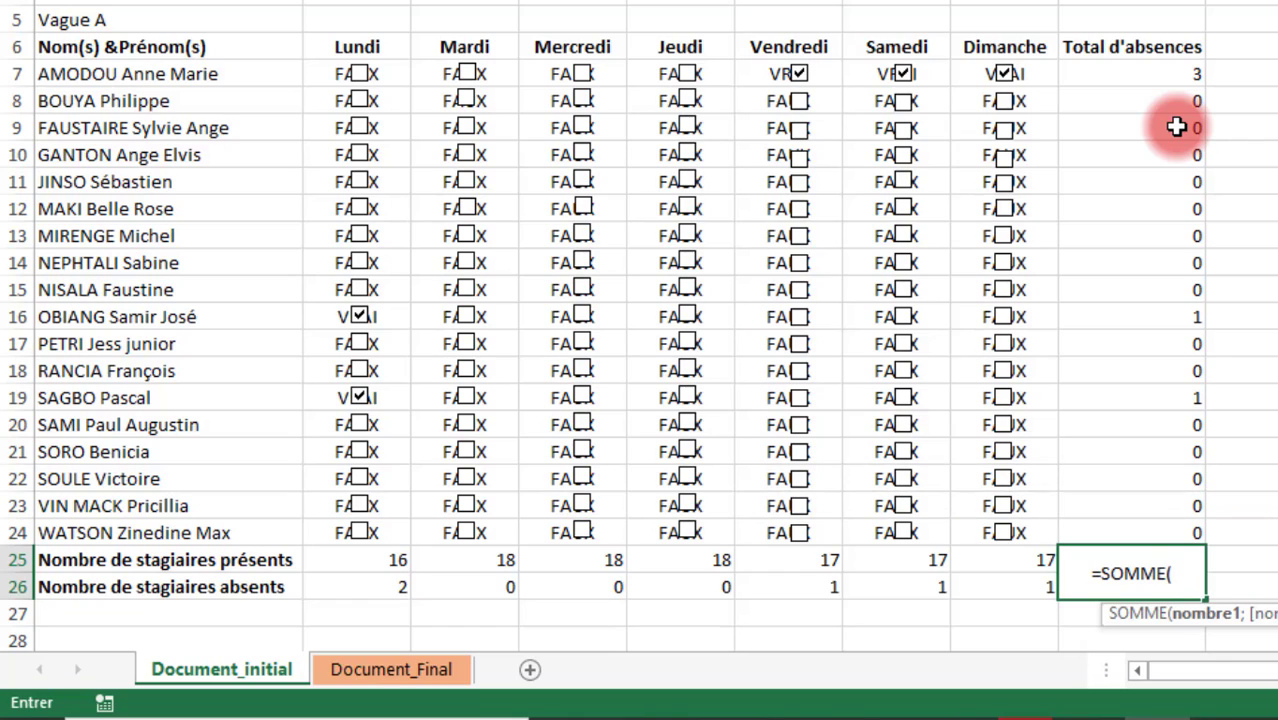
left_click(1191, 70)
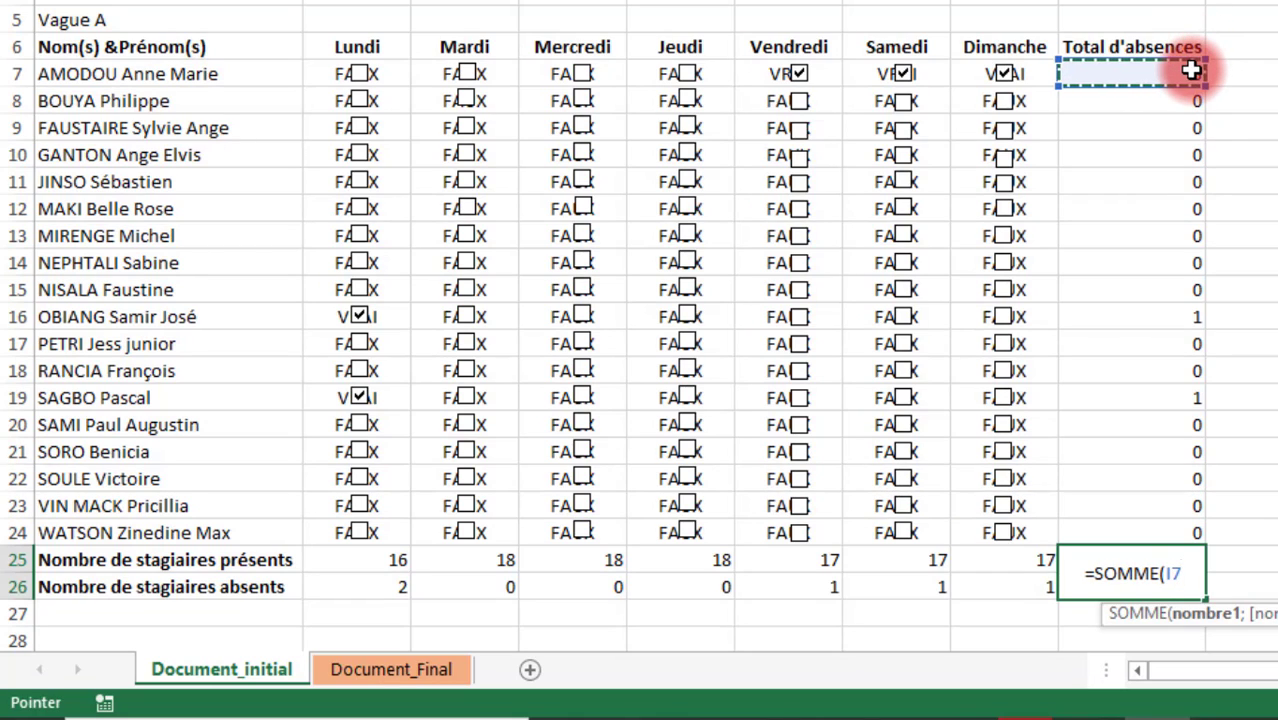
left_click(1195, 525, "shift")
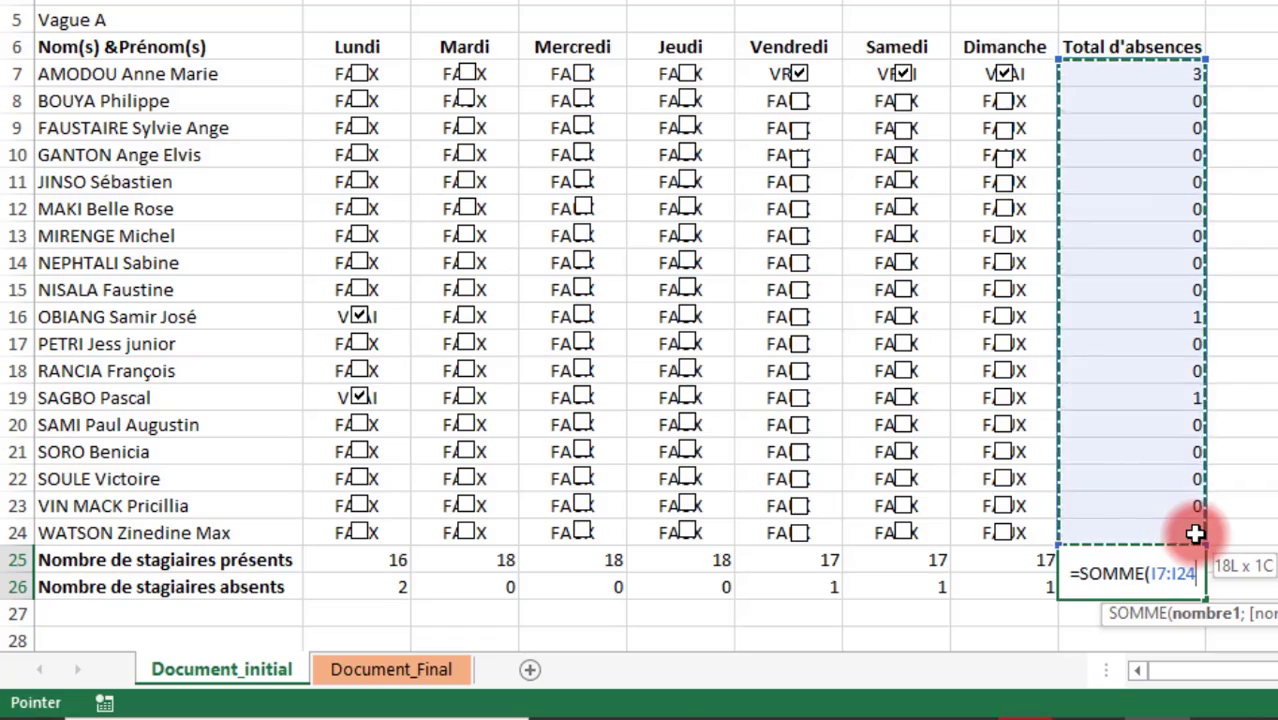
key("Return")
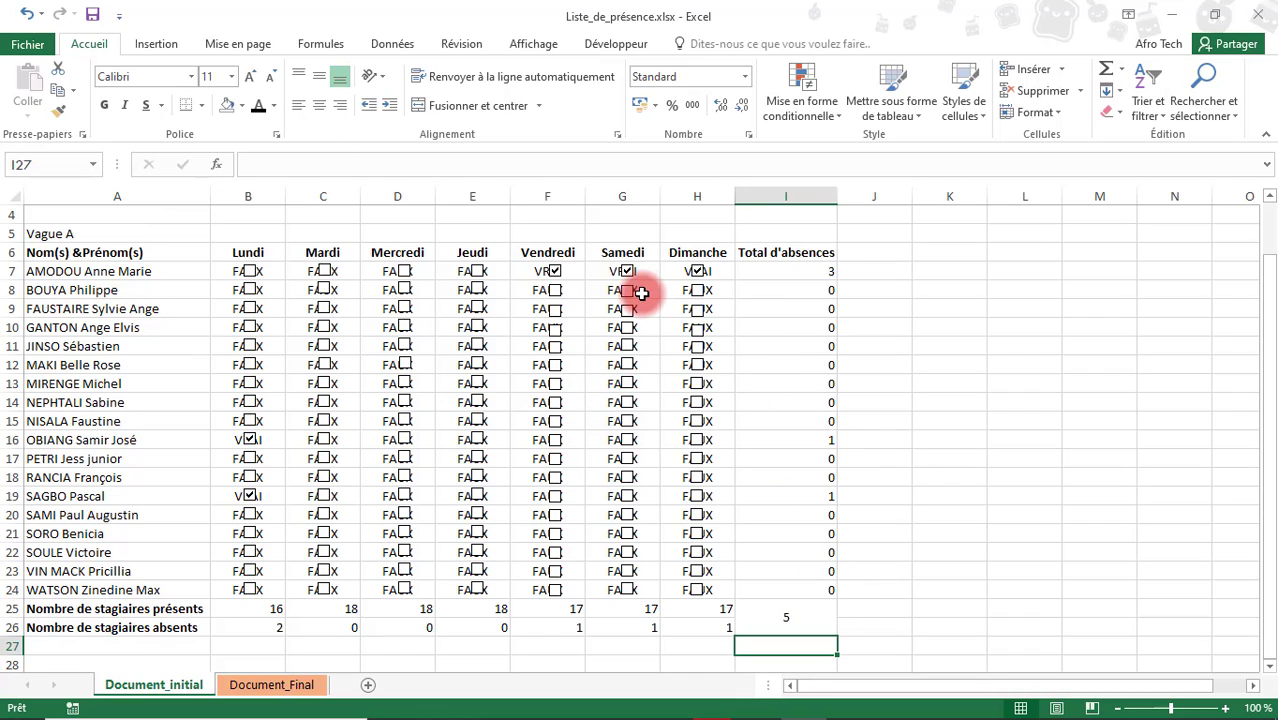
Step: Clear the row 7 checkboxes and mark absences for Vendredi and Dimanche in row 9, Mardi in row 15 and Mercredi in row 21
left_click(556, 280)
left_click(698, 318)
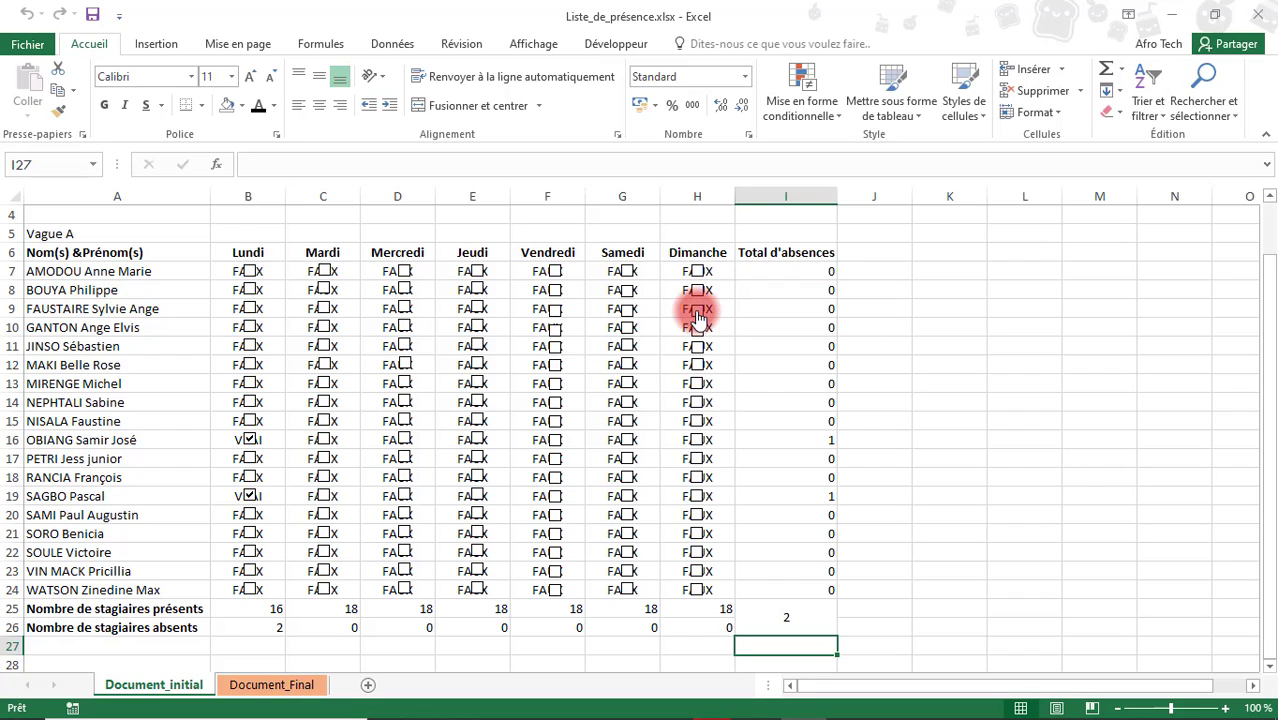
left_click(557, 314)
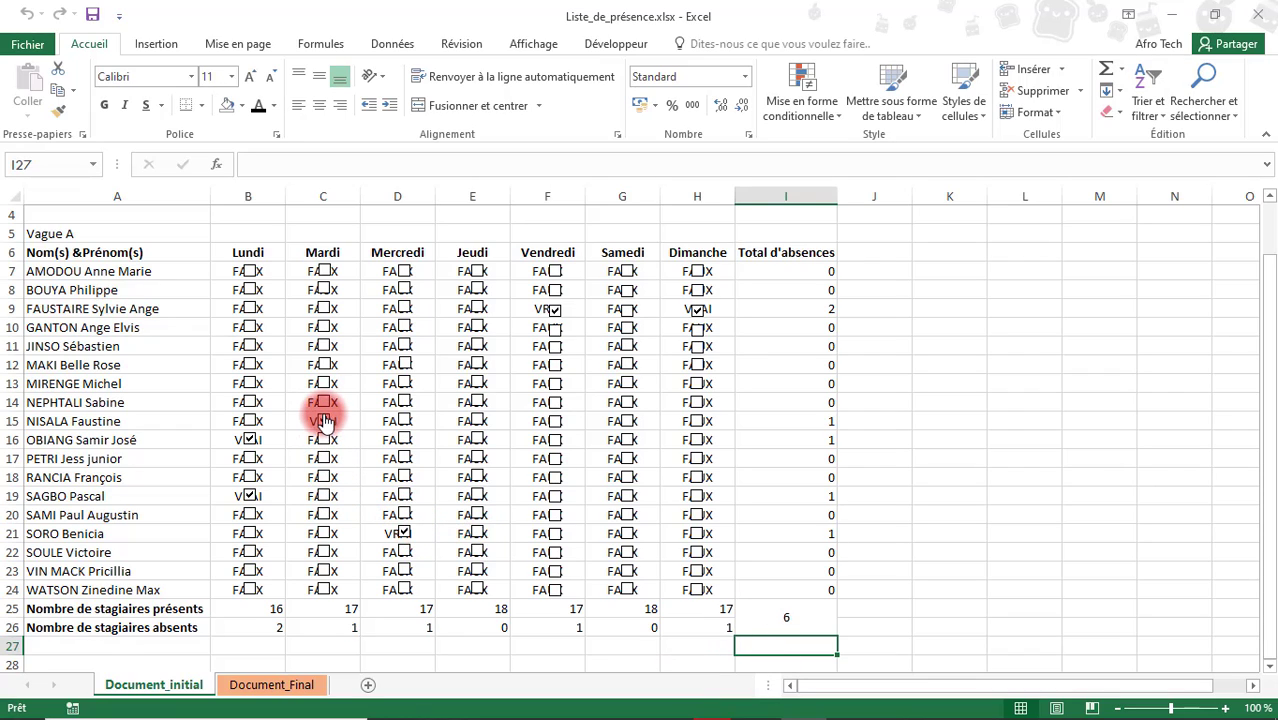
left_click(323, 422)
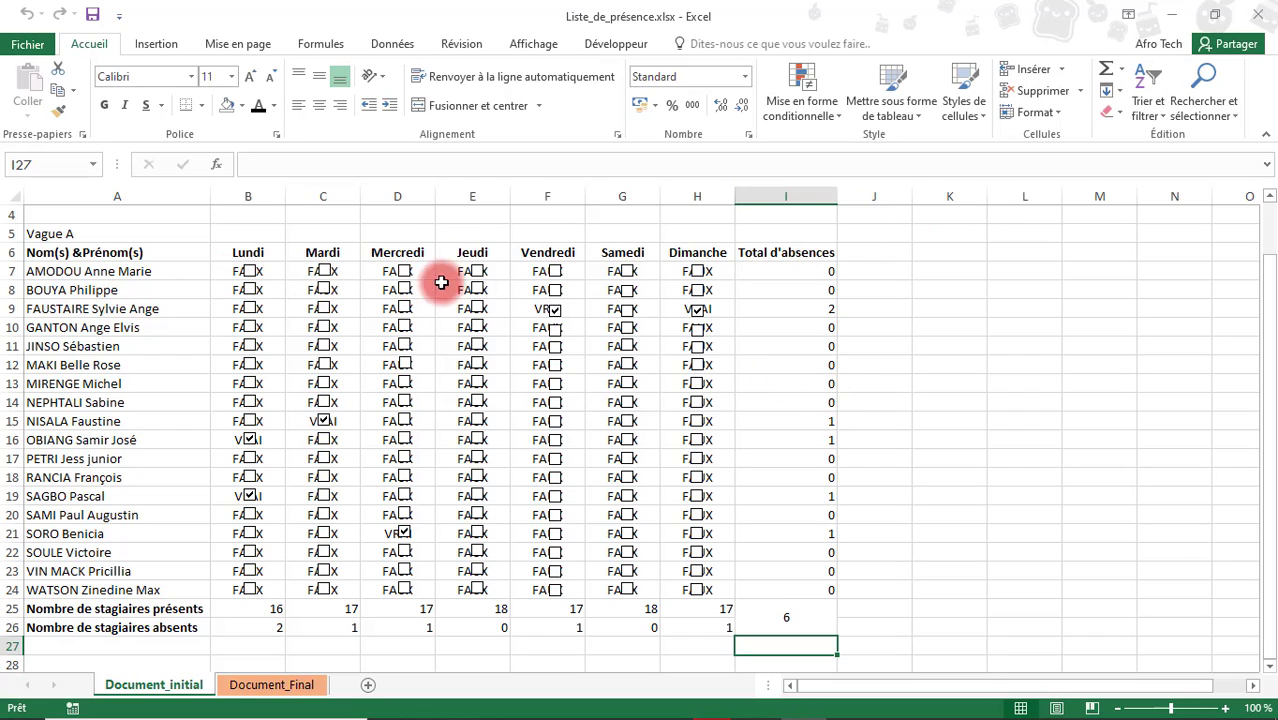
Step: Set the font color of the checkbox cells B7:H24 to white to hide the VRAI/FAUX values
left_click(233, 273)
mouse_move(233, 273)
left_mouse_down()
mouse_move(465, 474)
mouse_move(619, 537)
mouse_move(698, 587)
left_mouse_up()
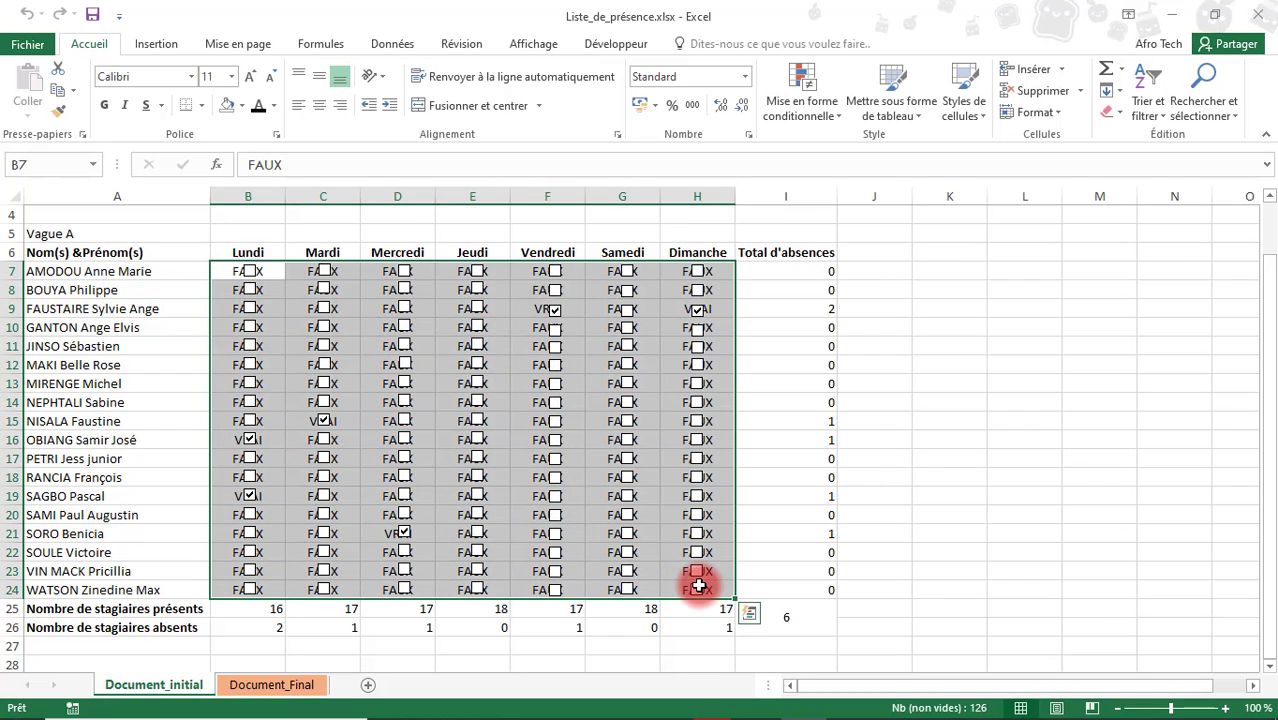
left_click(244, 114)
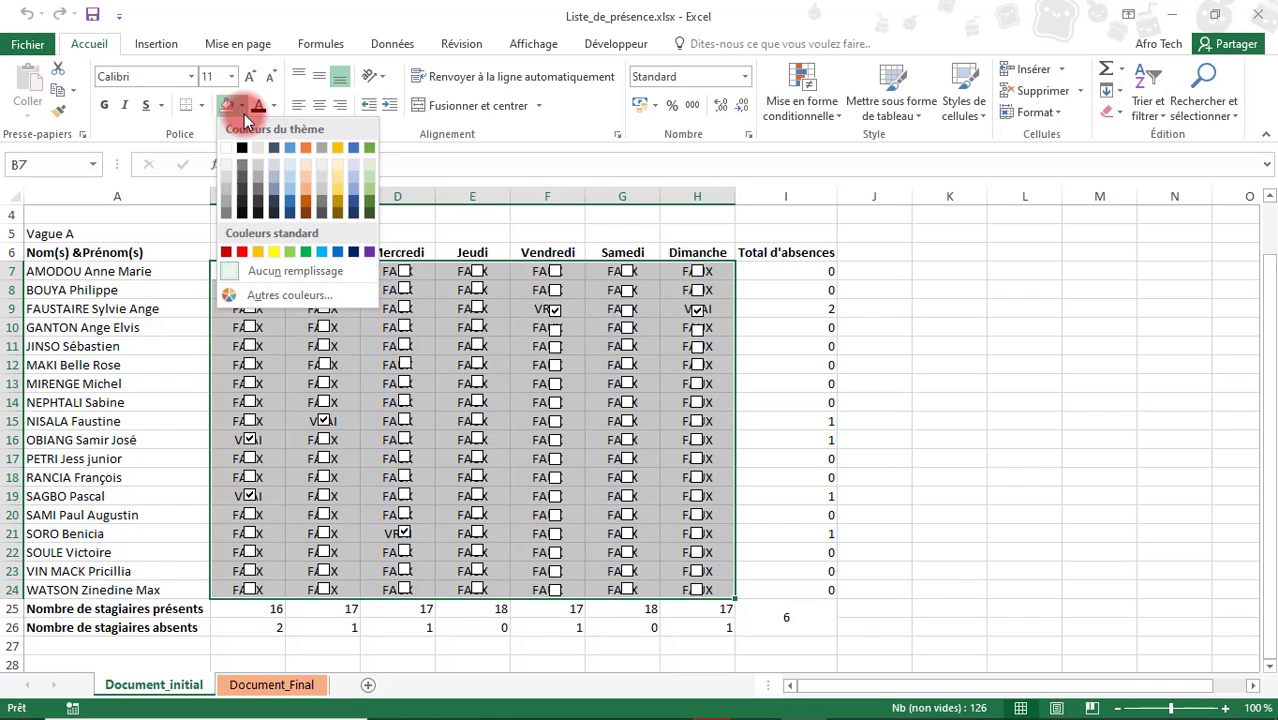
left_click(275, 108)
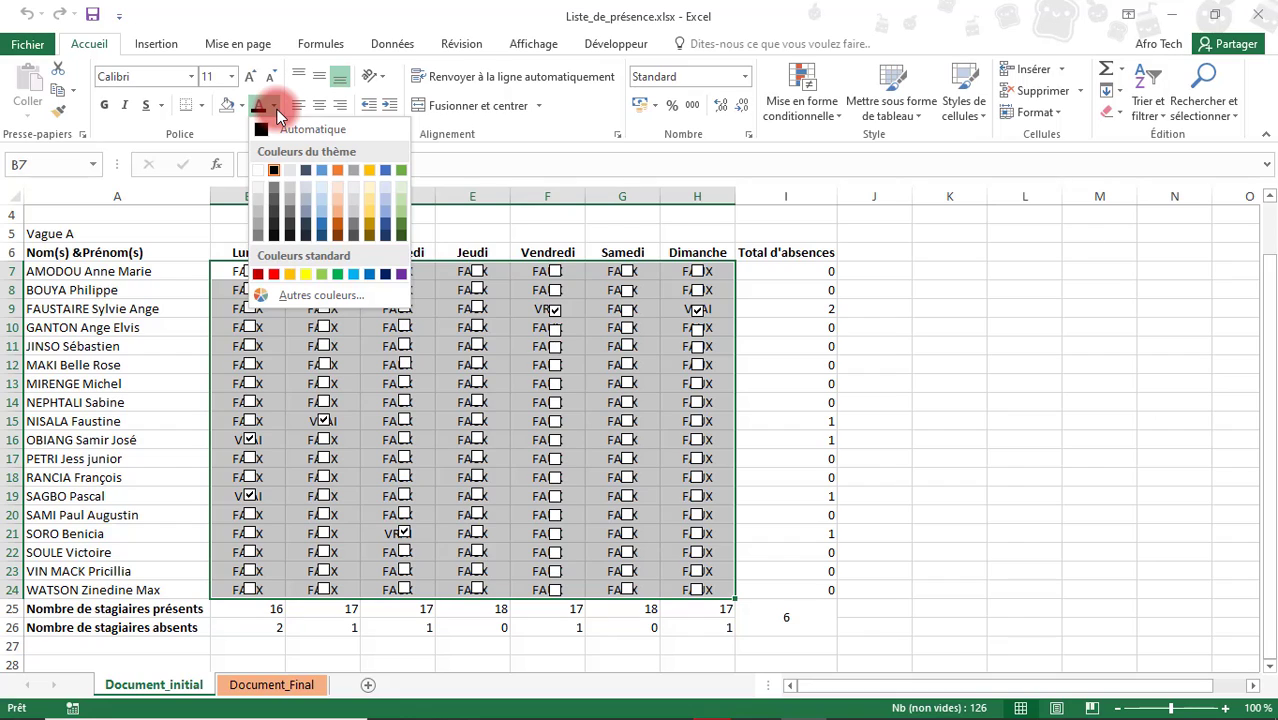
left_click(267, 175)
left_click(760, 400)
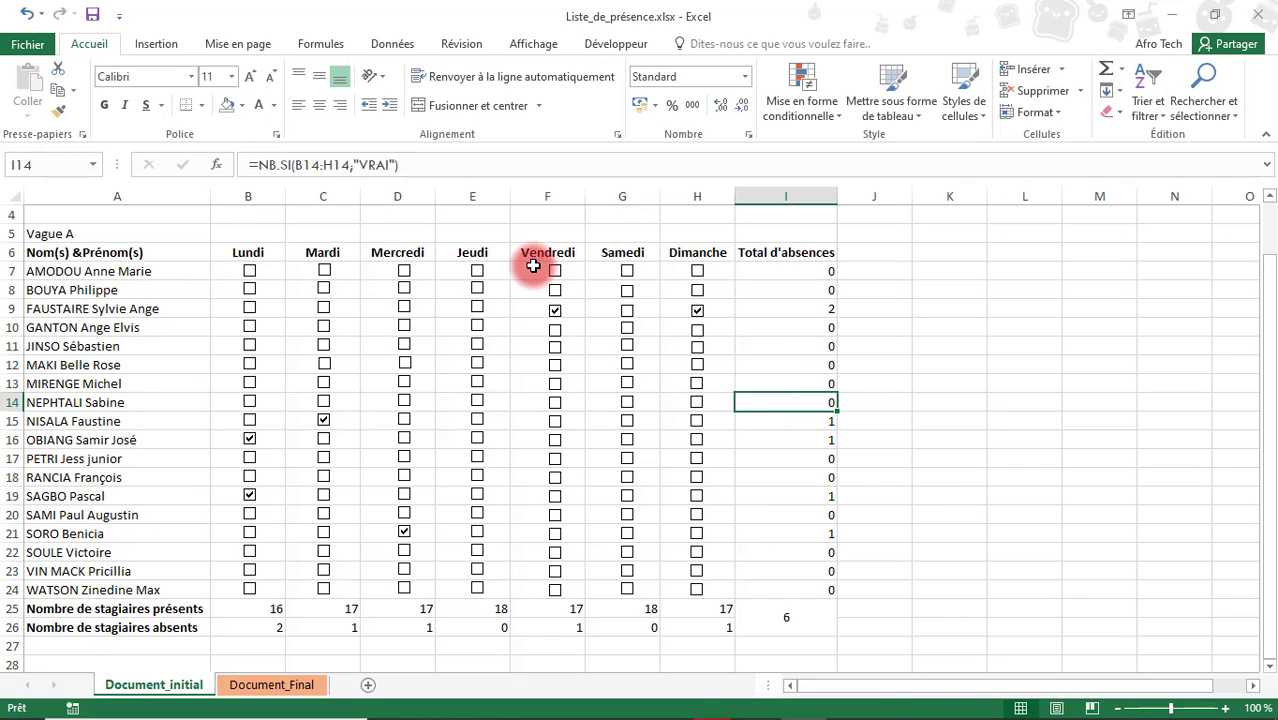
Step: Tick the Mercredi checkbox in row 8 and clear it again to test the absence totals
left_click(491, 291)
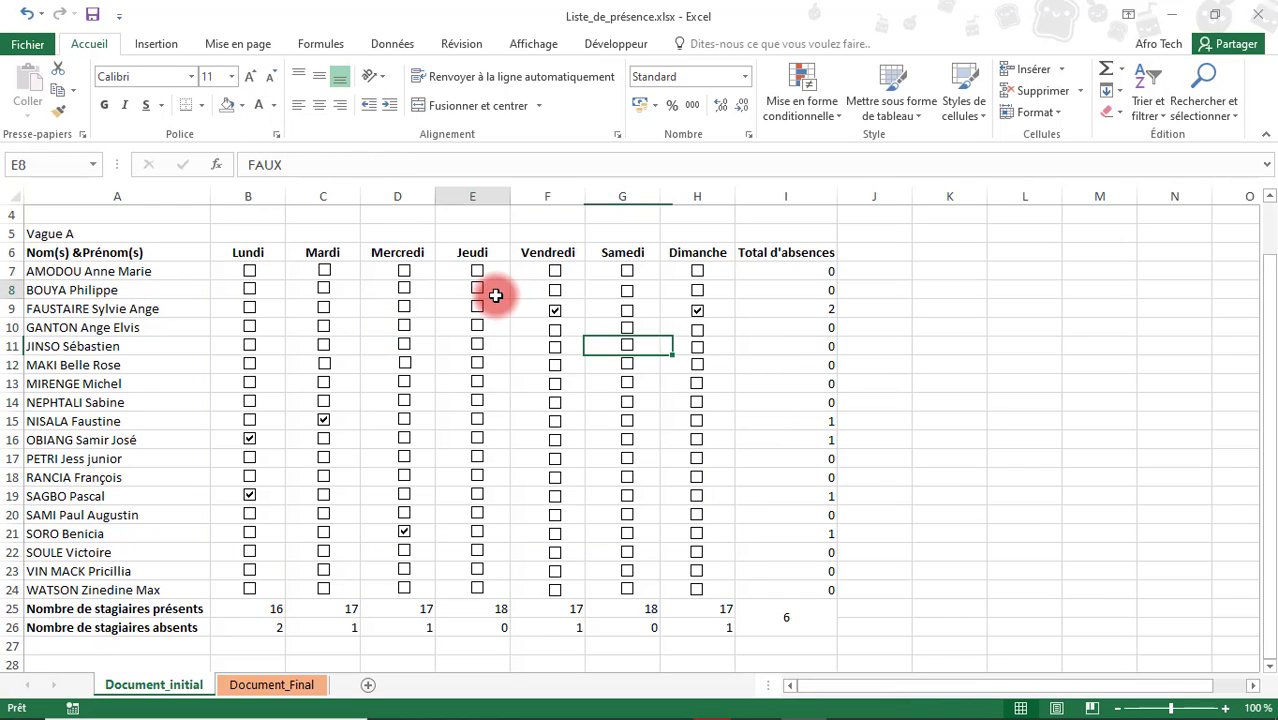
left_click(404, 288)
left_click(758, 440)
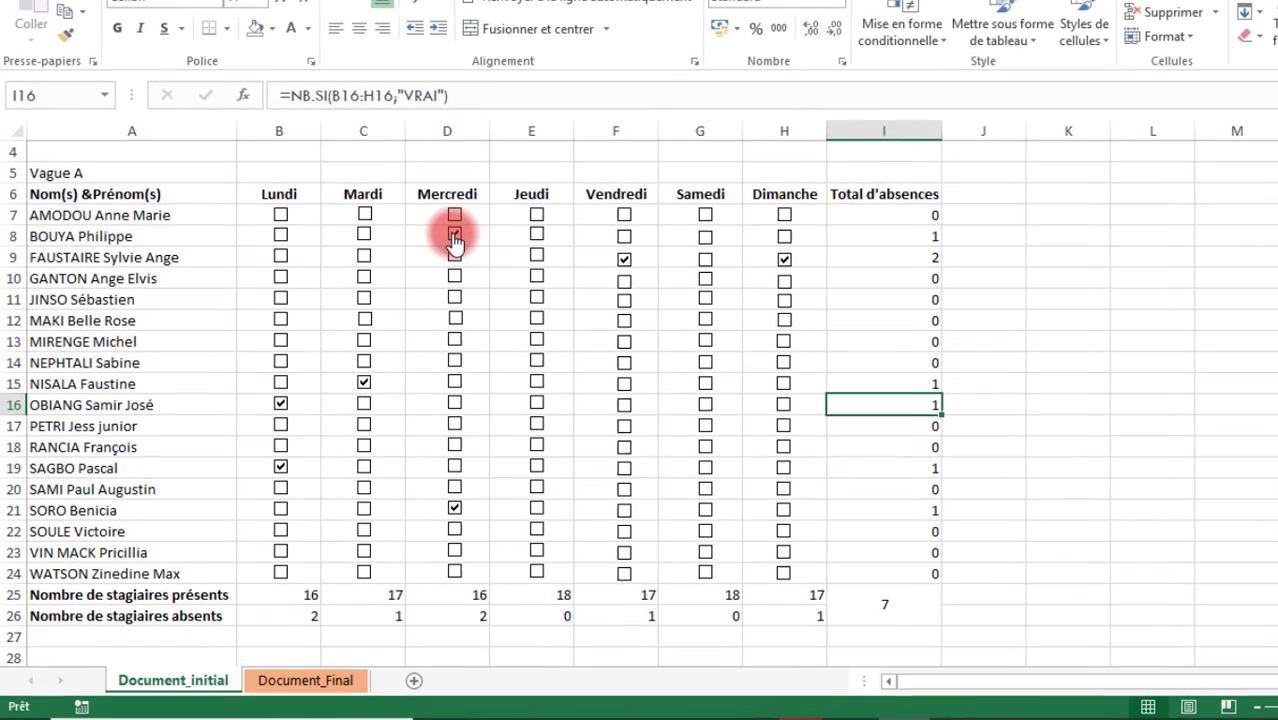
left_click(404, 289)
left_click(358, 390)
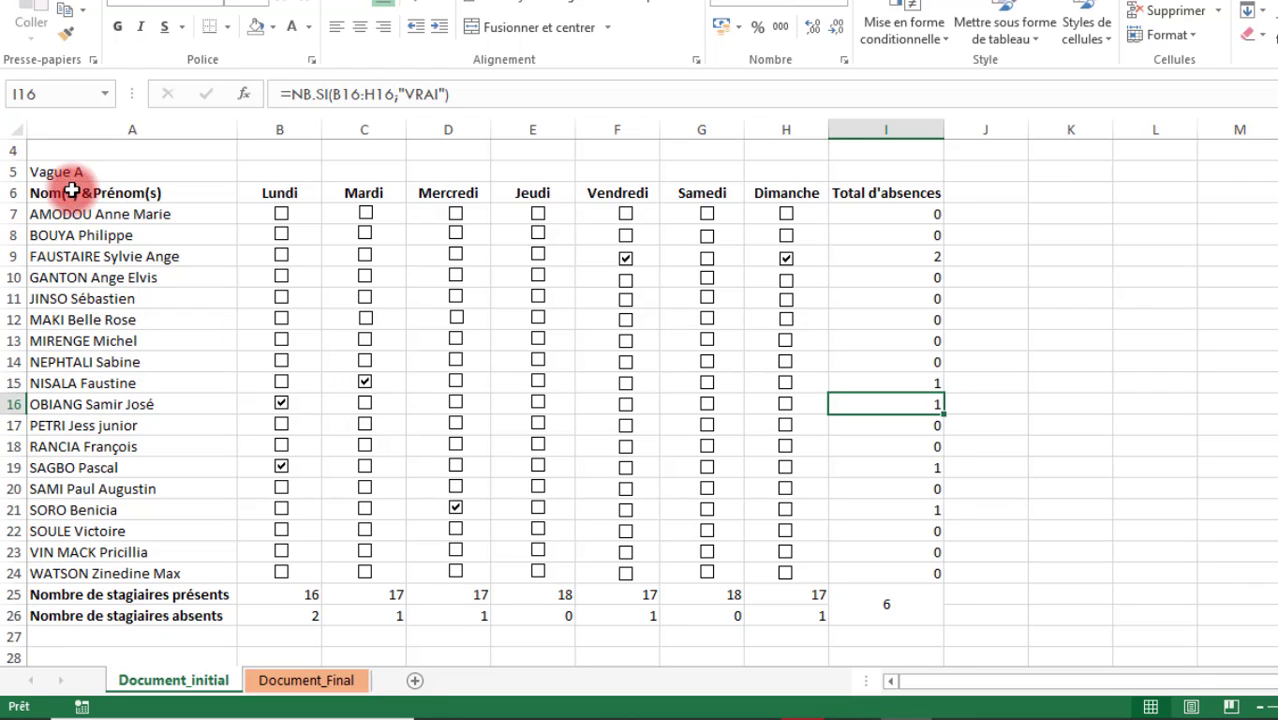
Step: Format the header row A6:I6 with a dark blue fill (Bleu foncé) and white text
left_click_drag(46, 190, 148, 196)
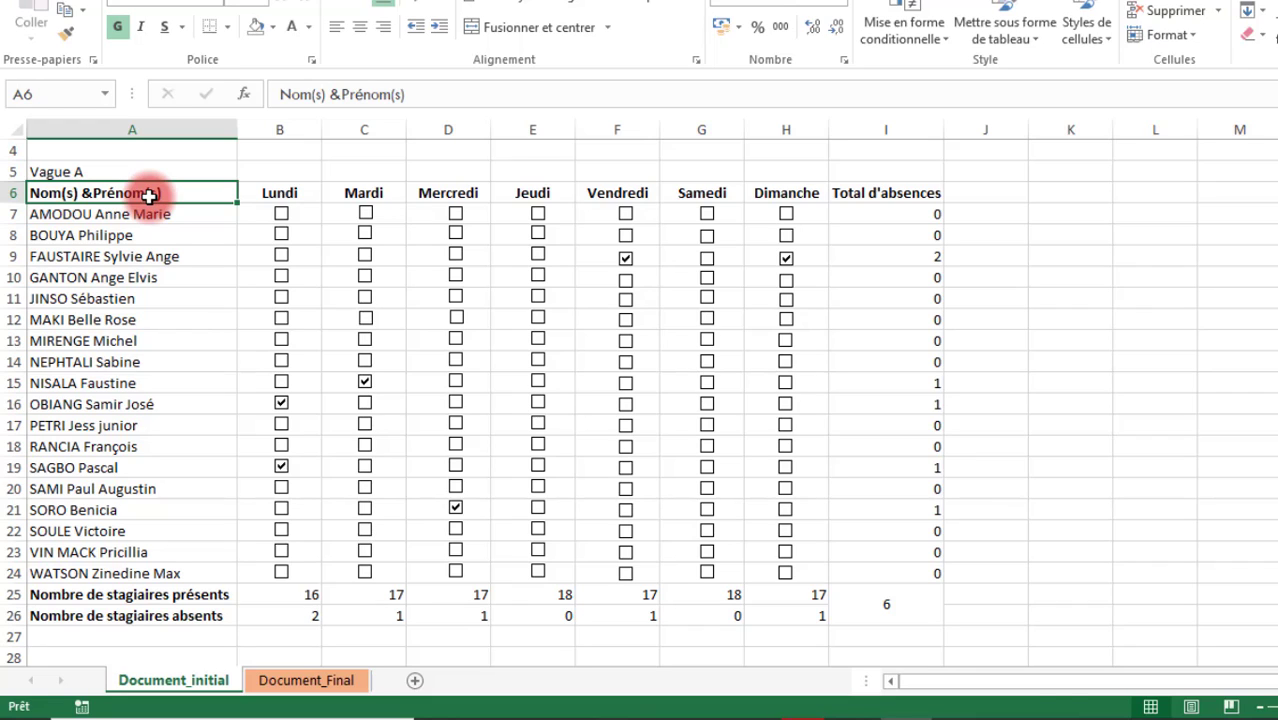
key("ctrl+shift+Right")
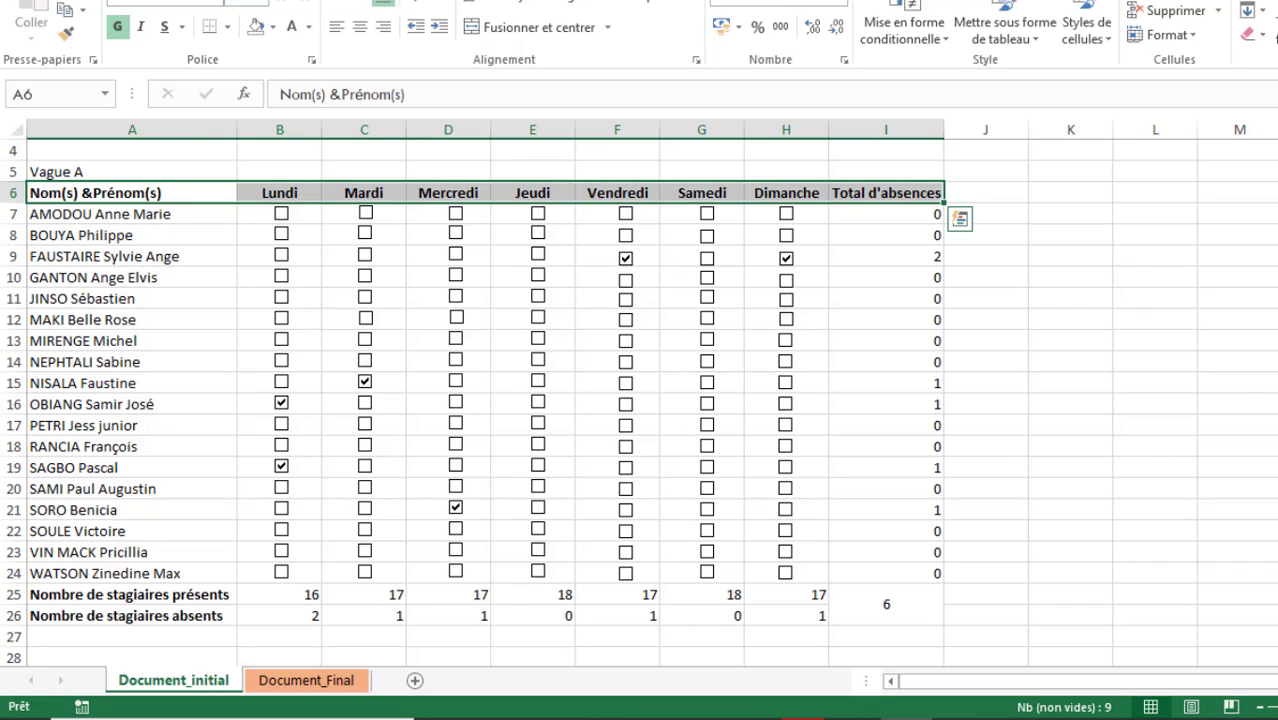
left_click(273, 26)
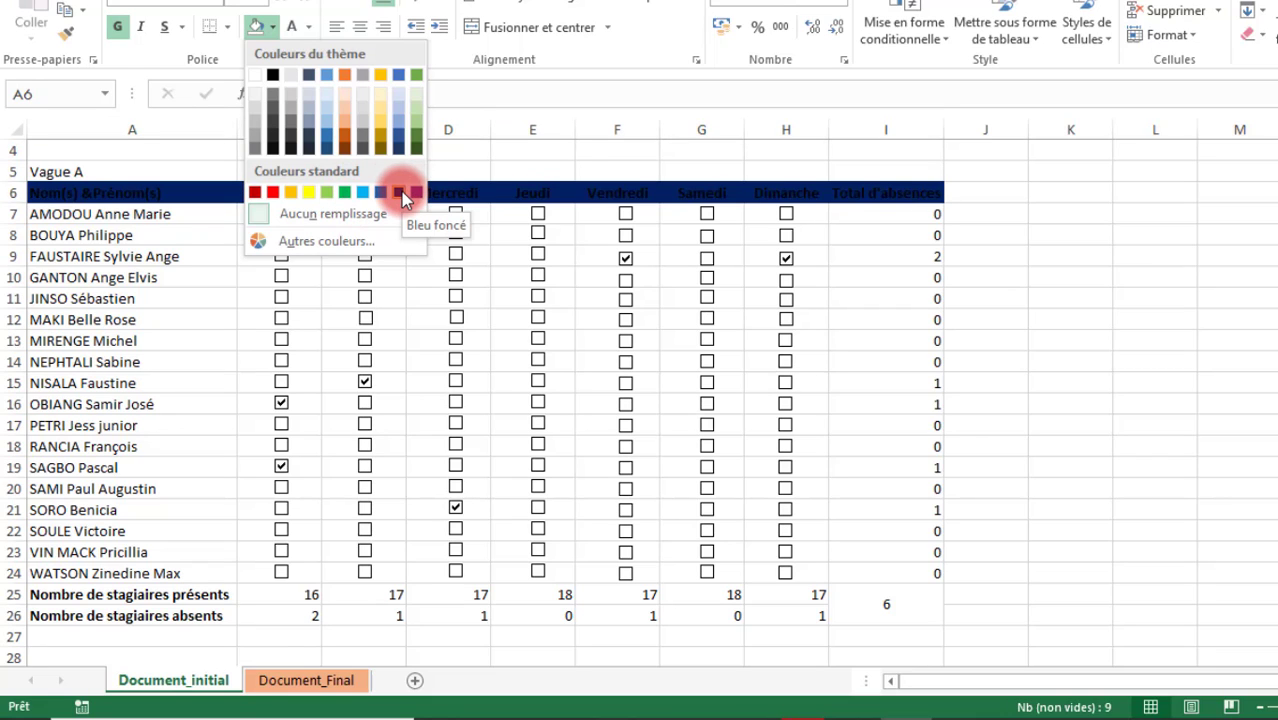
left_click(400, 193)
left_click(309, 25)
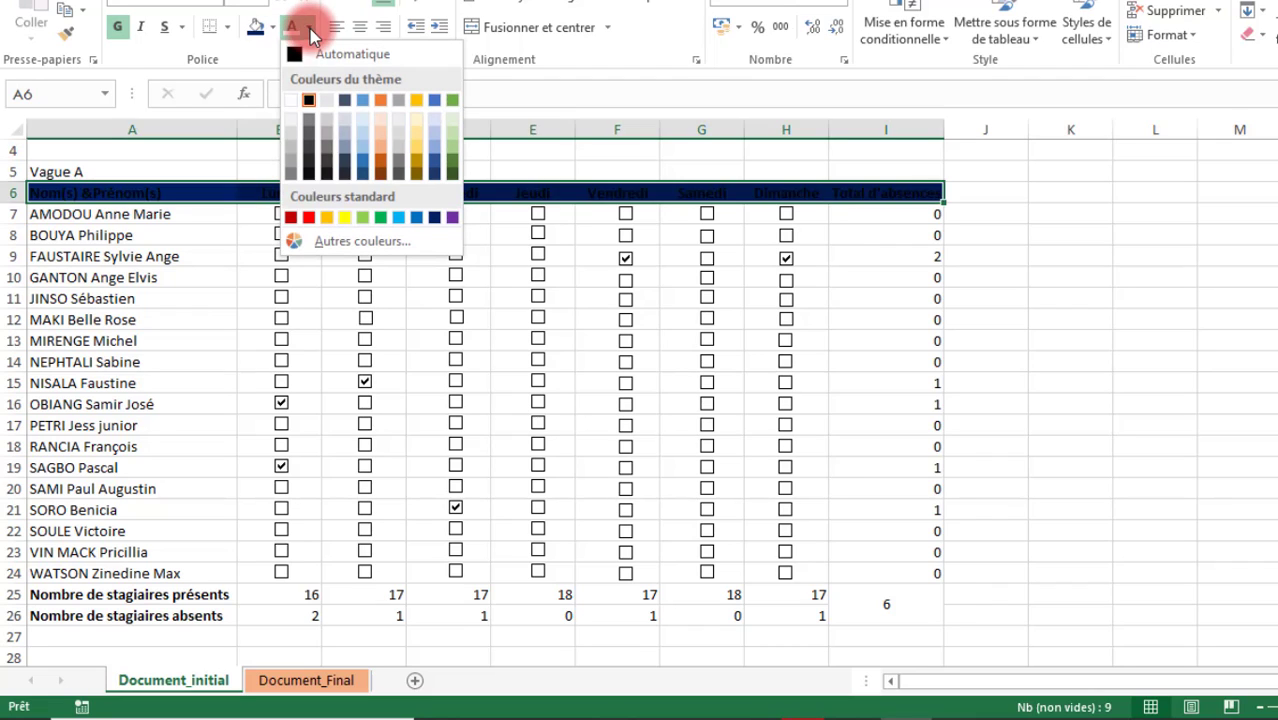
left_click(298, 100)
Step: Mark absences for Mercredi in row 12 and Lundi in row 7
left_click(456, 317)
left_click(281, 213)
left_click_drag(200, 596, 772, 600)
left_click(574, 526)
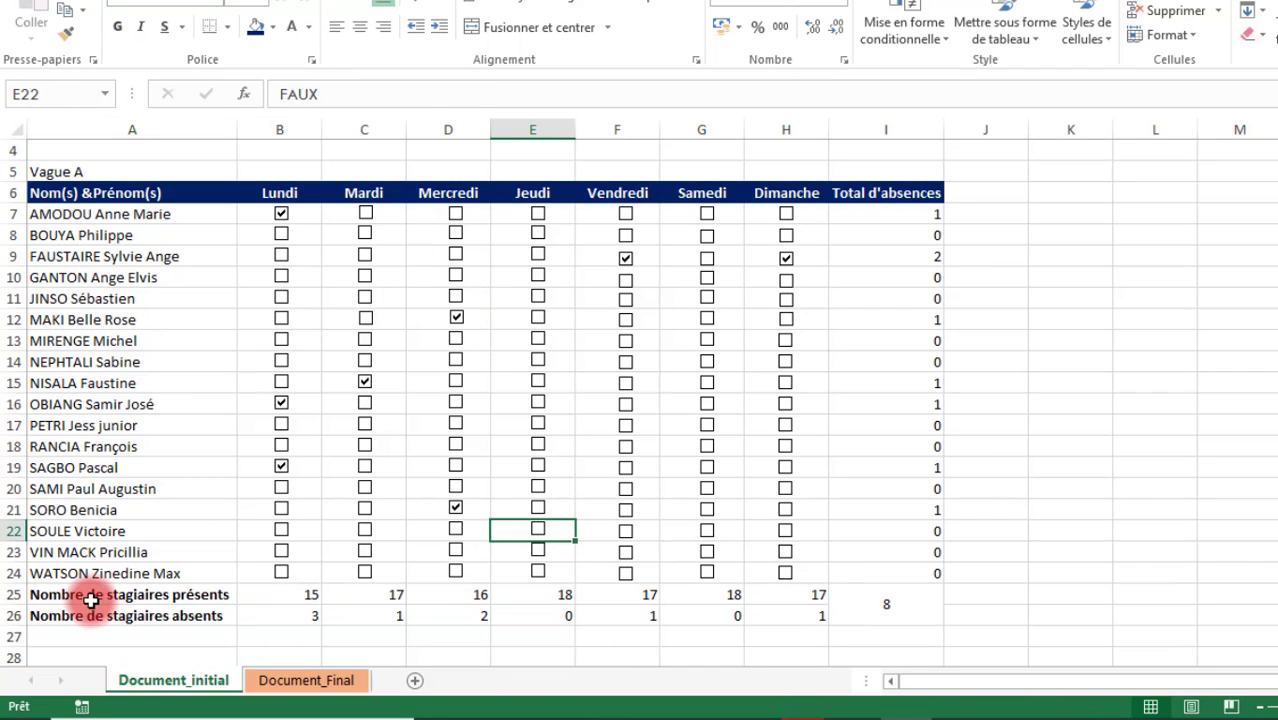
Step: Fill the present and absent count rows A25:H26 with light gold
left_click_drag(87, 593, 800, 616)
left_click(273, 27)
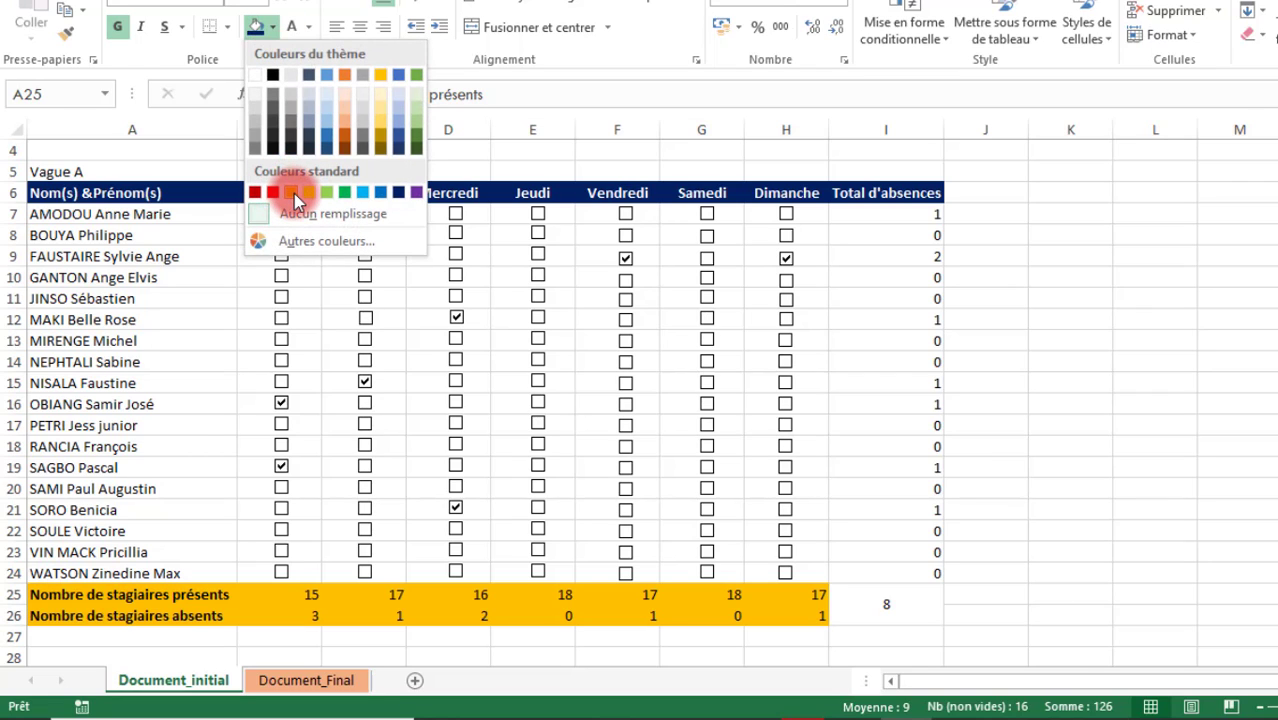
left_click(385, 128)
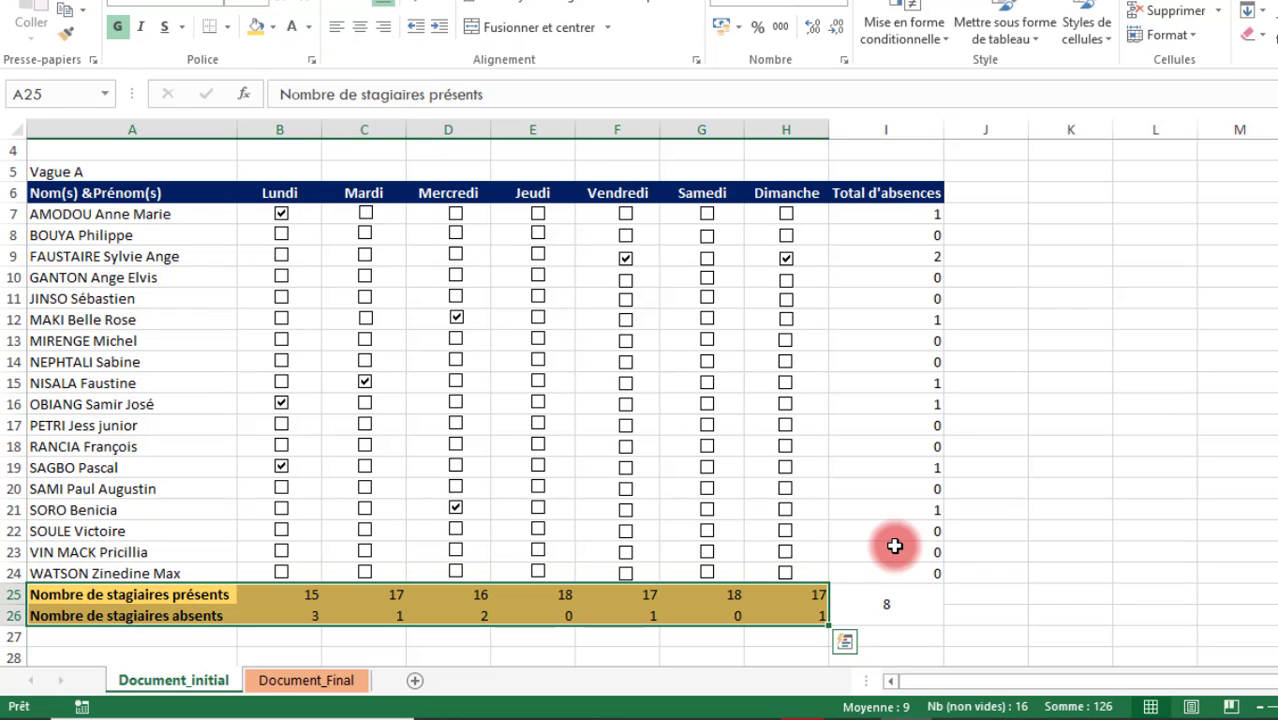
Step: Give the merged grand-total cell I25 a dark blue fill and white text
left_click(914, 614)
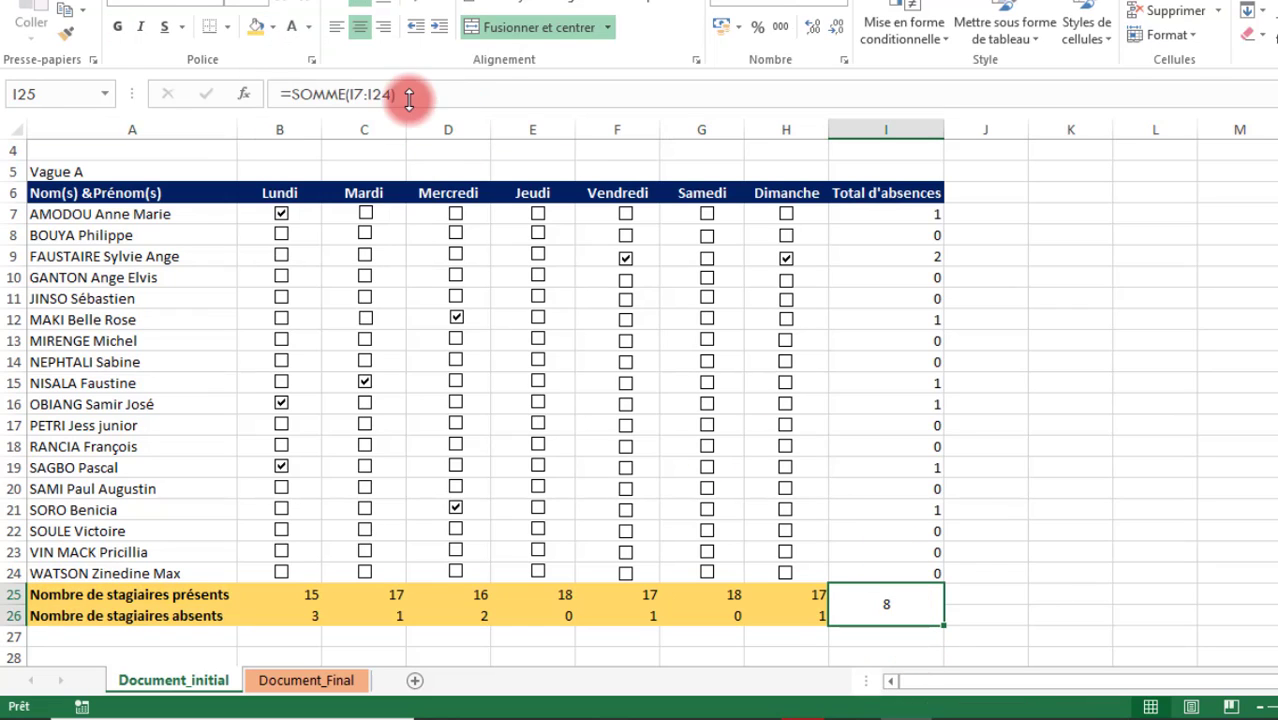
left_click(273, 27)
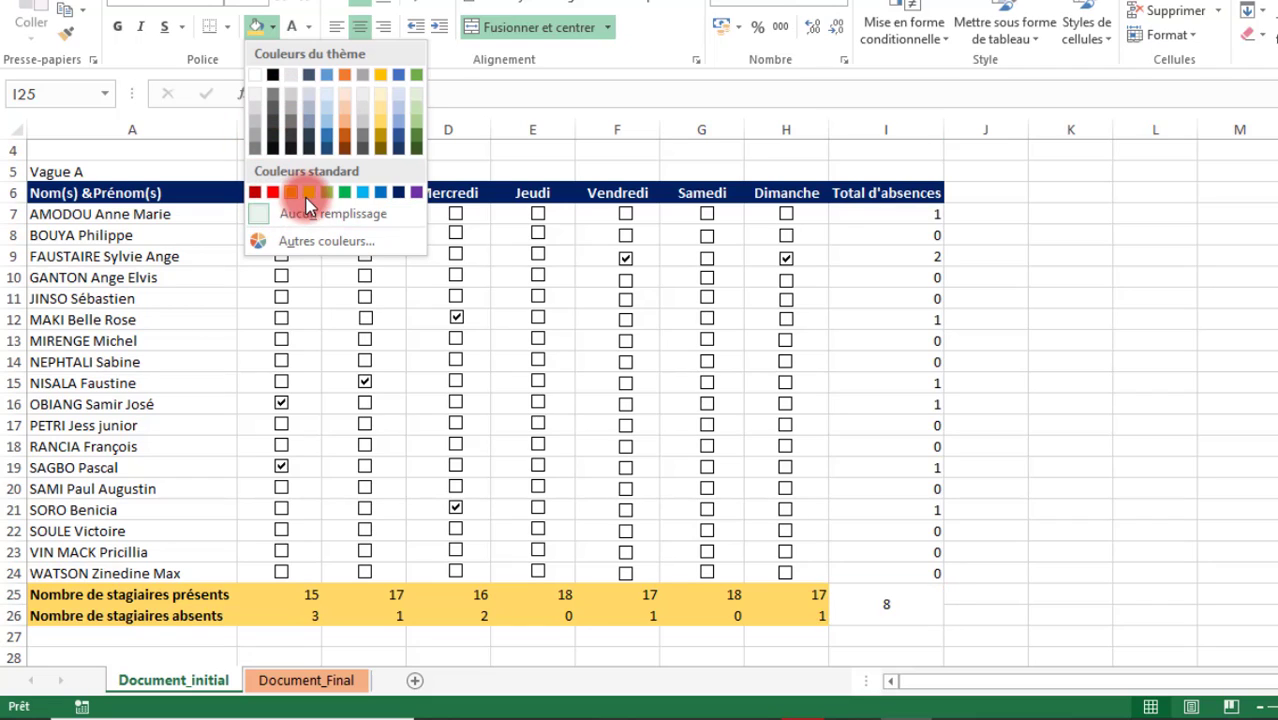
left_click(406, 193)
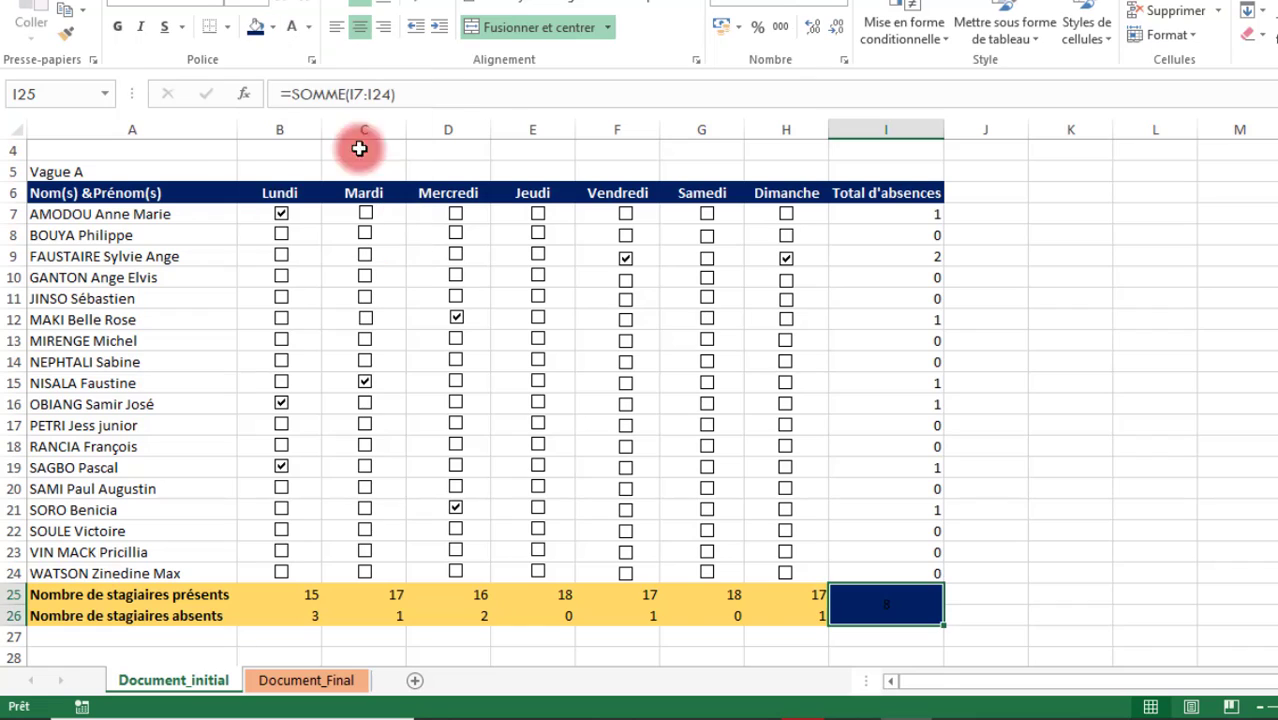
left_click(293, 28)
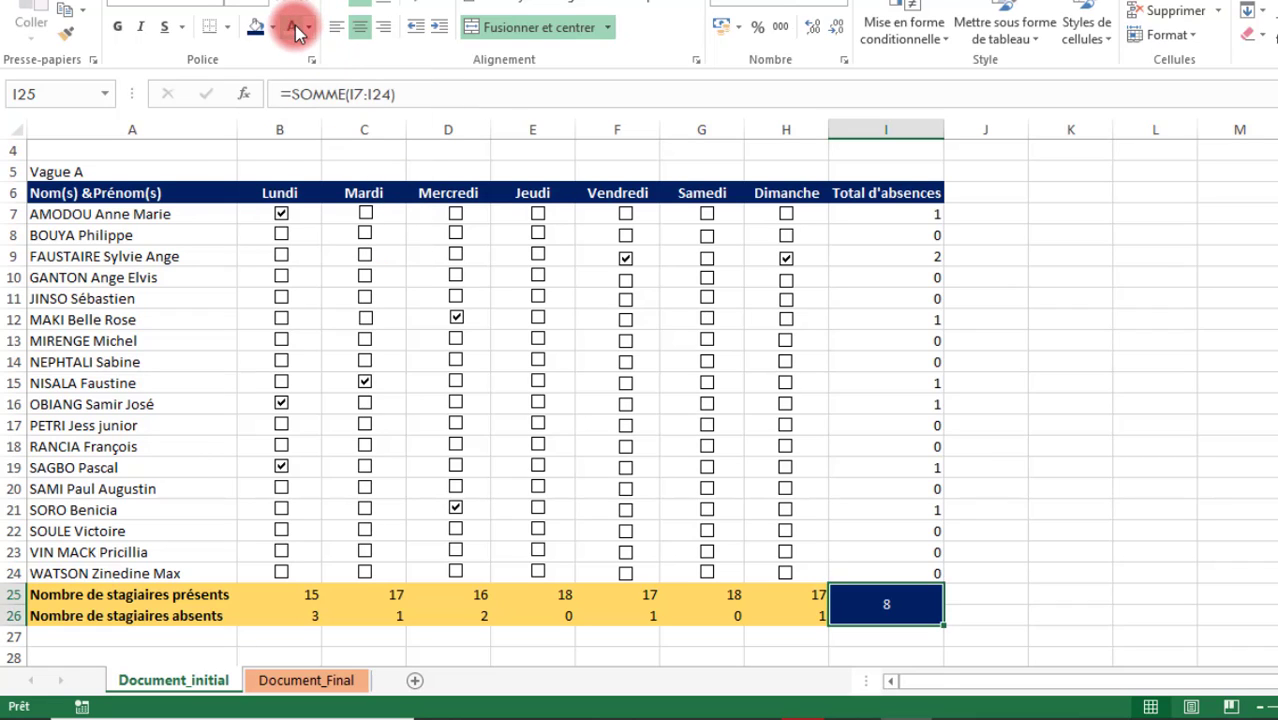
left_click(950, 462)
left_click(1013, 487)
Step: Merge and center cells A4:A5 containing Vague A and align the text vertically in the middle
scroll(640, 400, "up", 1)
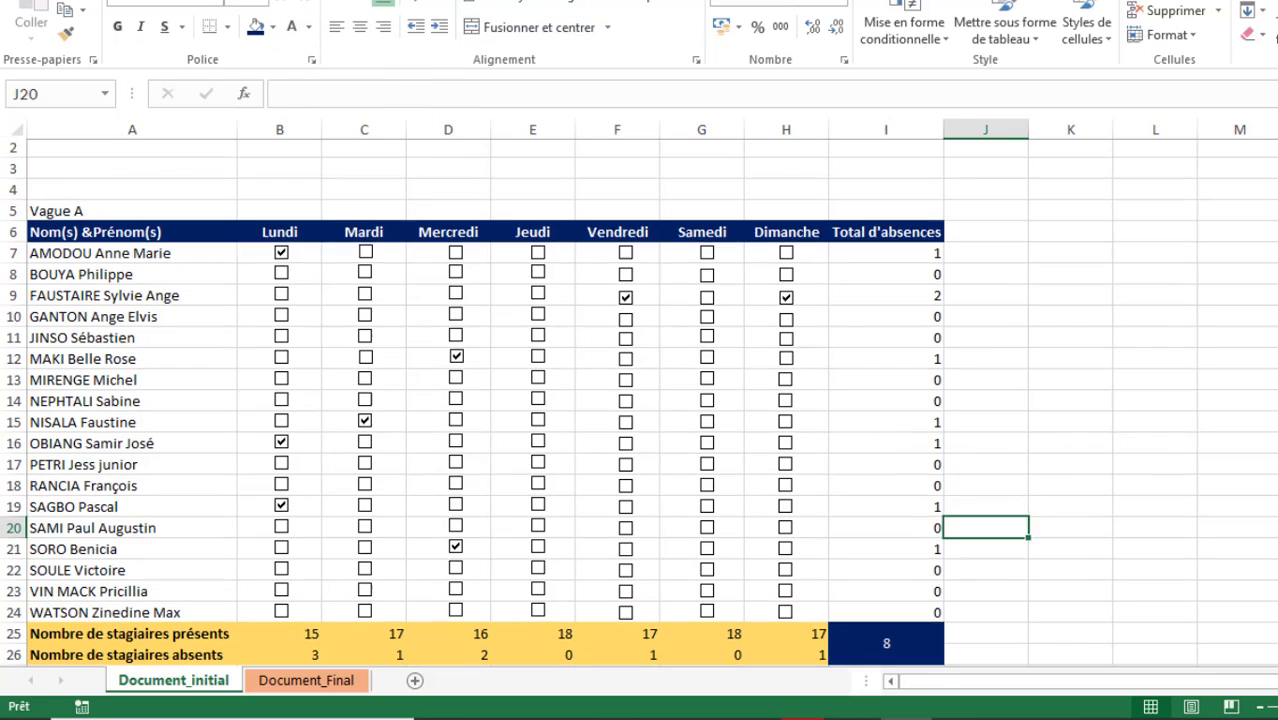
scroll(640, 400, "down", 1)
scroll(640, 400, "up", 1)
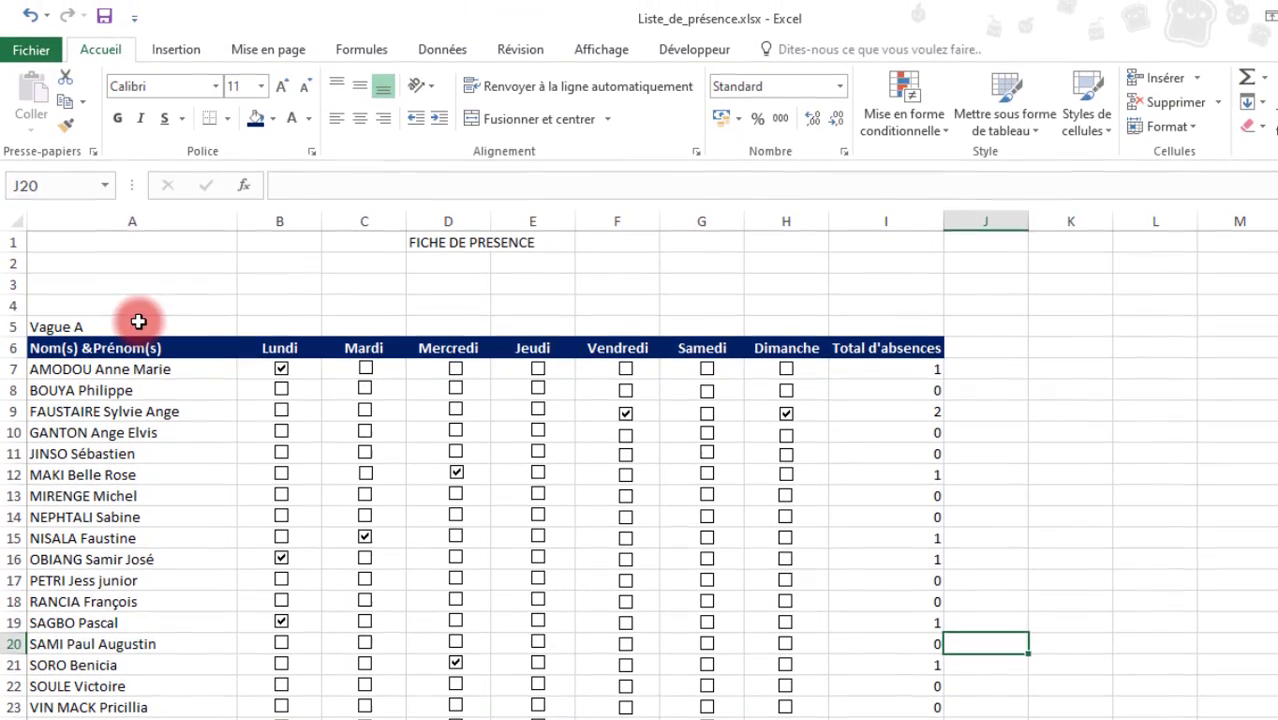
left_click_drag(137, 272, 141, 252)
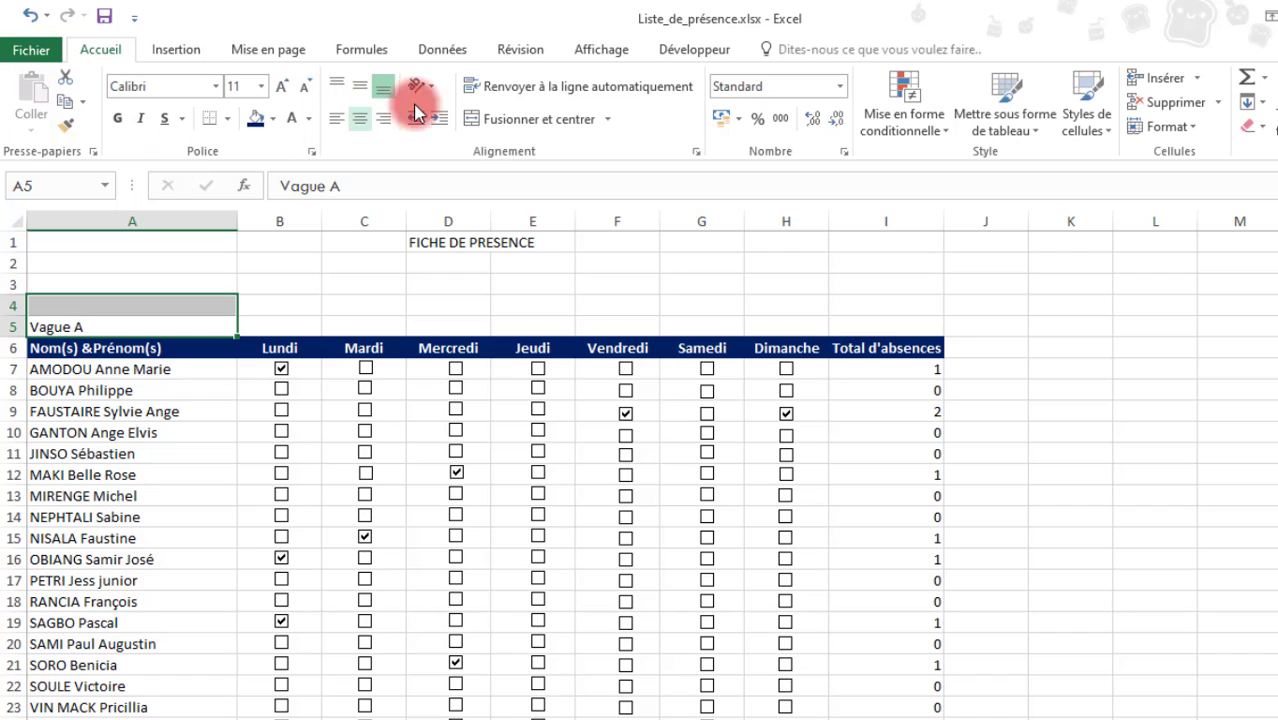
left_click(512, 119)
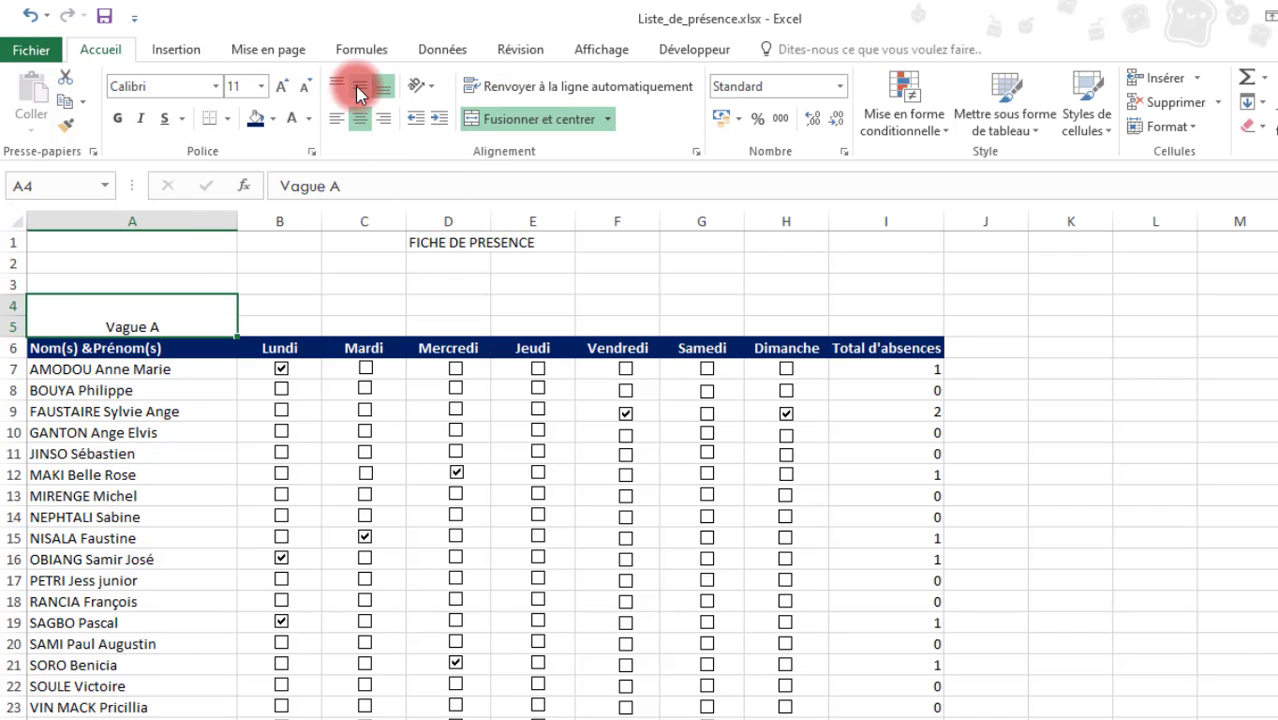
left_click(356, 86)
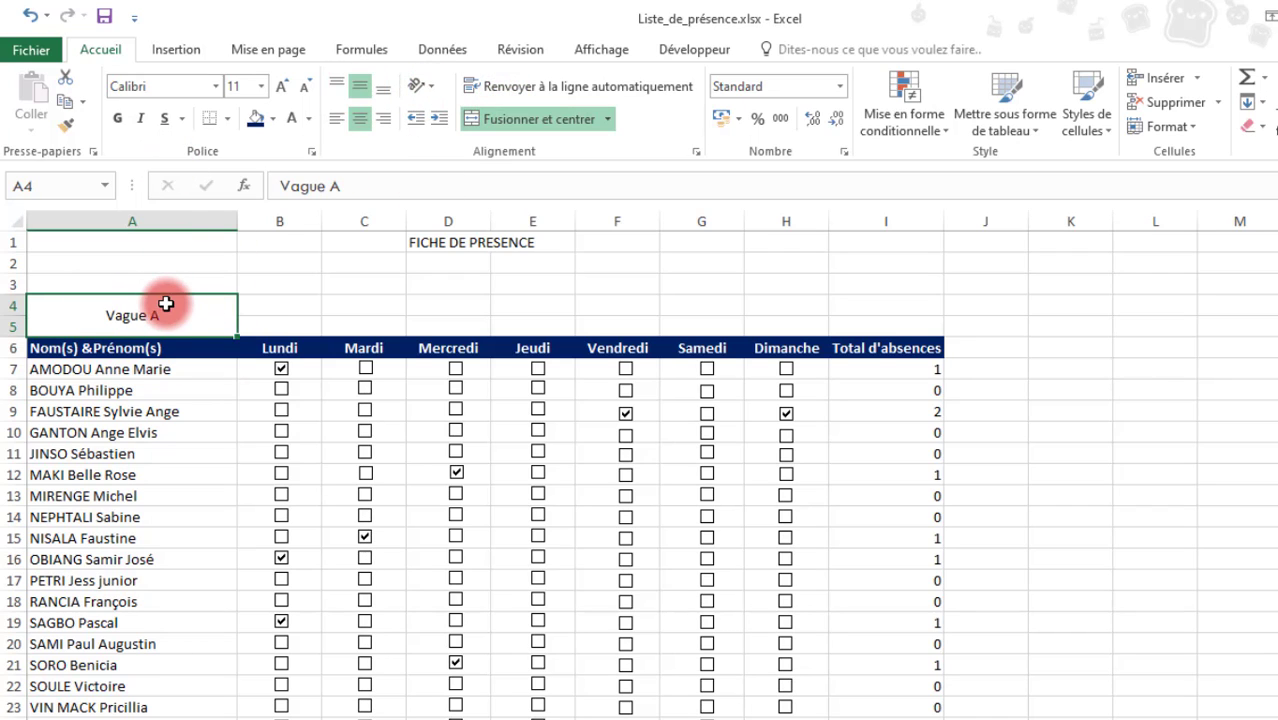
Step: Rotate the Vague A text counterclockwise and increase the height of its rows to fit the slanted label
left_click(438, 86)
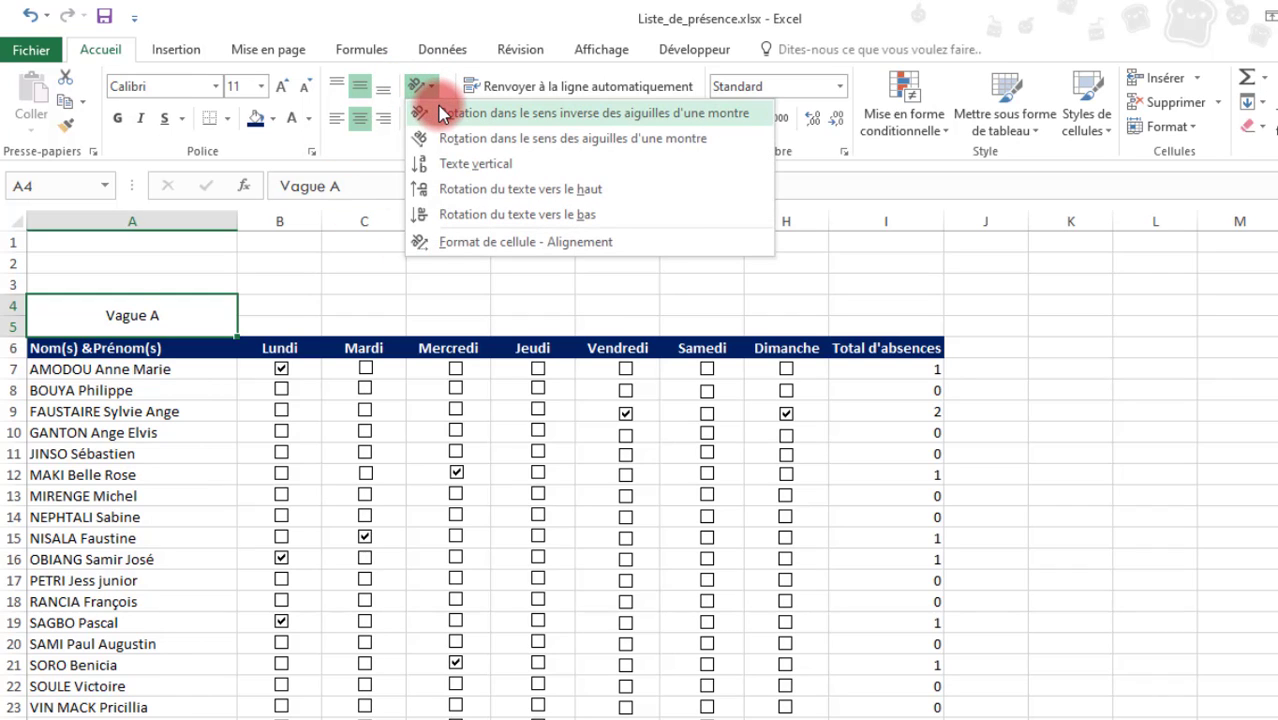
left_click(441, 113)
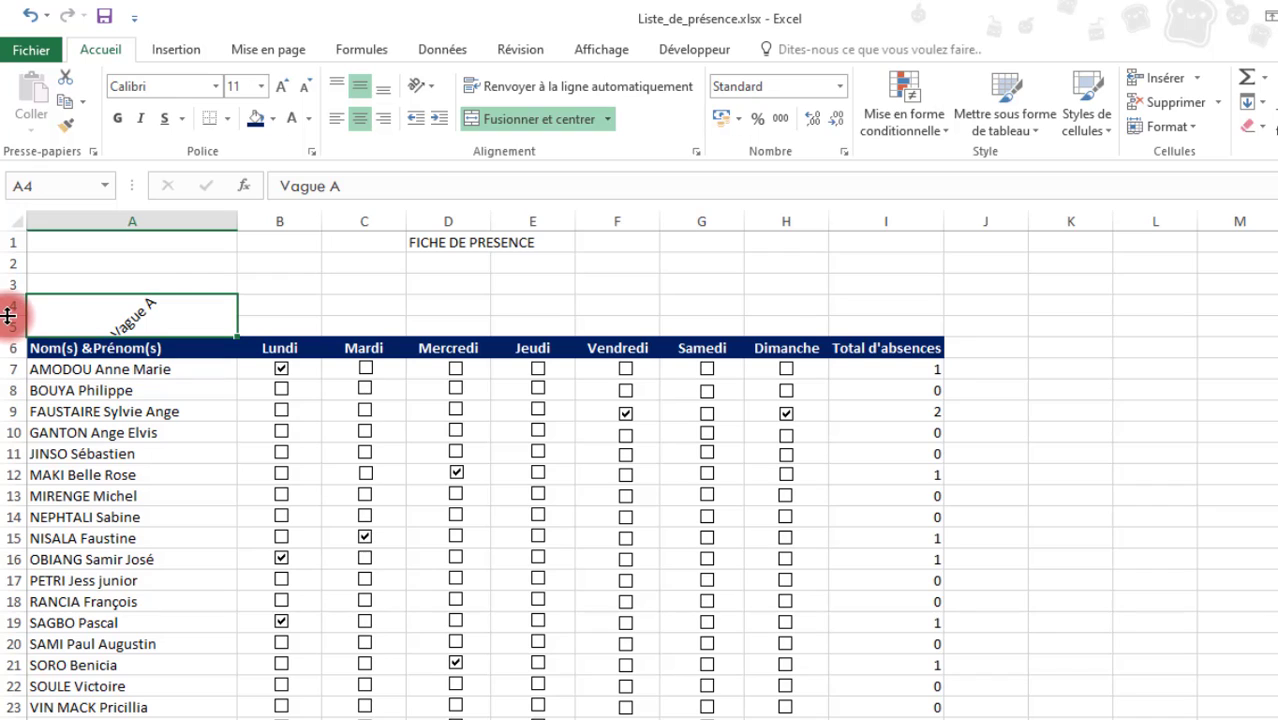
left_click_drag(7, 316, 10, 362)
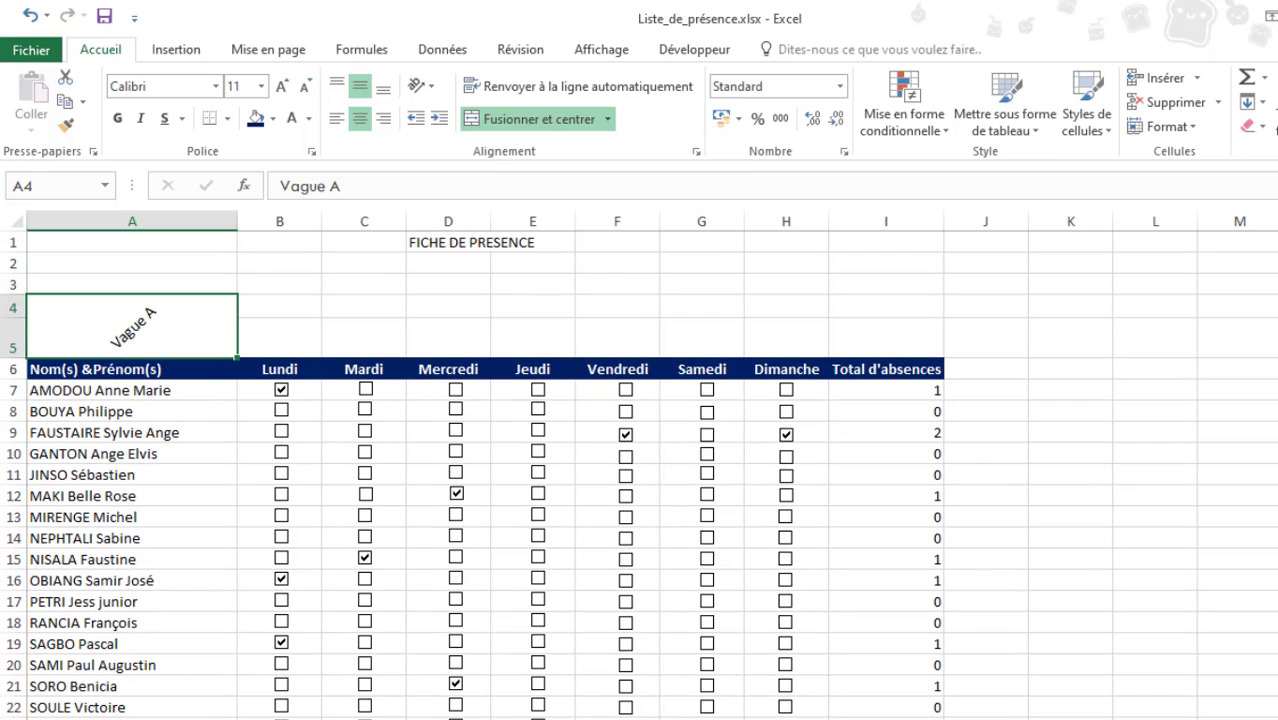
Step: Merge and center B4:I5 with middle vertical alignment and enter the title SEMAINE N°5
left_click(284, 307)
left_click_drag(284, 307, 865, 350)
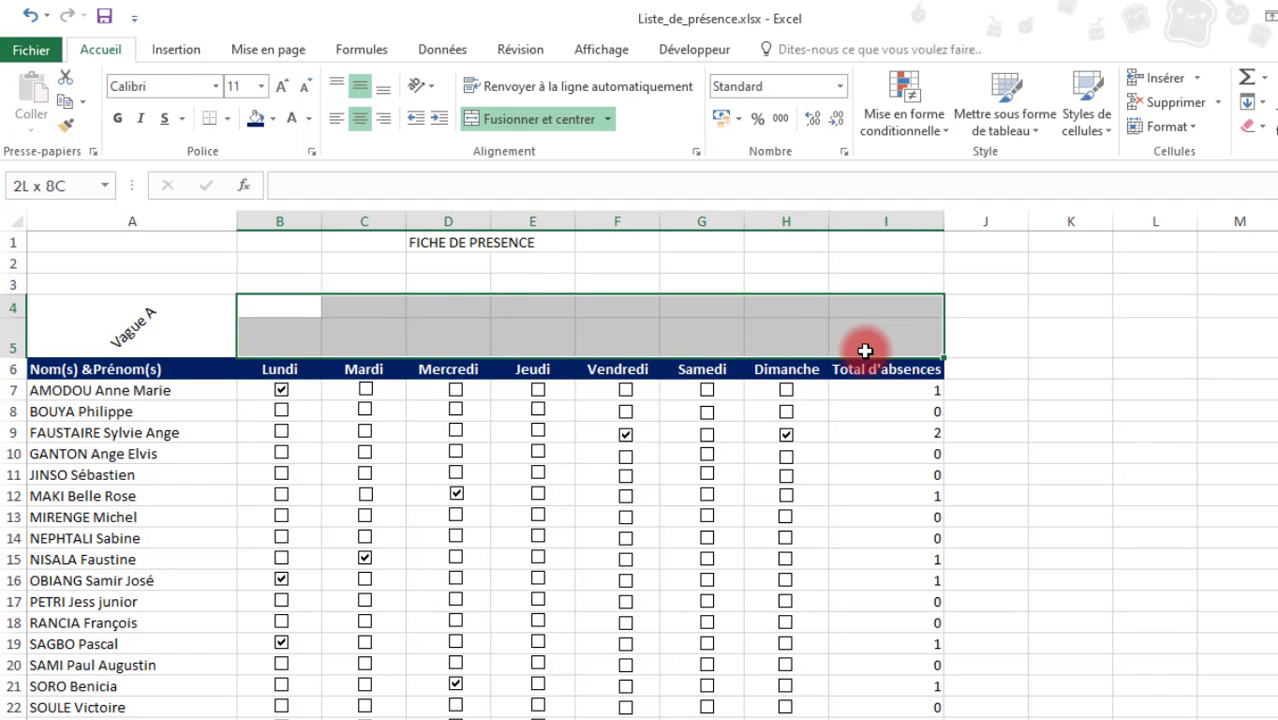
left_click(530, 120)
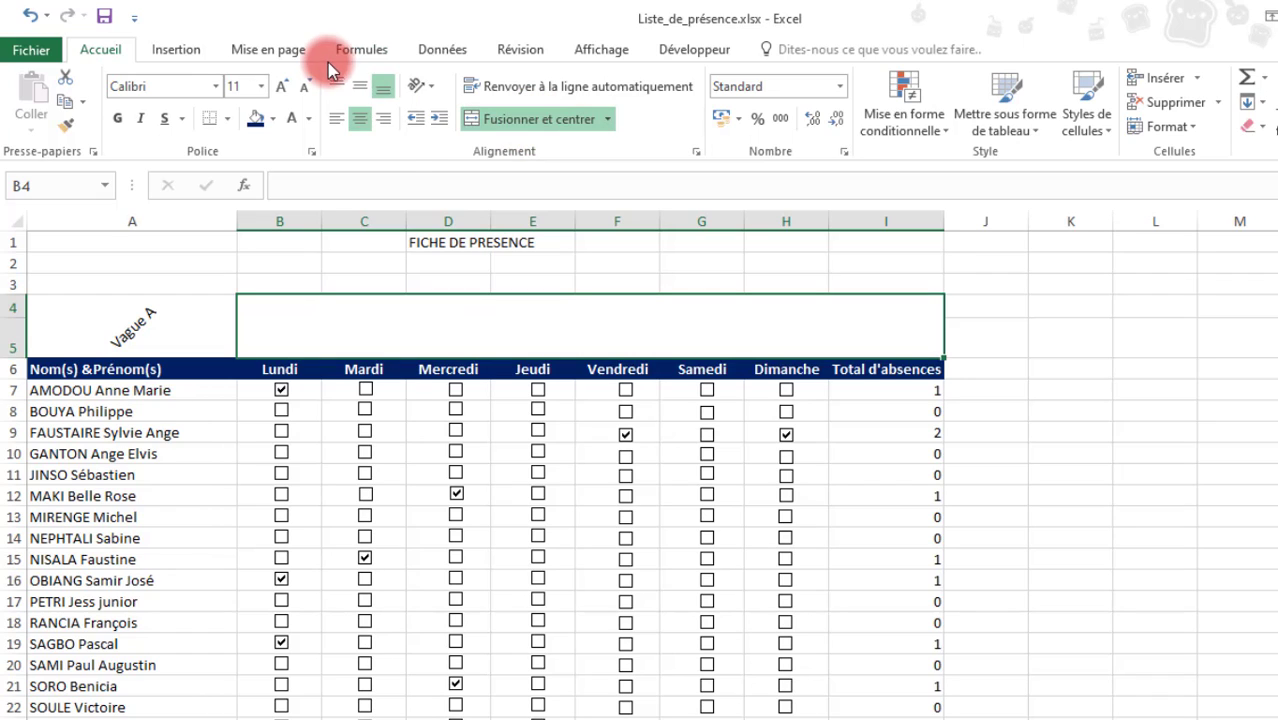
left_click(358, 87)
left_click(590, 329)
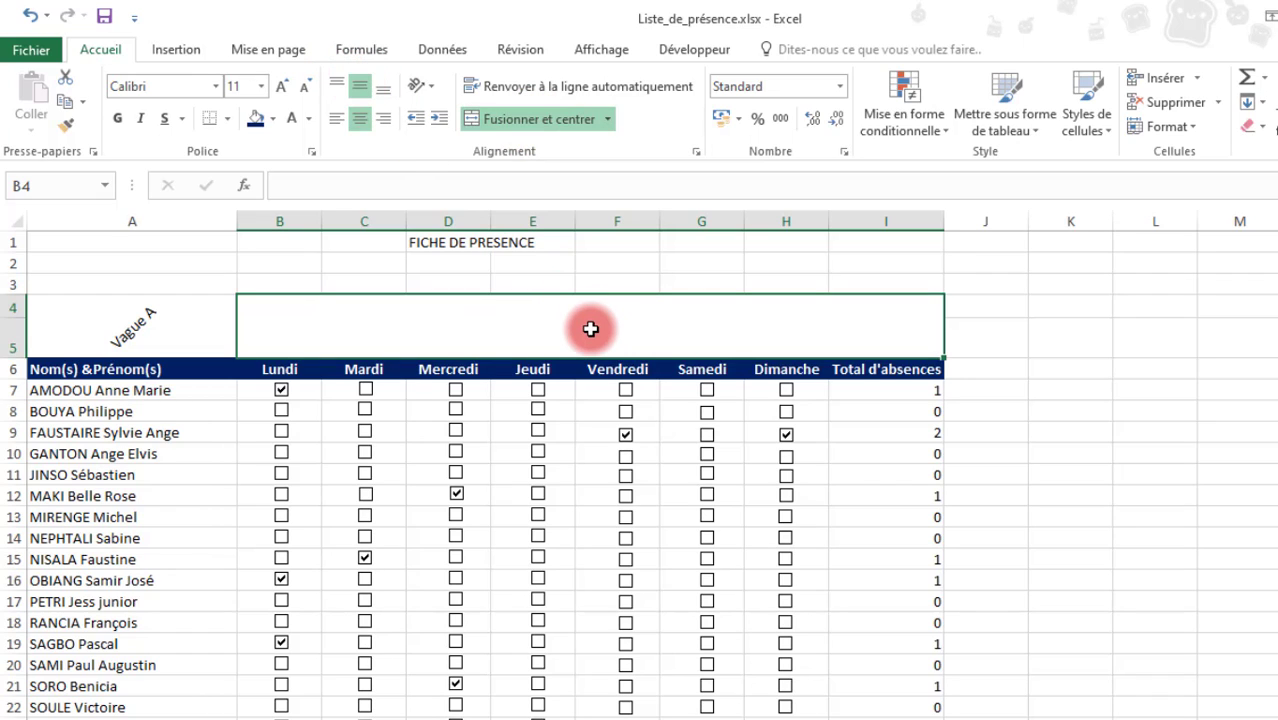
type("SEMAINE N°5")
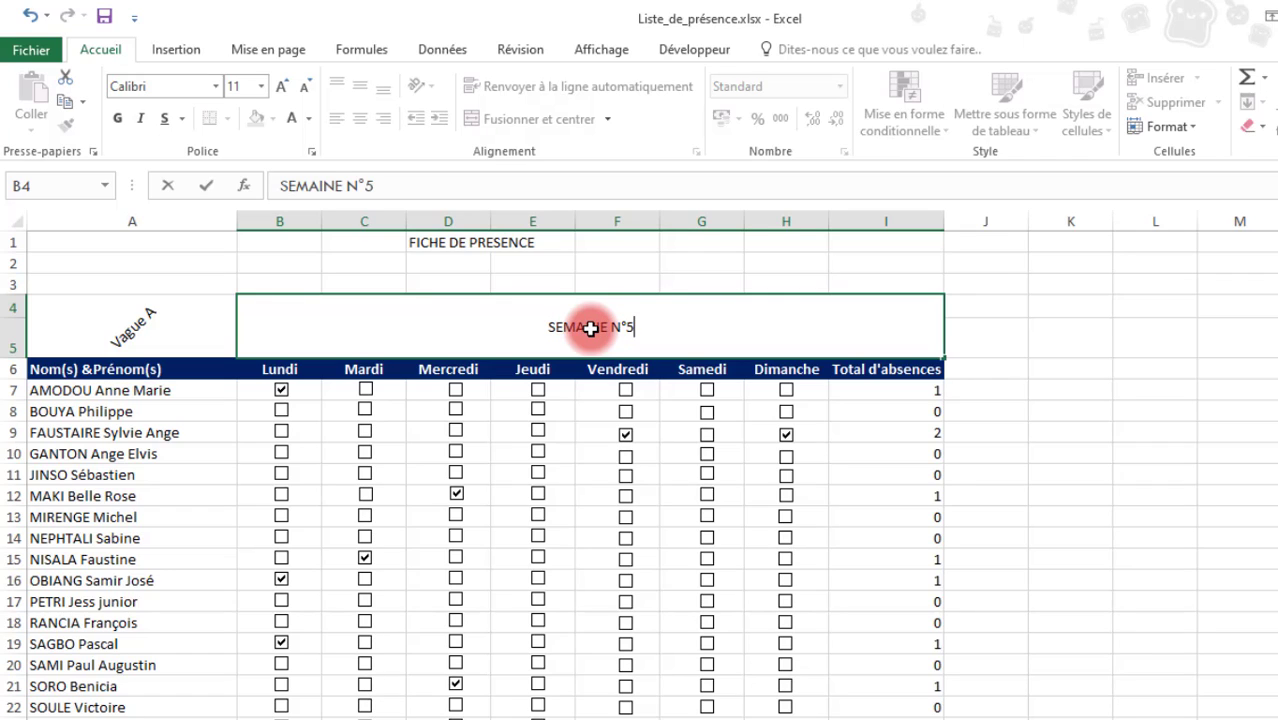
left_click(800, 392)
Step: Format the SEMAINE N°5 title as bold with font size 16
left_click(807, 342)
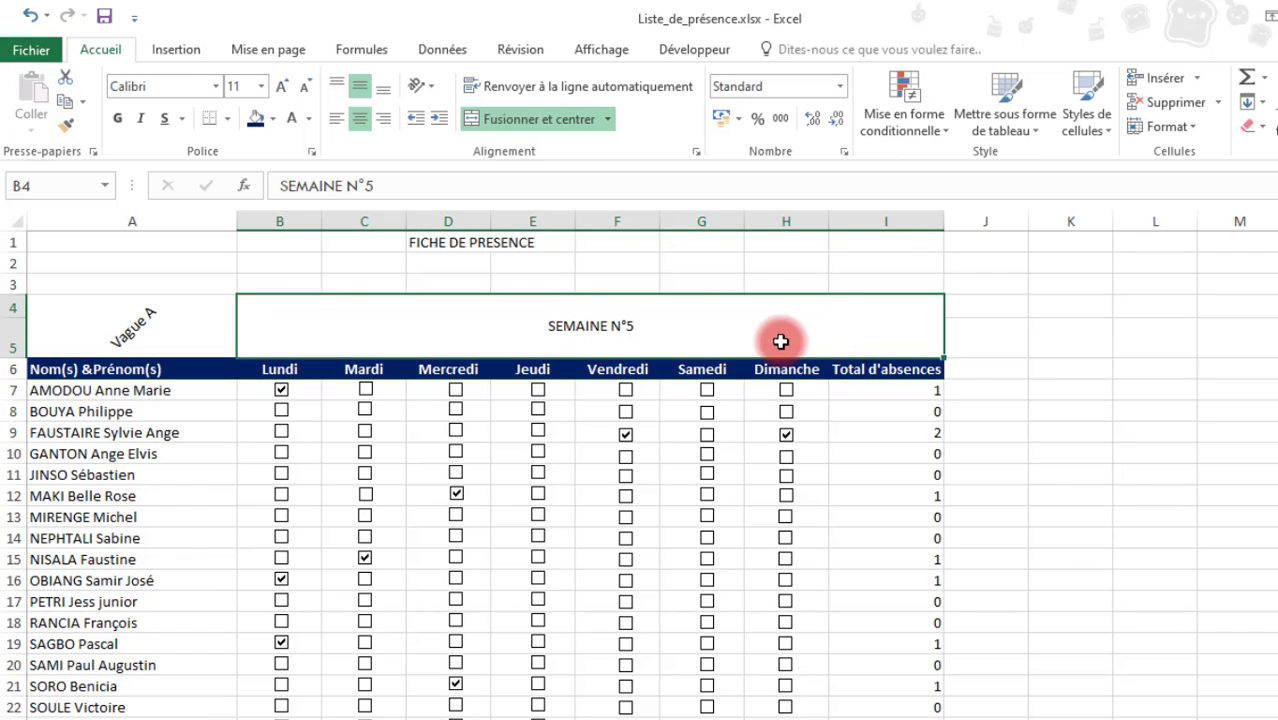
left_click(276, 89)
left_click(276, 89)
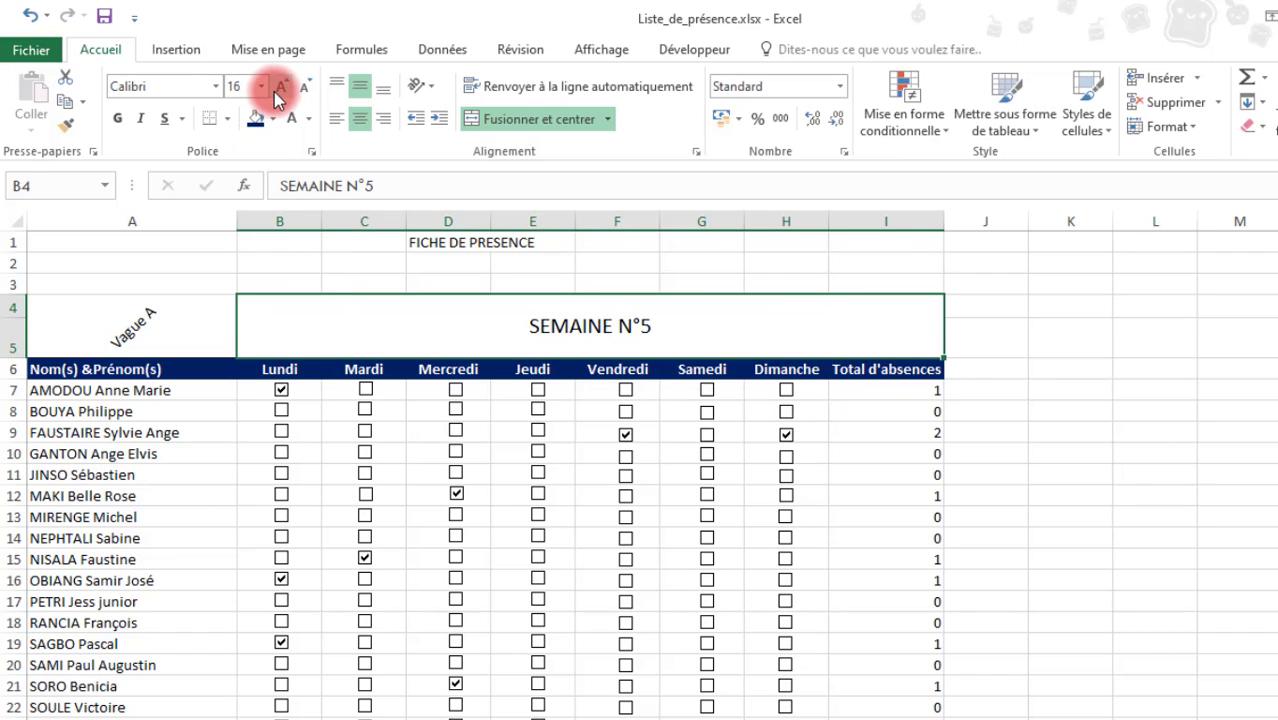
left_click(121, 120)
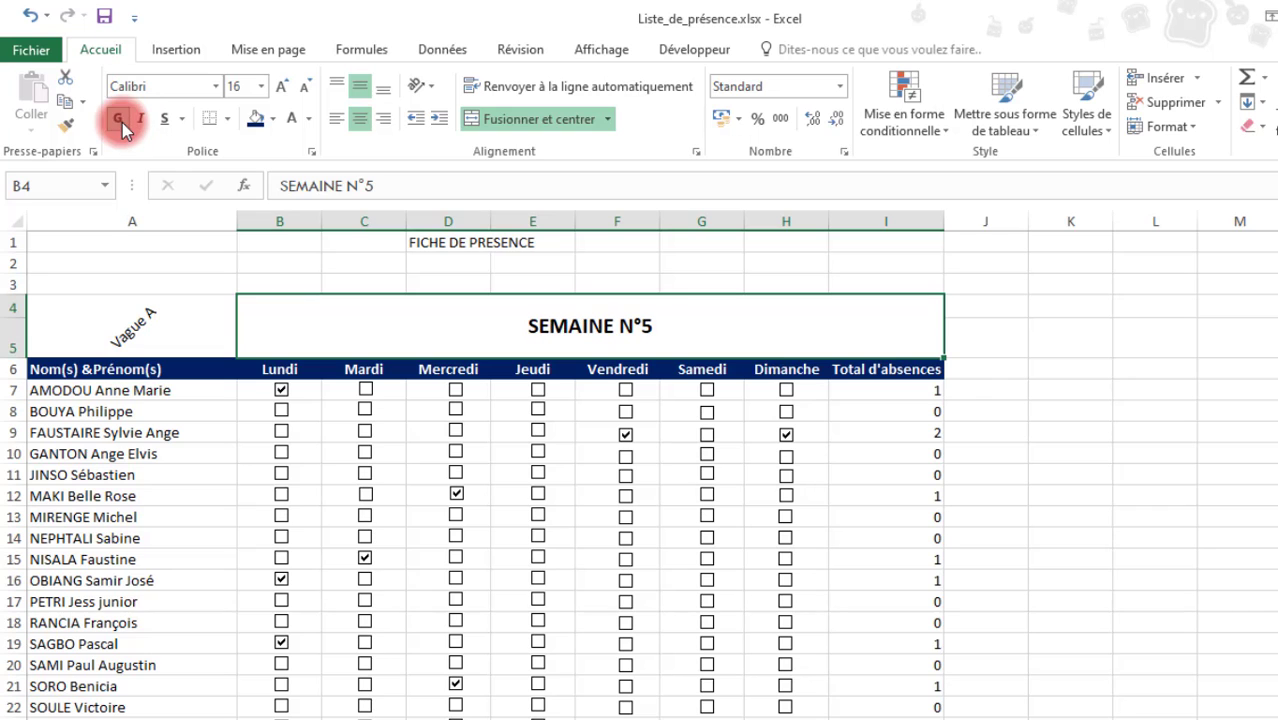
Step: Make the slanted Vague A label in A4 bold
left_click(200, 325)
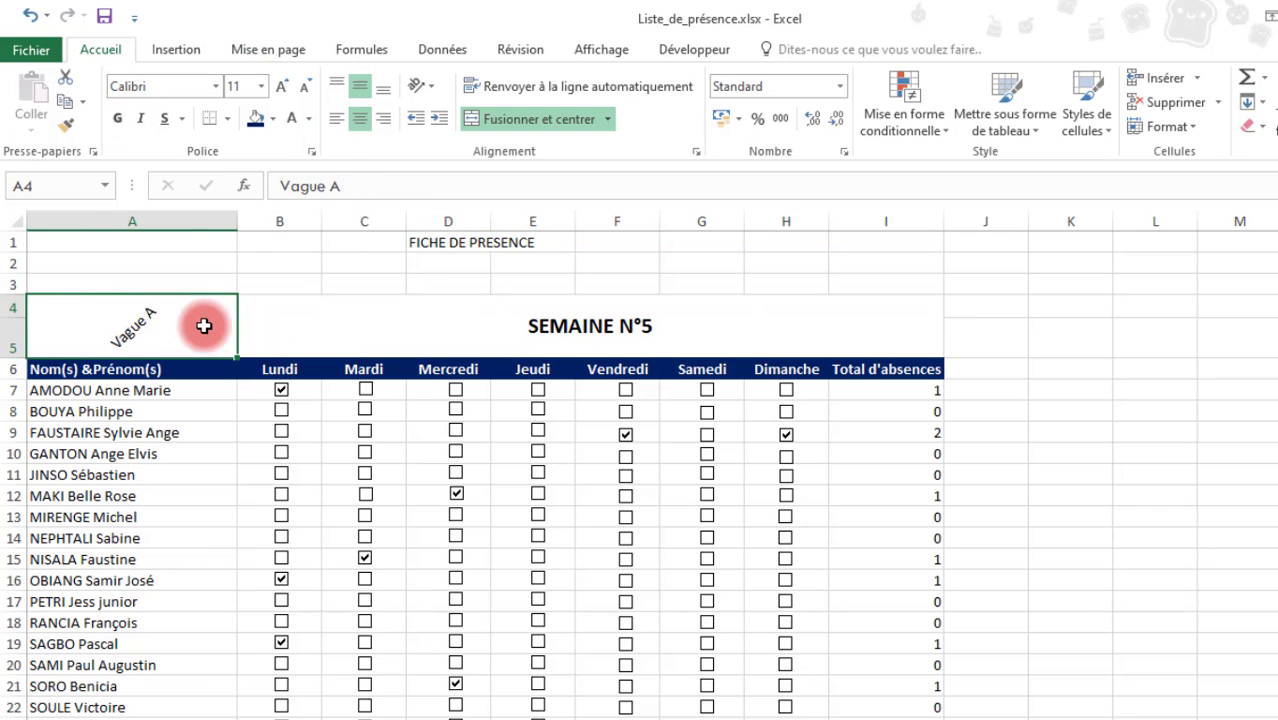
left_click(117, 119)
left_click(443, 354)
left_click_drag(443, 357, 709, 347)
left_click(546, 258)
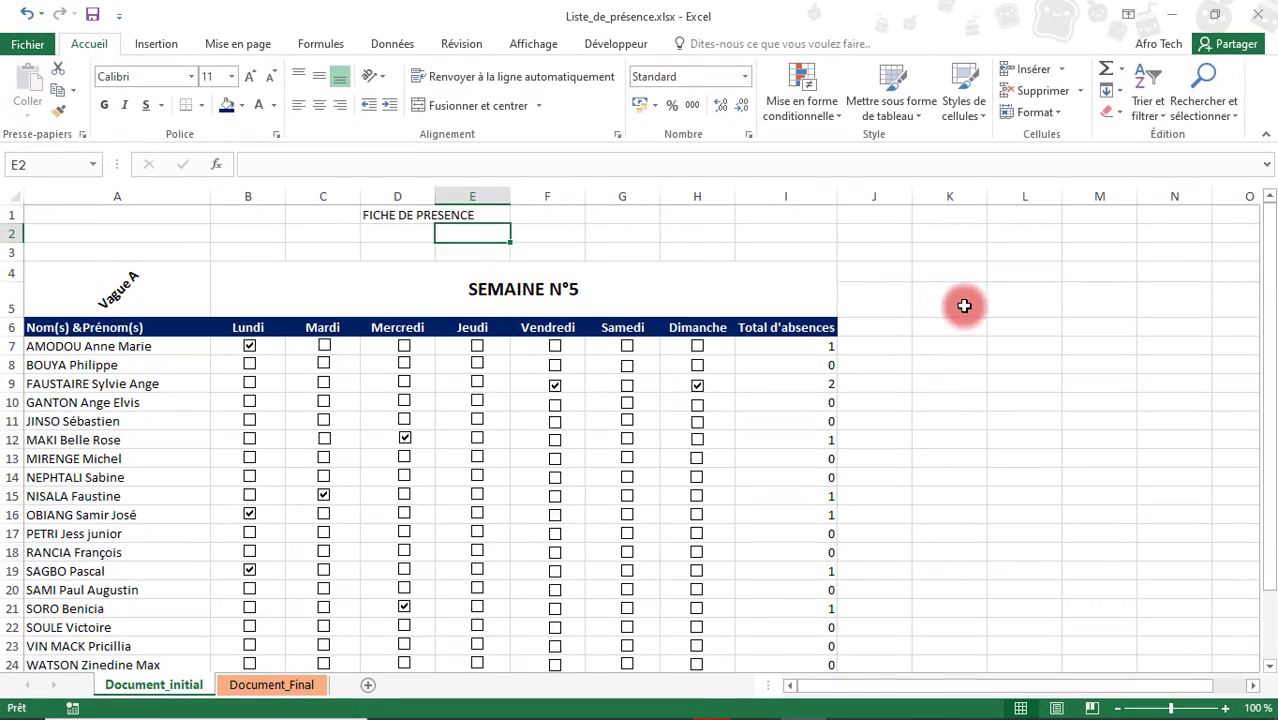
Step: Apply all borders to the whole attendance table, A4:I26, including the Vague A and SEMAINE N°5 heading cells
left_click_drag(1266, 272, 1270, 285)
mouse_move(1268, 312)
left_mouse_down()
mouse_move(1268, 330)
mouse_move(1247, 315)
mouse_move(1268, 312)
mouse_move(1274, 286)
left_mouse_up()
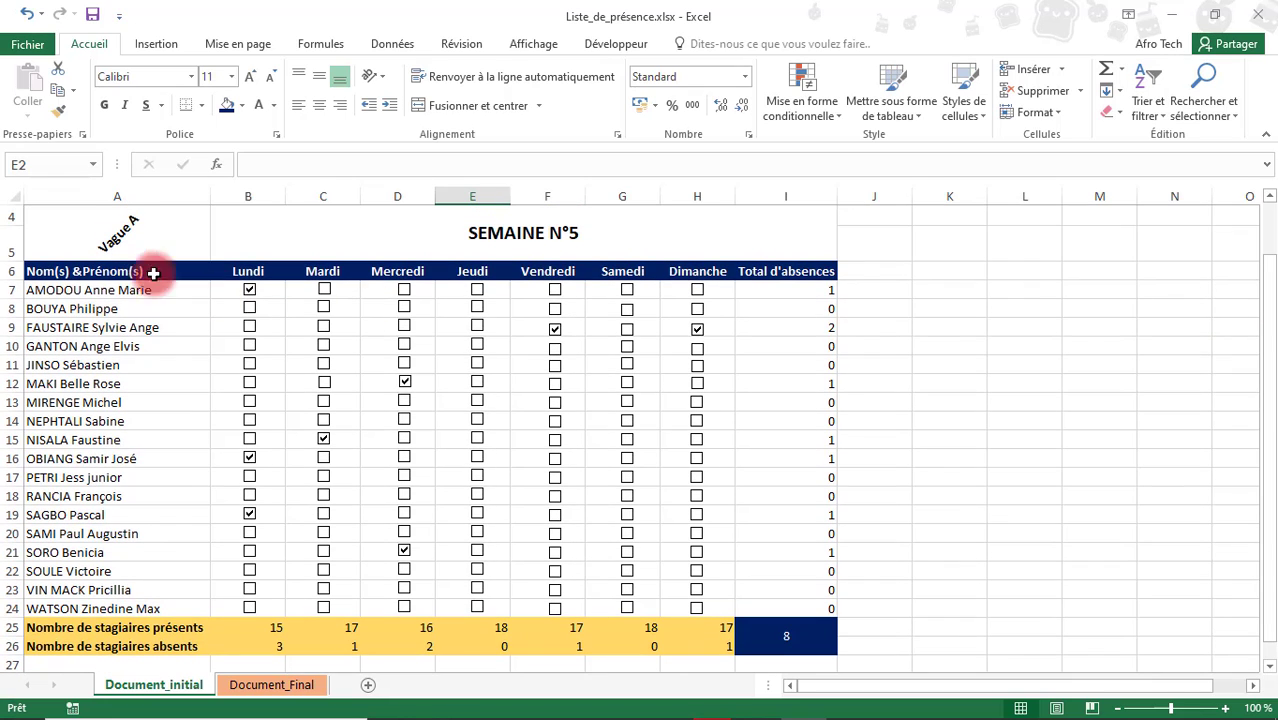
left_click(119, 268)
left_click_drag(119, 268, 785, 630)
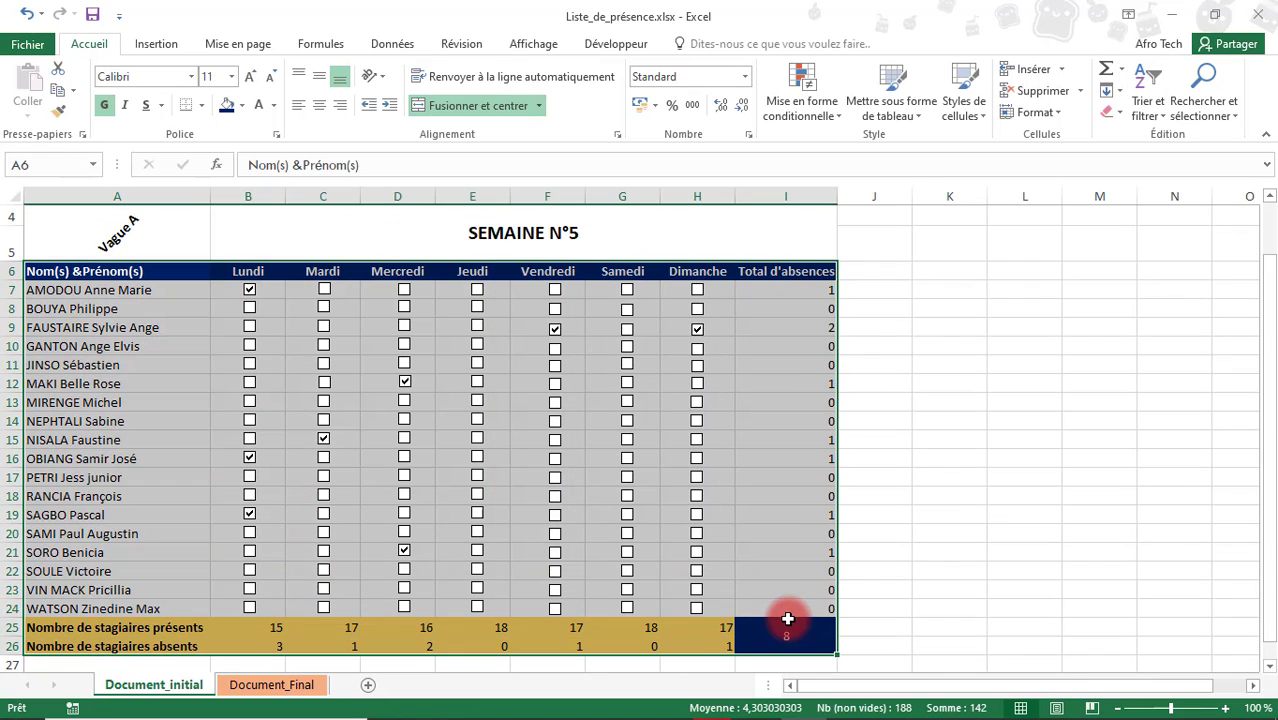
left_click_drag(171, 229, 747, 640)
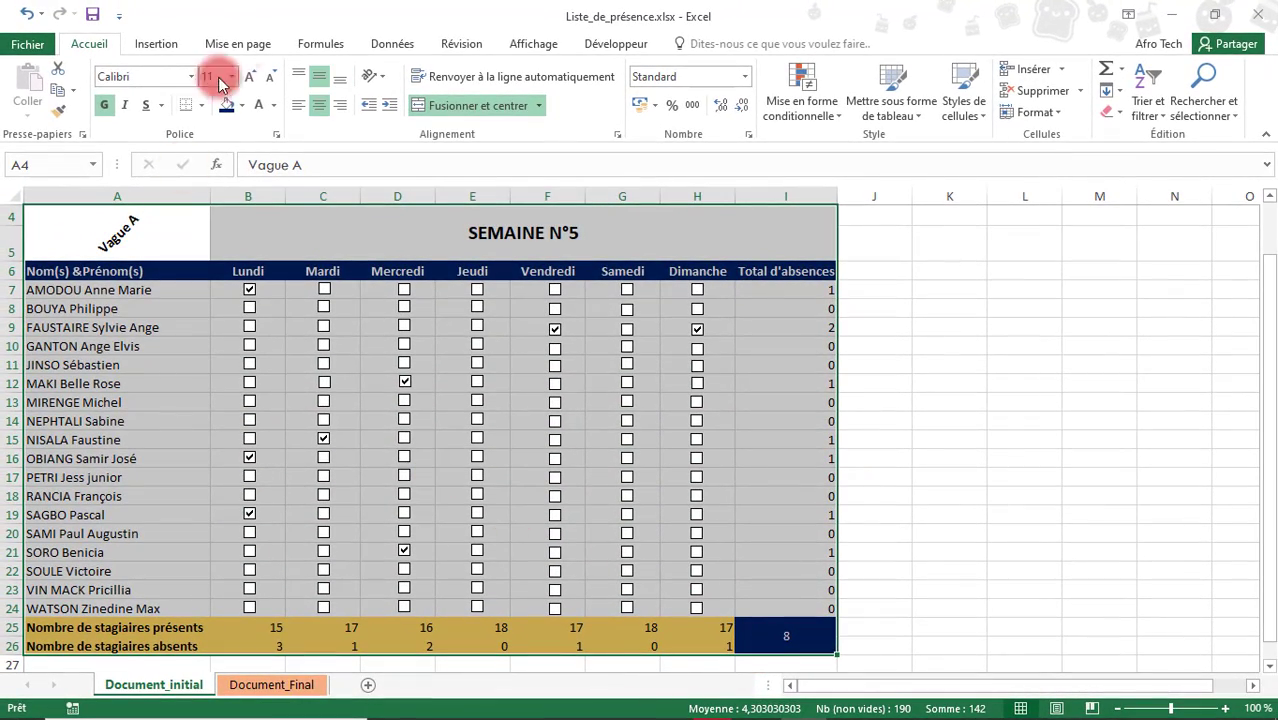
left_click(207, 103)
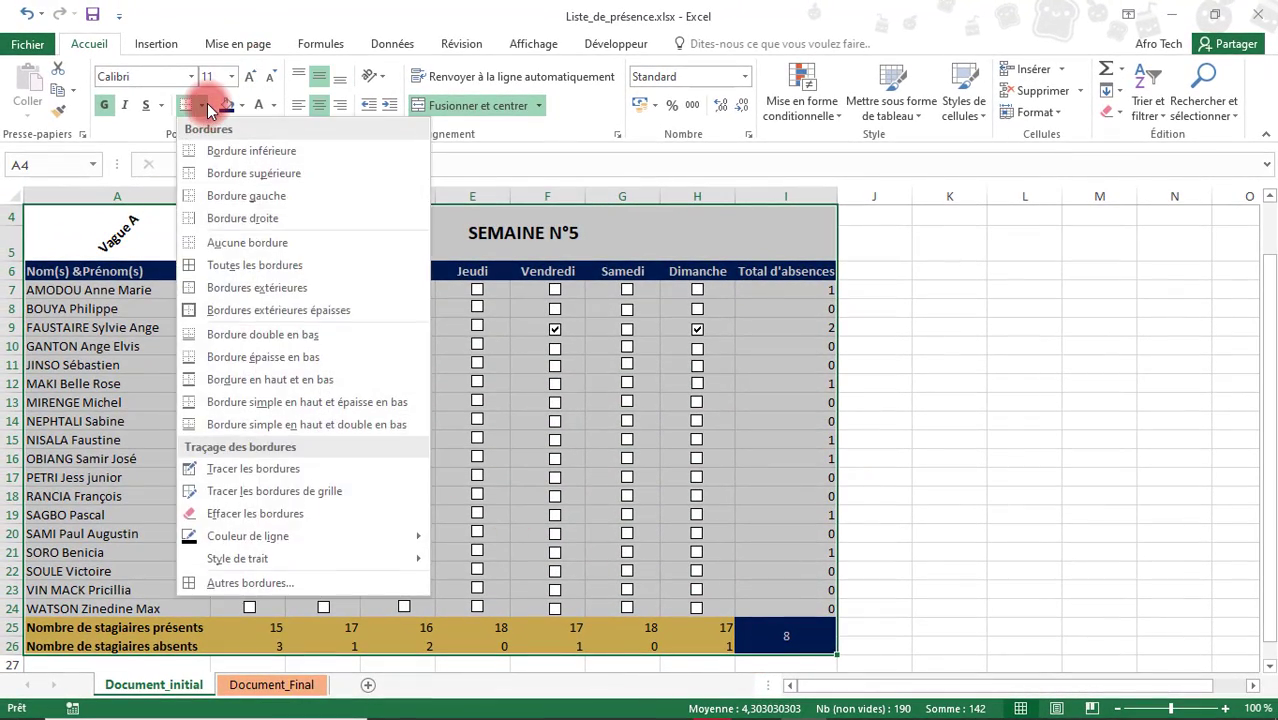
left_click(256, 263)
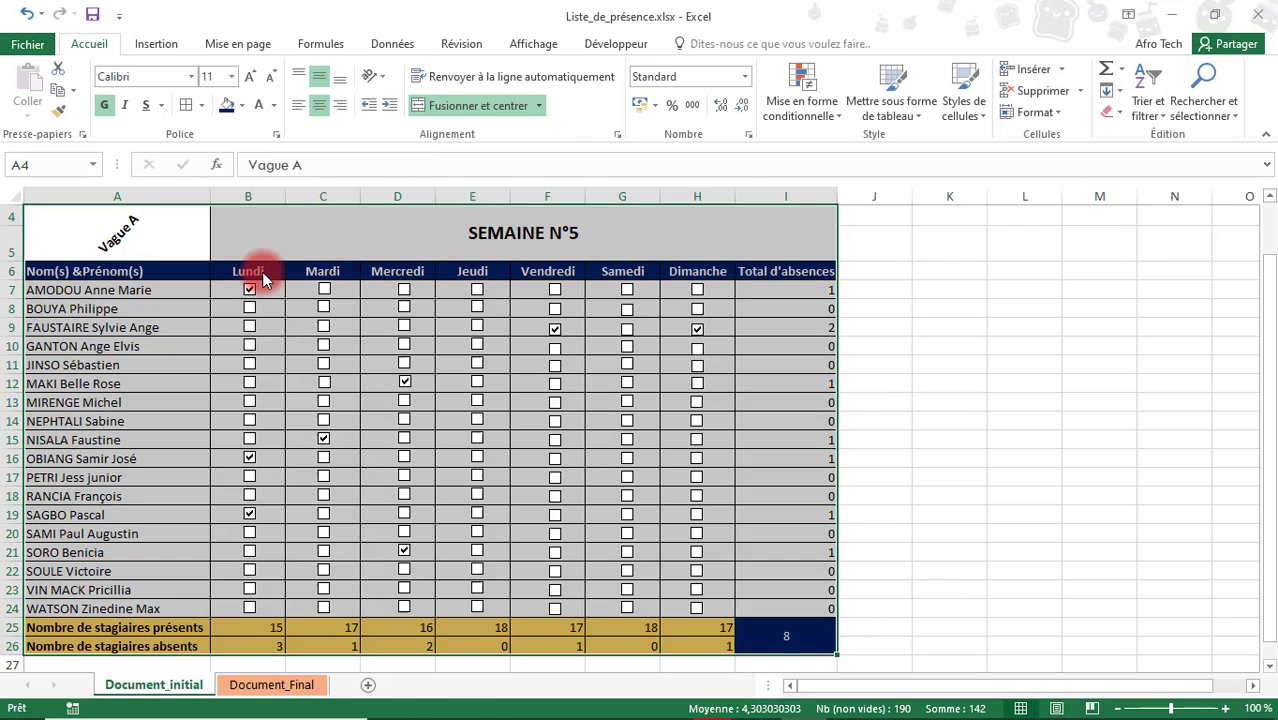
Step: Clear the Vendredi and Dimanche absence checkboxes for the trainee in row 9
left_click(786, 437)
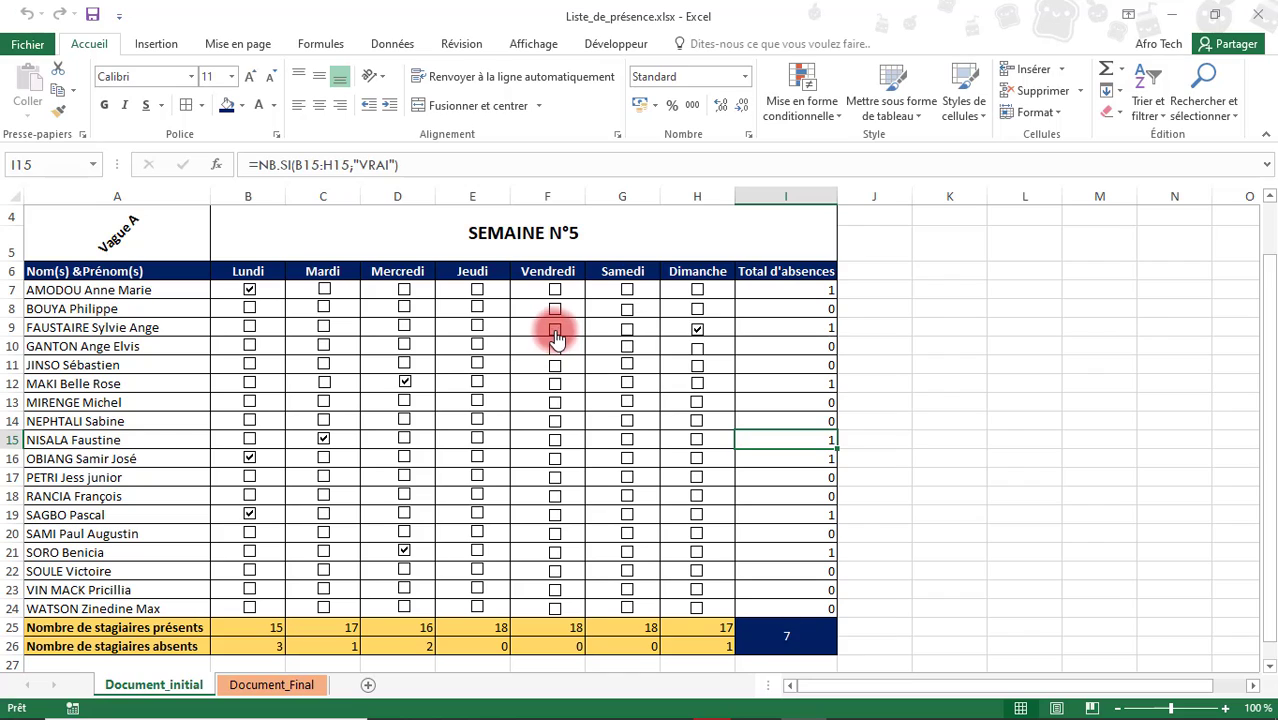
left_click(697, 330)
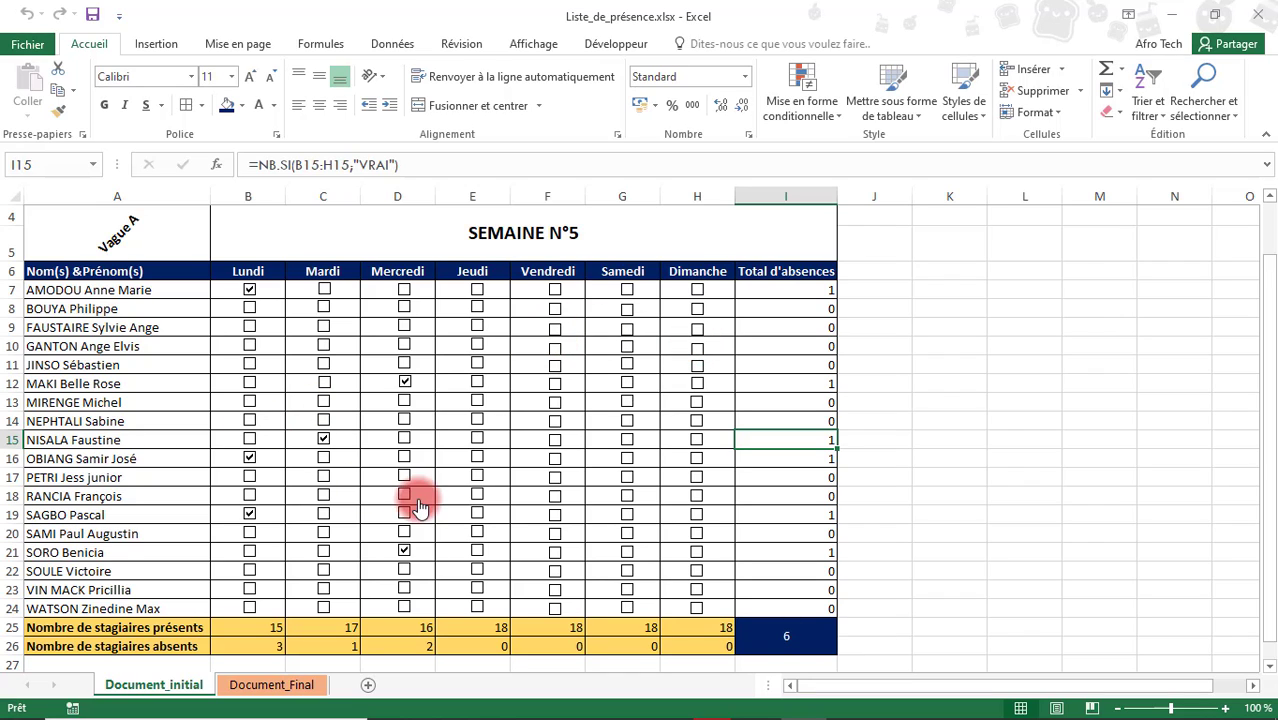
Step: Center the present and absent trainee counts in B25:H26 horizontally and vertically
left_click_drag(256, 642, 722, 645)
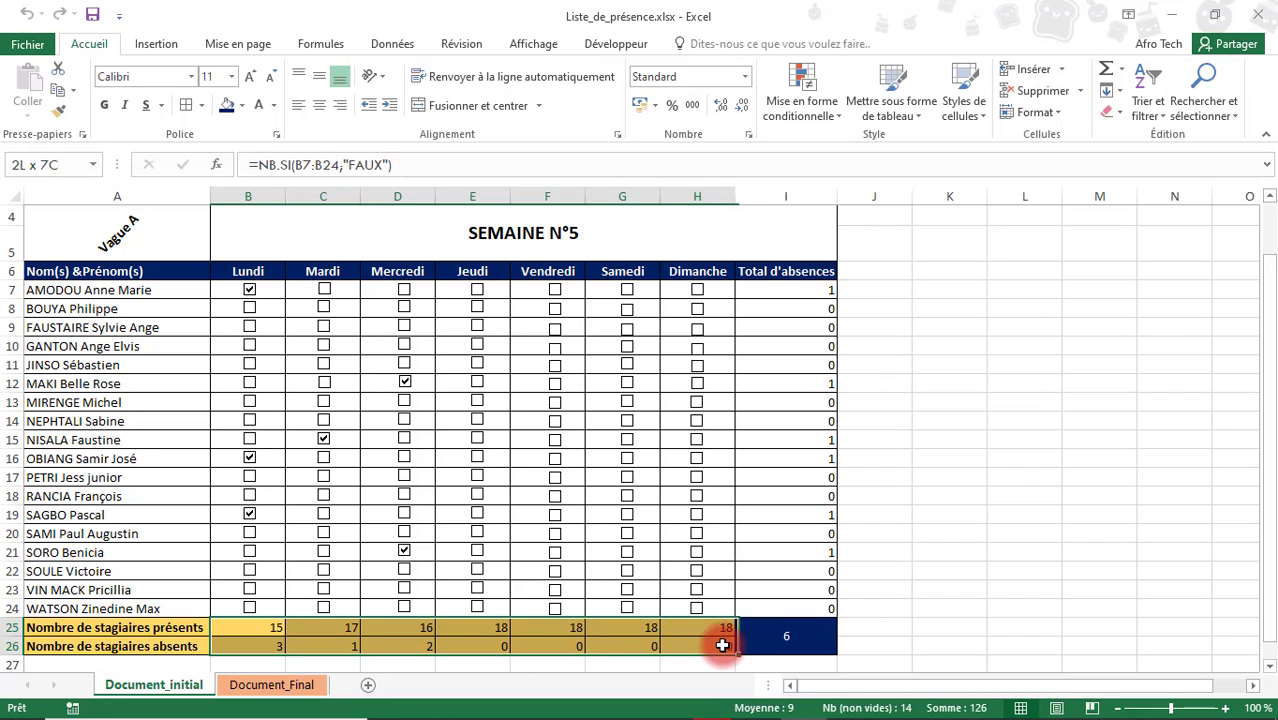
left_click(314, 109)
left_click(319, 76)
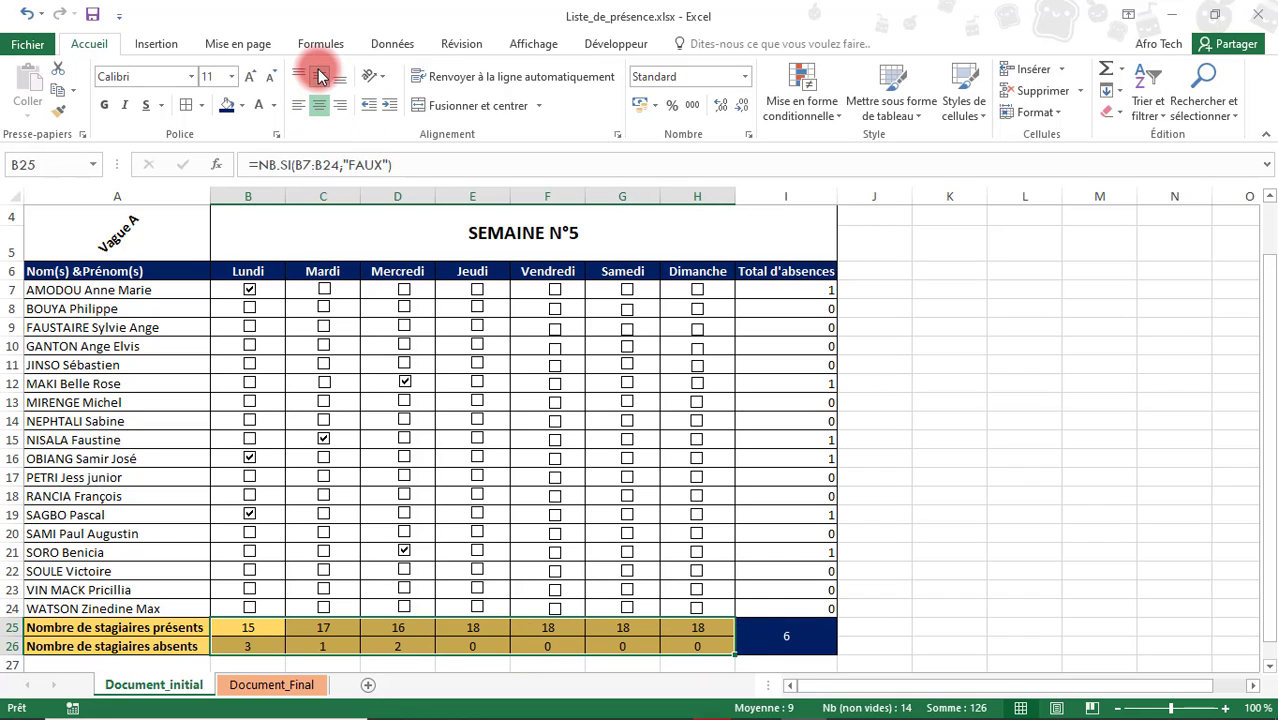
left_click(898, 452)
Step: Merge and center the FICHE DE PRESENCE title across A1:I1
left_click_drag(1265, 428, 1255, 277)
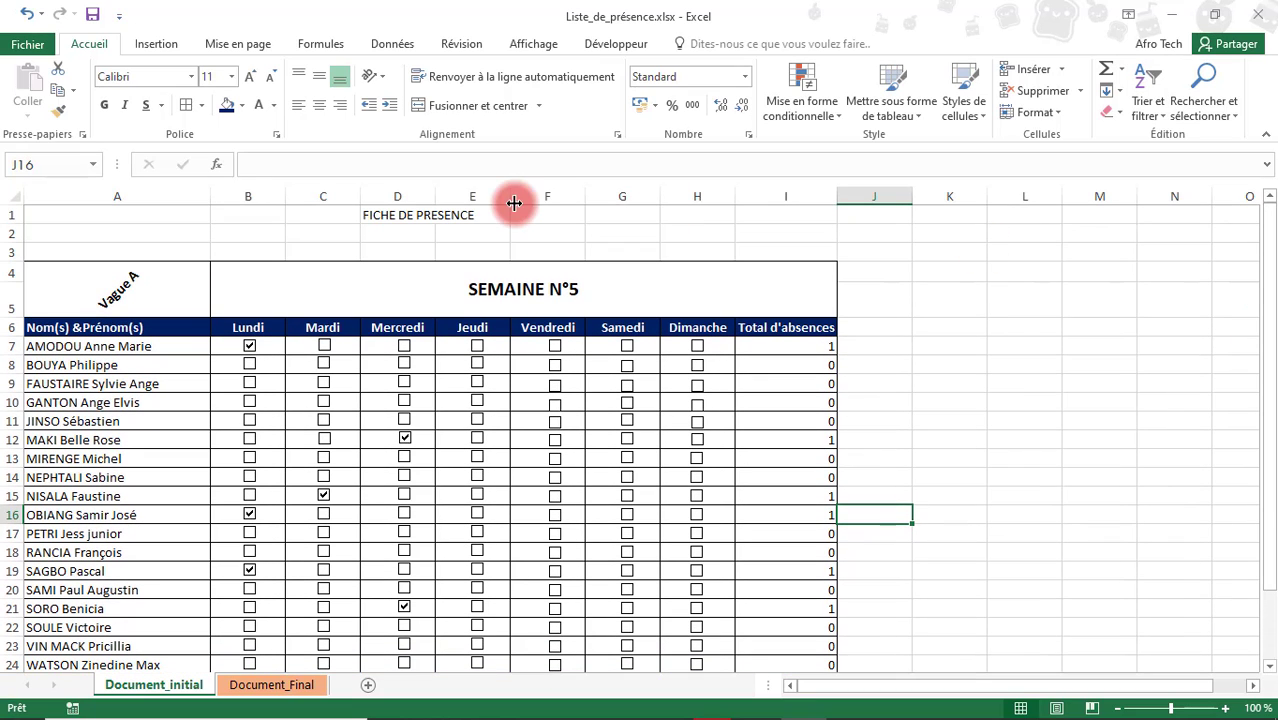
left_click(369, 220)
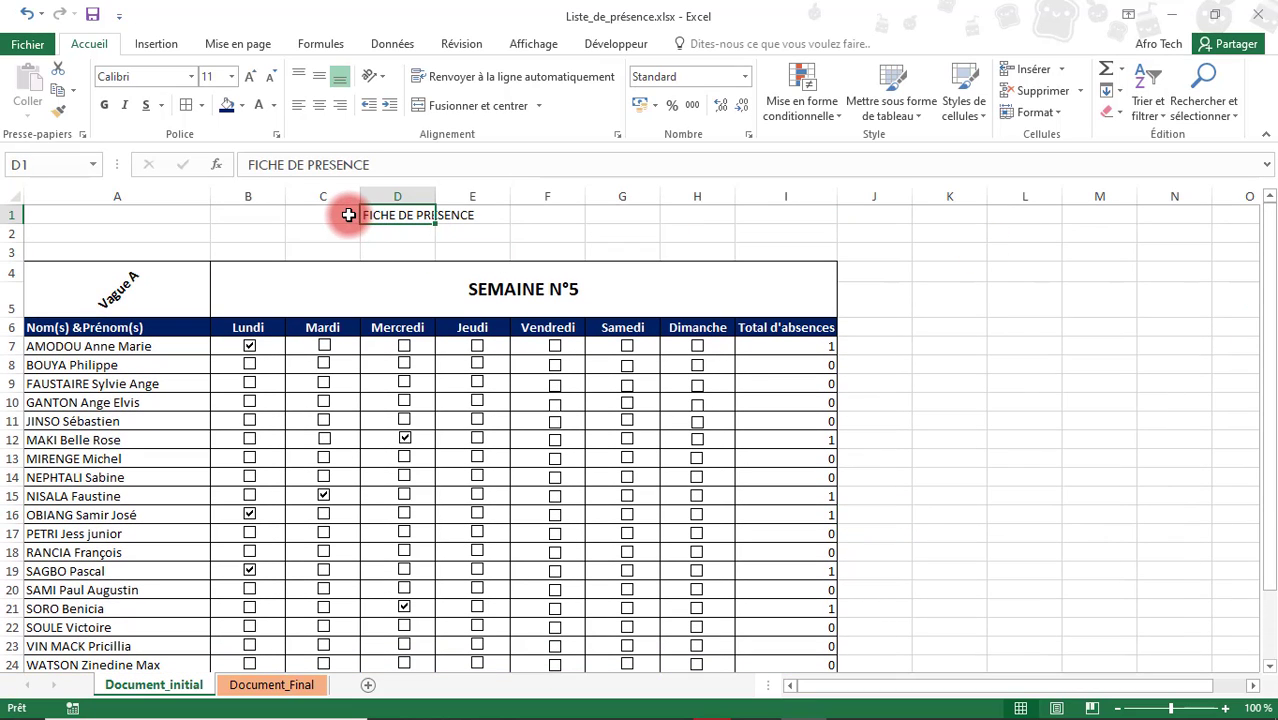
left_click_drag(114, 212, 802, 217)
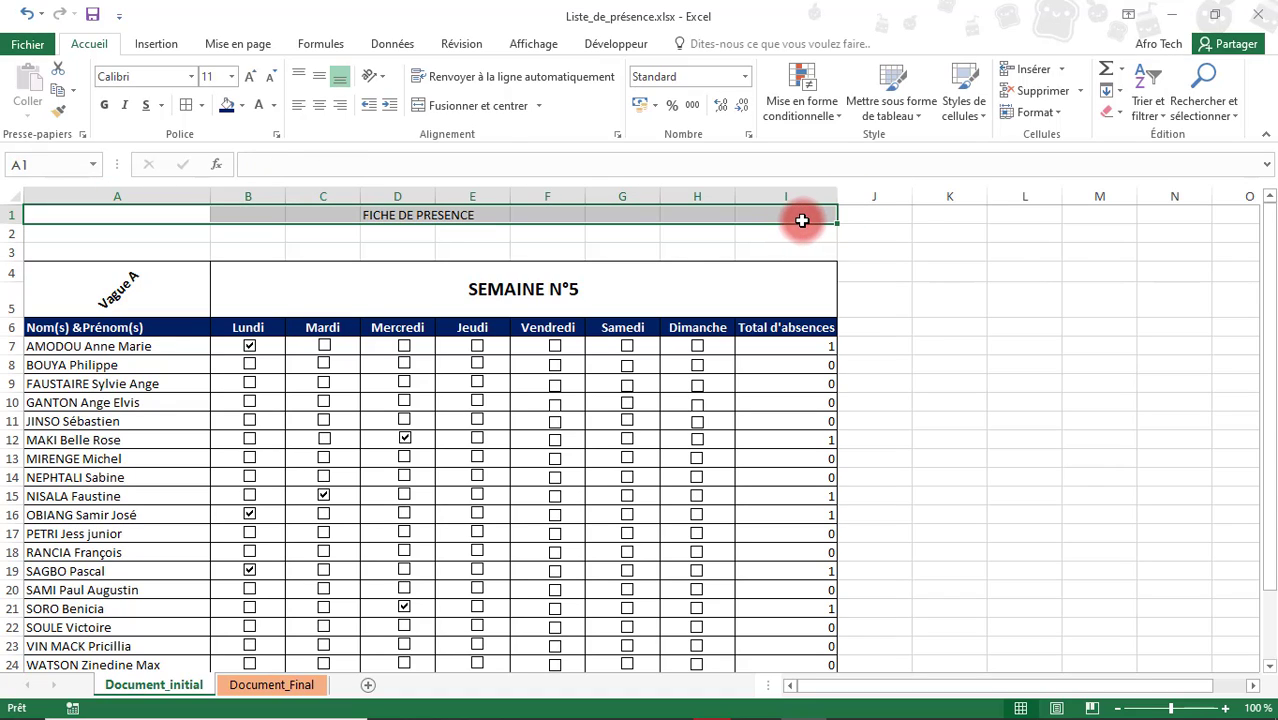
left_click(458, 106)
Step: Format the FICHE DE PRESENCE title as bold with font size 20
left_click(250, 76)
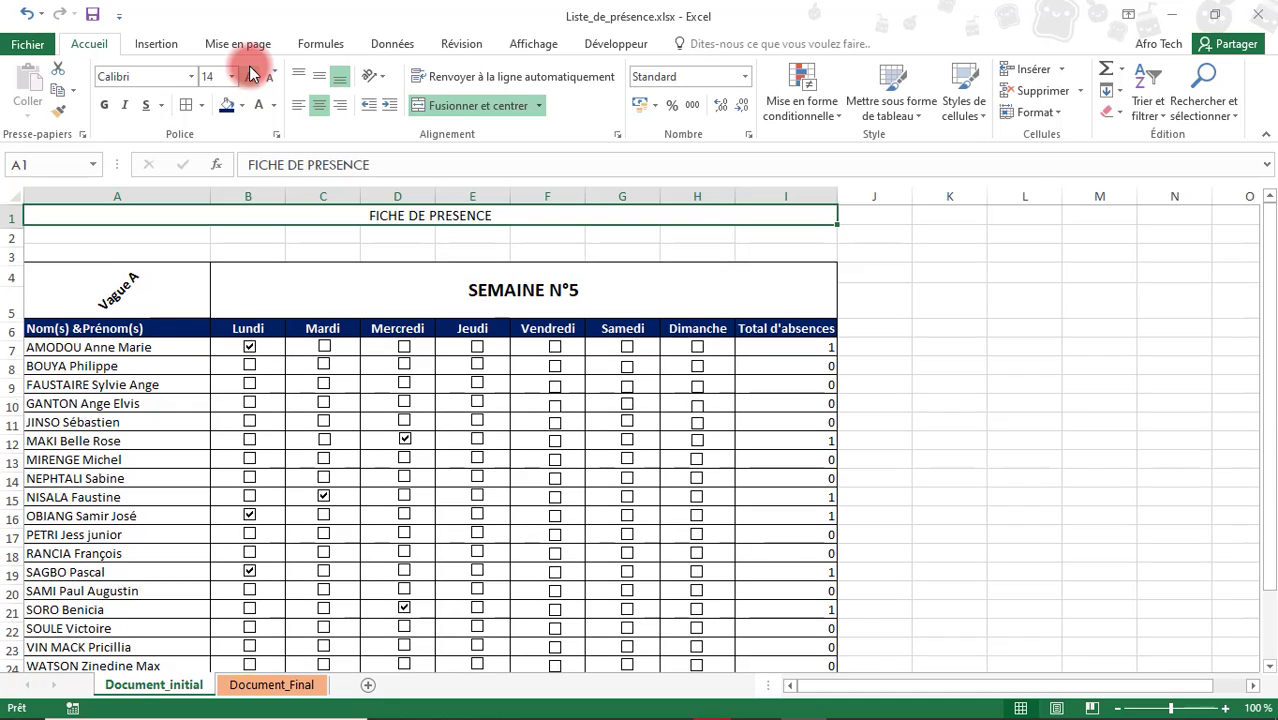
left_click(250, 76)
left_click(250, 76)
left_click(250, 76)
left_click(250, 76)
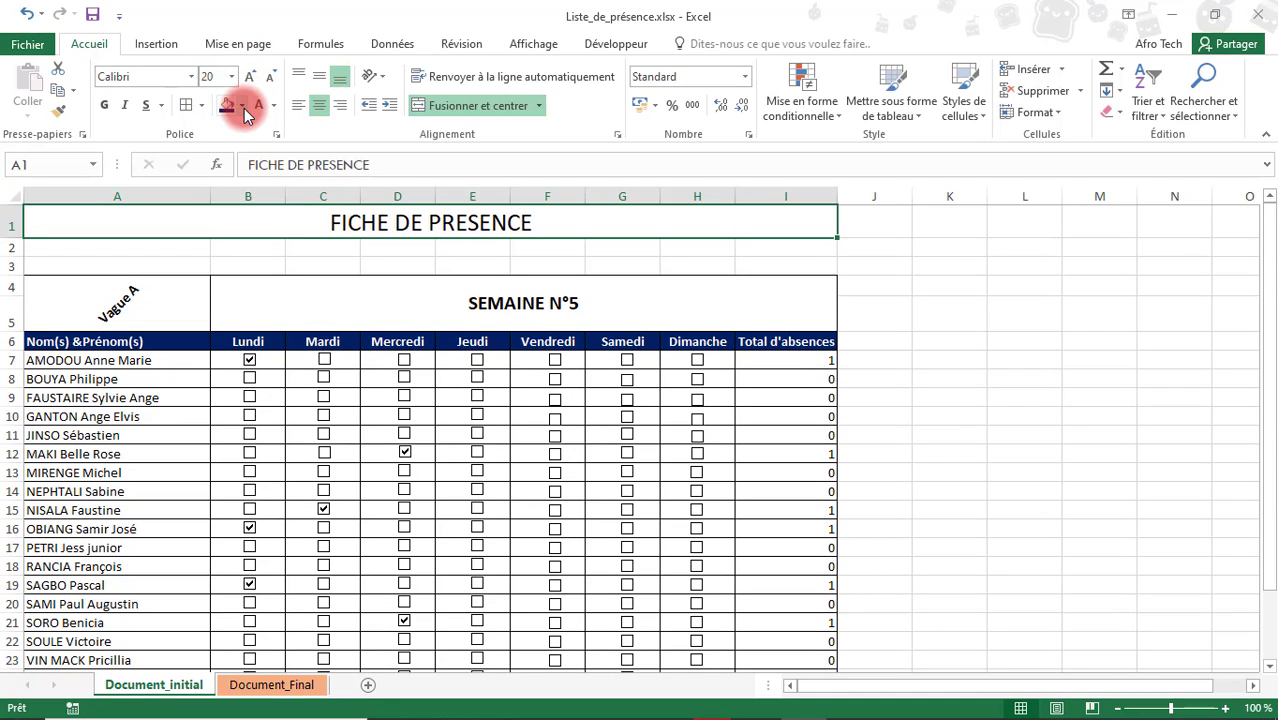
left_click(104, 105)
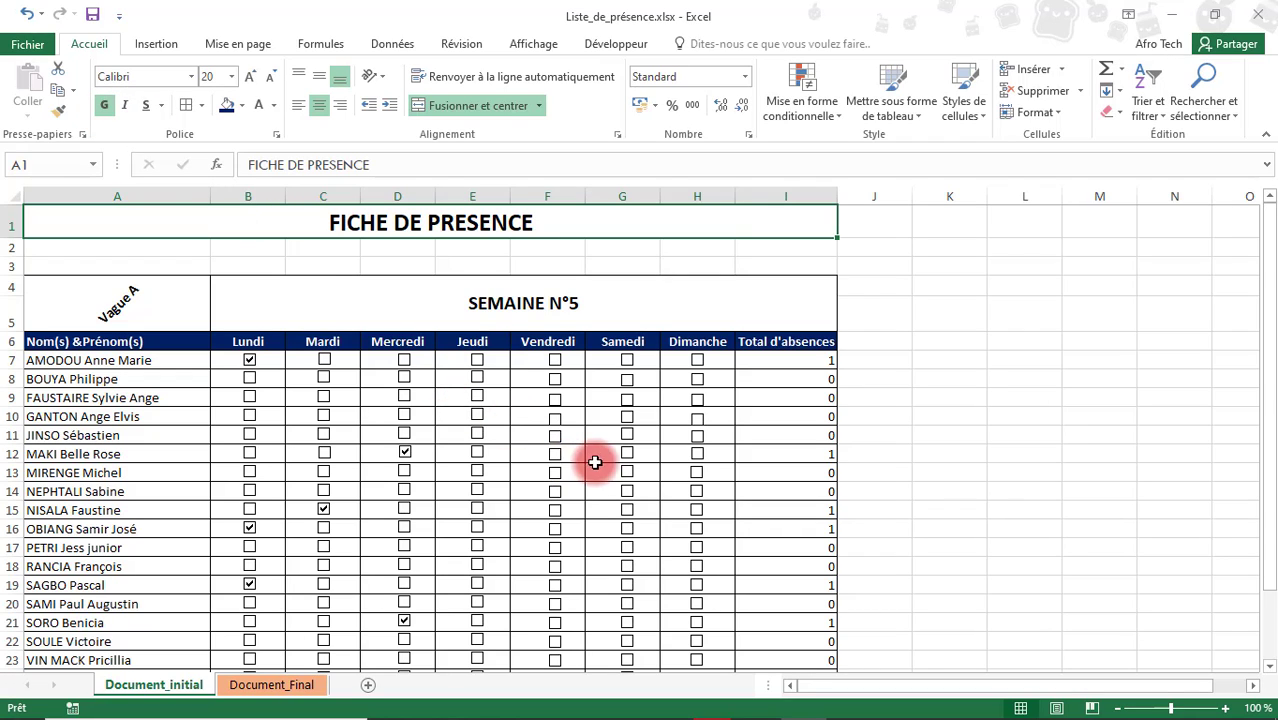
left_click(319, 262)
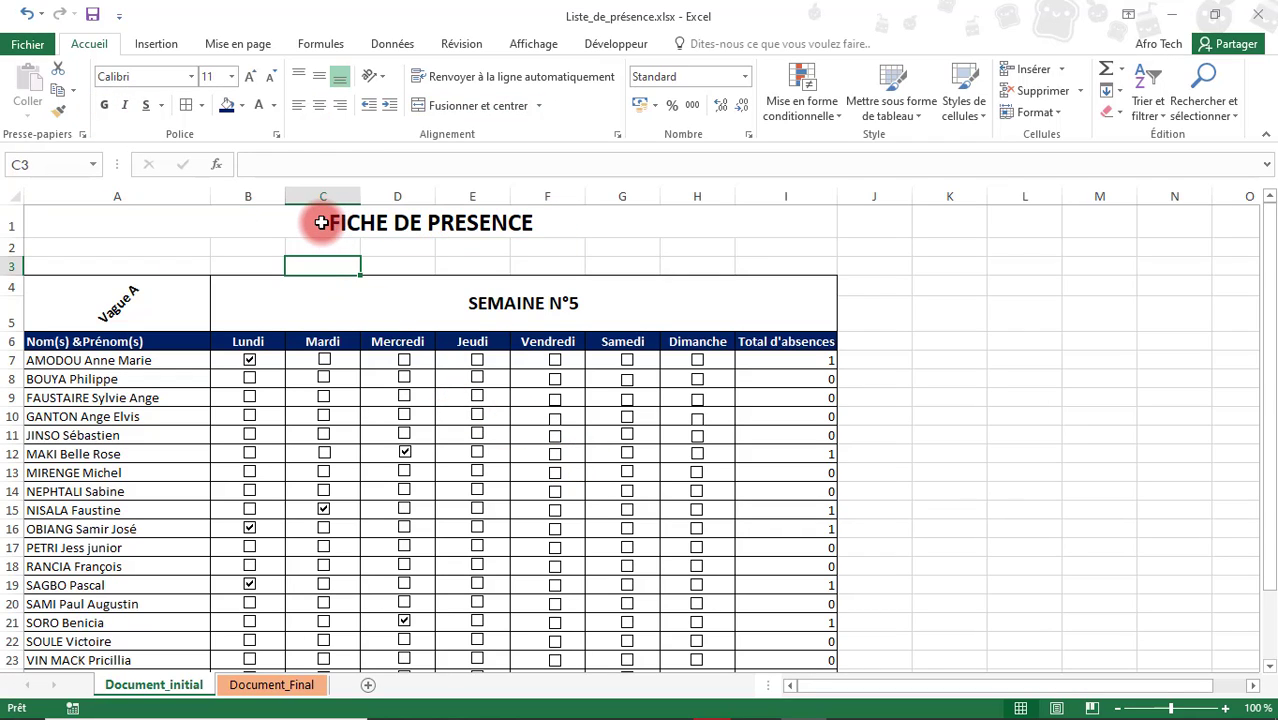
left_click(330, 222)
left_click(624, 267)
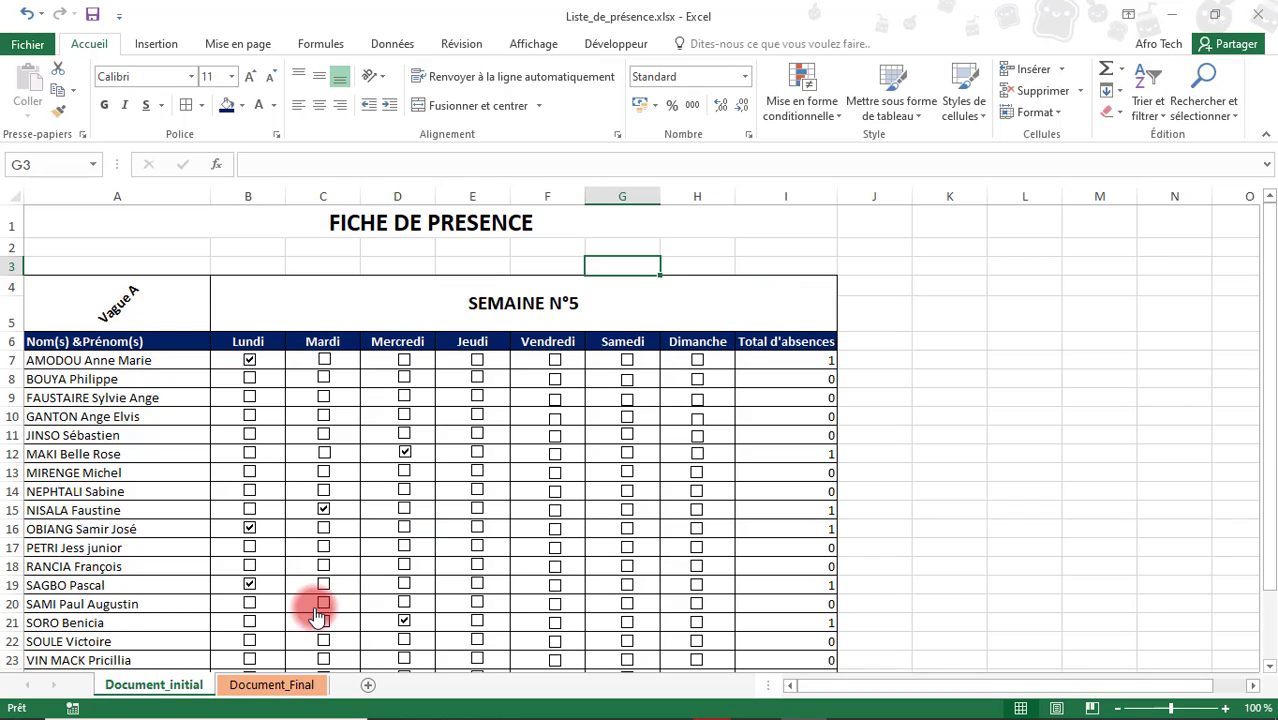
Step: Check the title's font on the Document_Final sheet and apply Arial Rounded MT to the FICHE DE PRESENCE title on Document_initial
left_click(296, 686)
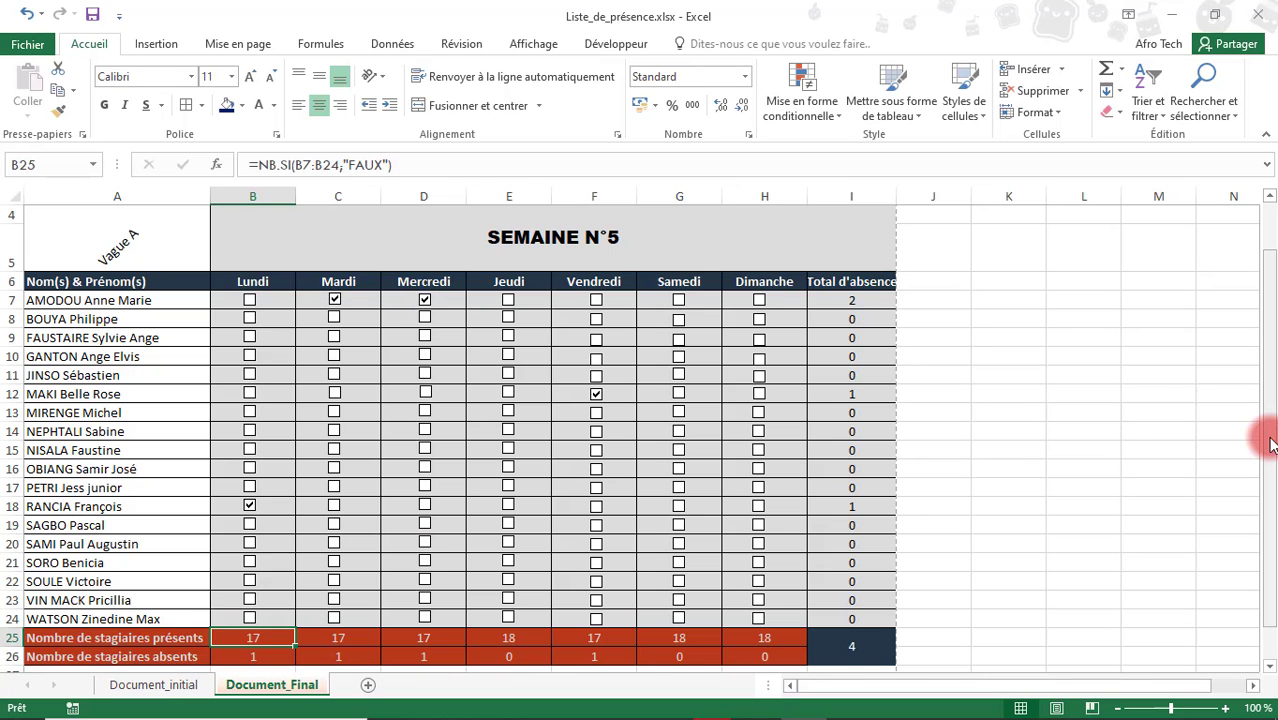
left_click_drag(1270, 398, 1268, 394)
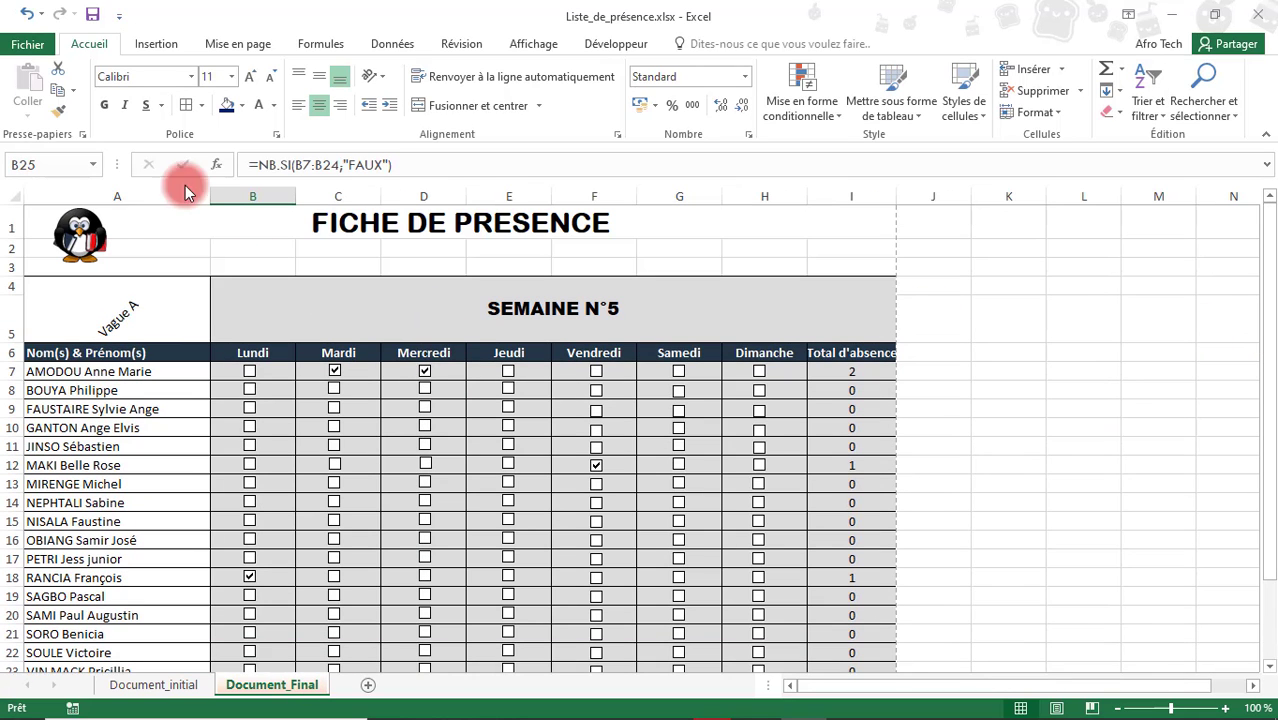
left_click(434, 229)
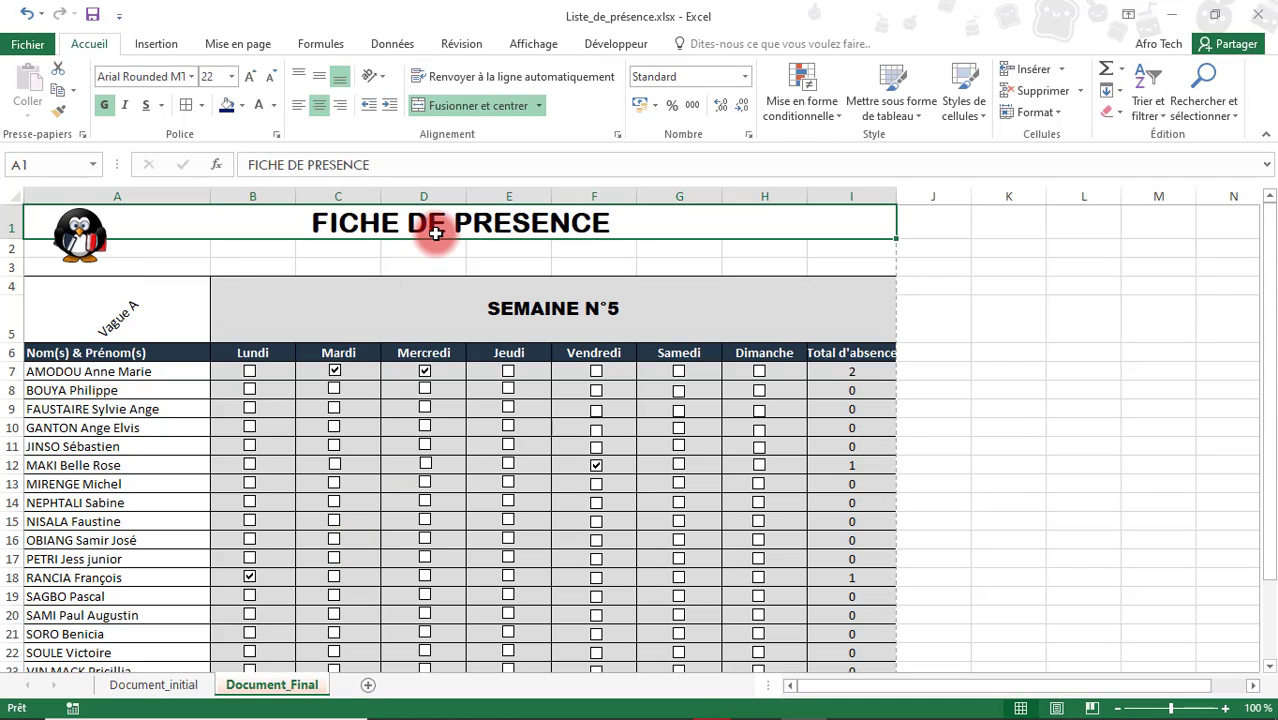
left_click(190, 684)
left_click(263, 231)
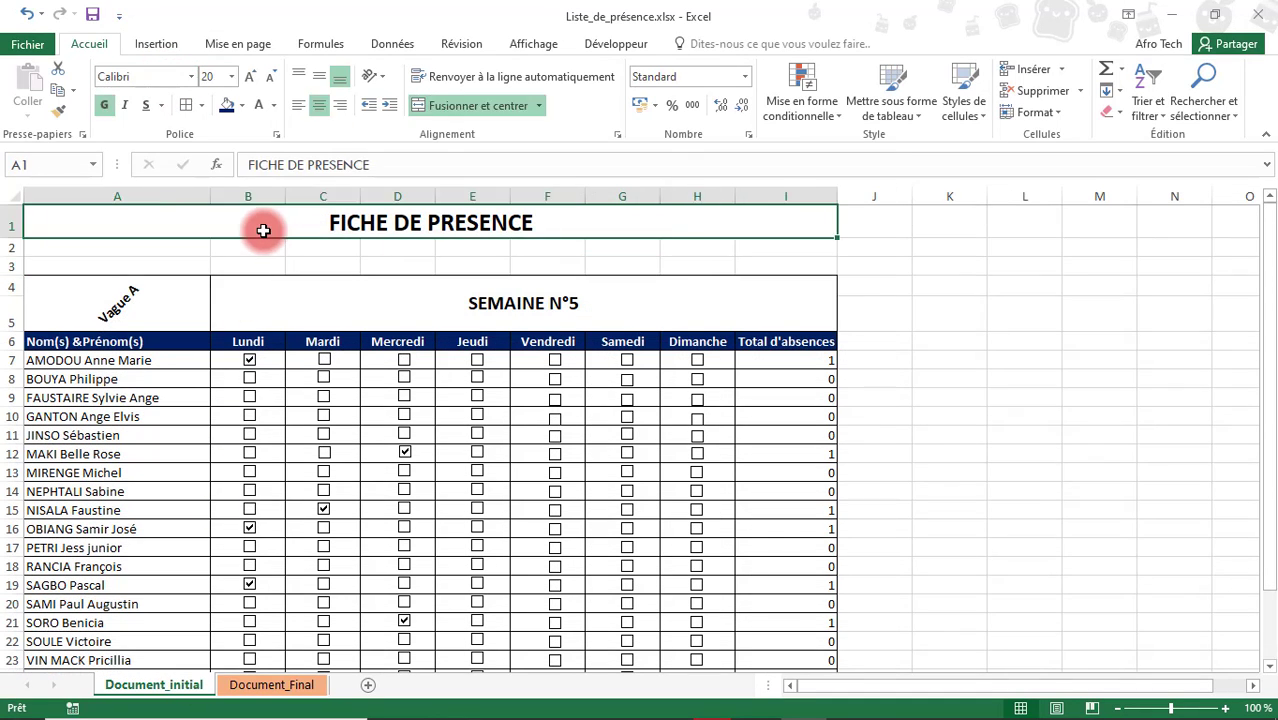
left_click(191, 77)
left_click(205, 299)
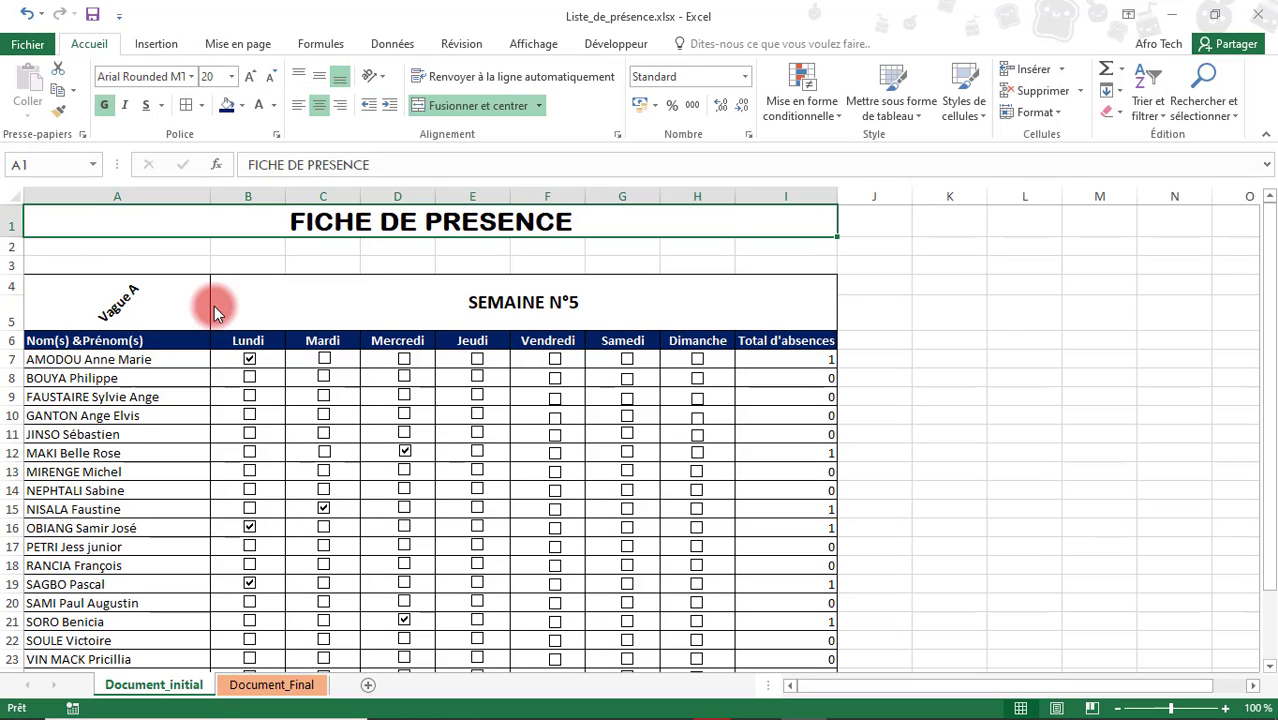
Step: Insert the picture tux-161406_640.png from the Téléchargements folder at cell A2
left_click(126, 244)
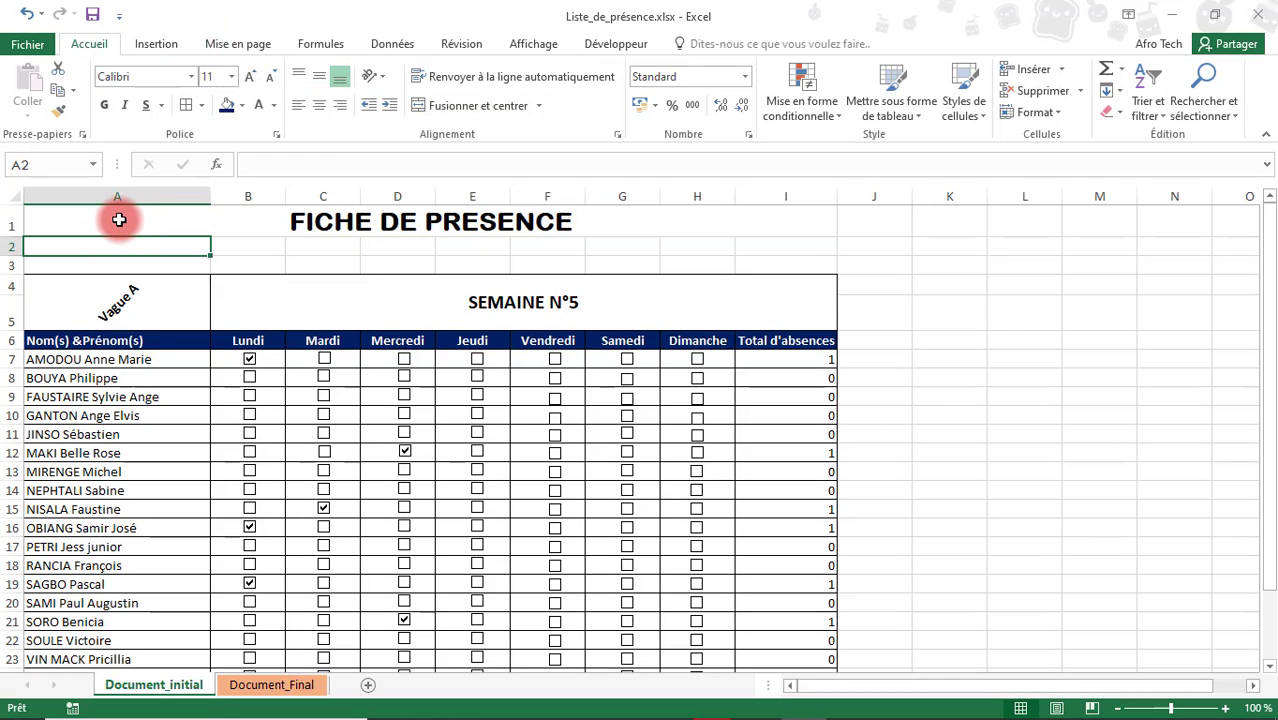
left_click(160, 44)
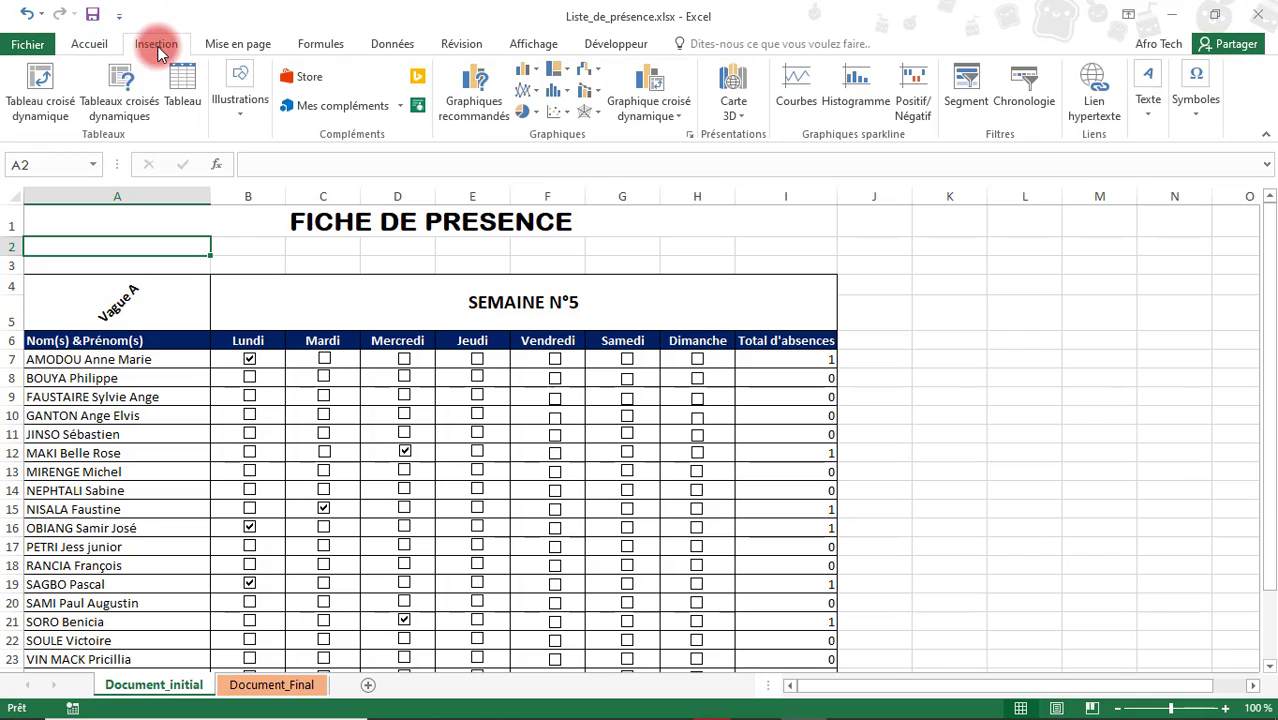
left_click(258, 113)
left_click(245, 168)
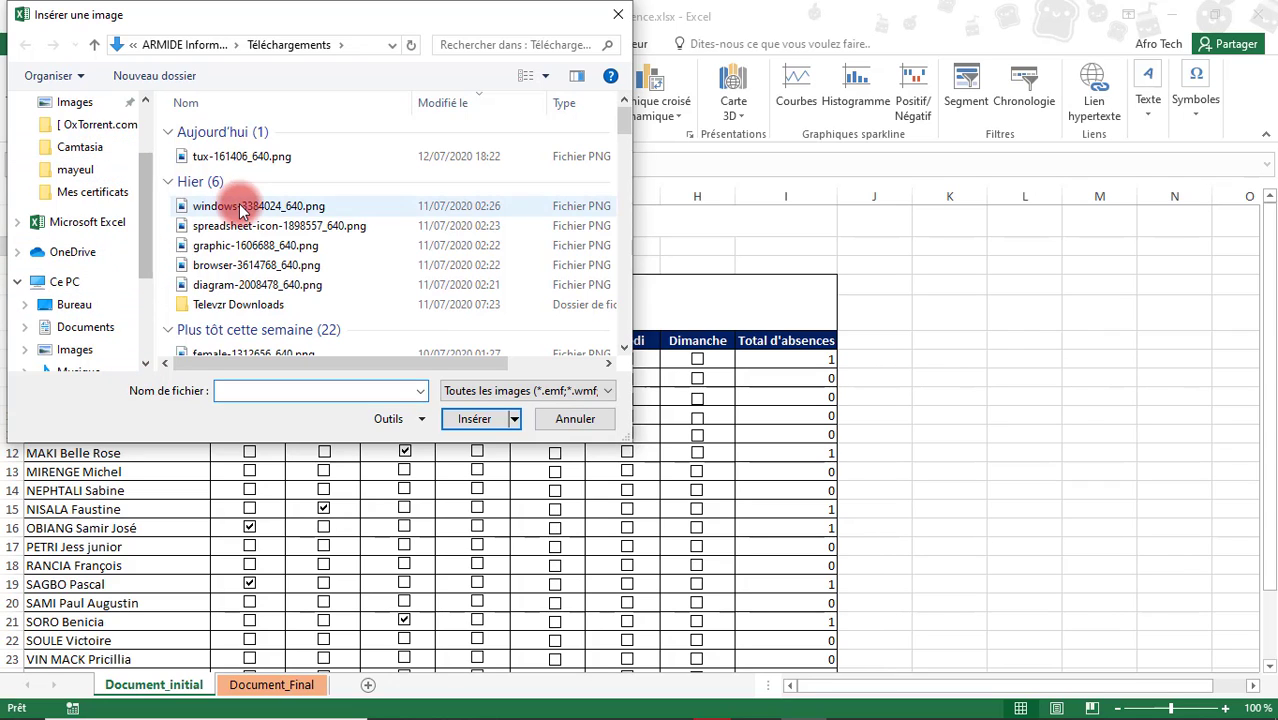
double_click(248, 158)
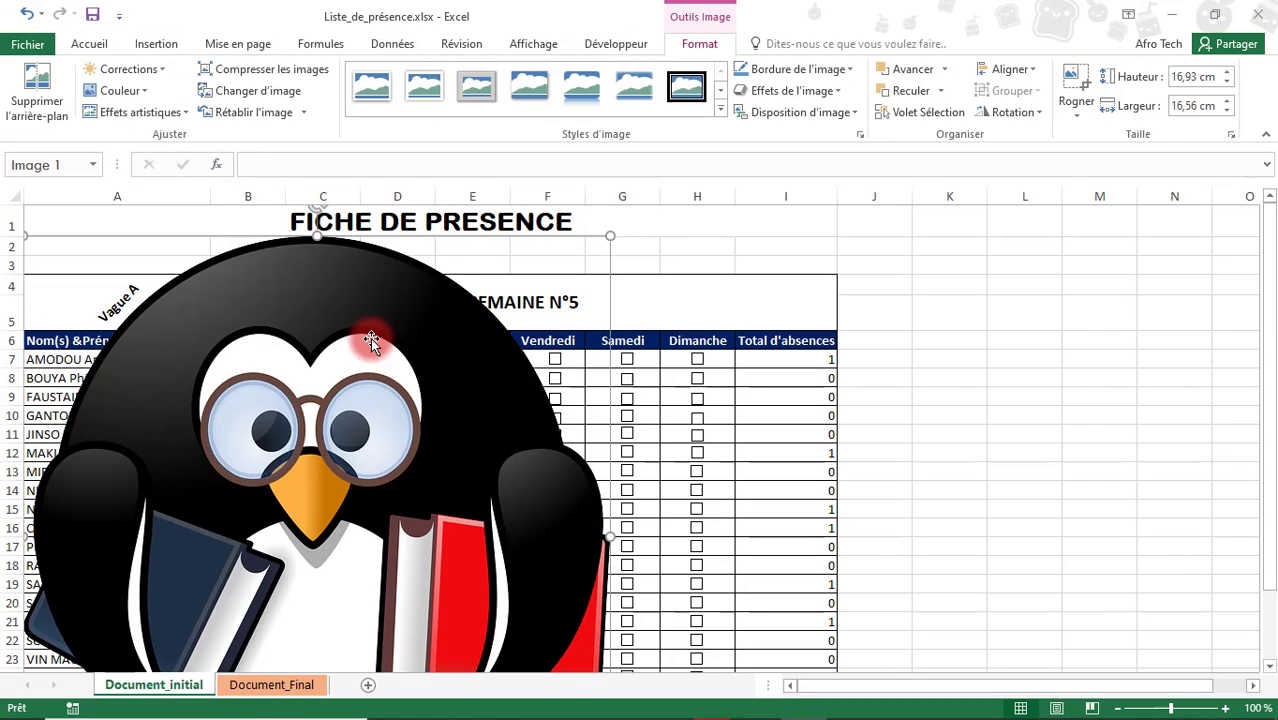
Step: Shrink the penguin picture to about 1.65 cm by 1.61 cm and place it in column A above the Vague A label
left_click_drag(474, 348, 850, 235)
left_click_drag(972, 212, 599, 491)
left_click_drag(646, 538, 118, 240)
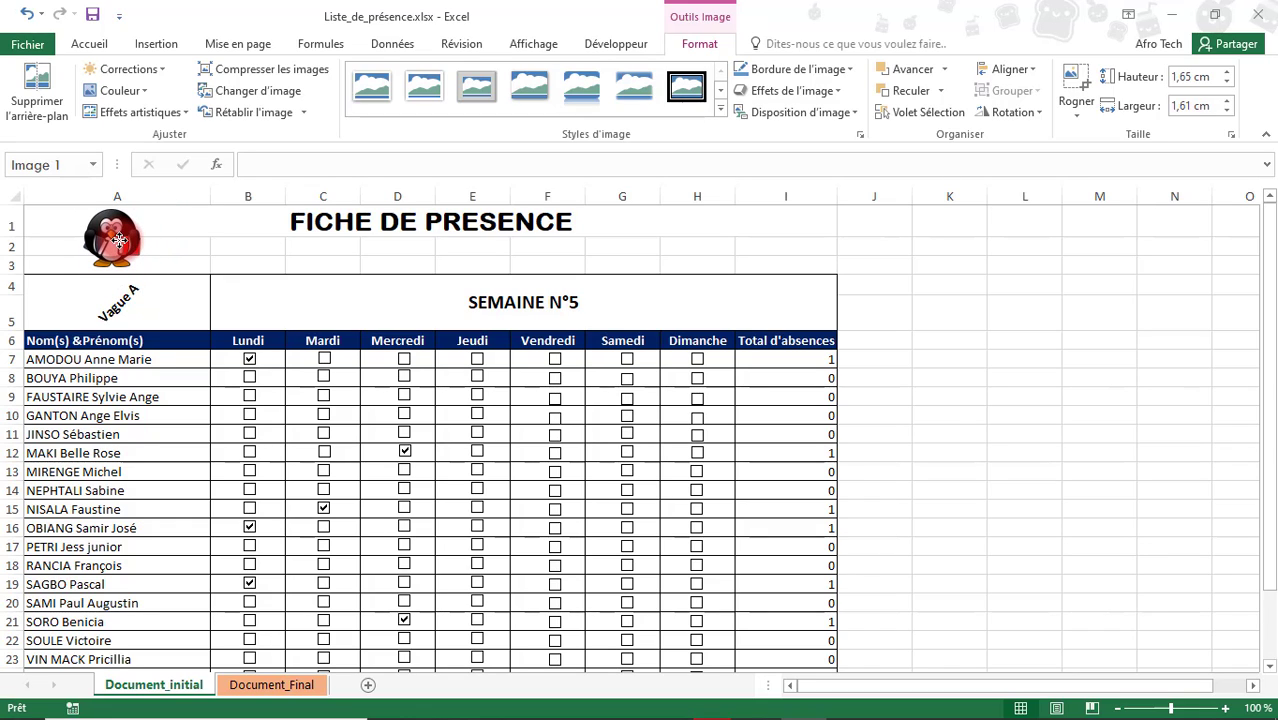
left_click(620, 264)
left_click_drag(1270, 316, 1264, 271)
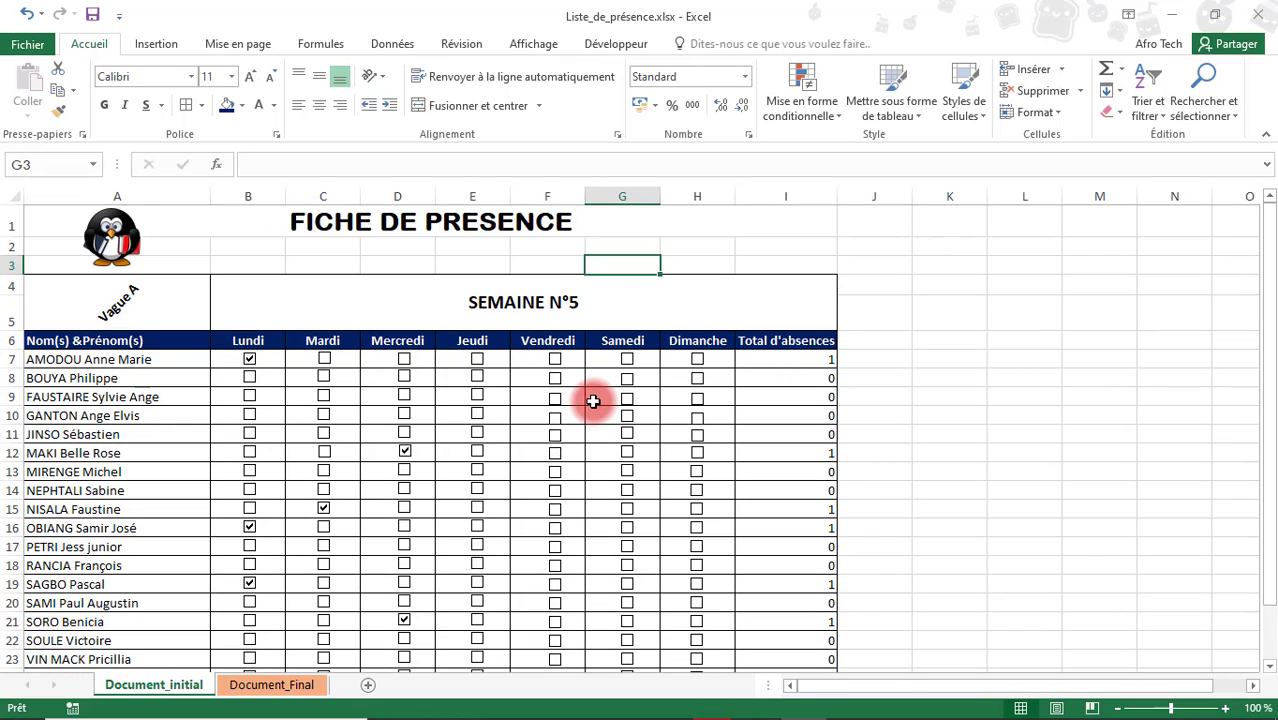
Step: Increase the height of row 5 slightly, beneath the Vague A and SEMAINE N°5 headings
left_click(582, 396)
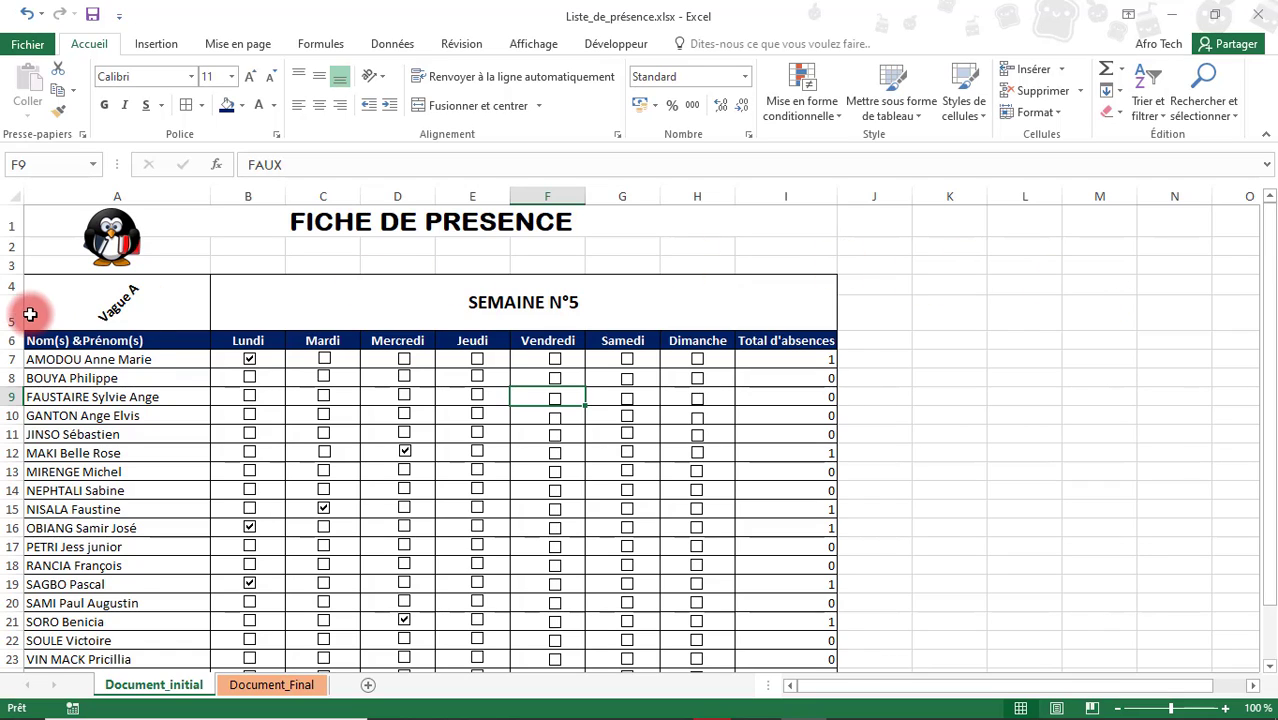
left_click_drag(16, 325, 15, 333)
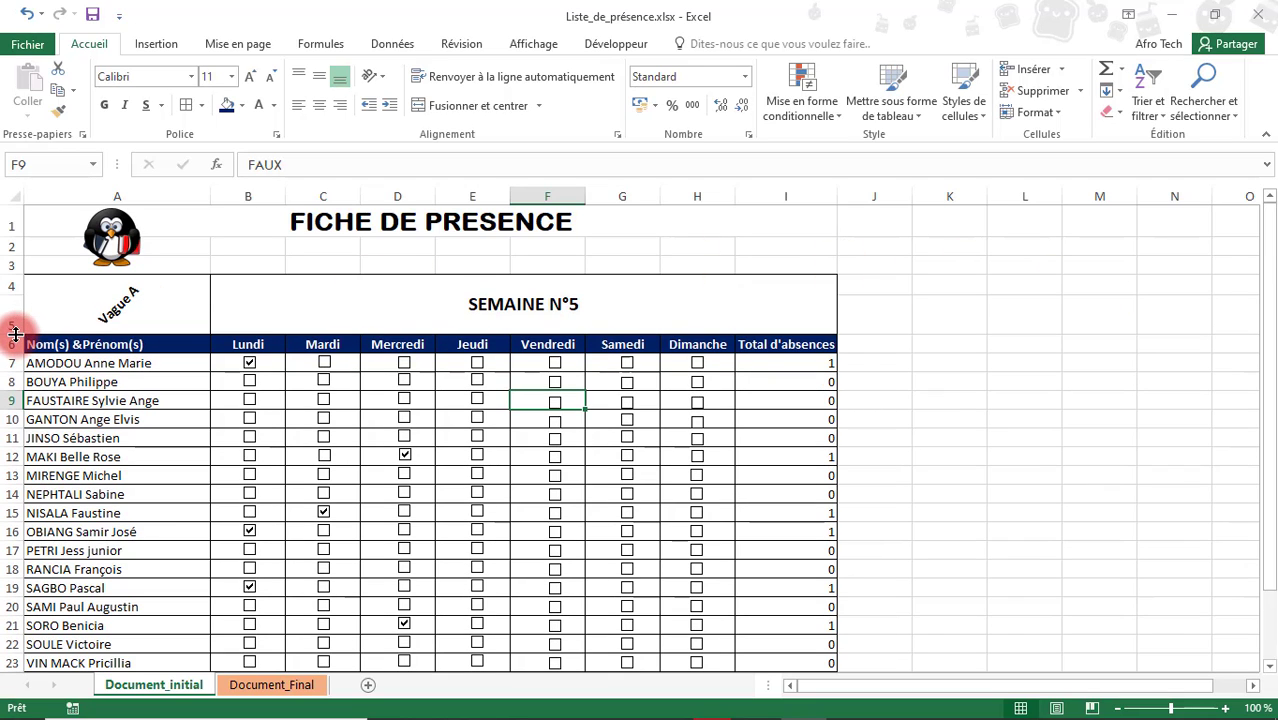
Step: Check the attendance sheet in the print preview and switch the worksheet to Page Layout view
key("ctrl+p")
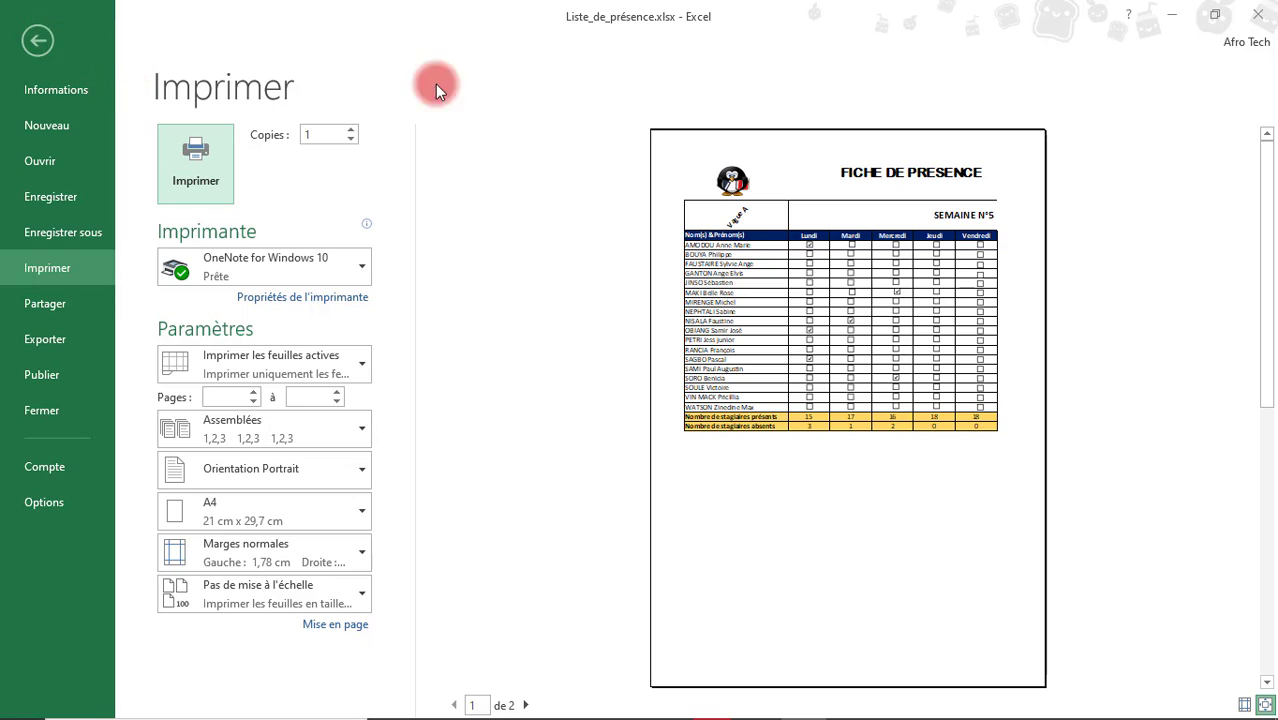
left_click(36, 36)
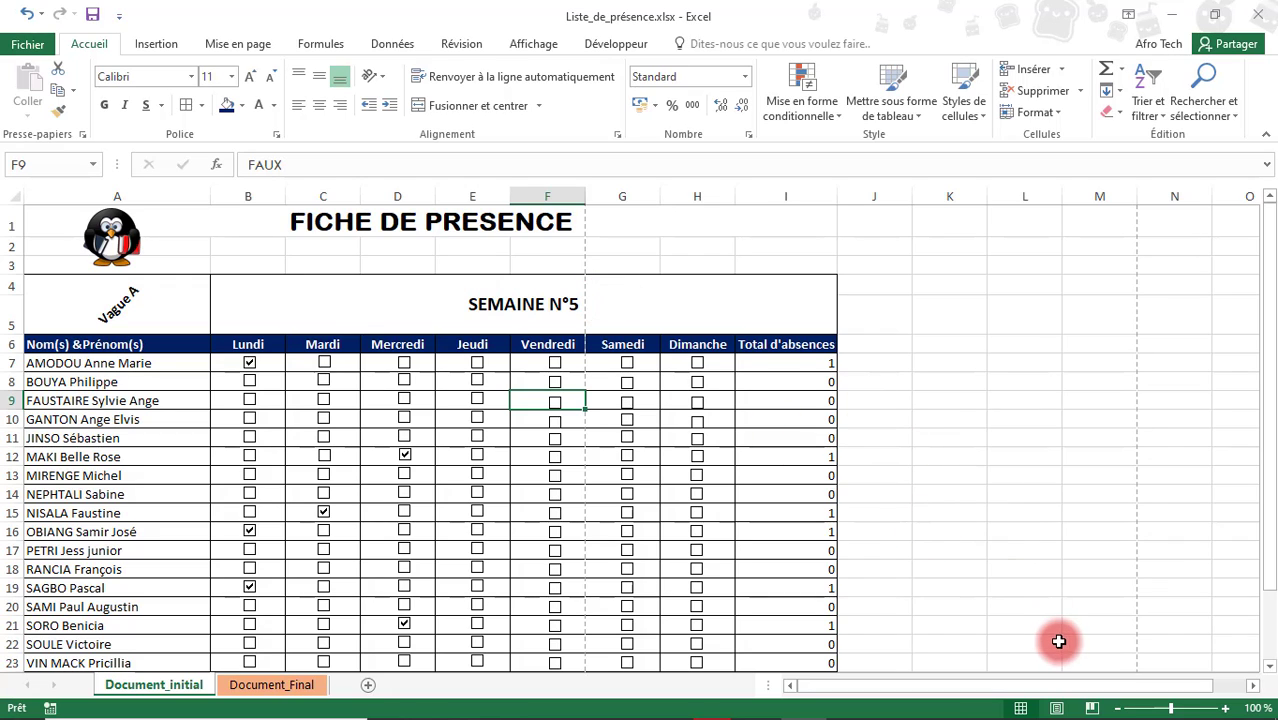
left_click(1058, 708)
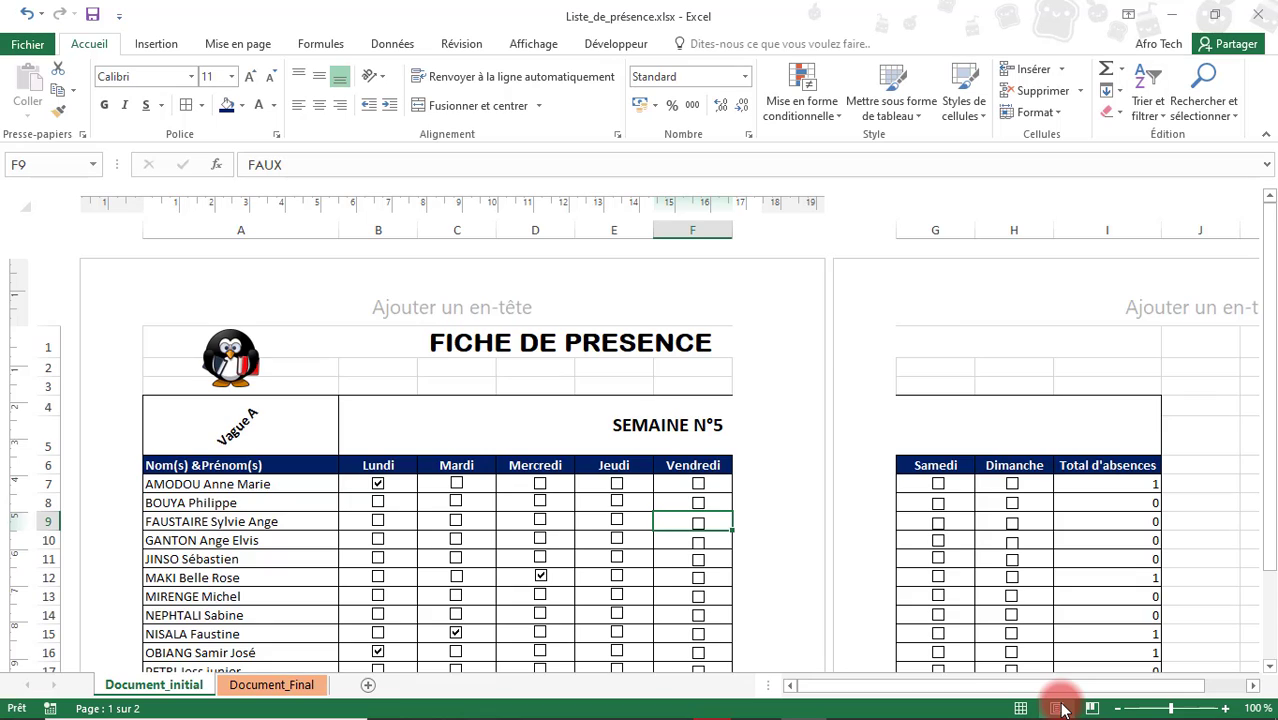
Step: Set the attendance sheet's page orientation to landscape (Paysage) and check the result in the print preview
left_click(515, 44)
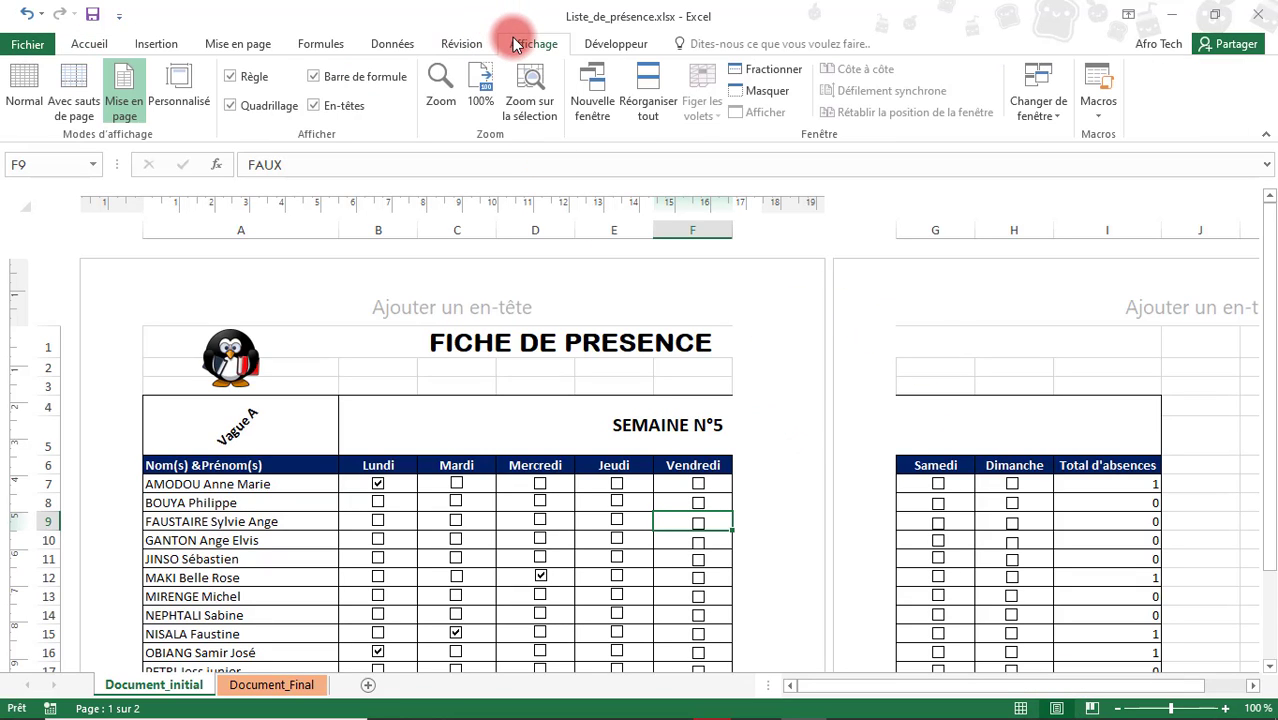
left_click(240, 43)
left_click(210, 121)
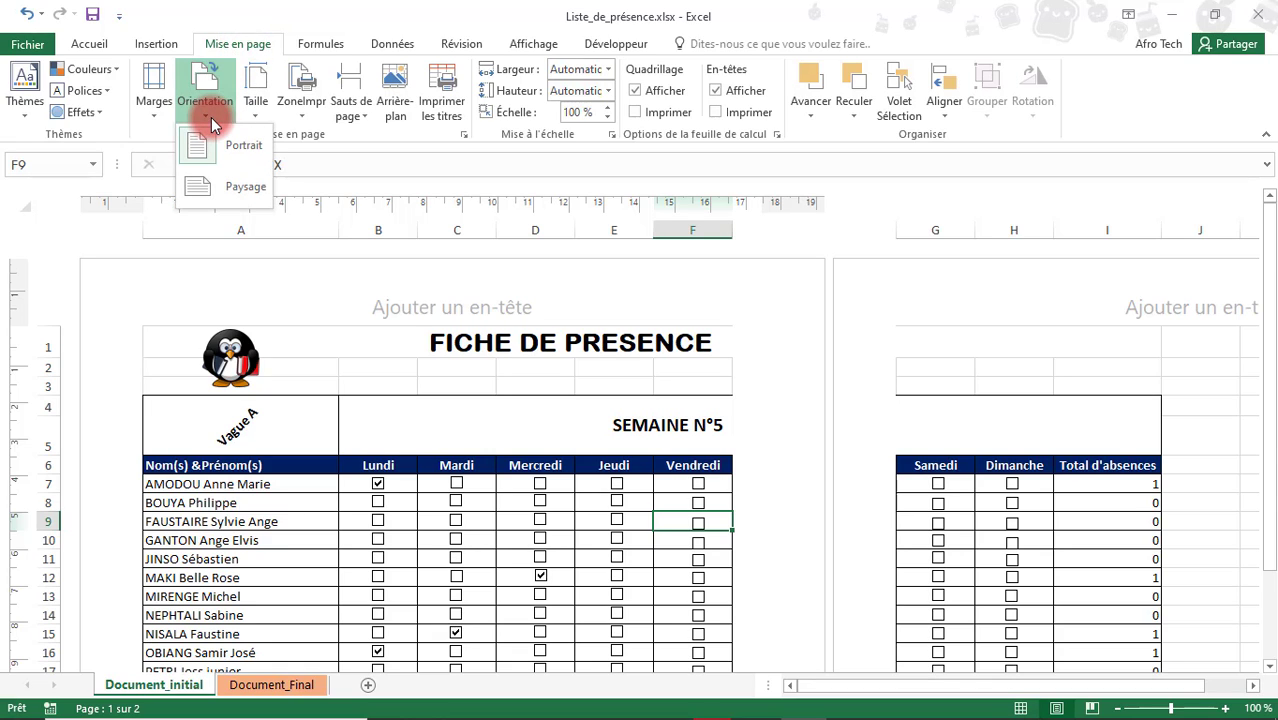
left_click(235, 183)
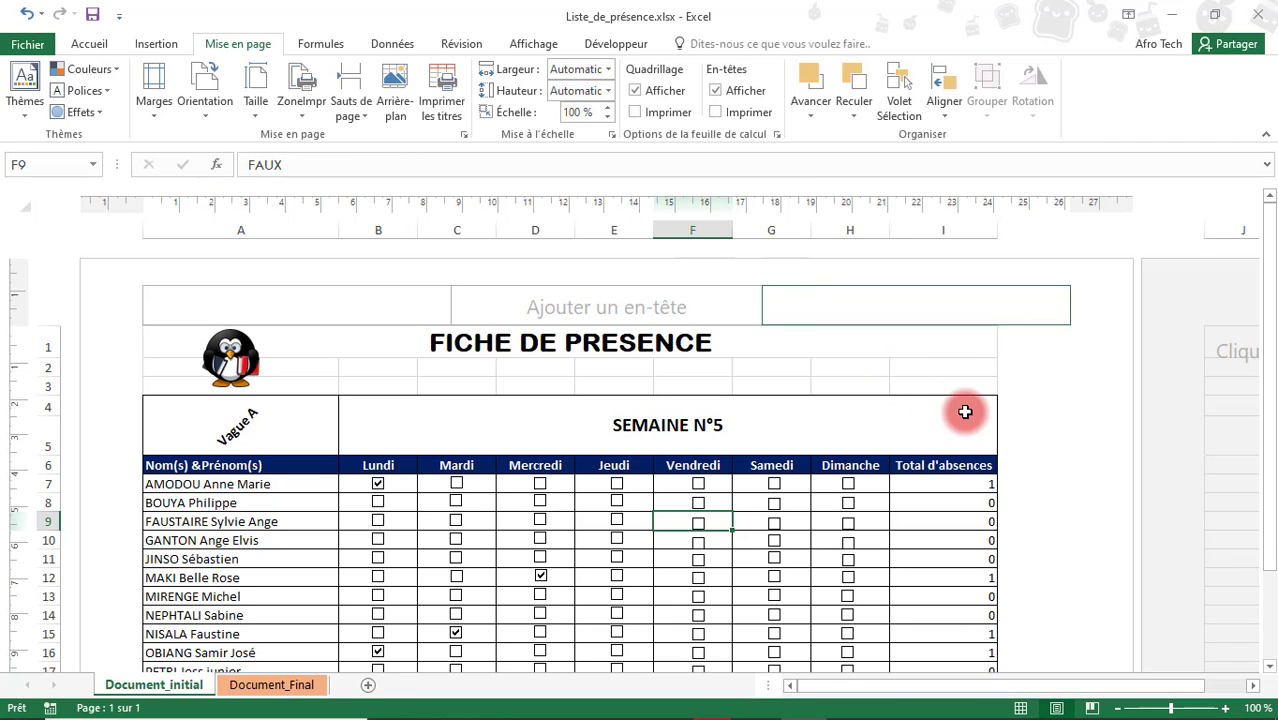
key("ctrl+p")
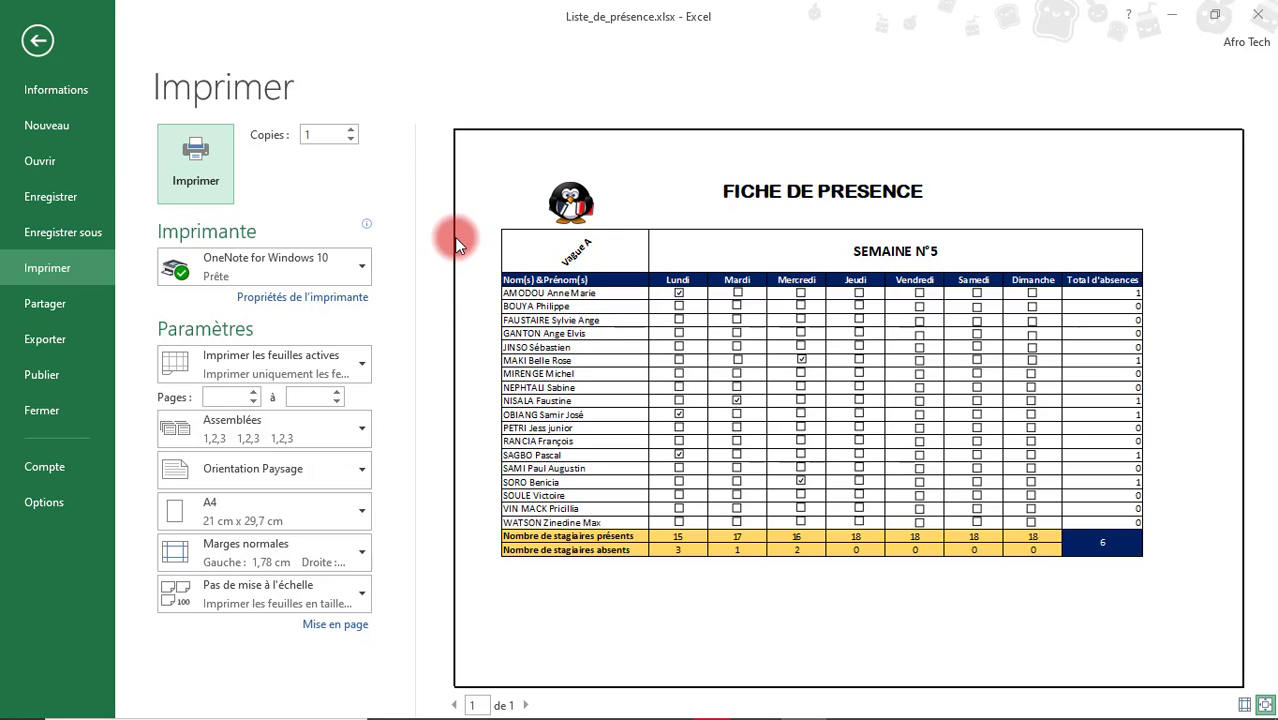
left_click(512, 240)
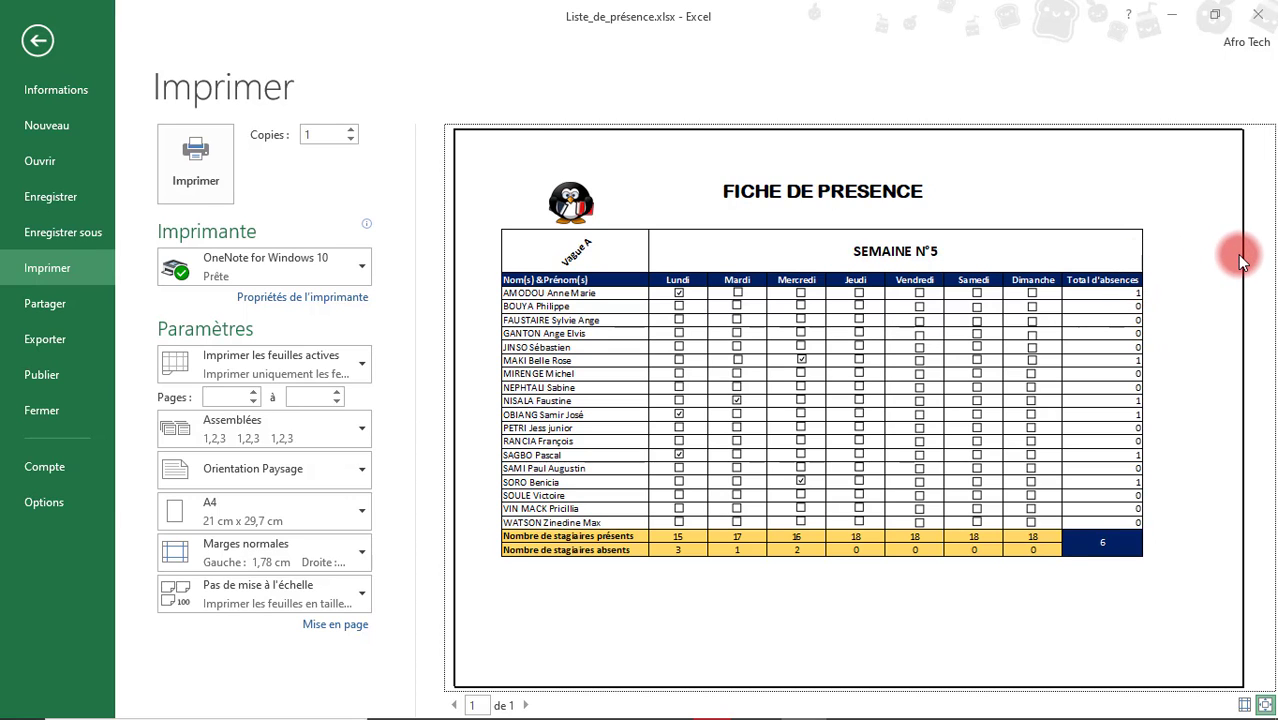
key("Escape")
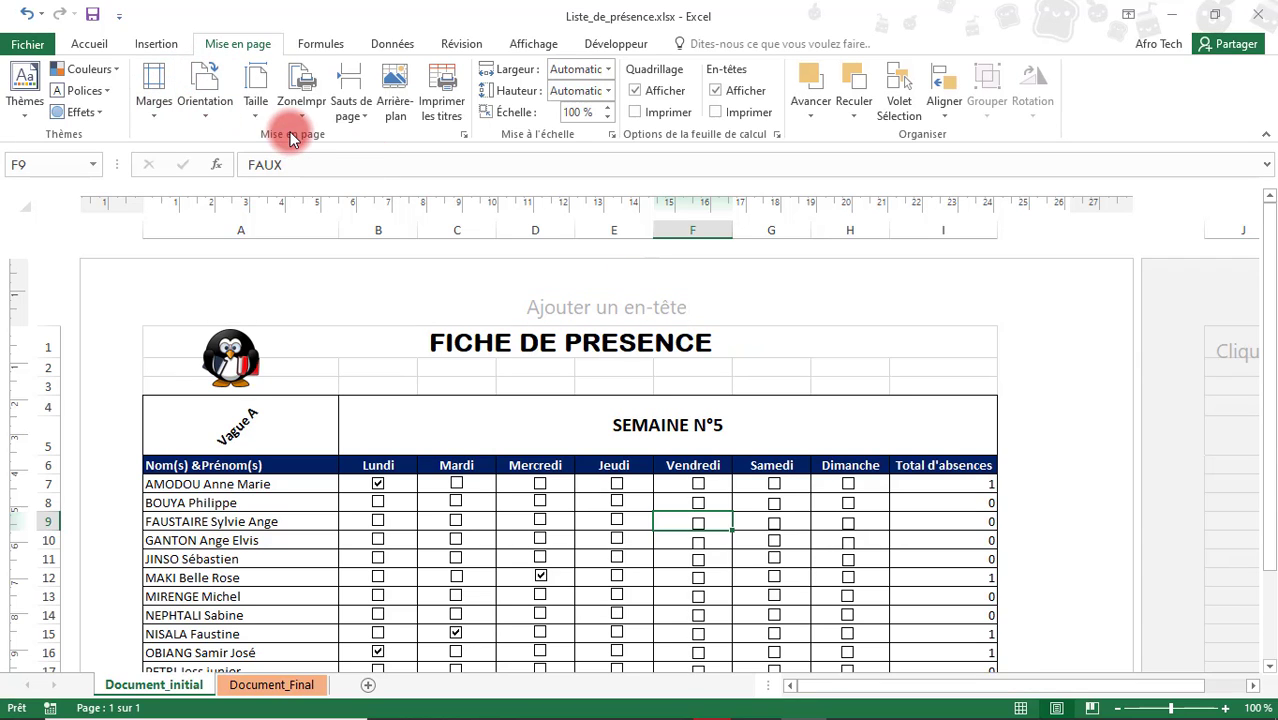
Step: Apply the narrow (Étroites) page margins to the attendance sheet and check the print preview
left_click(154, 110)
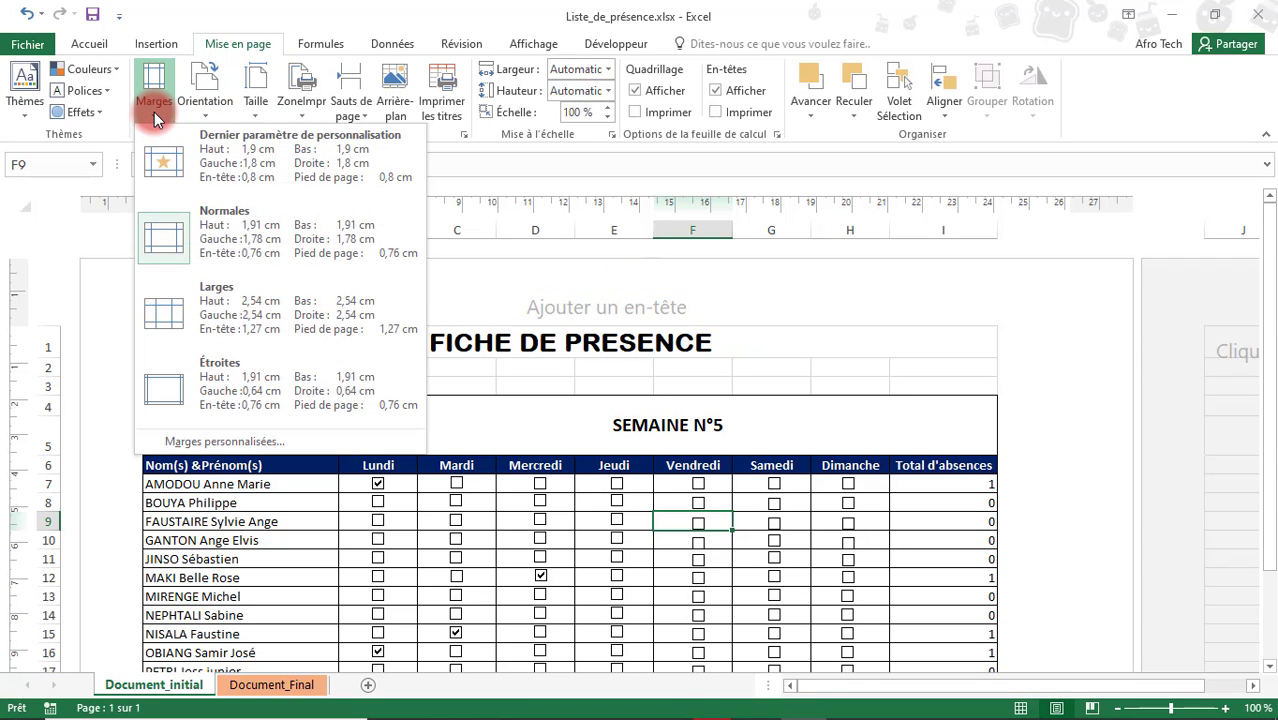
left_click(196, 374)
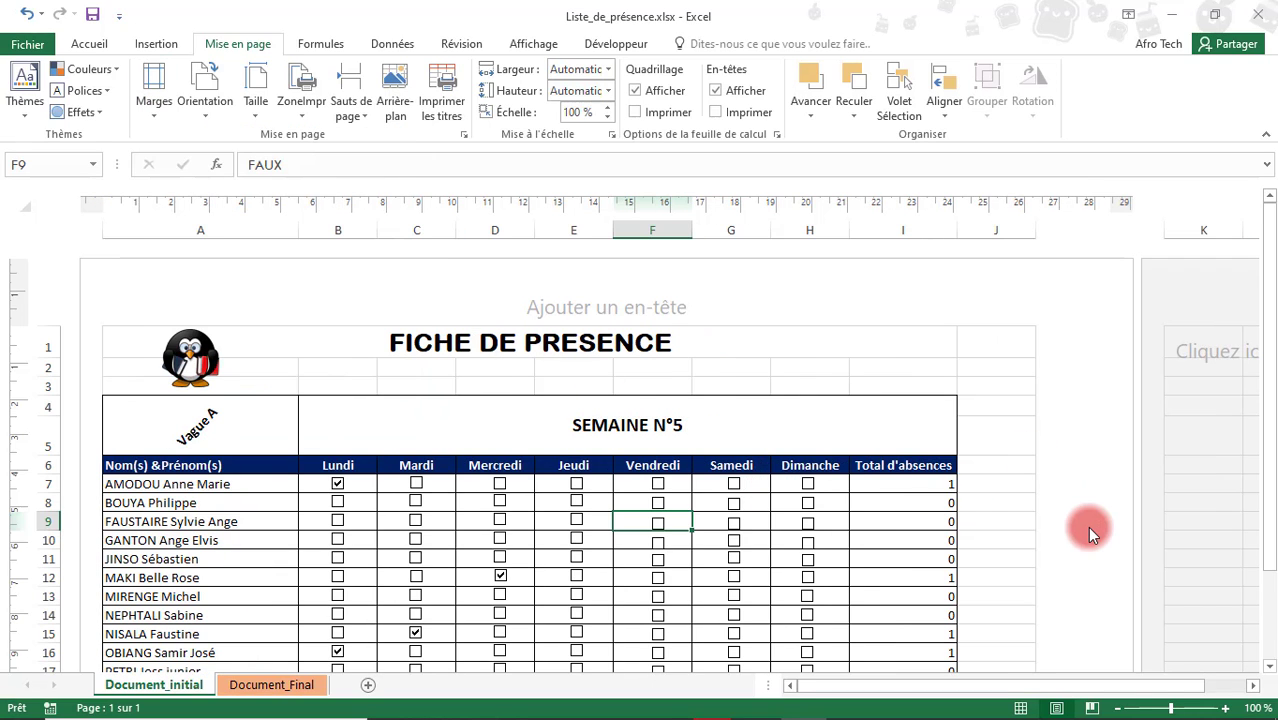
key("ctrl+p")
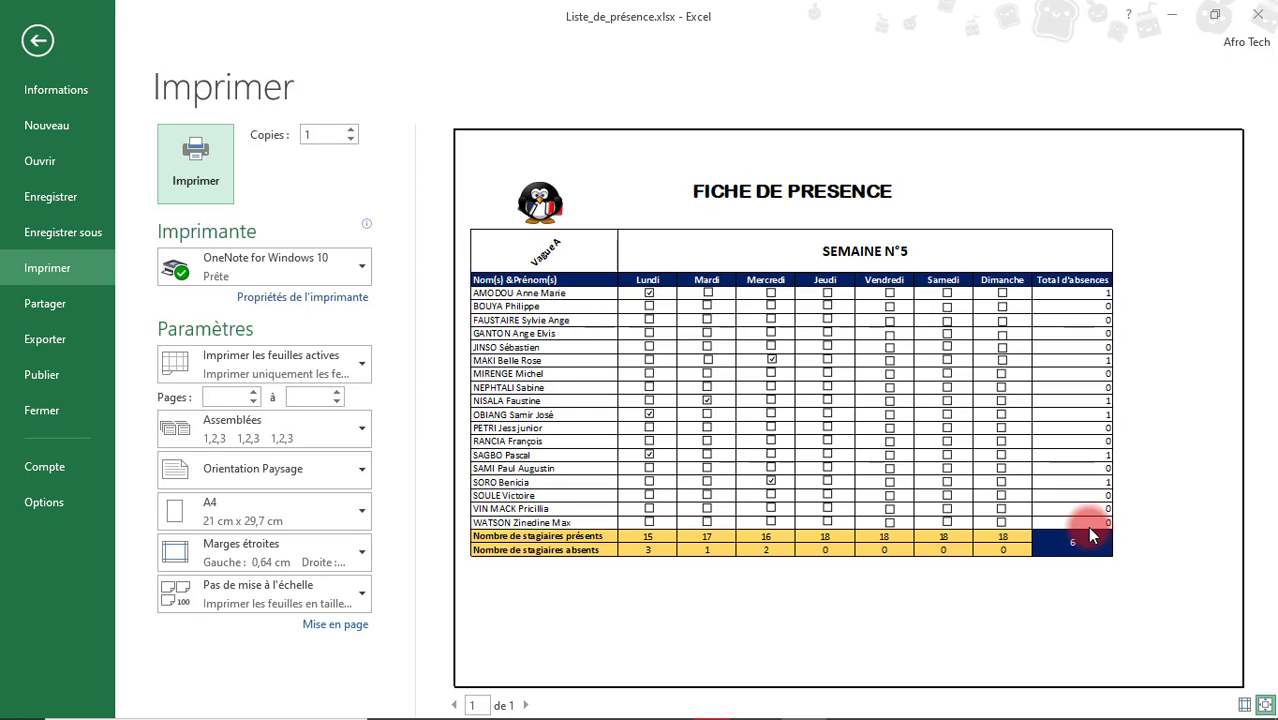
key("Escape")
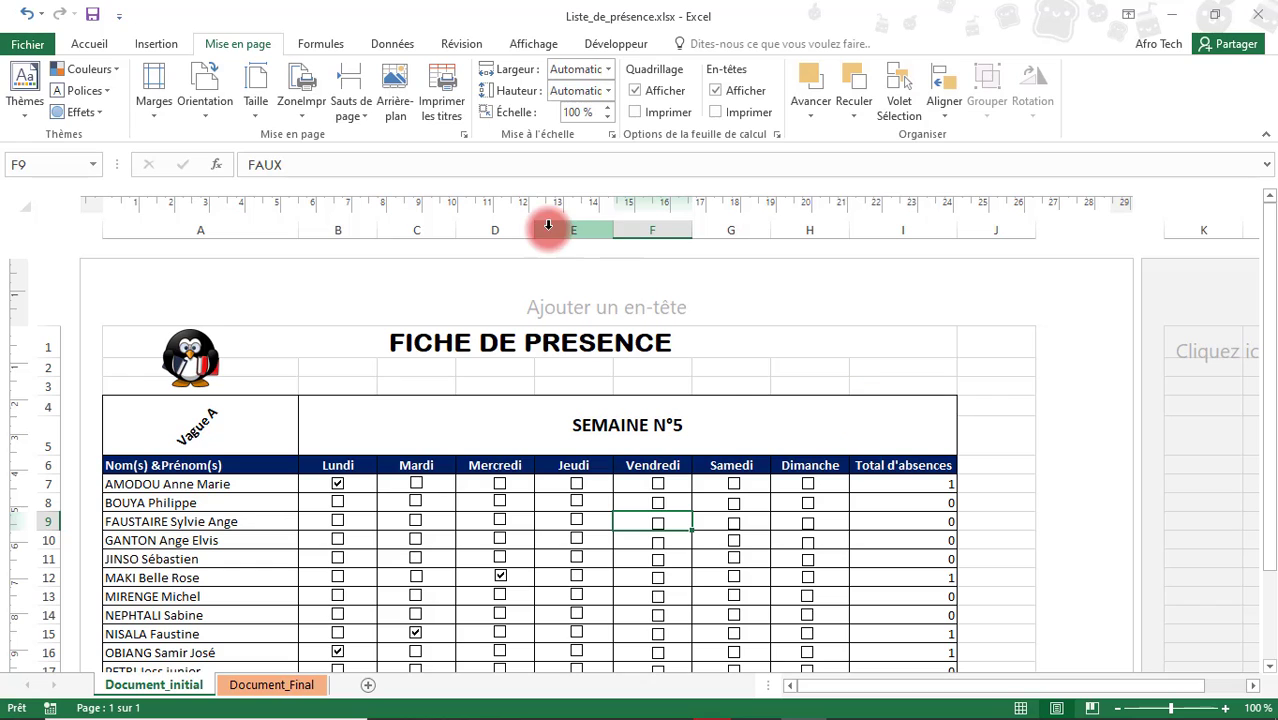
Step: Centre the attendance sheet horizontally on the page through the custom margin settings and check the print preview
left_click(158, 114)
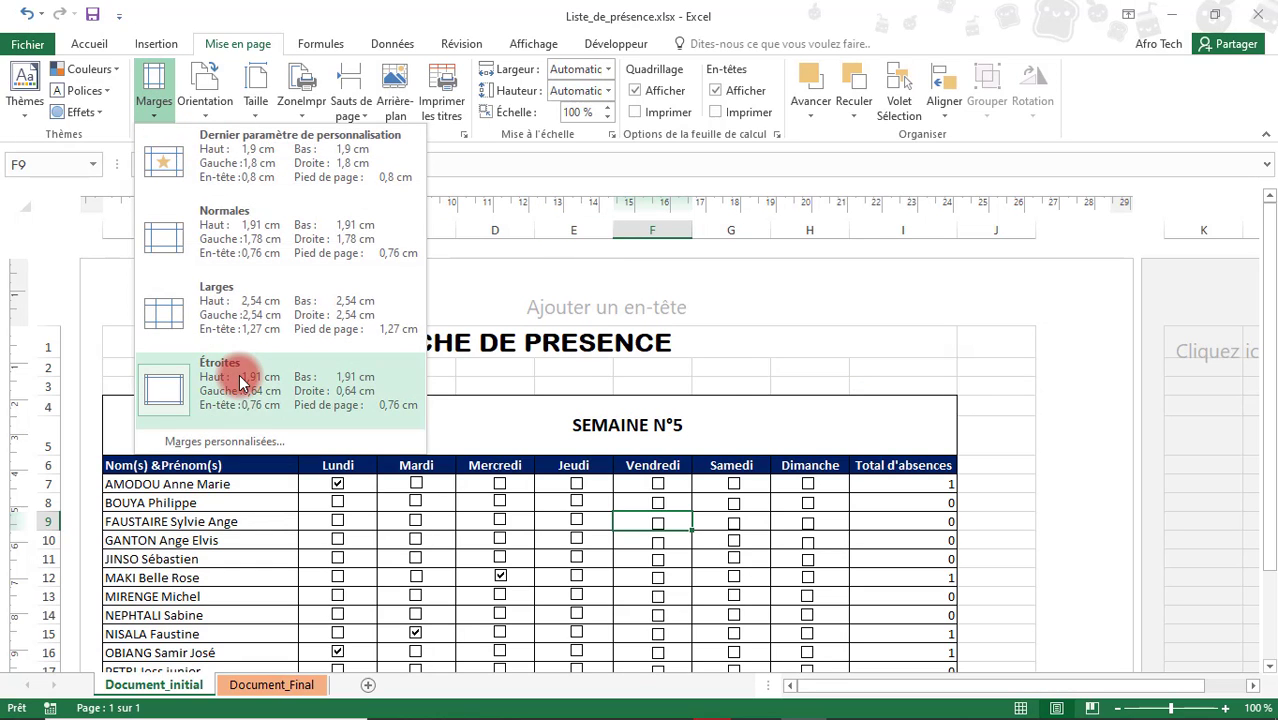
left_click(253, 440)
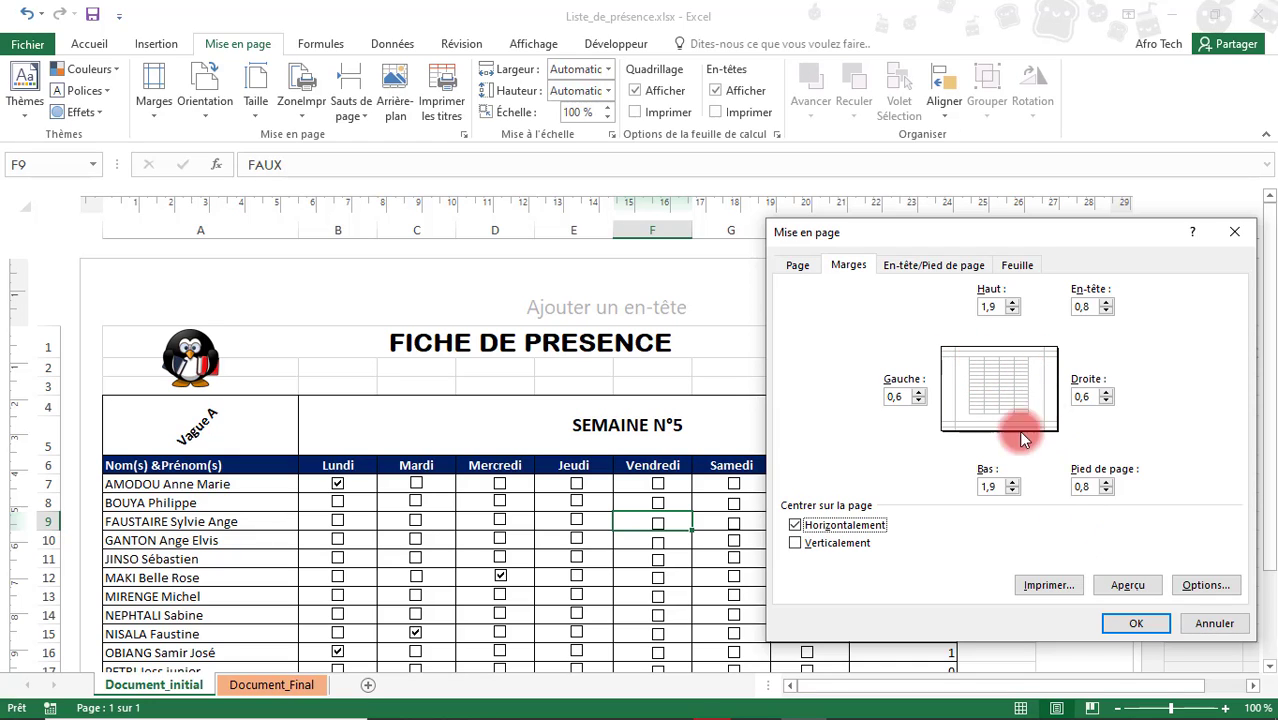
left_click(1135, 623)
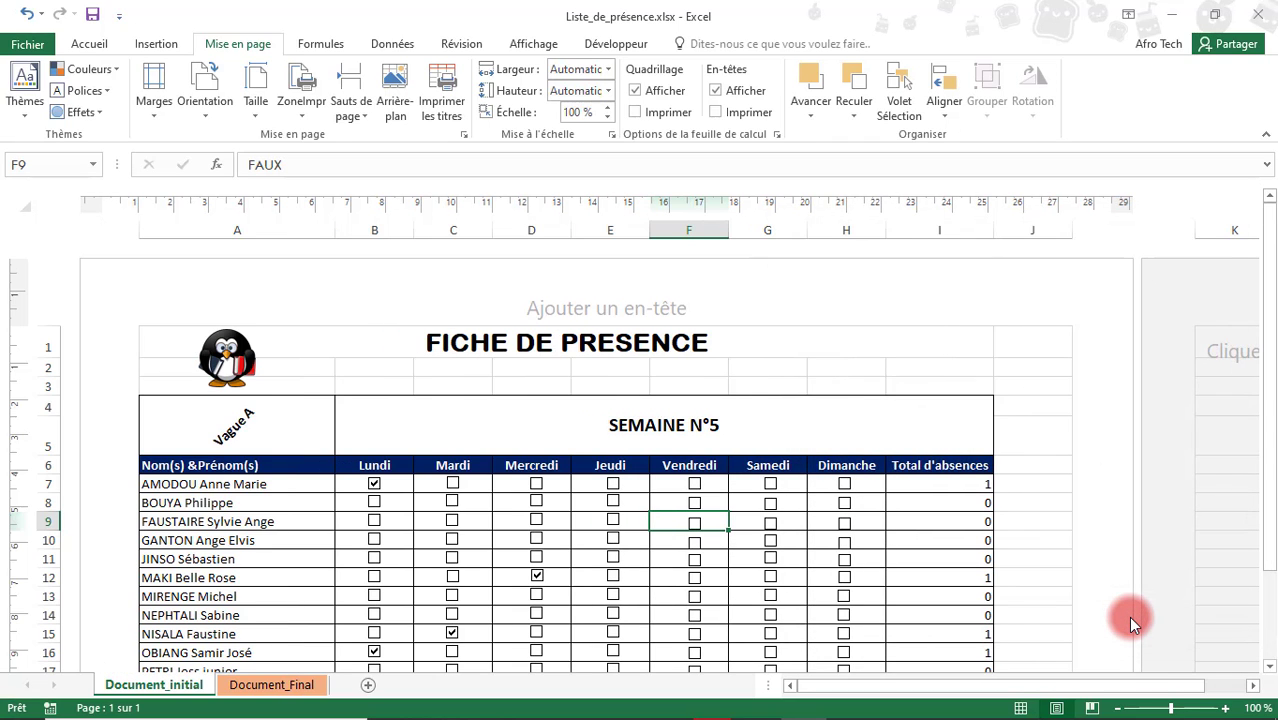
key("ctrl+p")
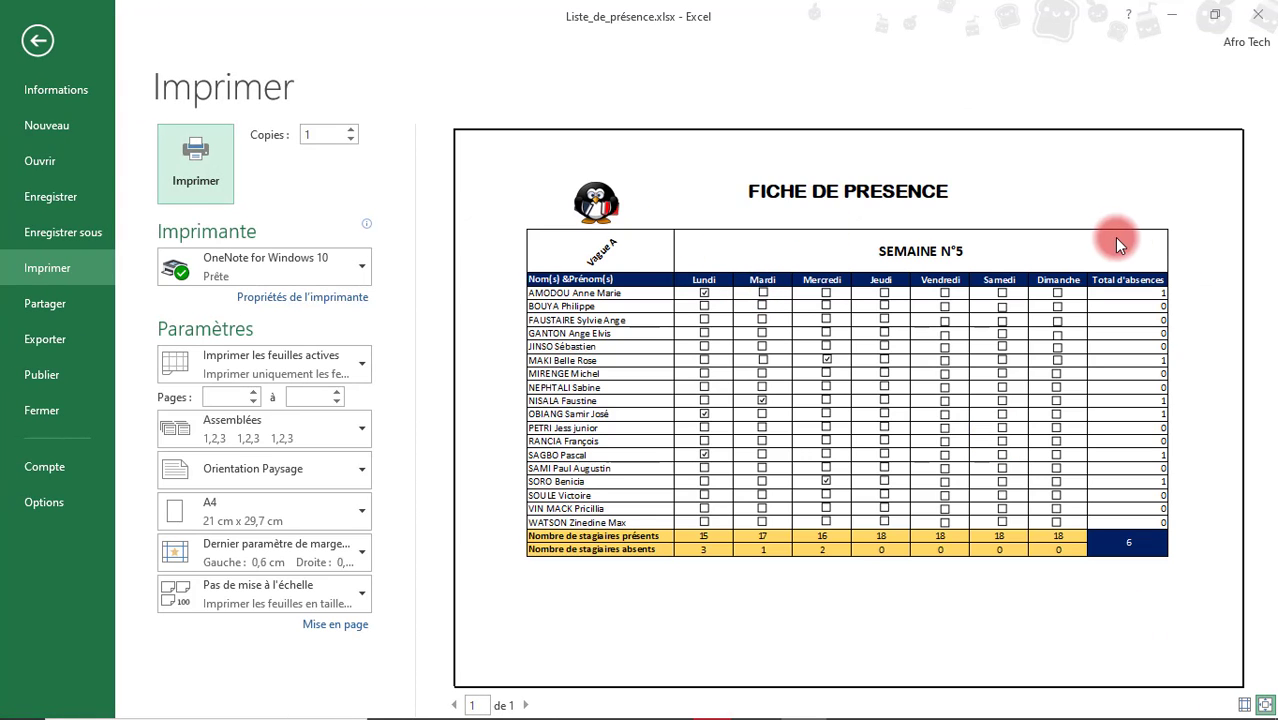
left_click(37, 42)
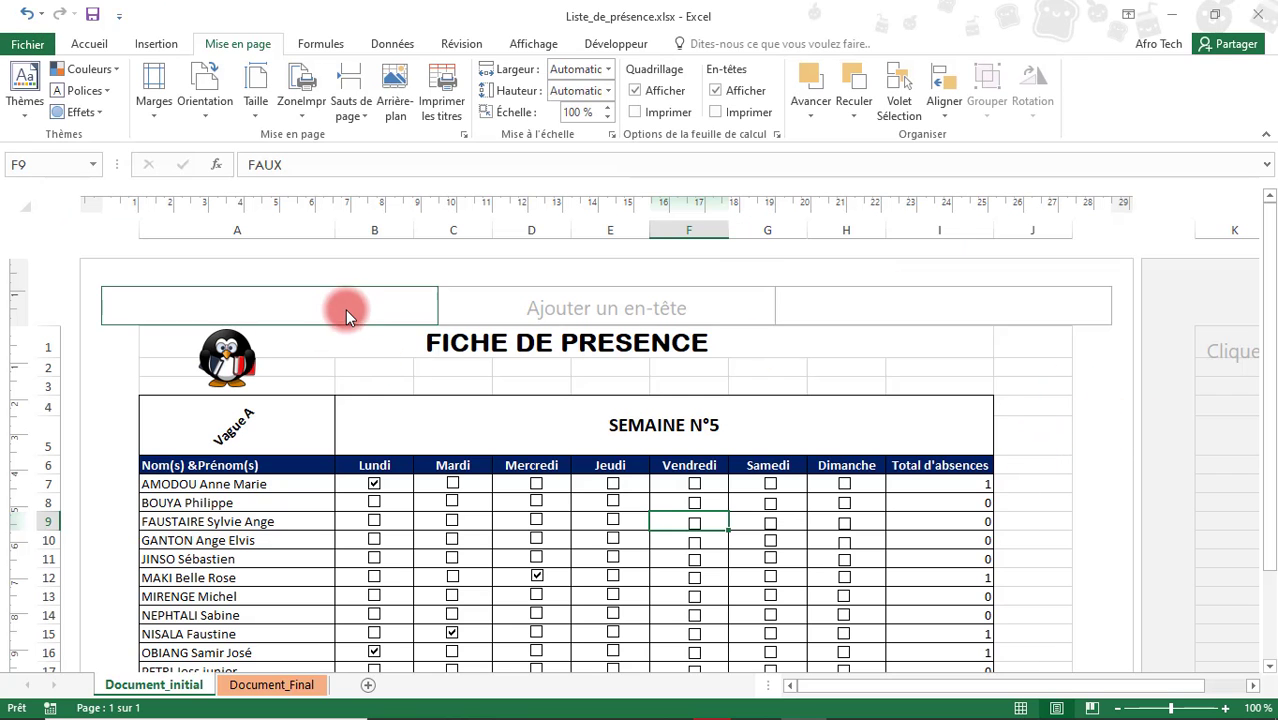
Step: Widen the day columns B to H equally to fill the page width, and increase row 5's height slightly
left_click_drag(379, 231, 900, 224)
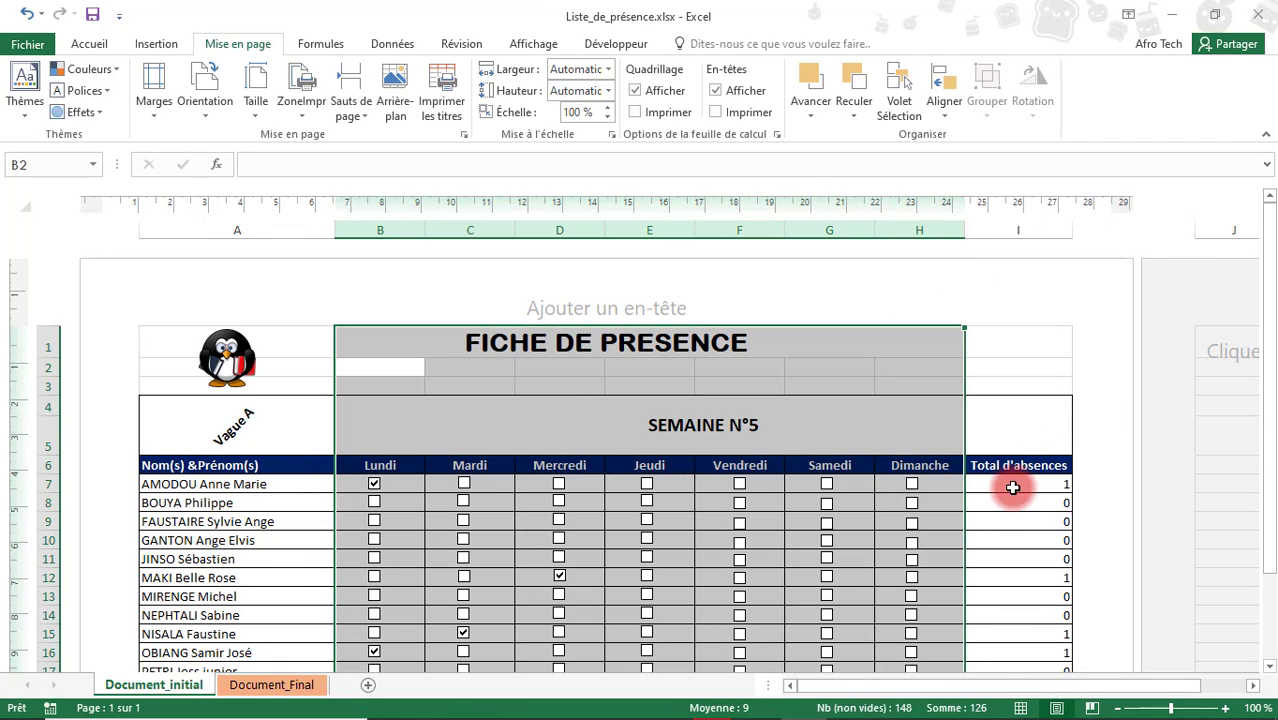
left_click(1018, 521)
key("ctrl+p")
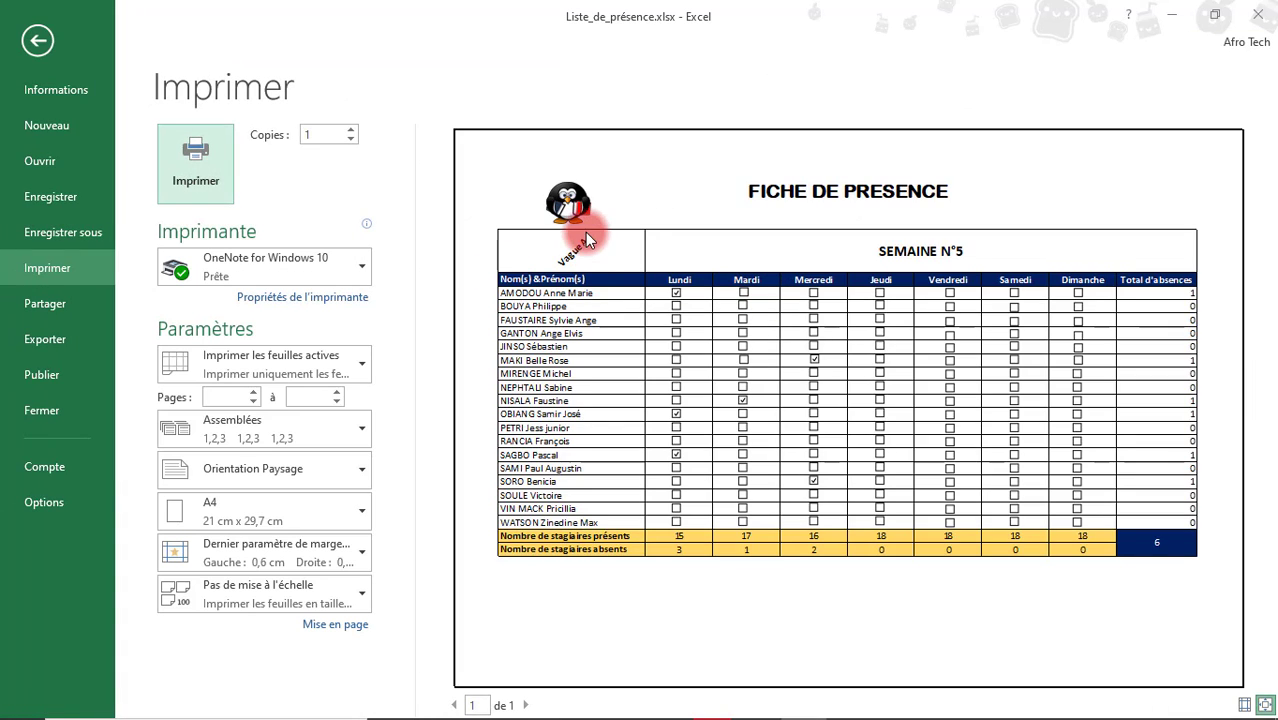
key("Escape")
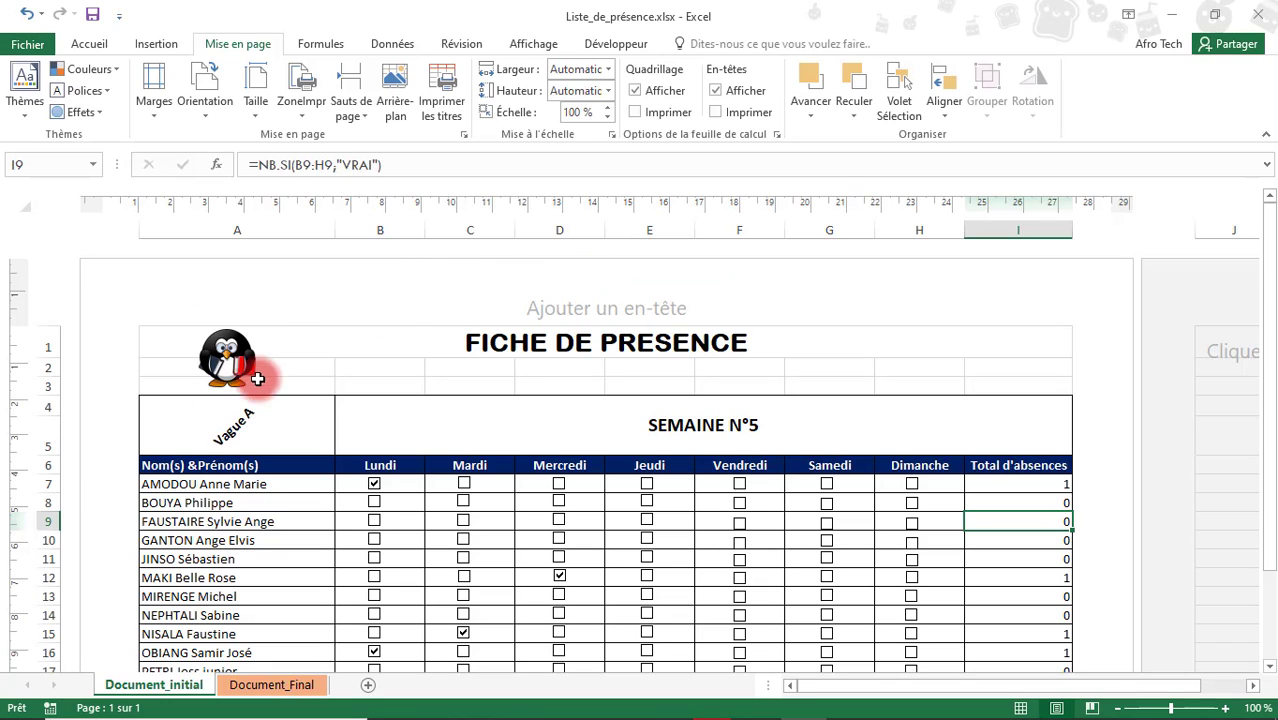
left_click_drag(52, 456, 48, 465)
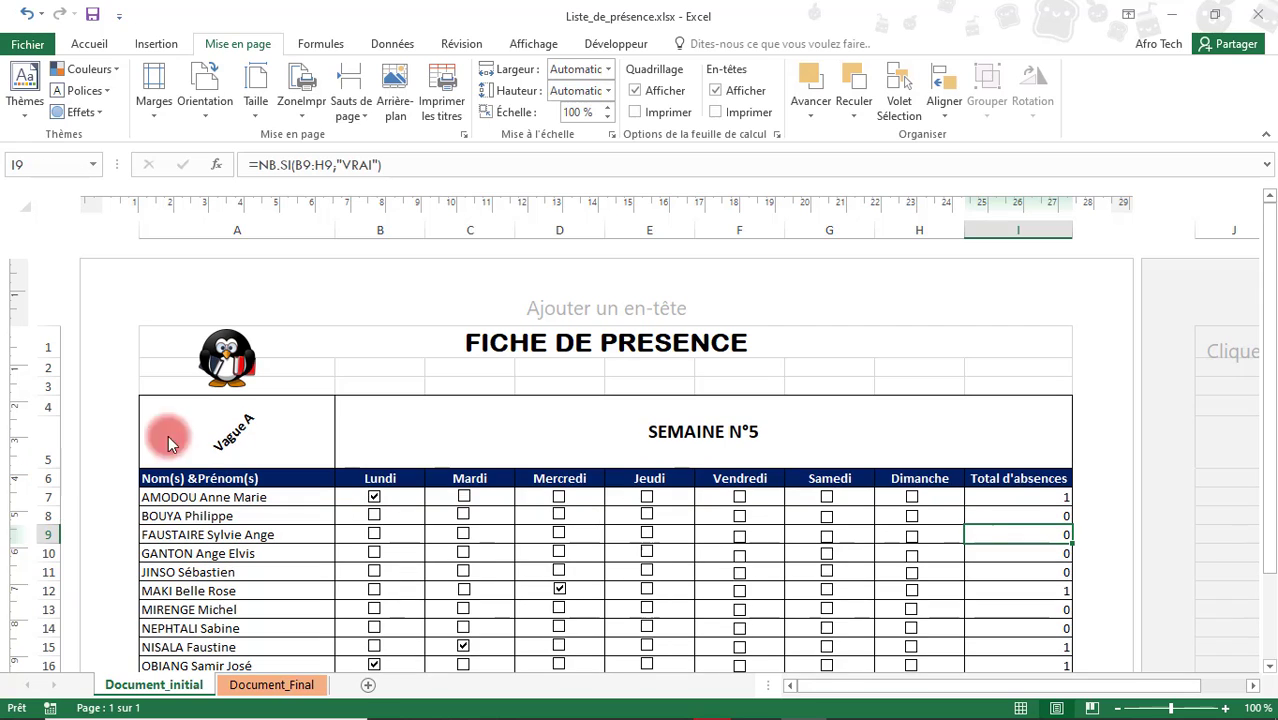
Step: Enter "La surveillance" in A29 and "La Direction" in I29 beneath the table, and check them in the print preview
left_click_drag(1267, 316, 1264, 420)
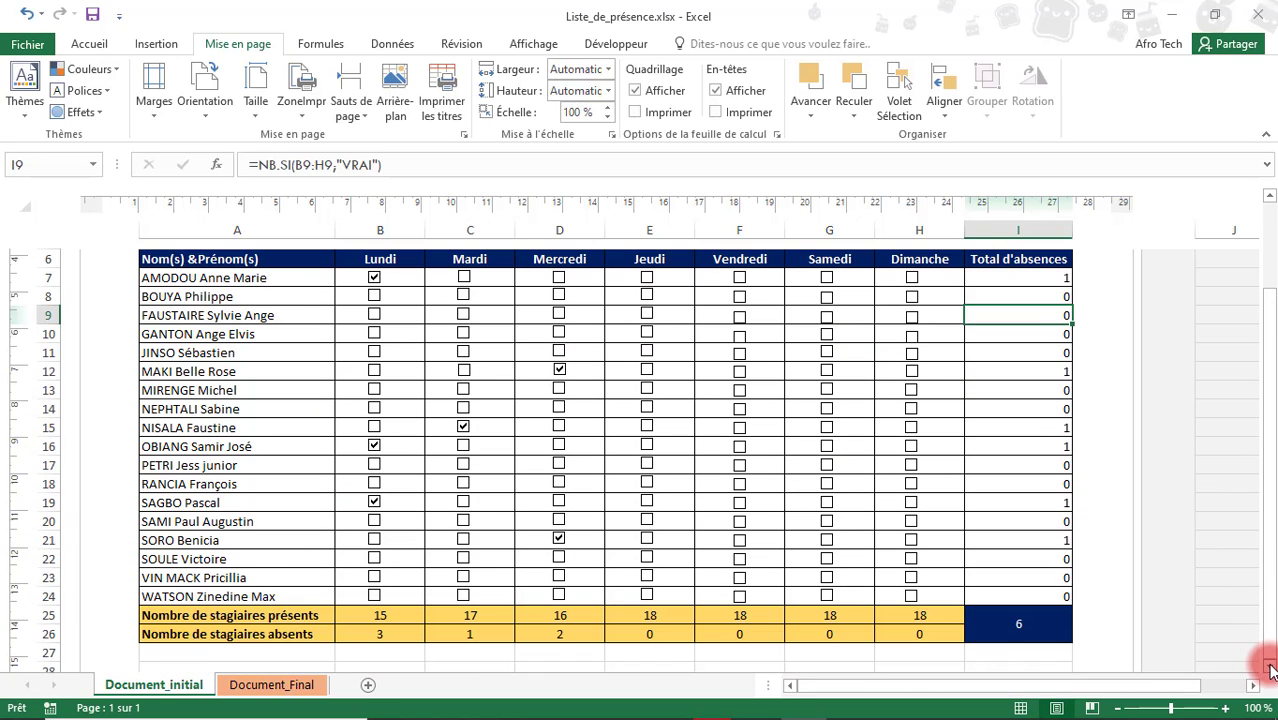
scroll(1258, 660, "down", 2)
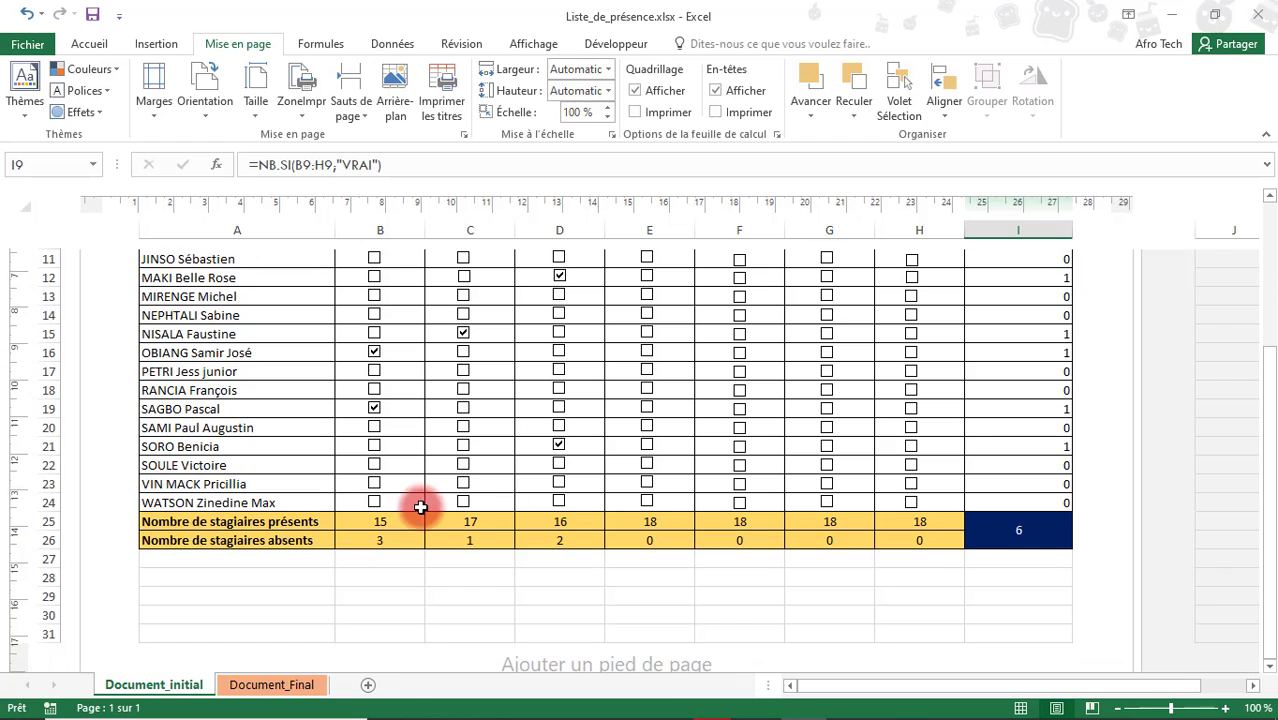
left_click(199, 598)
type("L")
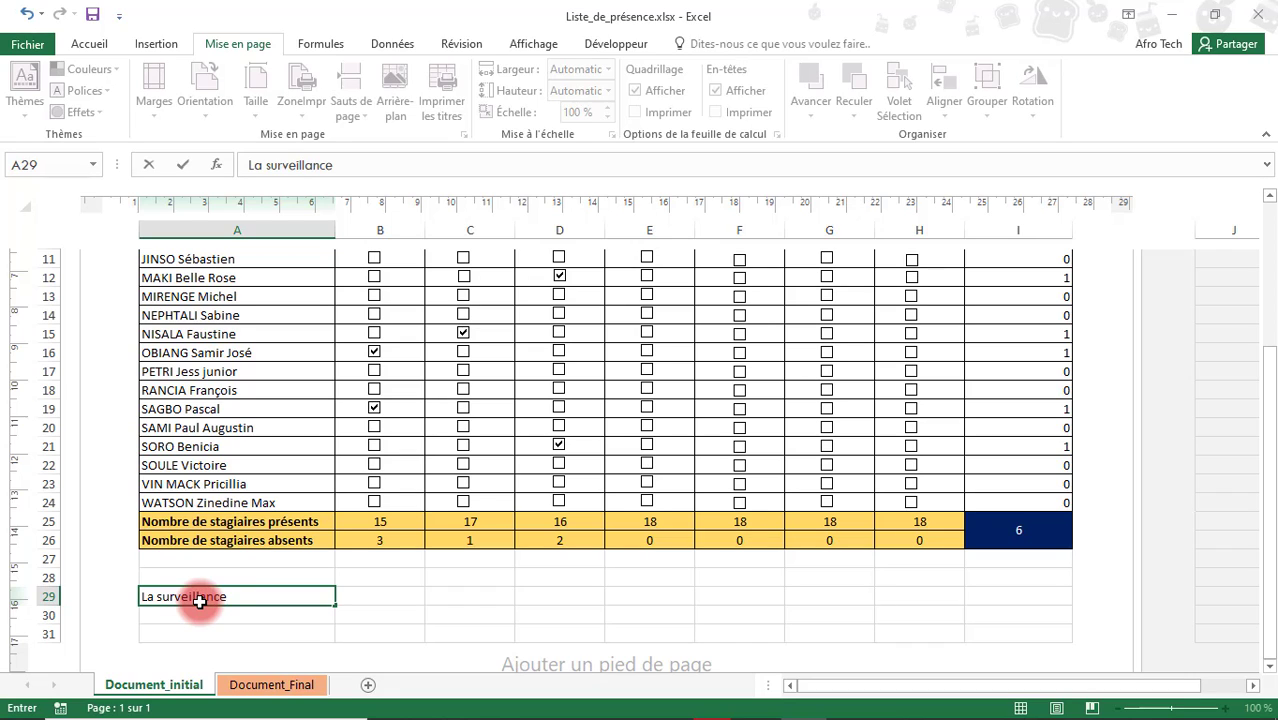
type("a surveillance")
left_click(982, 598)
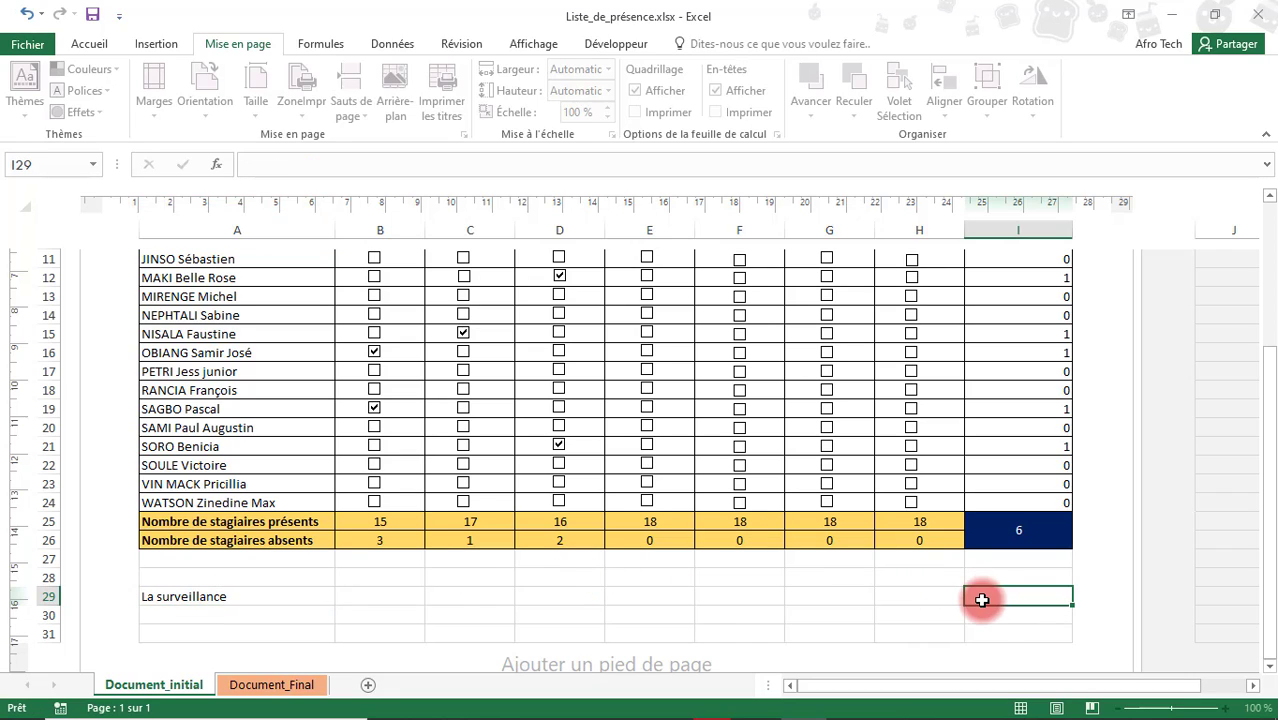
type("La Direction")
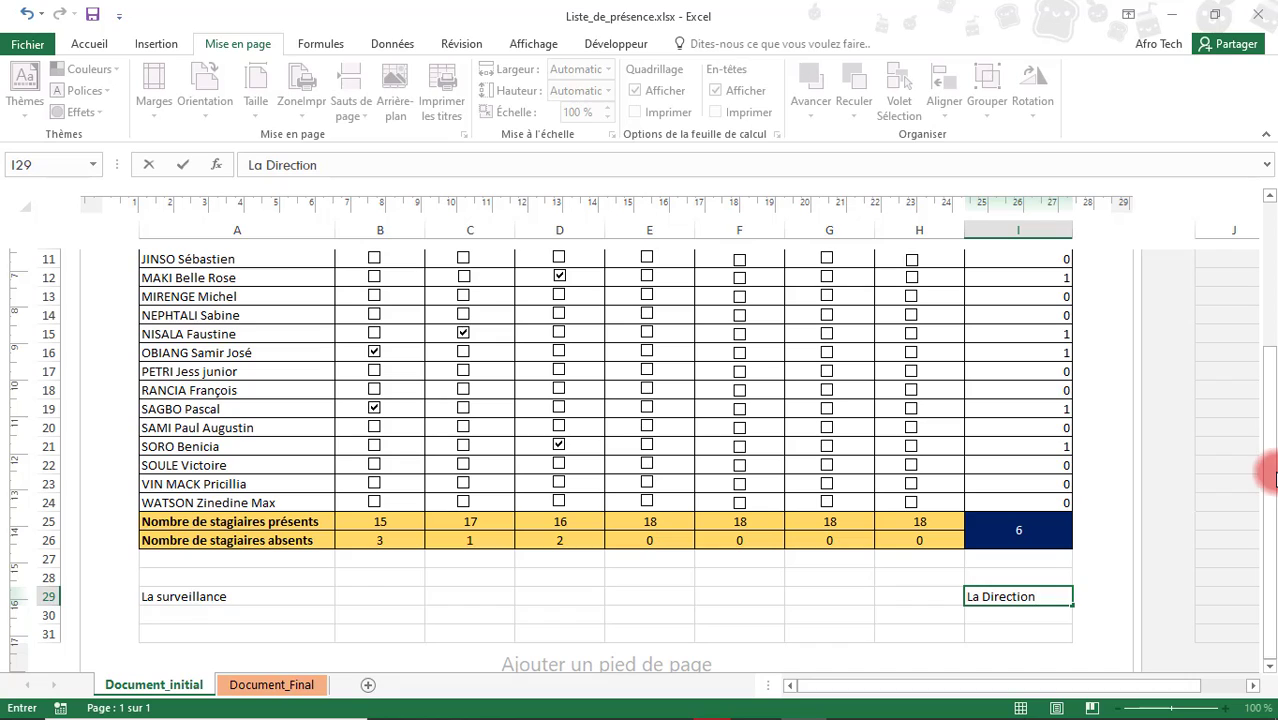
left_click_drag(1270, 446, 1268, 372)
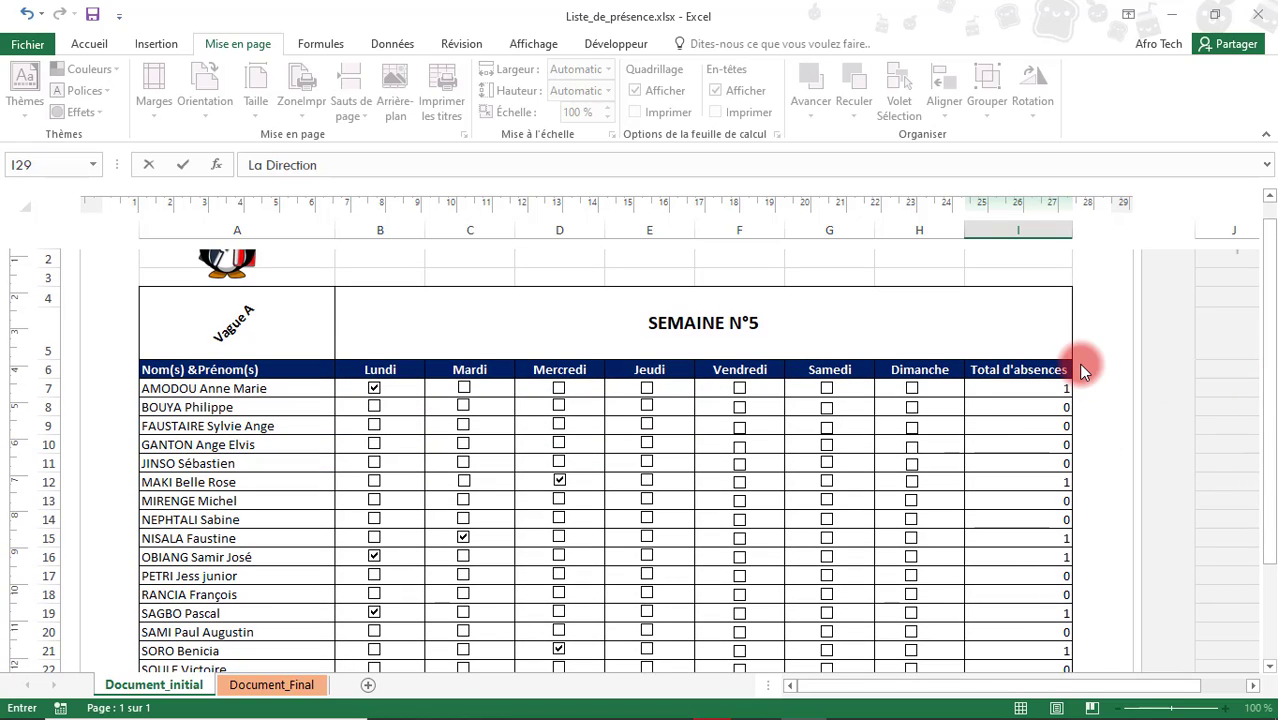
left_click(847, 440)
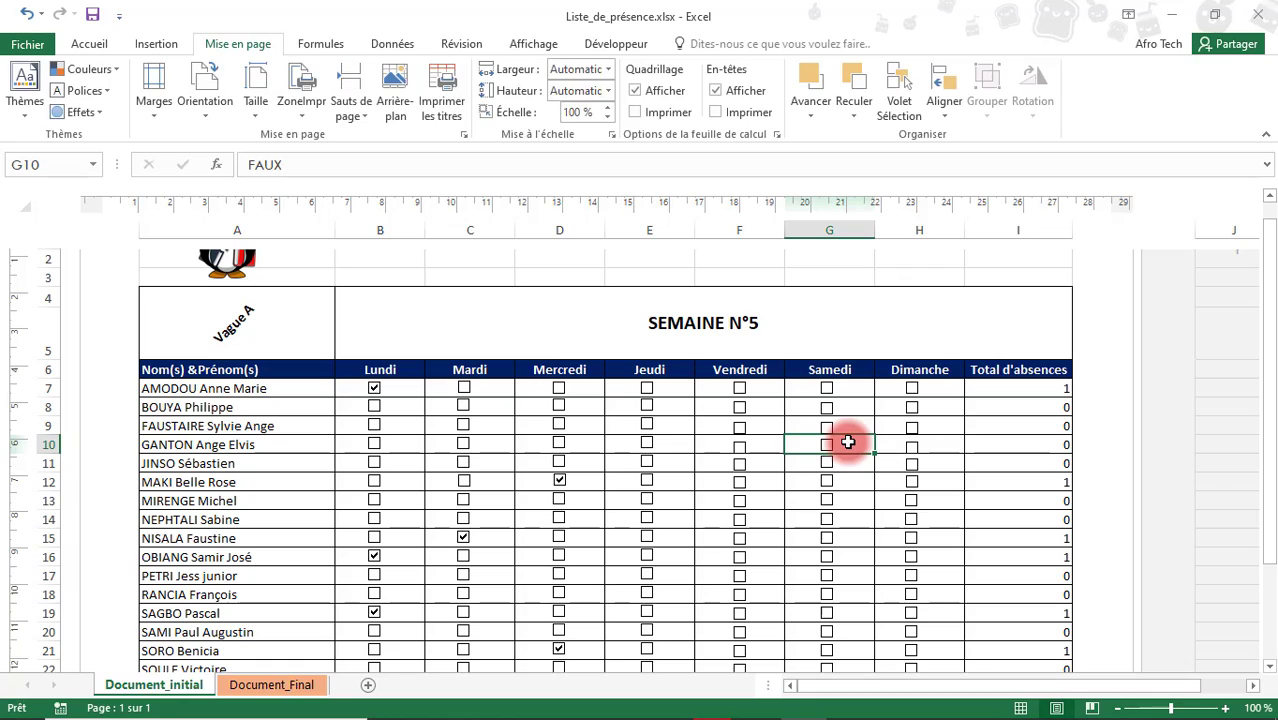
key("ctrl+p")
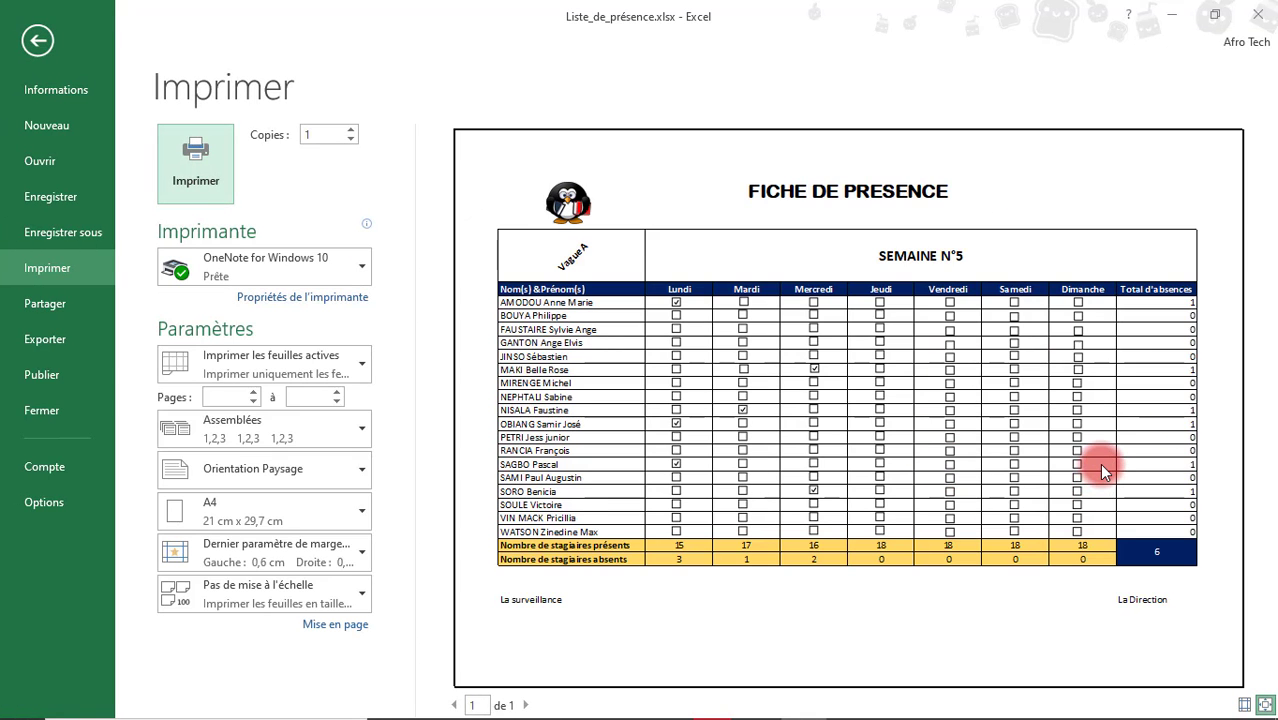
key("Escape")
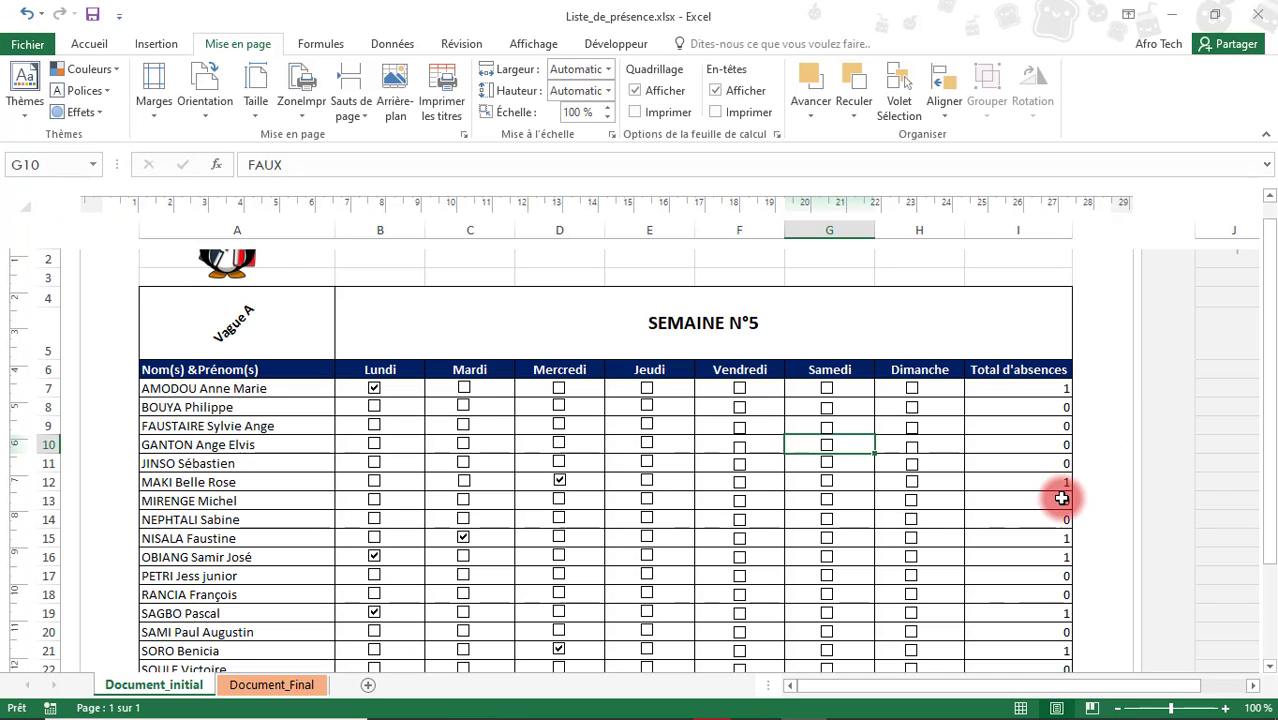
Step: Examine the background shading of range B4:I24 on the Document_Final sheet as a reference
left_click(282, 684)
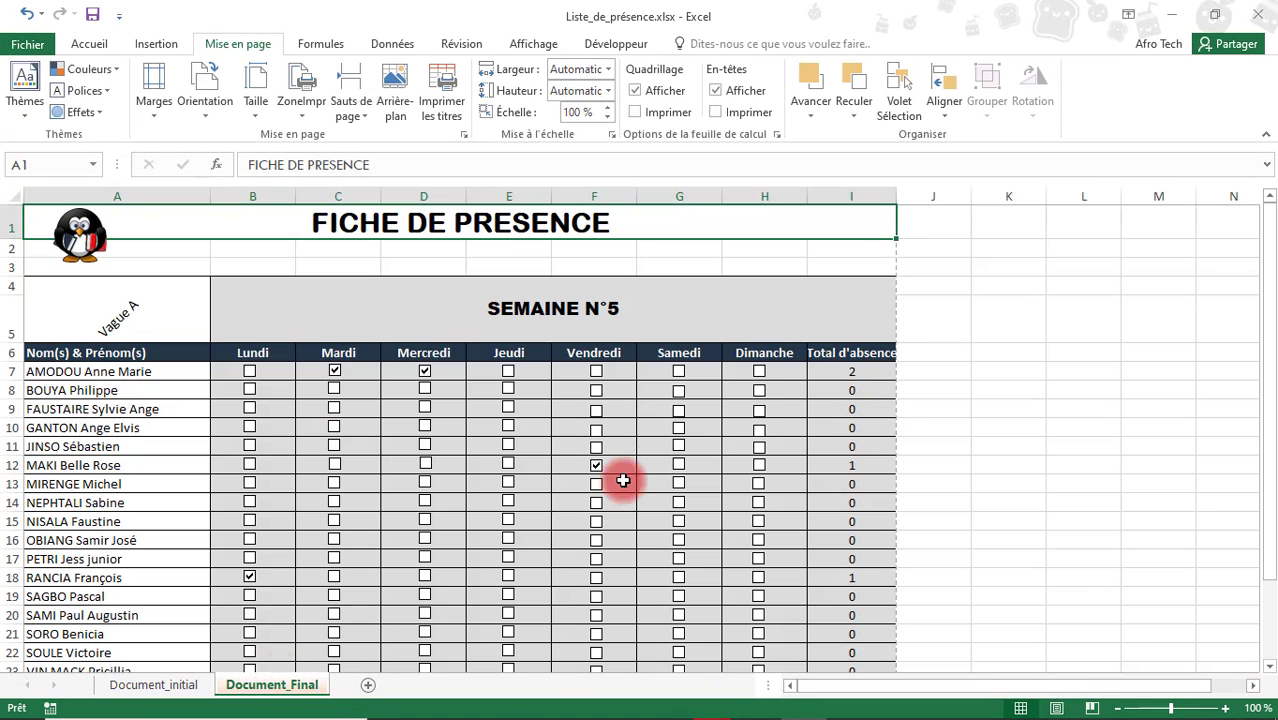
left_click(990, 371)
left_click_drag(1265, 320, 1272, 340)
left_click_drag(268, 281, 824, 648)
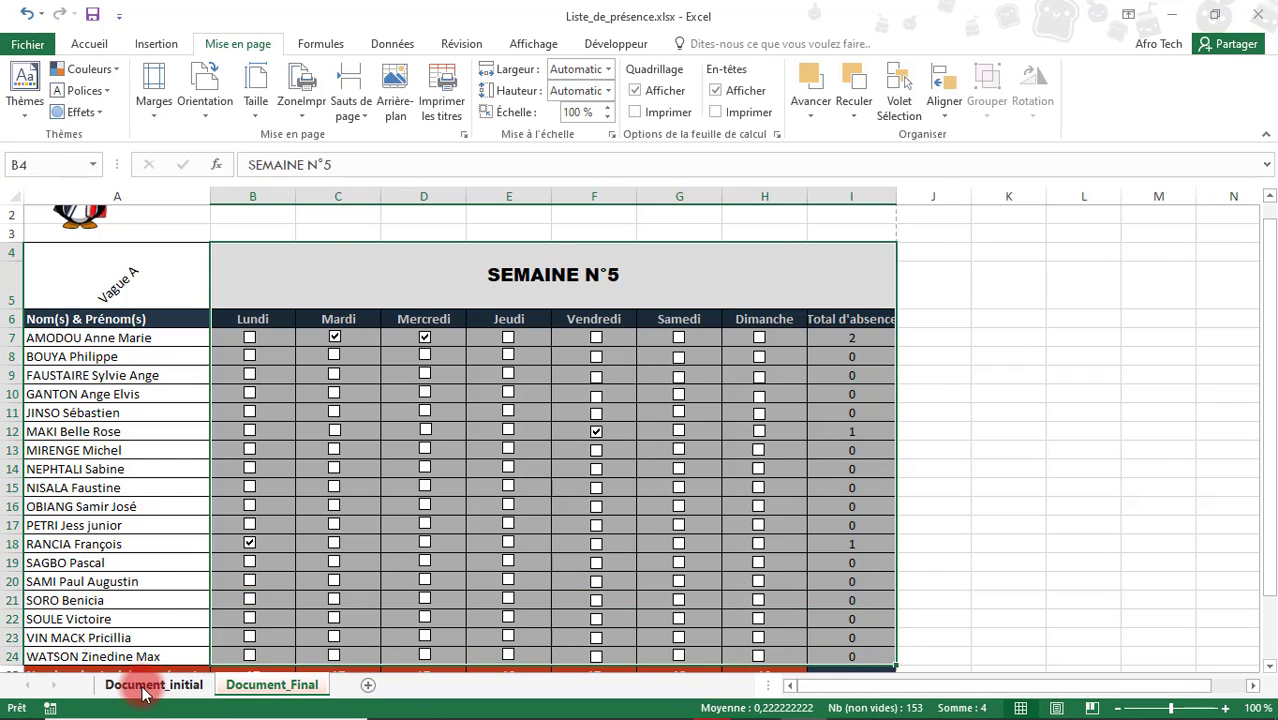
Step: Fill the checkbox and total cells B7:I24 on the Document_initial sheet with a light grey theme colour
left_click(140, 684)
left_click_drag(368, 391, 1026, 572)
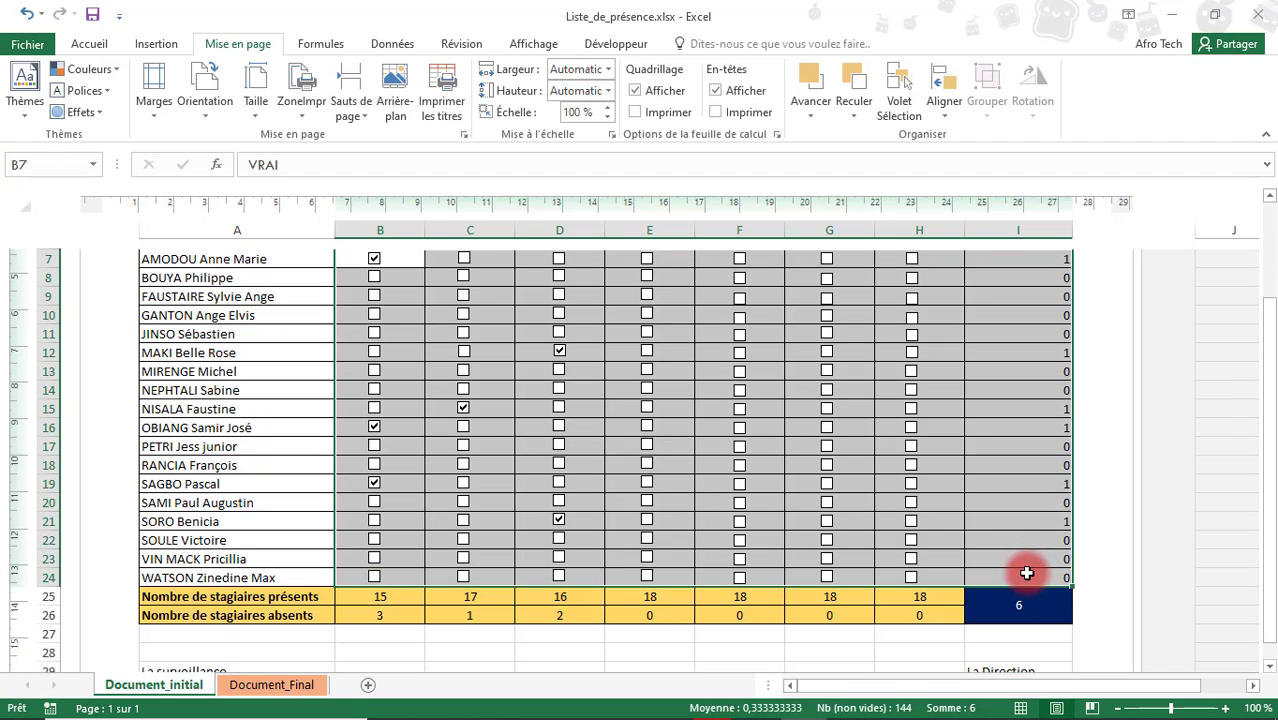
left_click(100, 42)
left_click(242, 105)
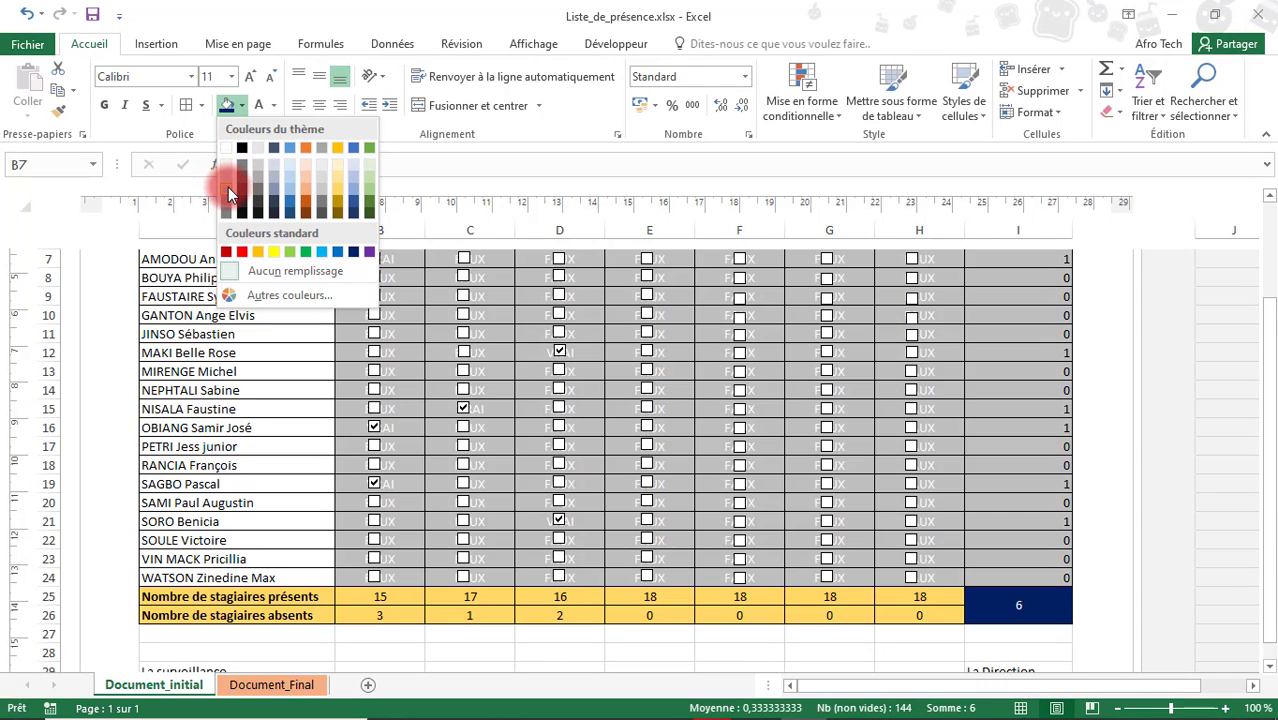
left_click(228, 180)
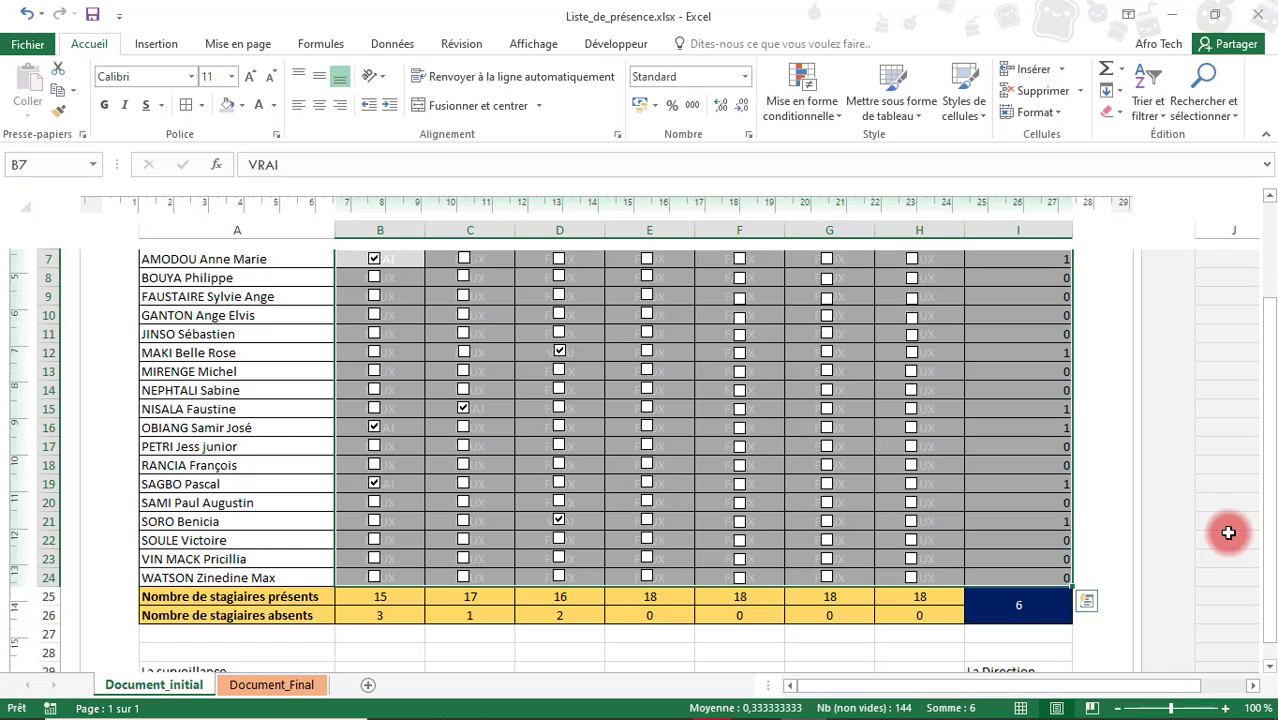
Step: Set the font colour of B7:I24 to the same light grey as the fill, hiding the VRAI/FAUX values behind the checkboxes
left_click_drag(1270, 520, 1263, 465)
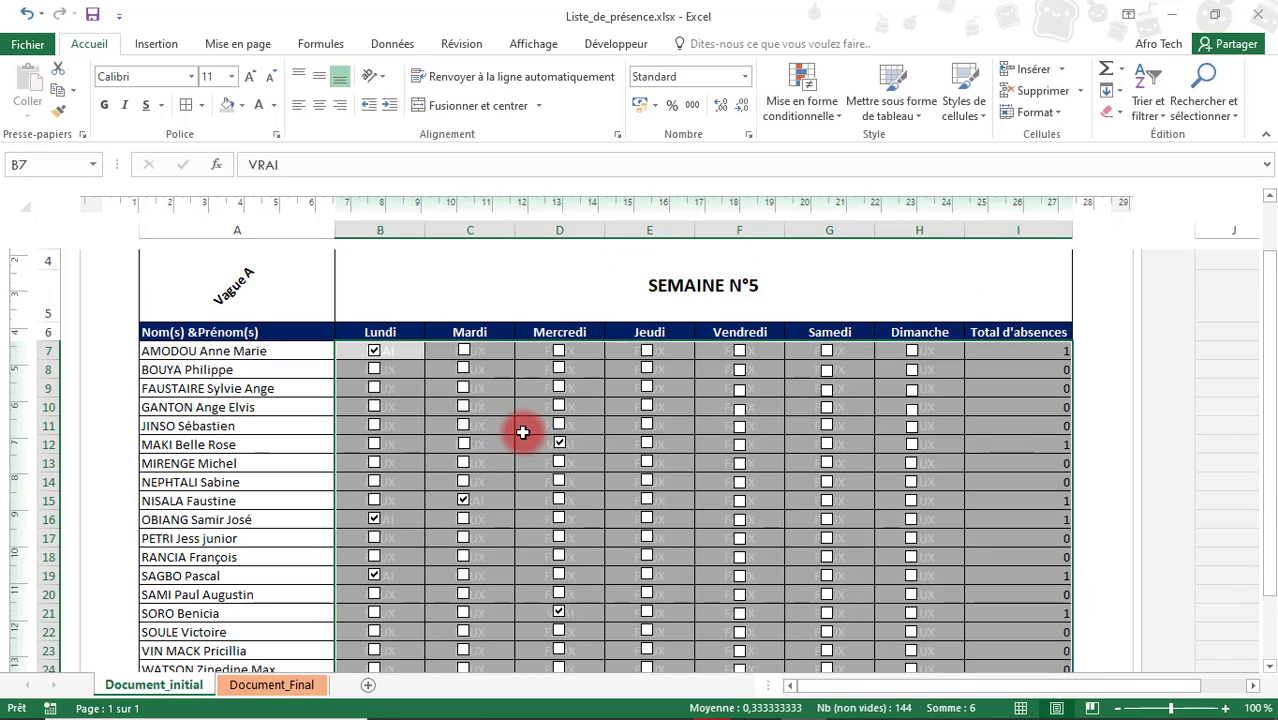
left_click(272, 106)
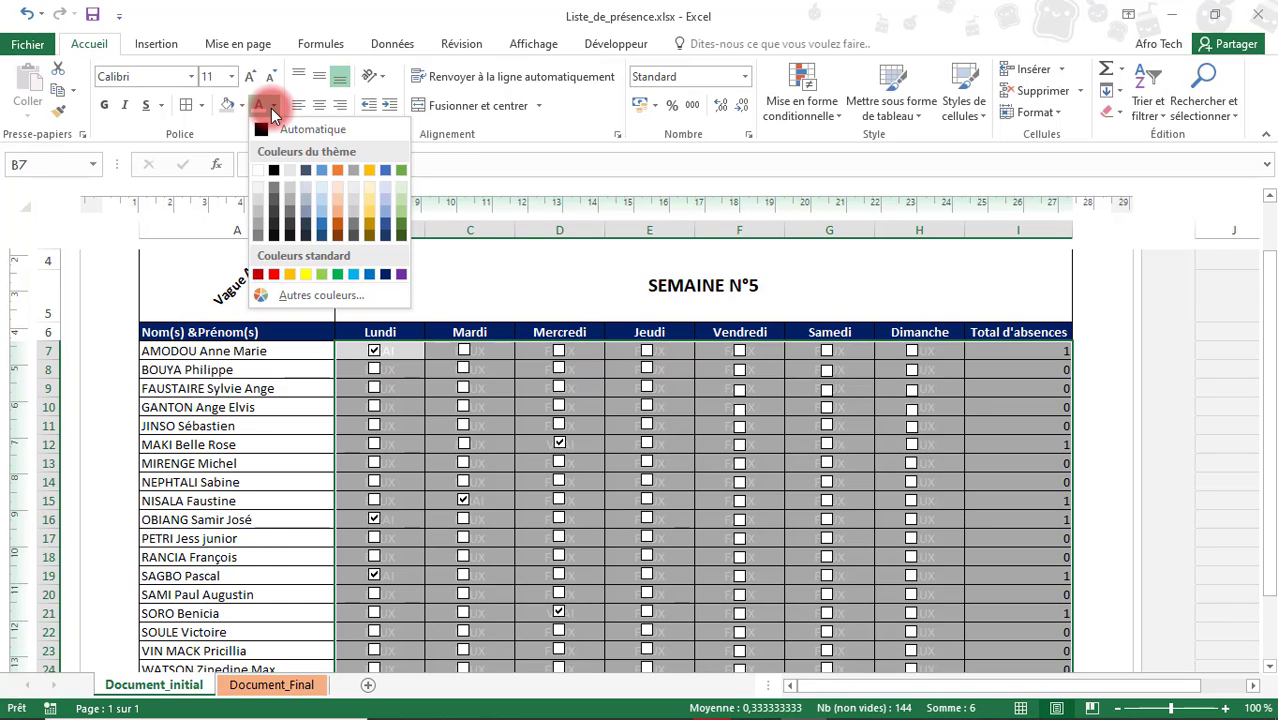
left_click(259, 203)
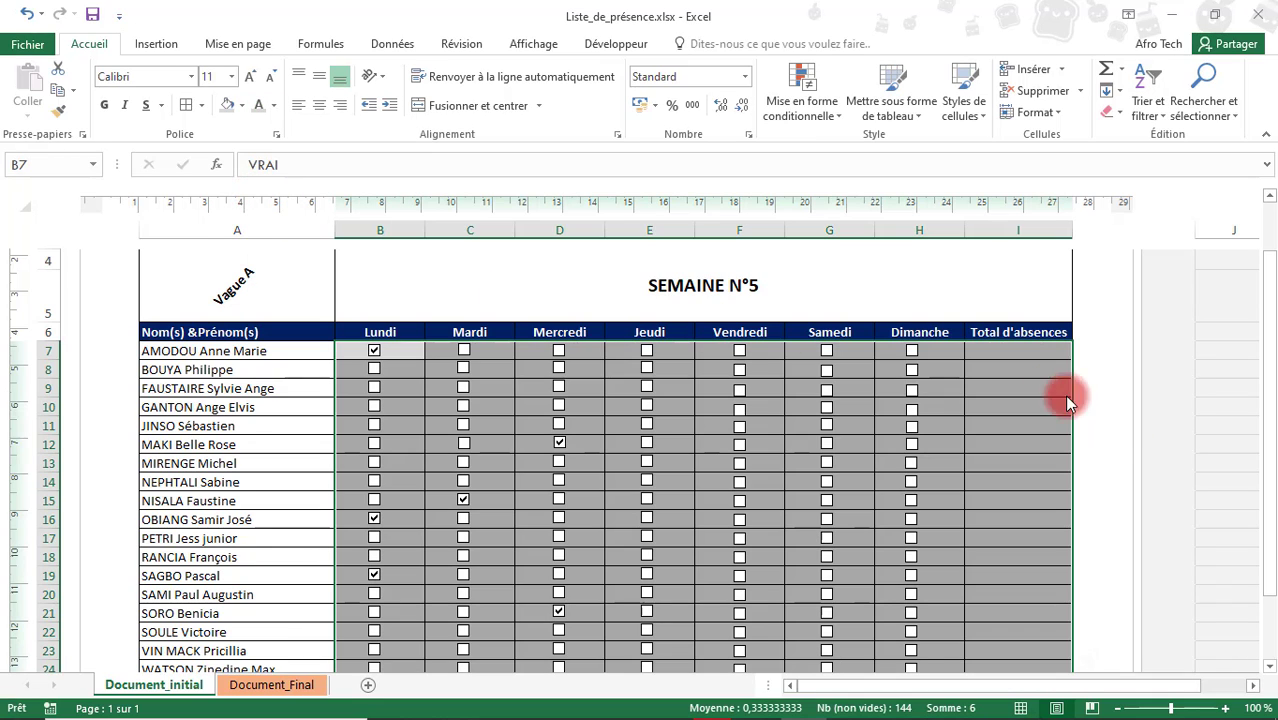
Step: Set the font colour of the absence totals in I7:I24 to automatic
left_click(1036, 354)
left_click_drag(1270, 305, 1270, 351)
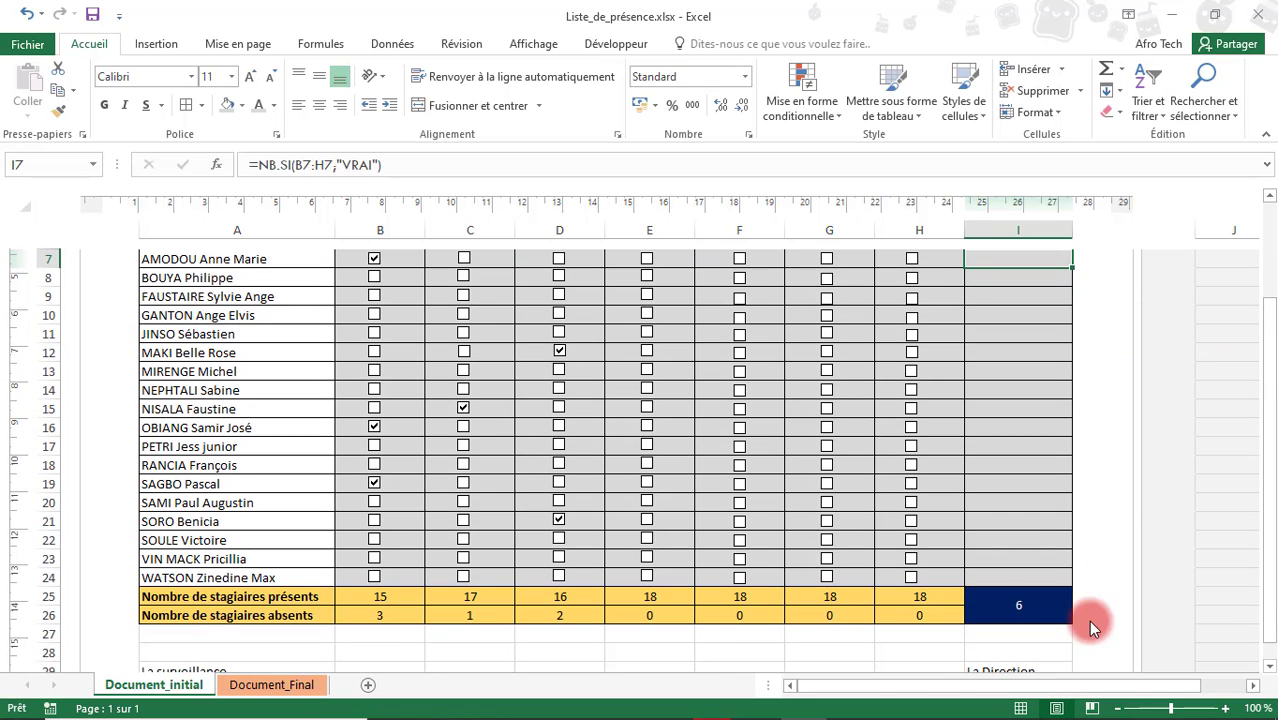
left_click_drag(1040, 578, 1021, 354)
left_click(275, 107)
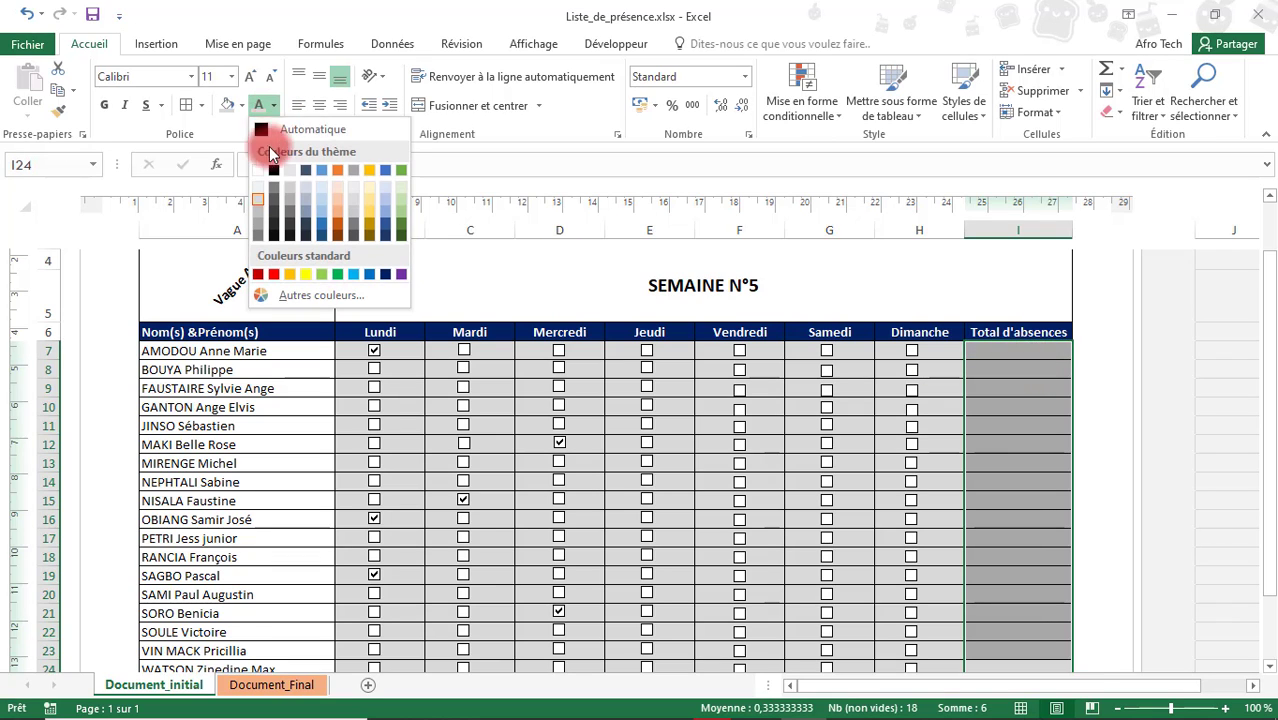
left_click(285, 127)
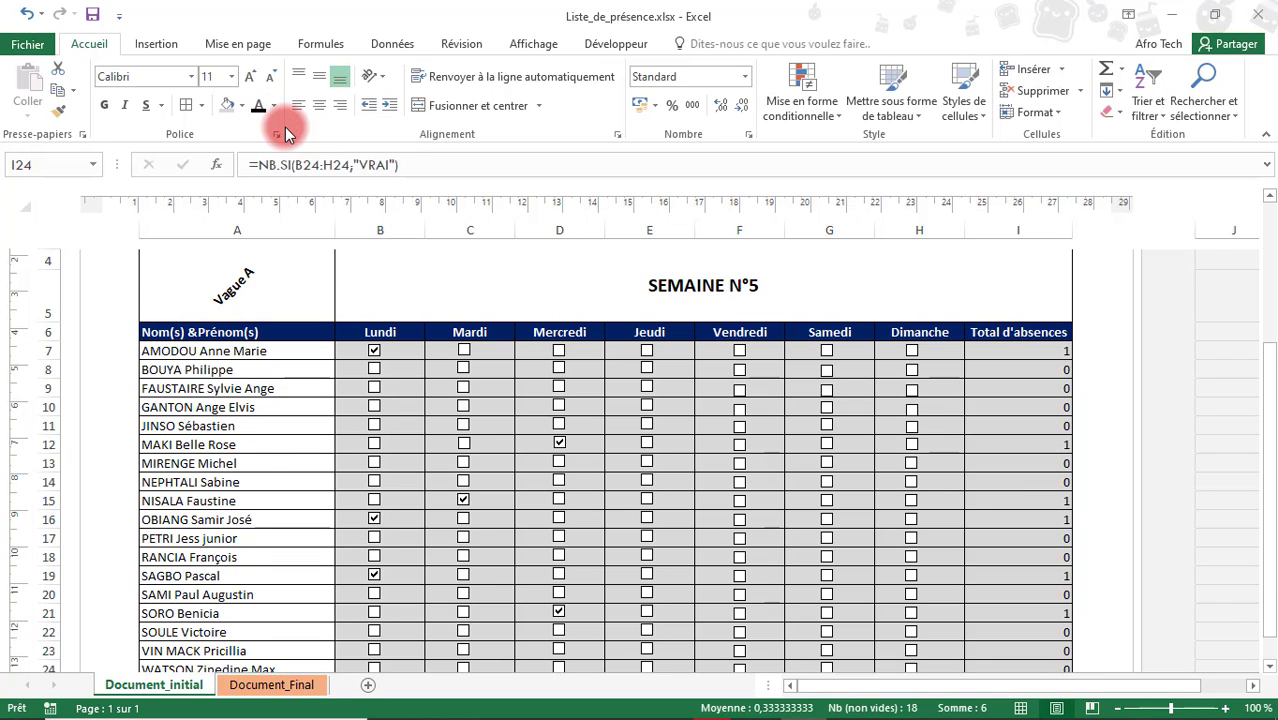
Step: Centre the absence totals in I7:I24 horizontally and vertically
left_click(324, 102)
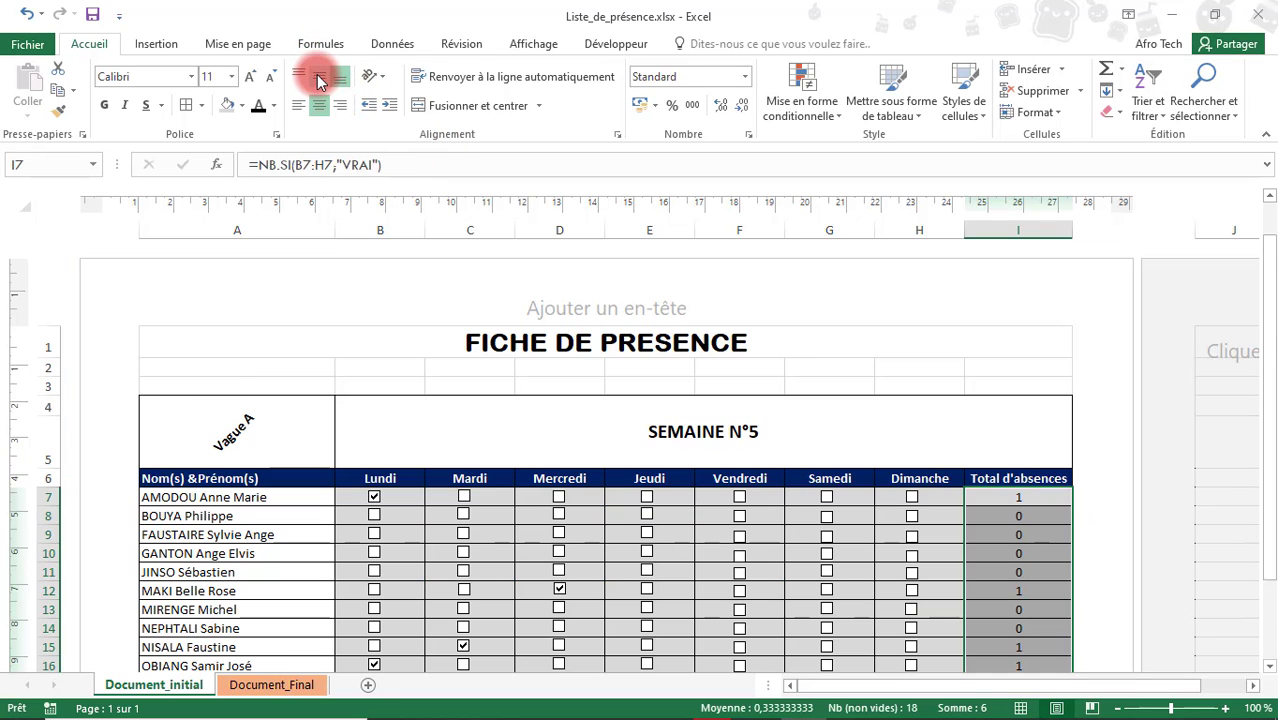
left_click(320, 80)
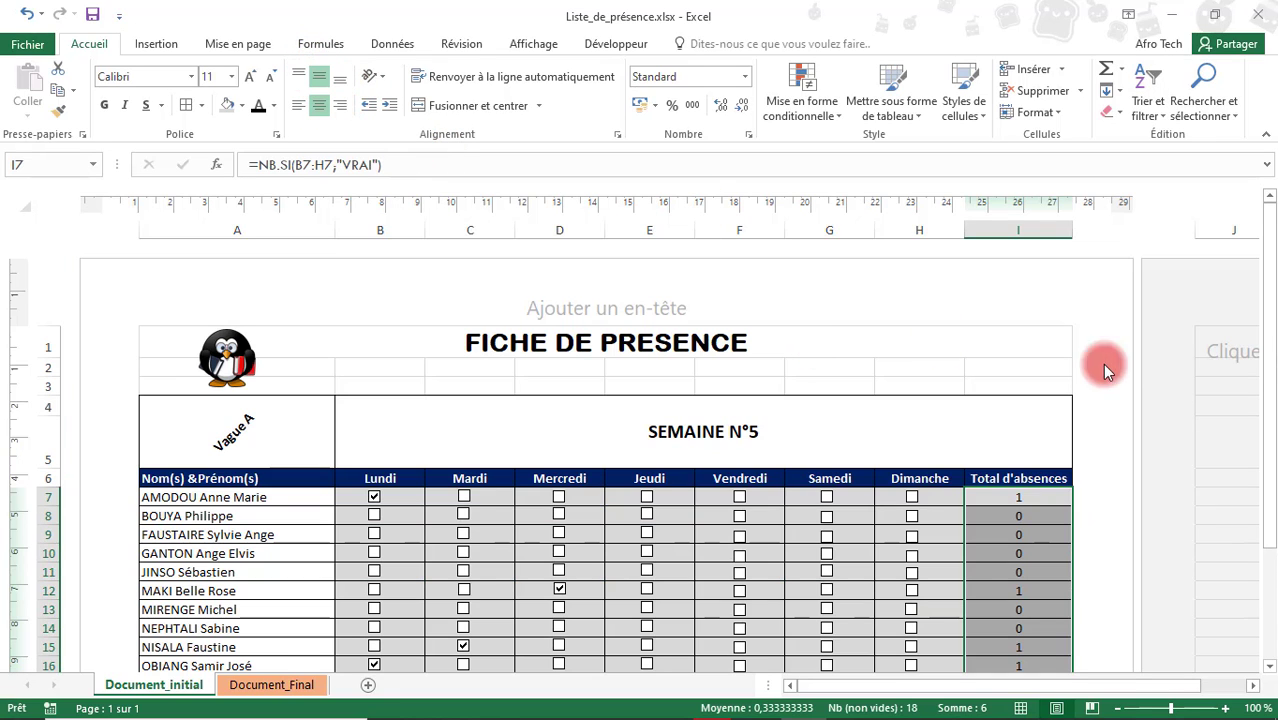
Step: Check the formatted attendance table in the print preview and return to the sheet
left_click(983, 427)
left_click_drag(1266, 330, 1270, 348)
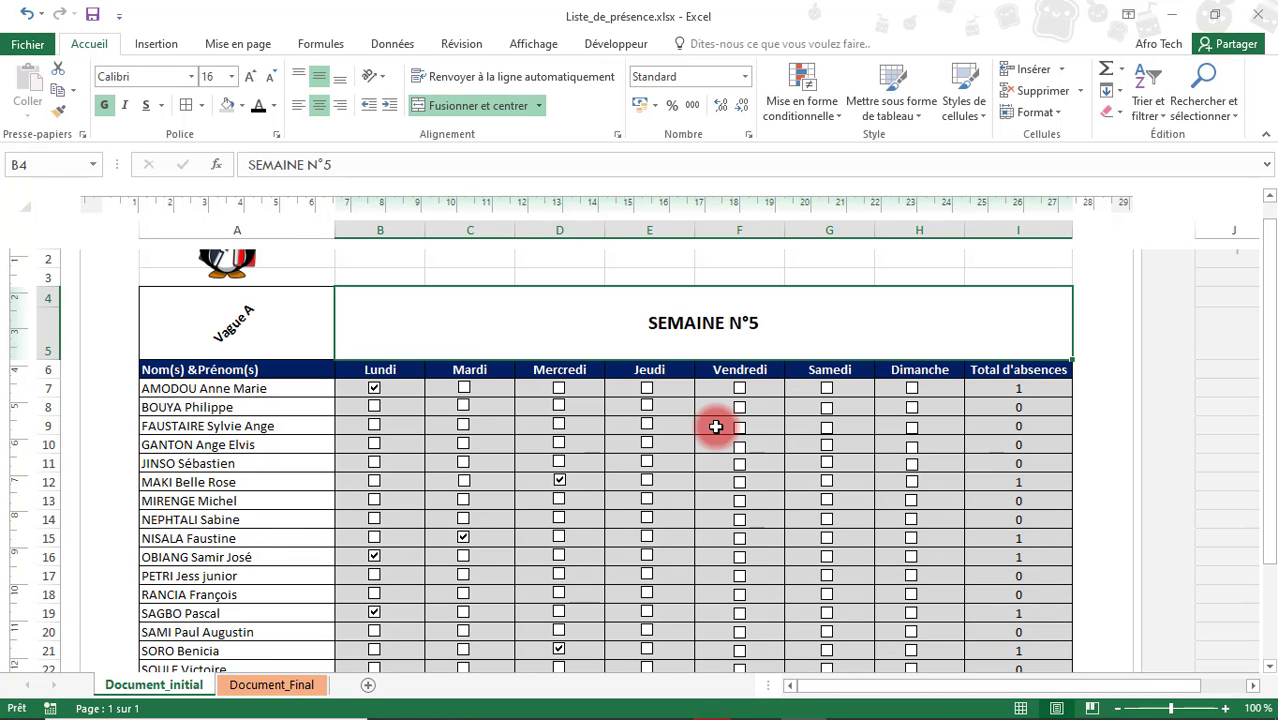
key("ctrl+p")
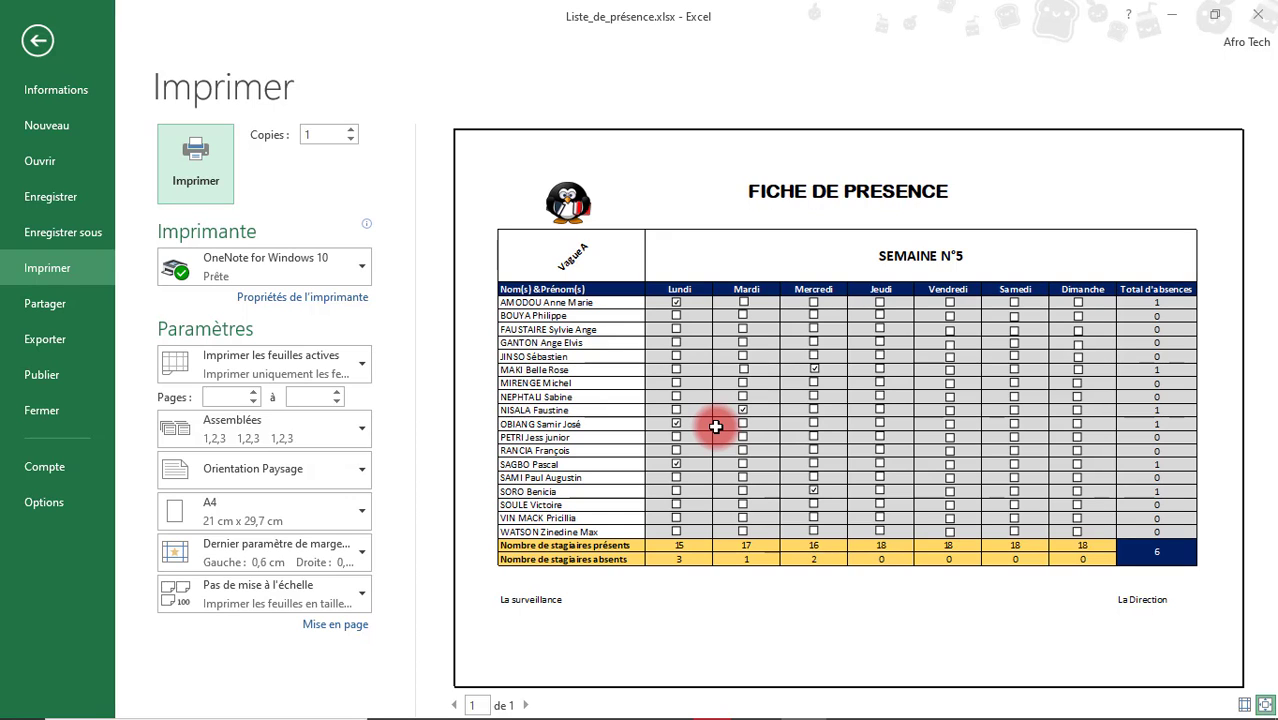
key("Escape")
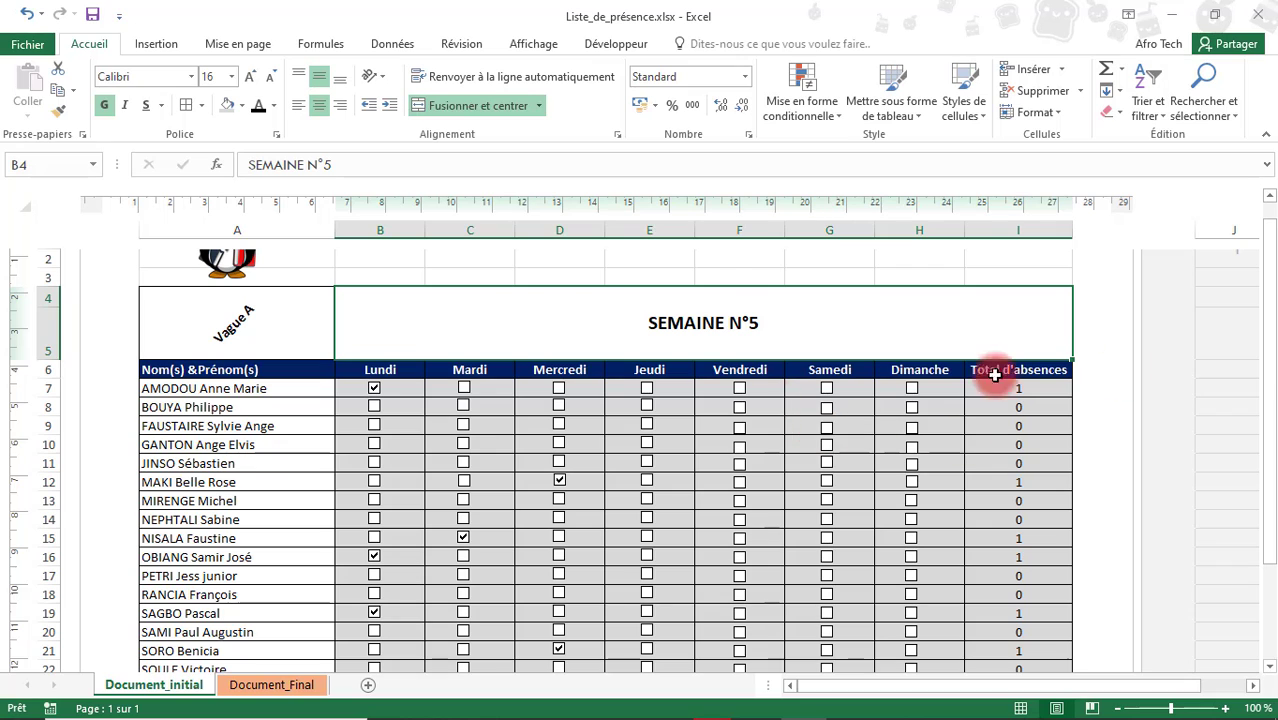
Step: Mark the row 7 trainee absent from Jeudi to Dimanche, and collapse the ribbon to show more of the table
left_click_drag(1270, 325, 1270, 347)
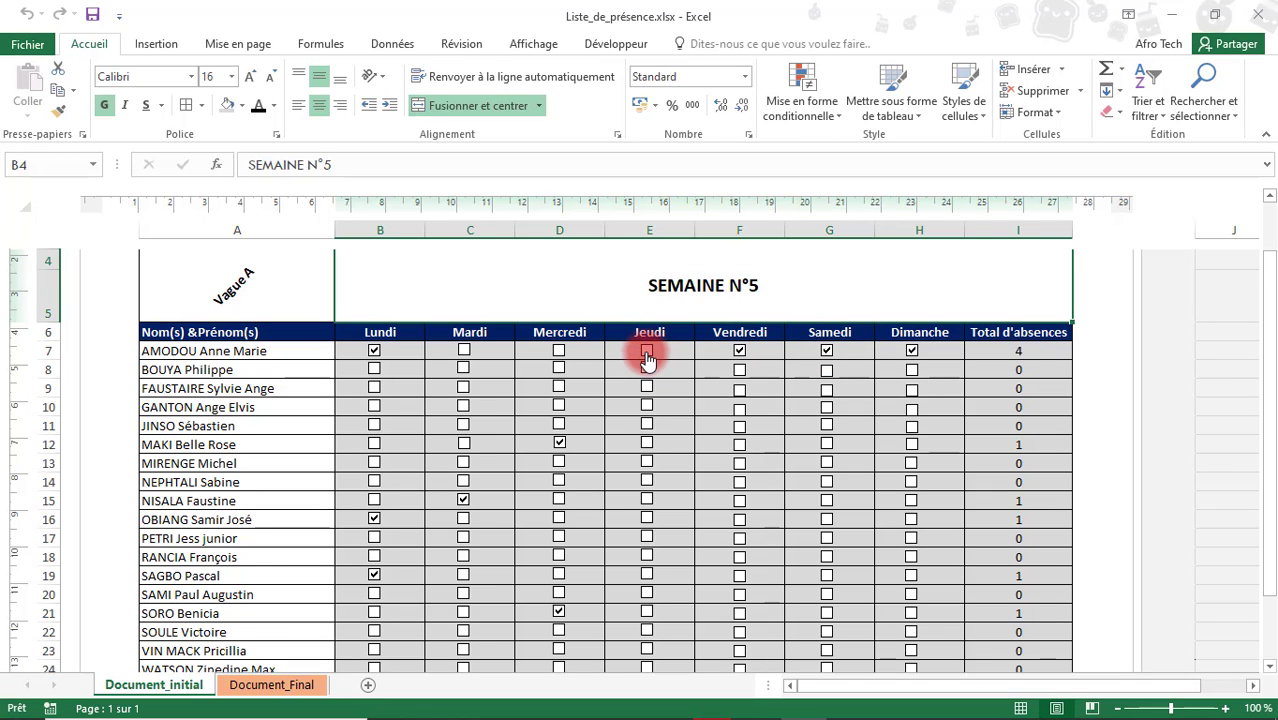
left_click_drag(1266, 330, 1272, 620)
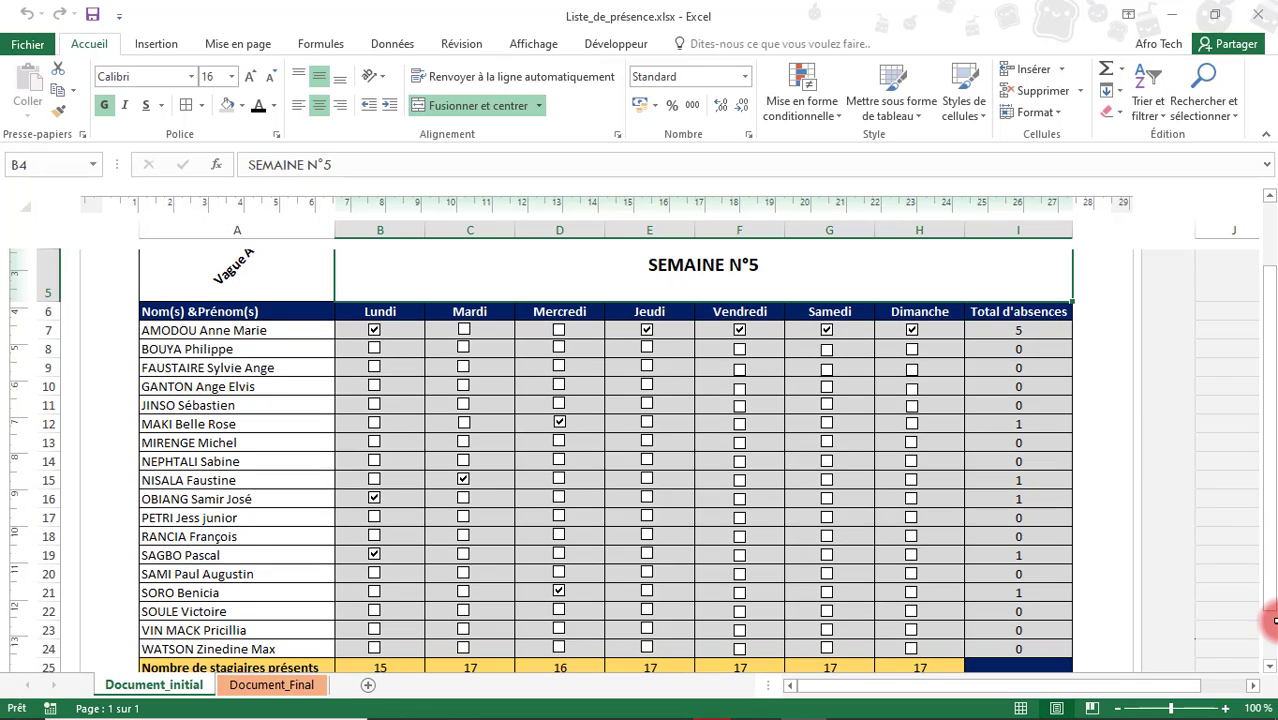
left_click(1264, 140)
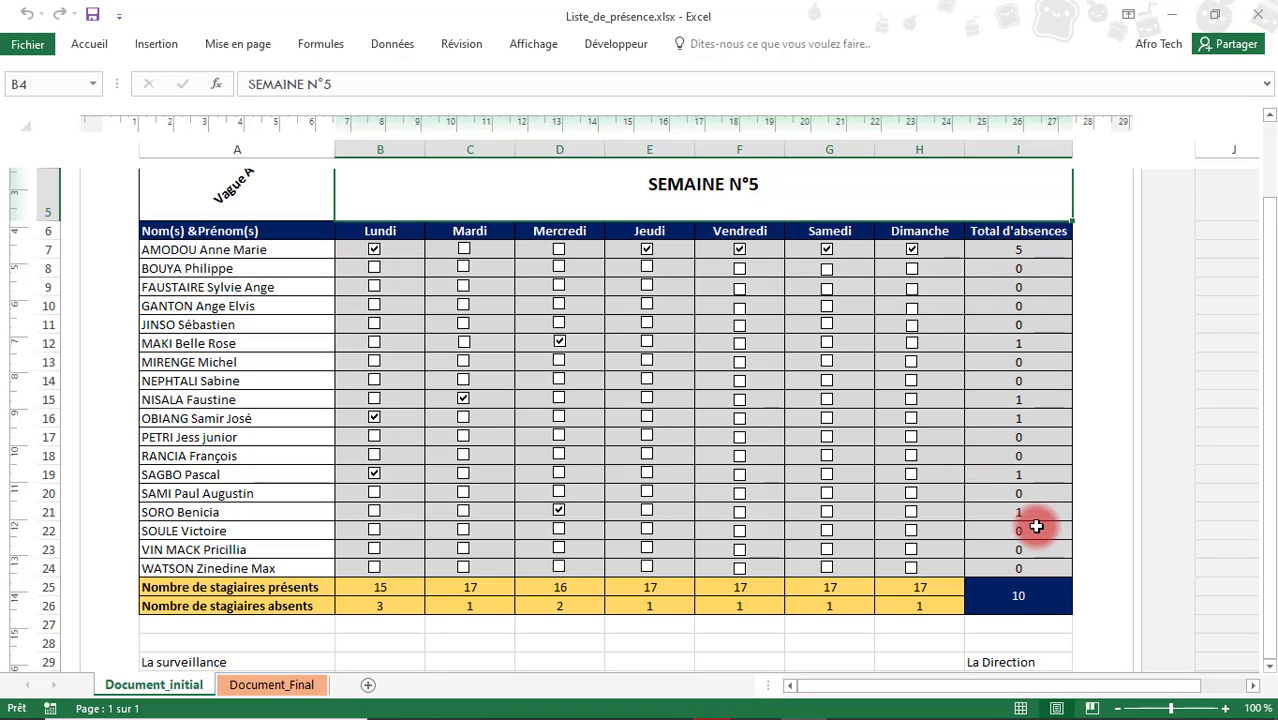
Step: Review the updated attendance sheet from its upper rows and preview it for printing
left_click_drag(1263, 358, 1270, 290)
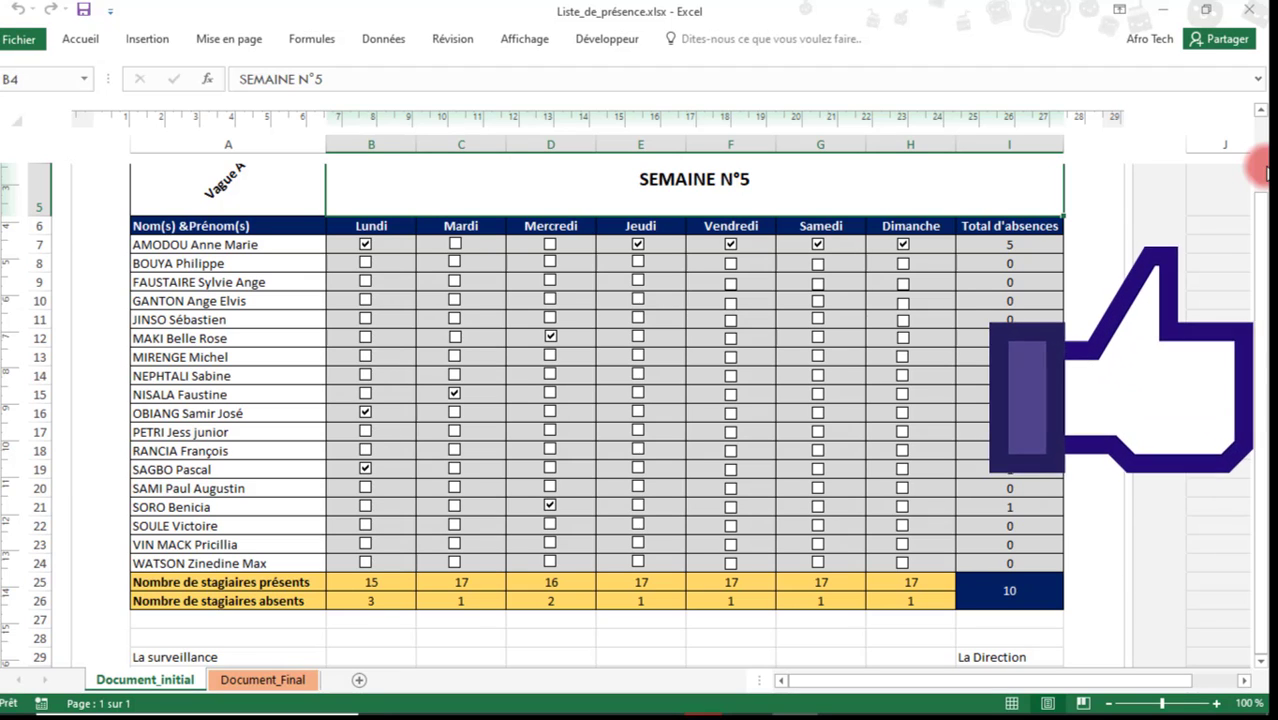
scroll(1262, 170, "up", 2)
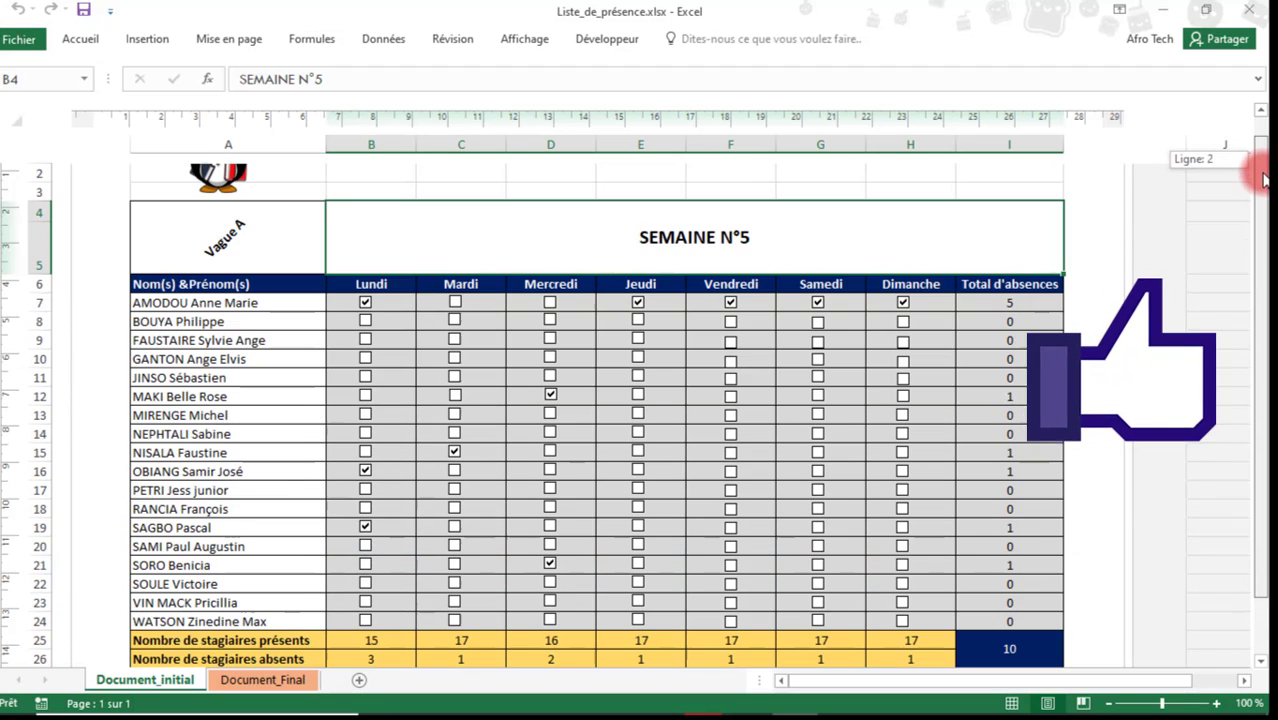
key("ctrl+p")
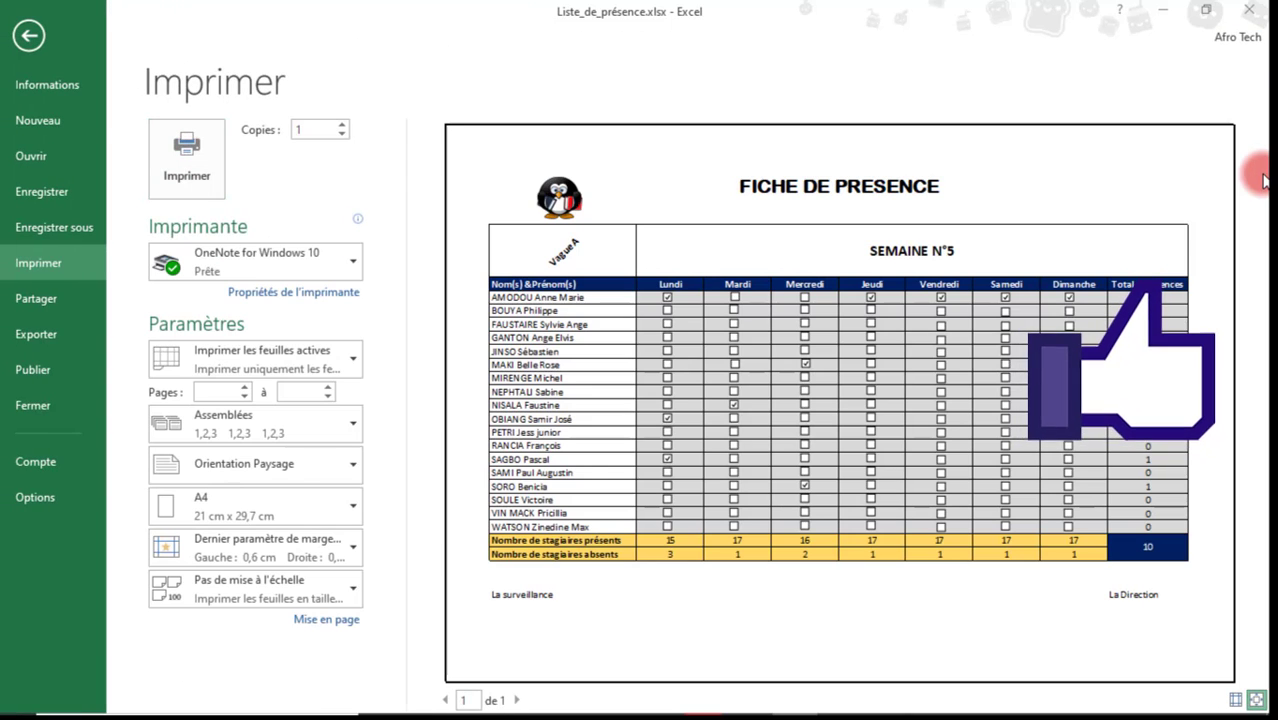